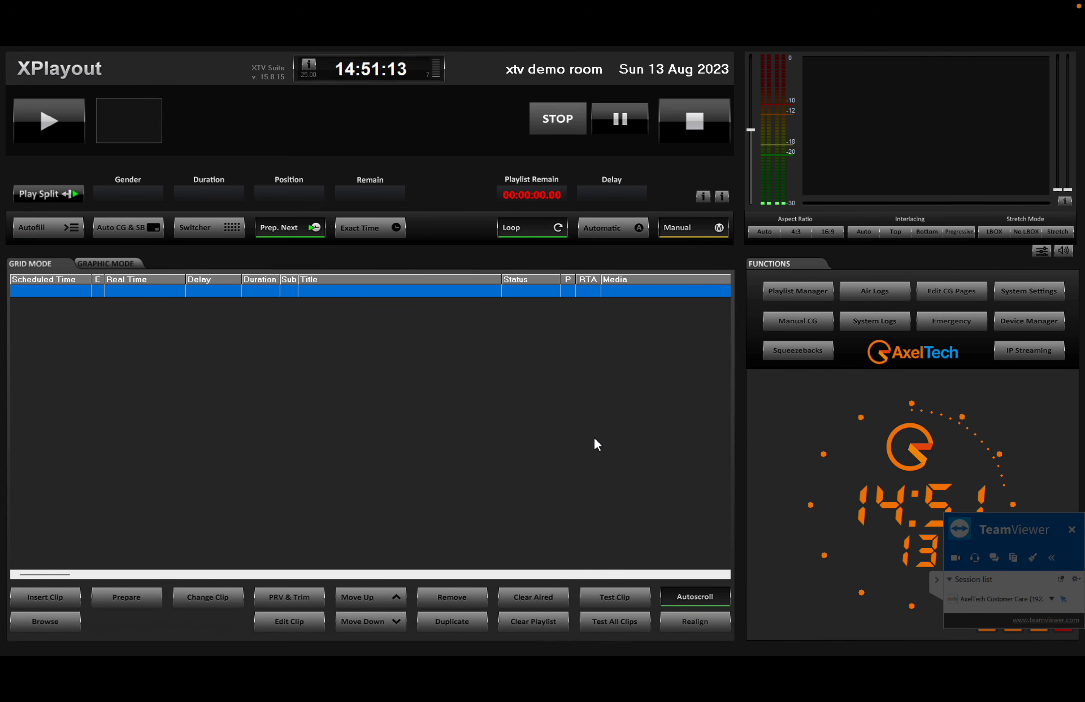
Open the routing switch section of the system settings and set the switch type to Serial.
{"action": "left_click", "coordinate": [1020, 293]}
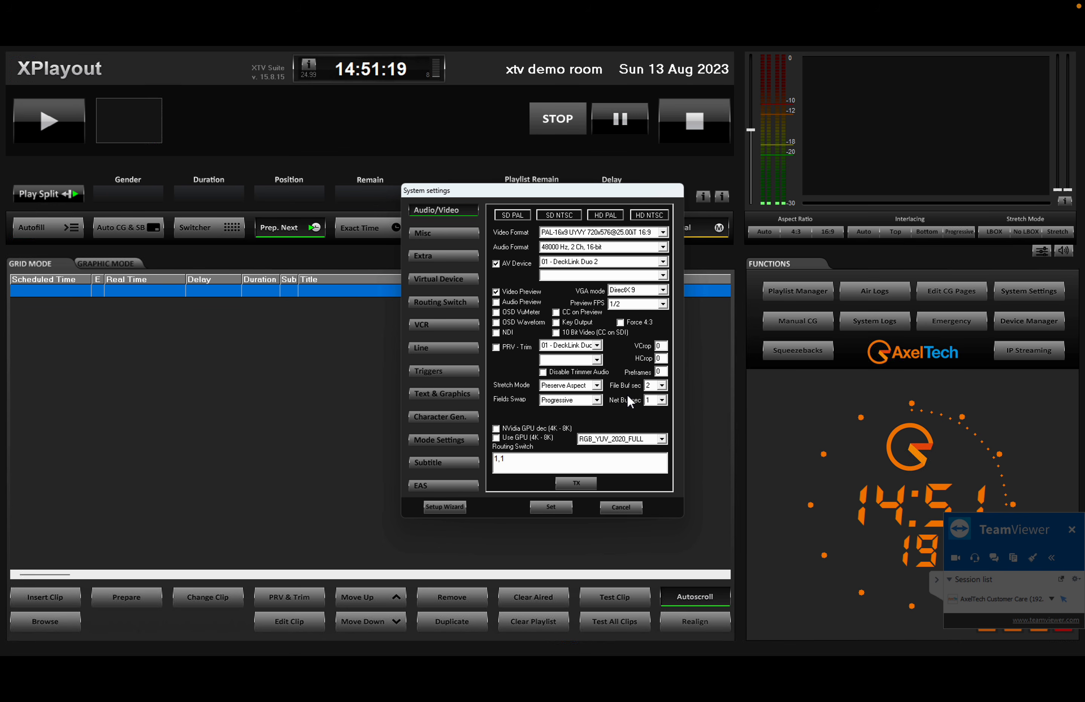
{"action": "left_click", "coordinate": [456, 306]}
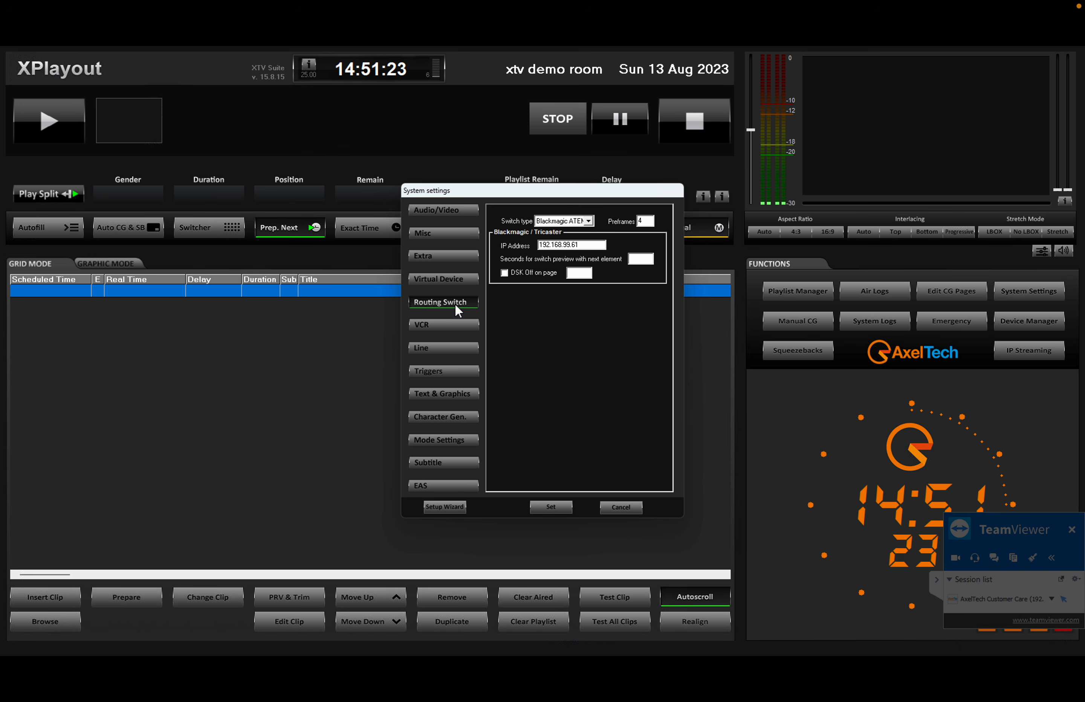
{"action": "left_click", "coordinate": [588, 222]}
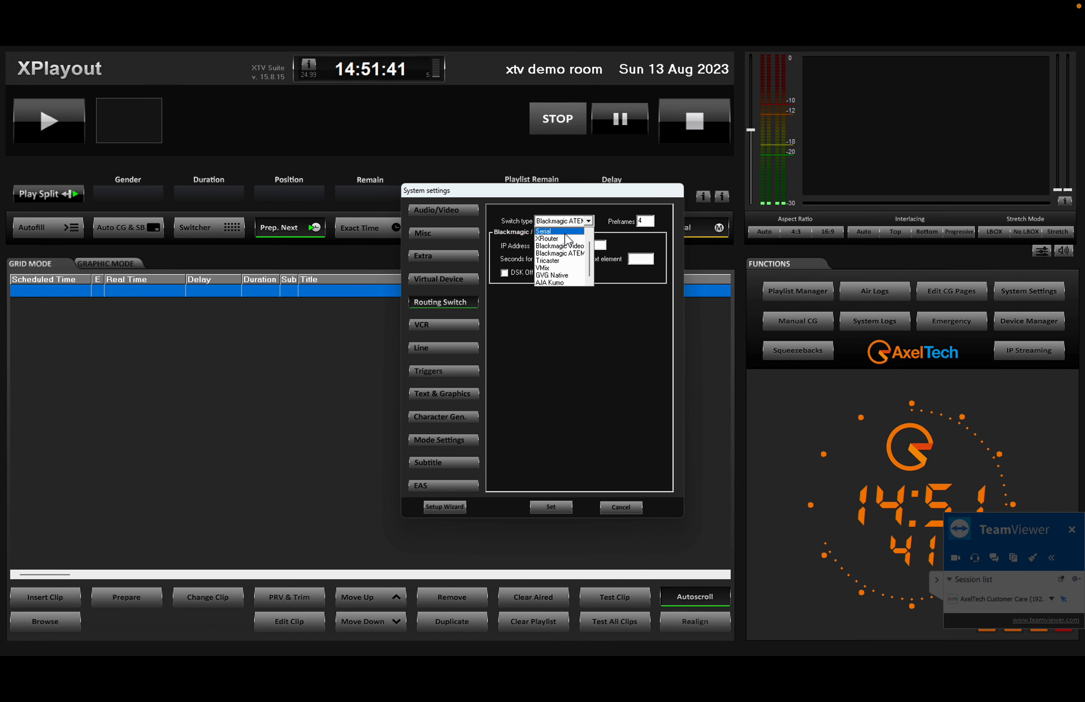
{"action": "left_click", "coordinate": [565, 232]}
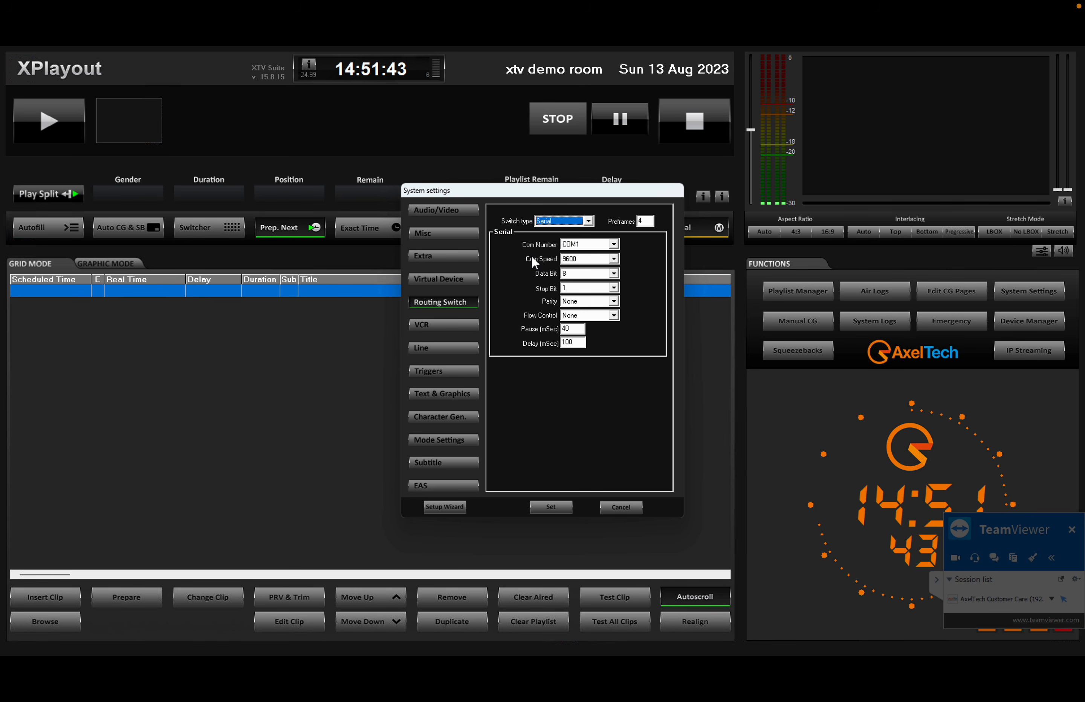
Review the available switch types and serial port numbers, keeping Serial and COM1 selected.
{"action": "left_click", "coordinate": [558, 222]}
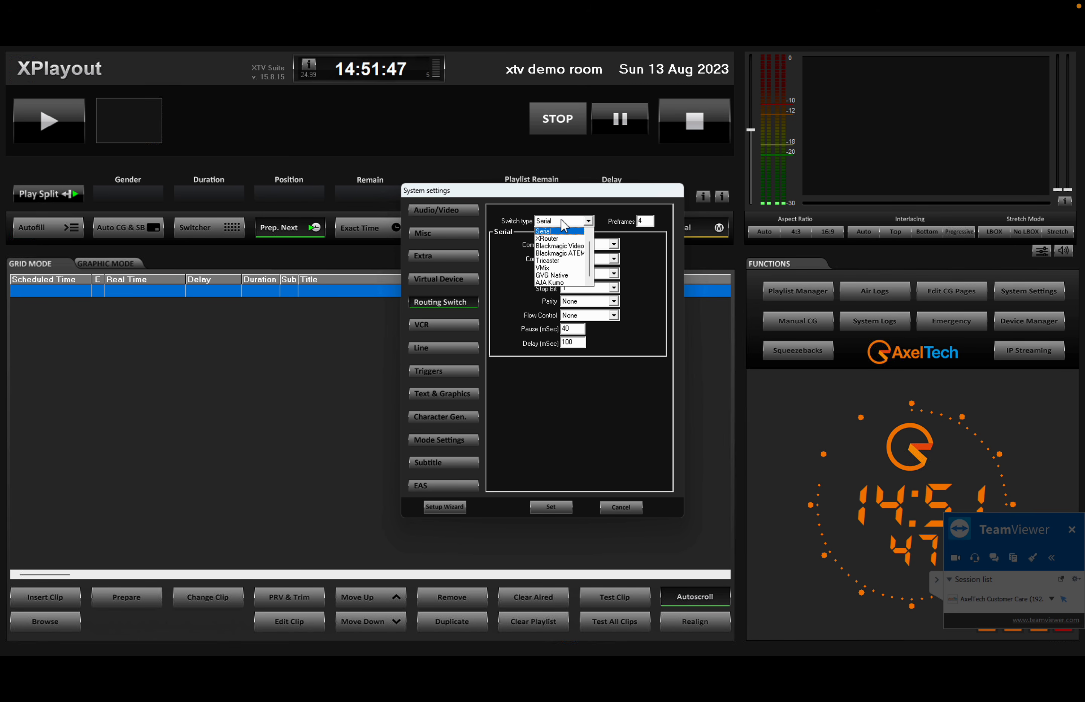
{"action": "left_click", "coordinate": [561, 221]}
{"action": "left_click", "coordinate": [562, 222]}
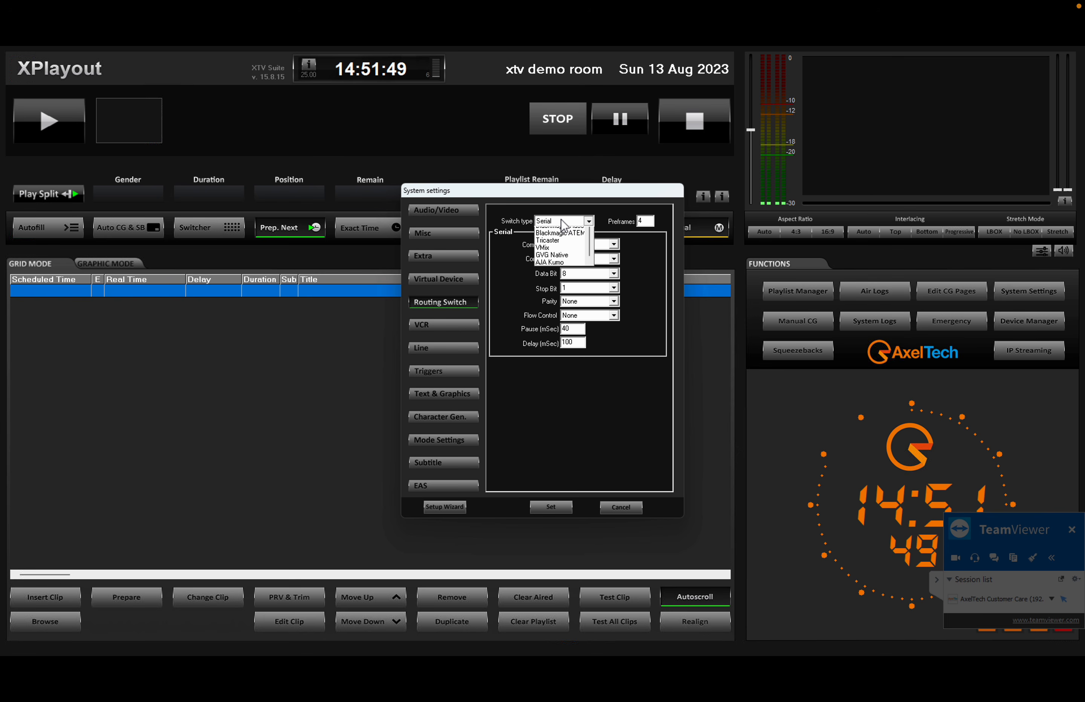
{"action": "left_click", "coordinate": [563, 223]}
{"action": "left_click", "coordinate": [561, 222]}
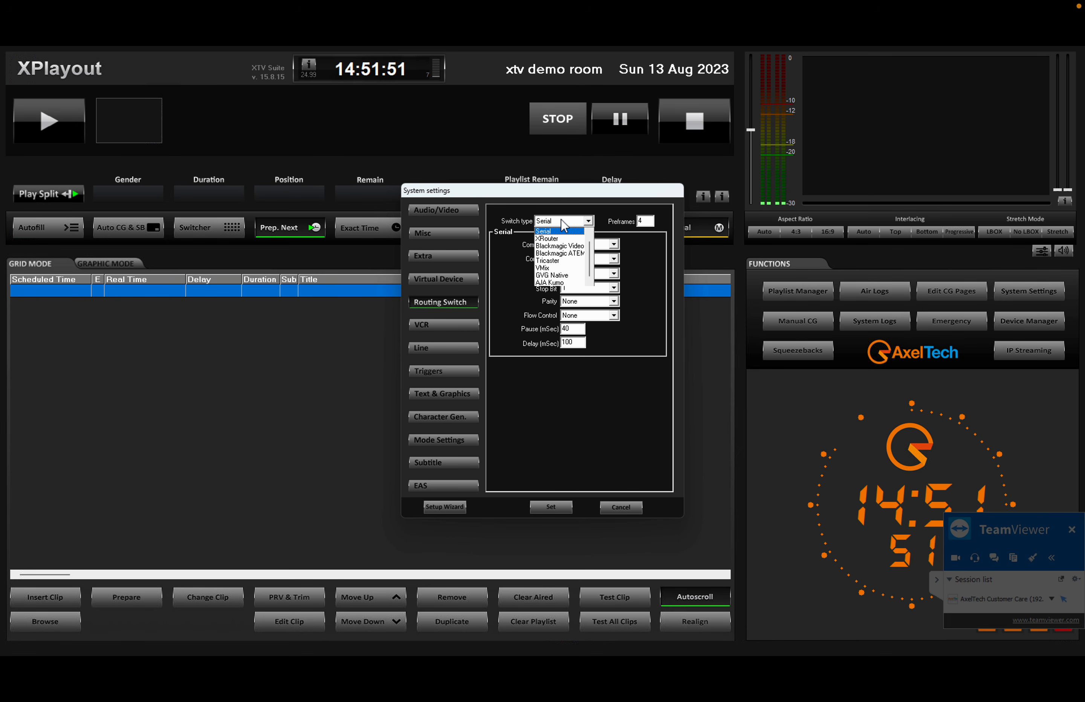
{"action": "left_click", "coordinate": [561, 220]}
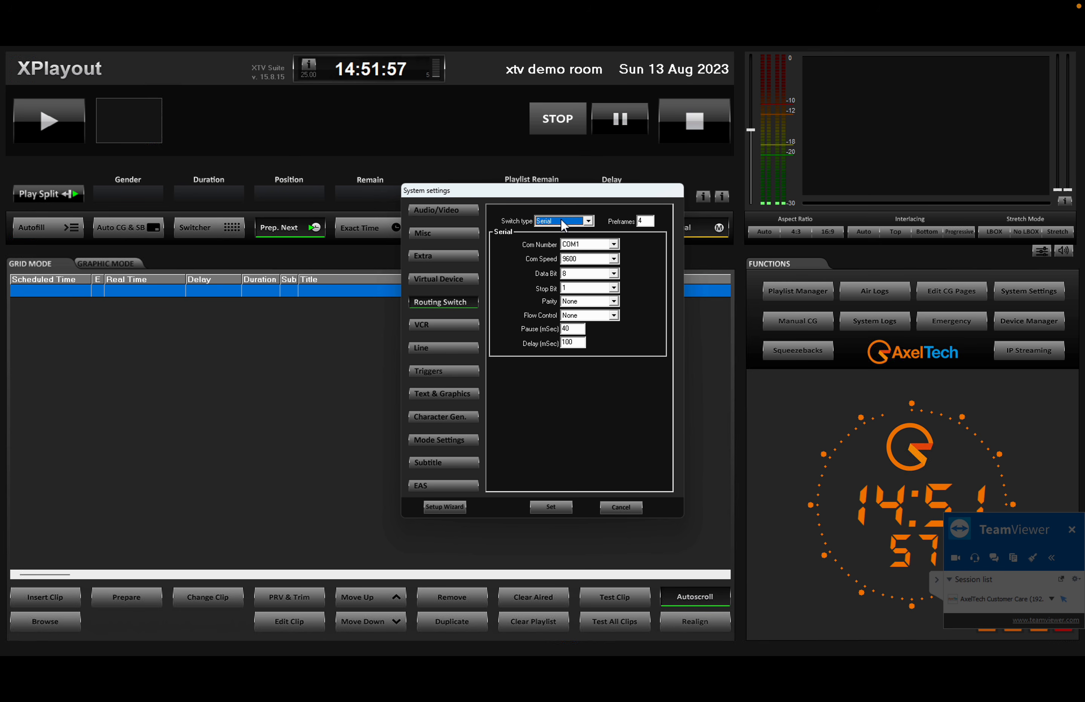
{"action": "left_click", "coordinate": [576, 245]}
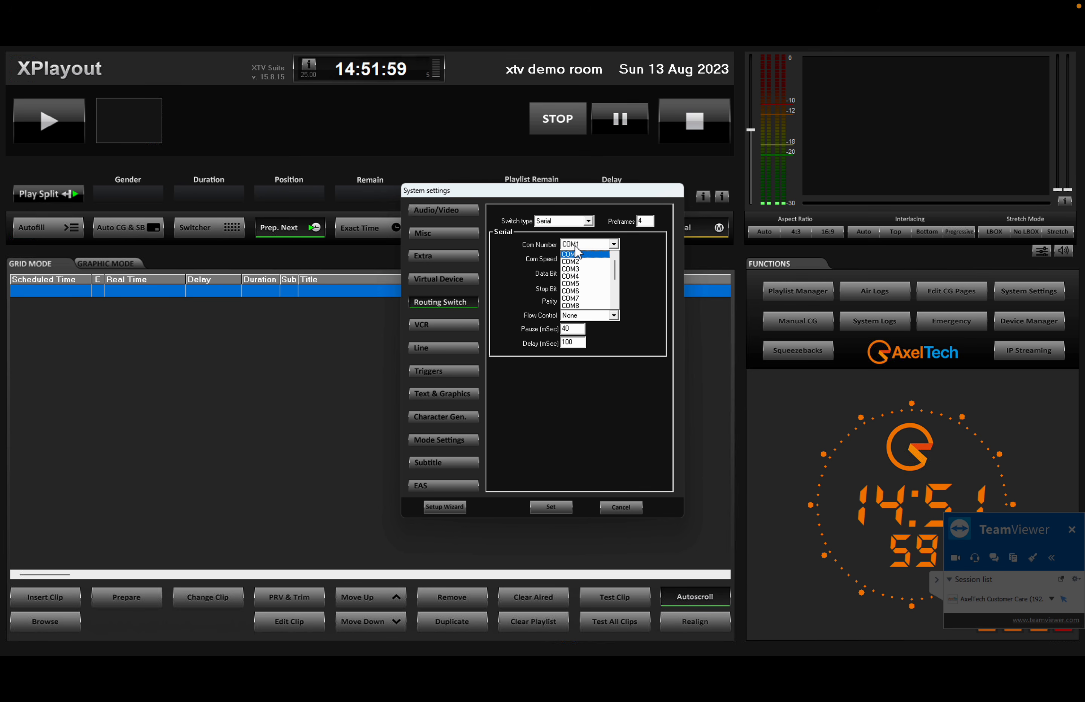
{"action": "left_click", "coordinate": [577, 254]}
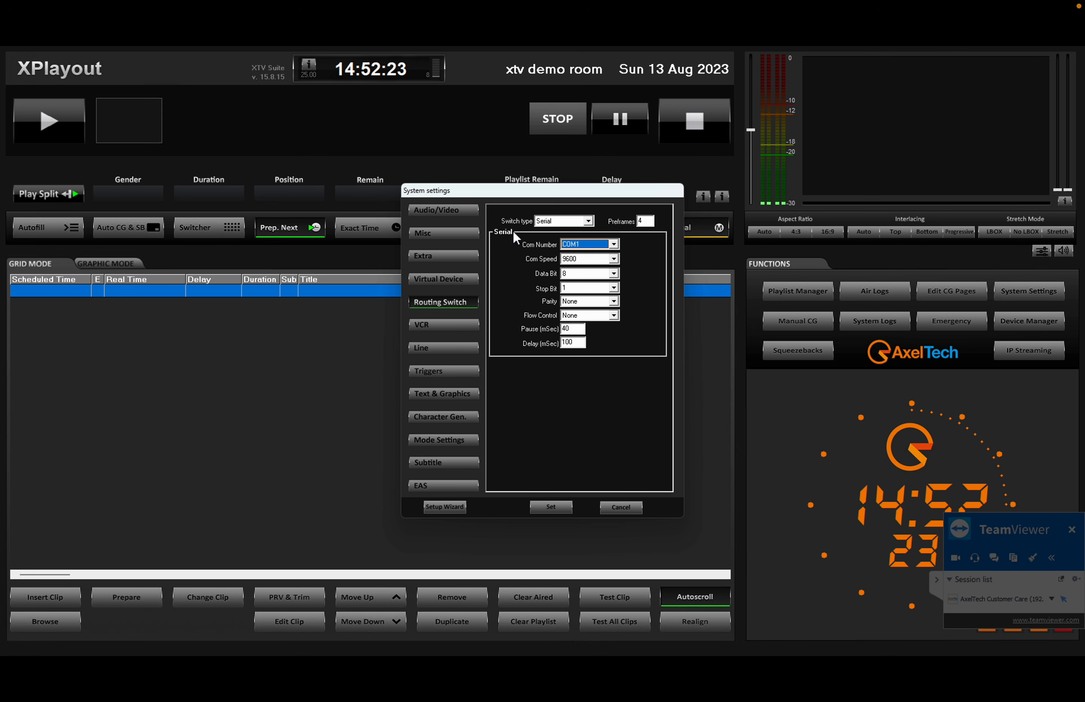
Examine the Routing Switch command in the Audio/Video settings and close the system settings without saving.
{"action": "left_click", "coordinate": [470, 211]}
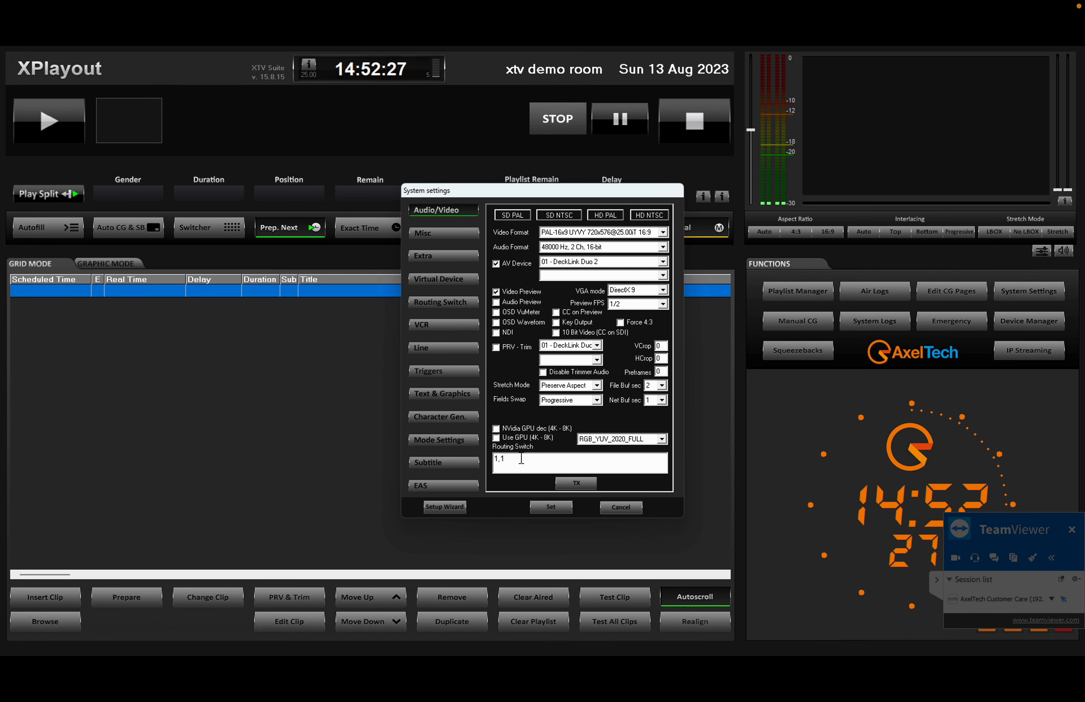
{"action": "left_click_drag", "start_coordinate": [521, 458], "coordinate": [475, 453]}
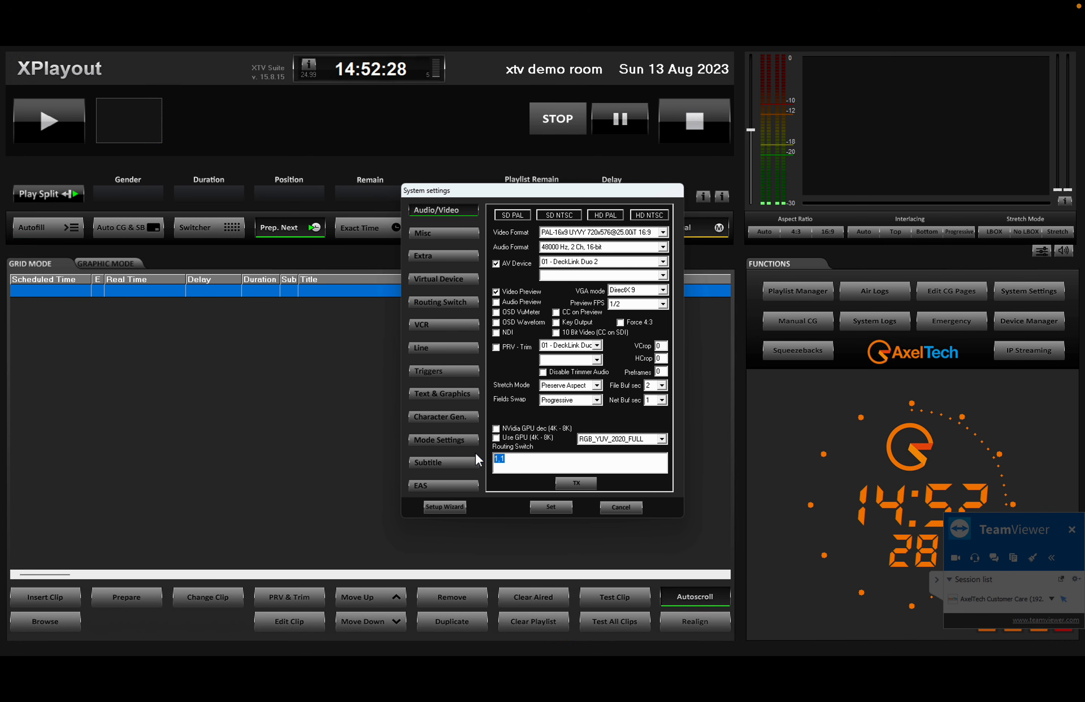
{"action": "left_click", "coordinate": [525, 458]}
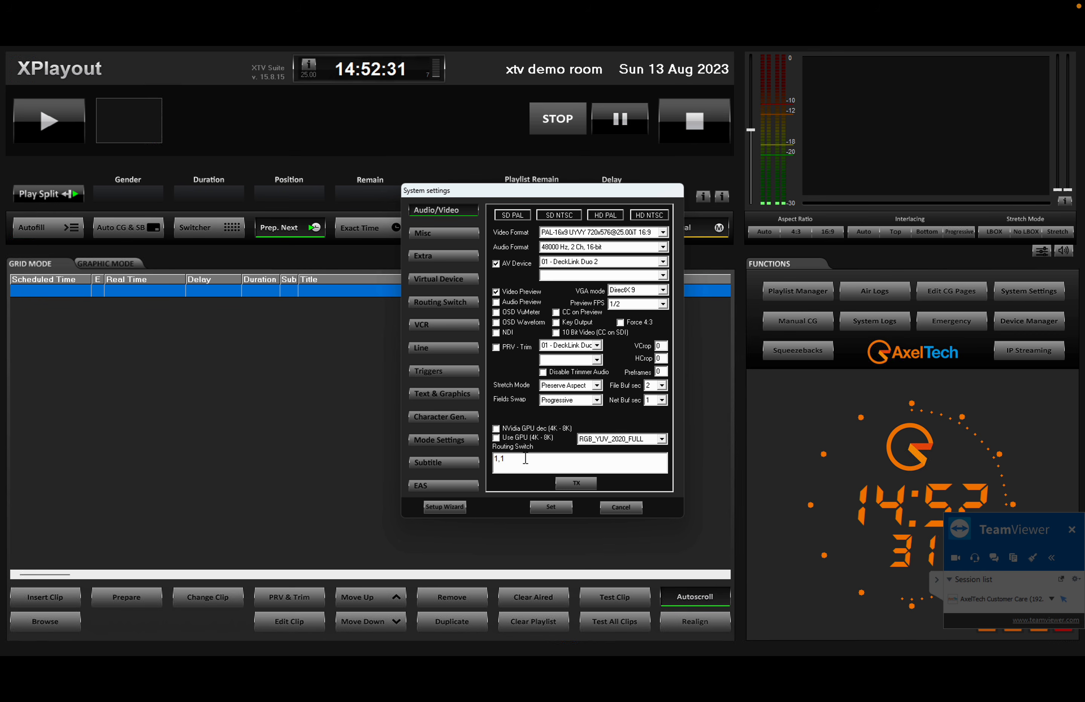
{"action": "left_click", "coordinate": [610, 507]}
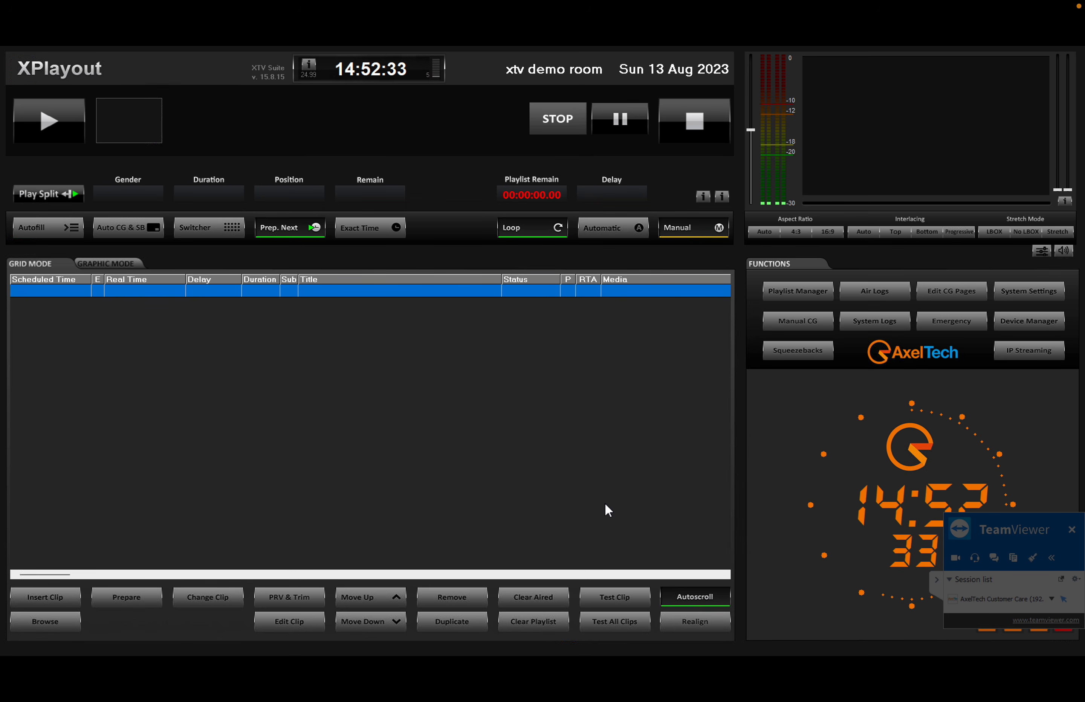
Minimise XPlayout, open Switch Sintax.pdf from the desktop, and enlarge the document to 175%.
{"action": "key", "text": "super"}
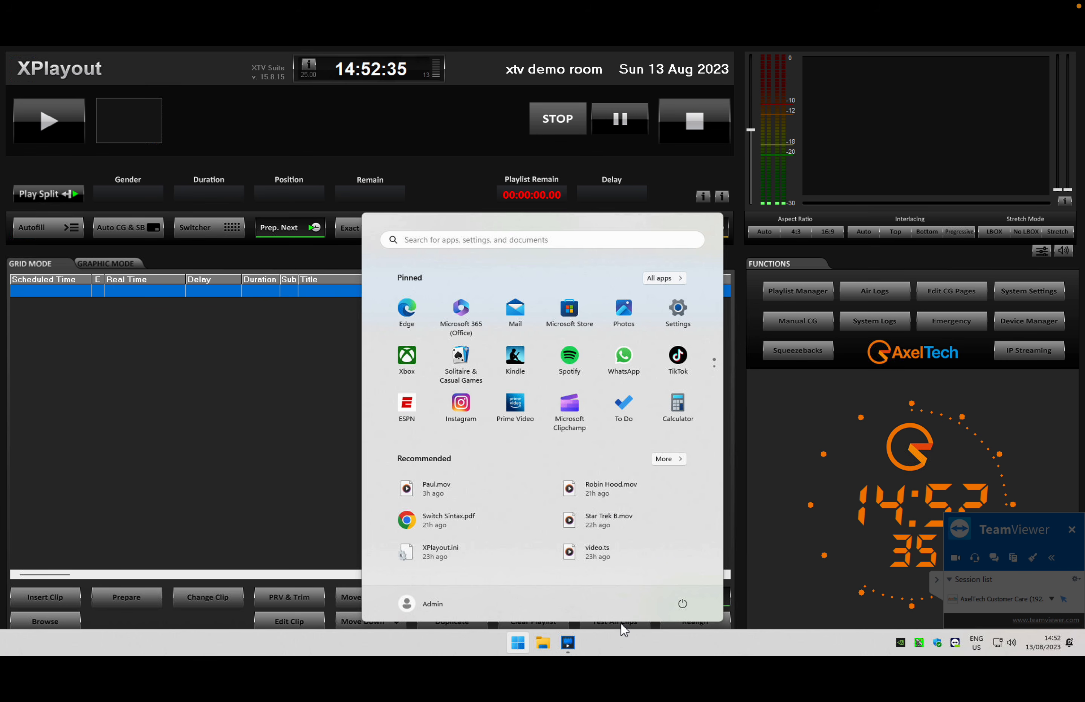
{"action": "left_click", "coordinate": [940, 577]}
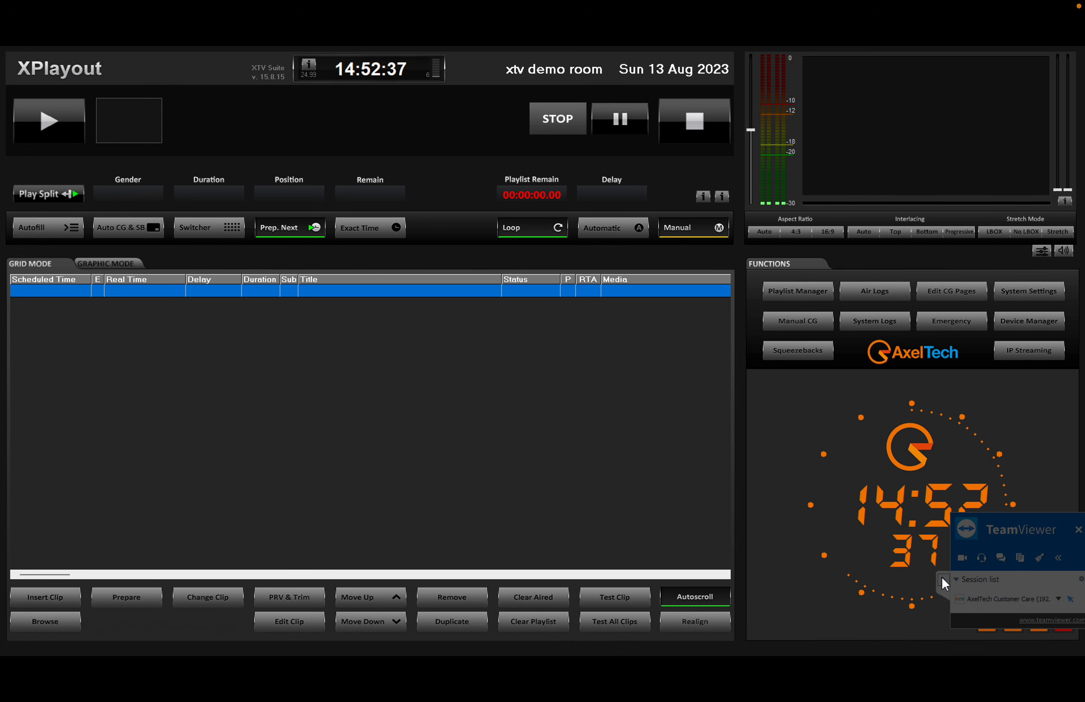
{"action": "left_click", "coordinate": [1013, 622]}
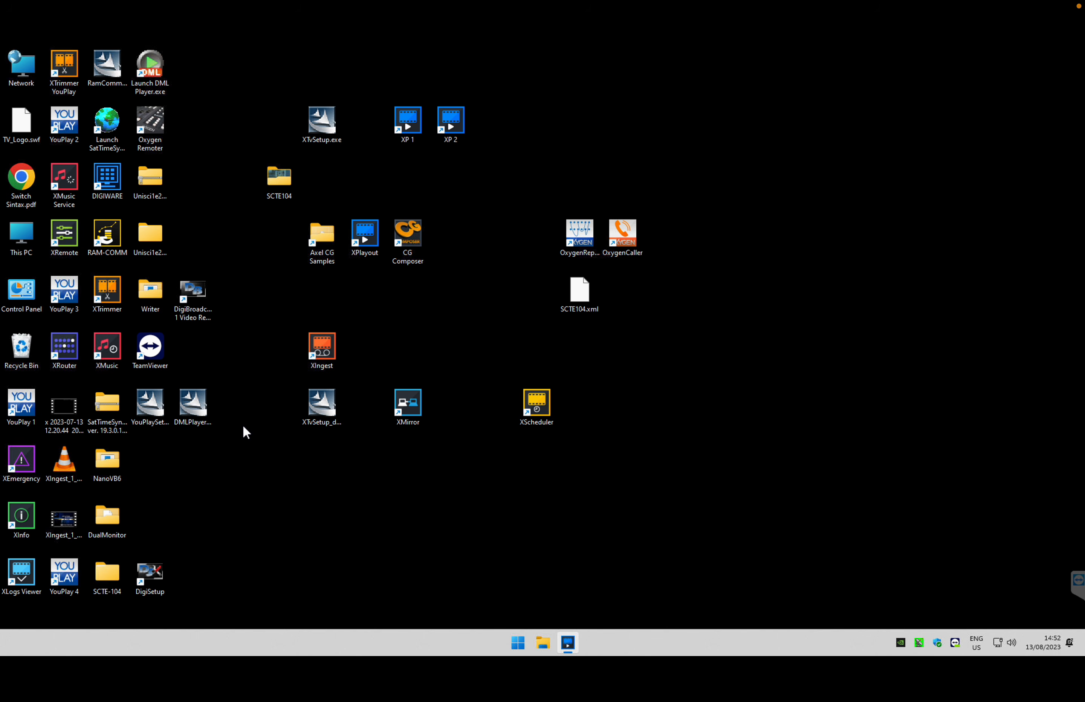
{"action": "double_click", "coordinate": [28, 182]}
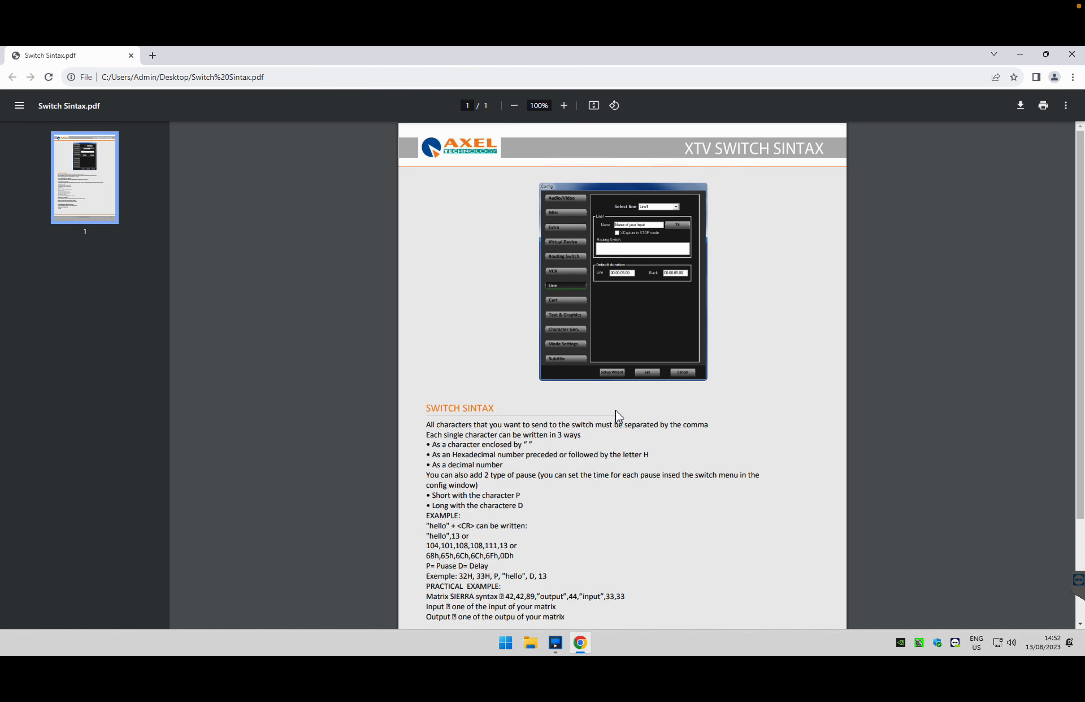
{"action": "left_click", "coordinate": [566, 107]}
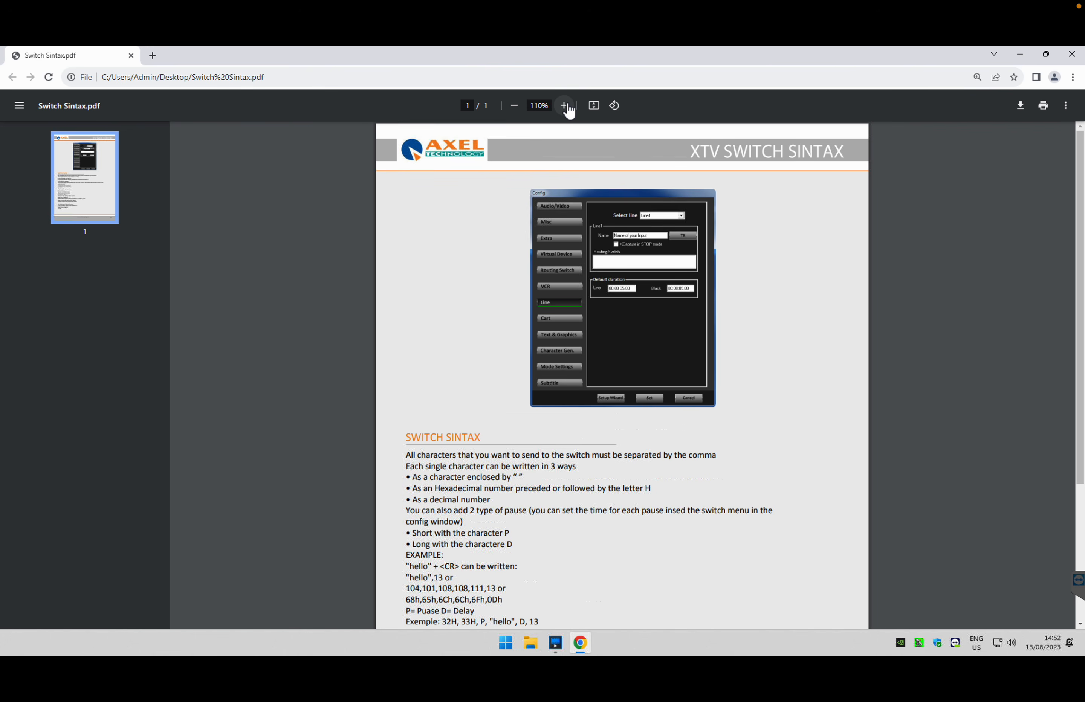
{"action": "left_click", "coordinate": [566, 105]}
{"action": "left_click", "coordinate": [565, 106]}
{"action": "left_click", "coordinate": [566, 105]}
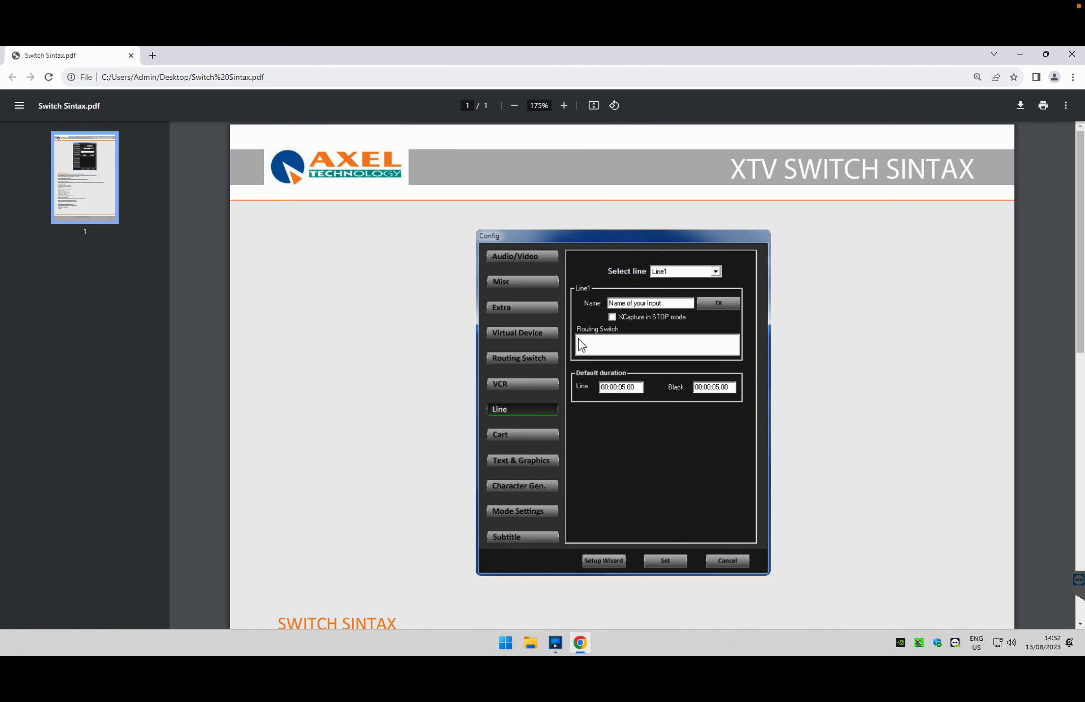
Examine the switch syntax rules in the PDF, highlighting the "hello" examples and their hexadecimal form.
{"action": "scroll", "coordinate": [581, 345], "scroll_direction": "down", "scroll_amount": 10}
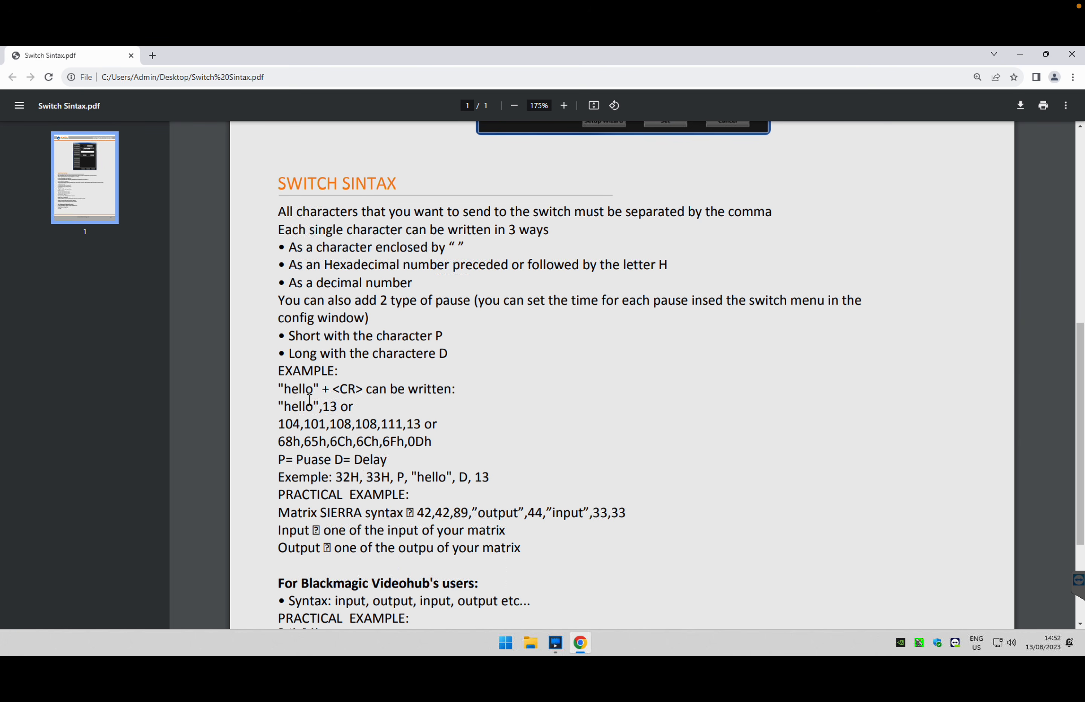
{"action": "left_click_drag", "start_coordinate": [280, 388], "coordinate": [321, 388]}
{"action": "left_click_drag", "start_coordinate": [321, 407], "coordinate": [337, 407]}
{"action": "left_click_drag", "start_coordinate": [279, 442], "coordinate": [434, 441]}
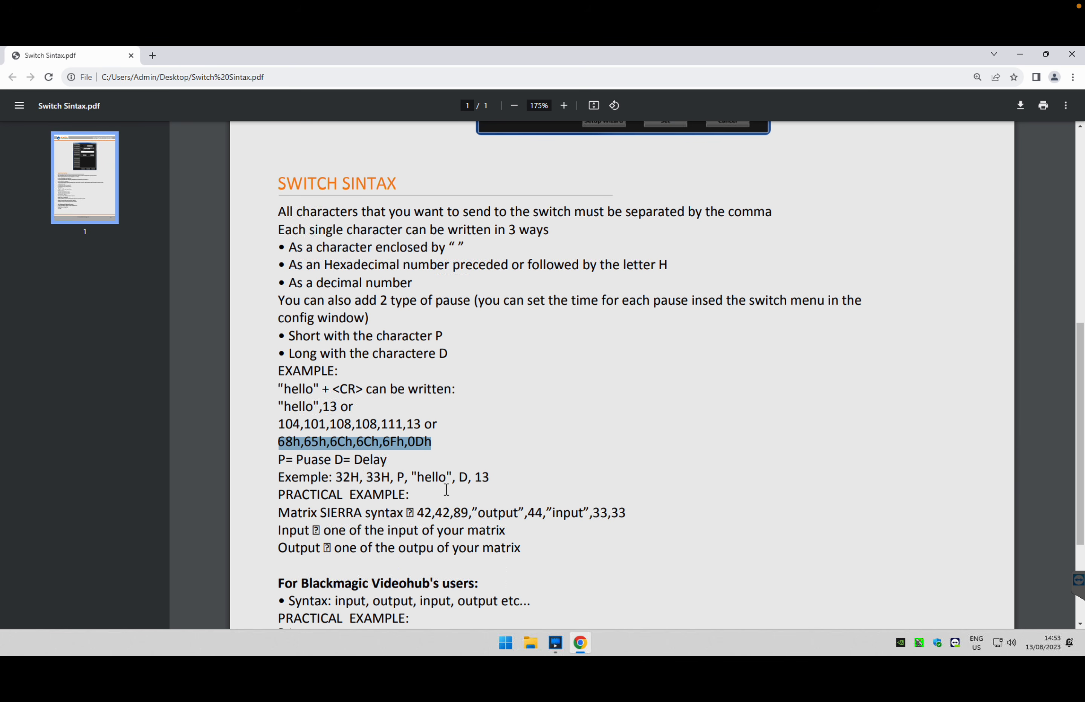
{"action": "scroll", "coordinate": [446, 489], "scroll_direction": "down", "scroll_amount": 2}
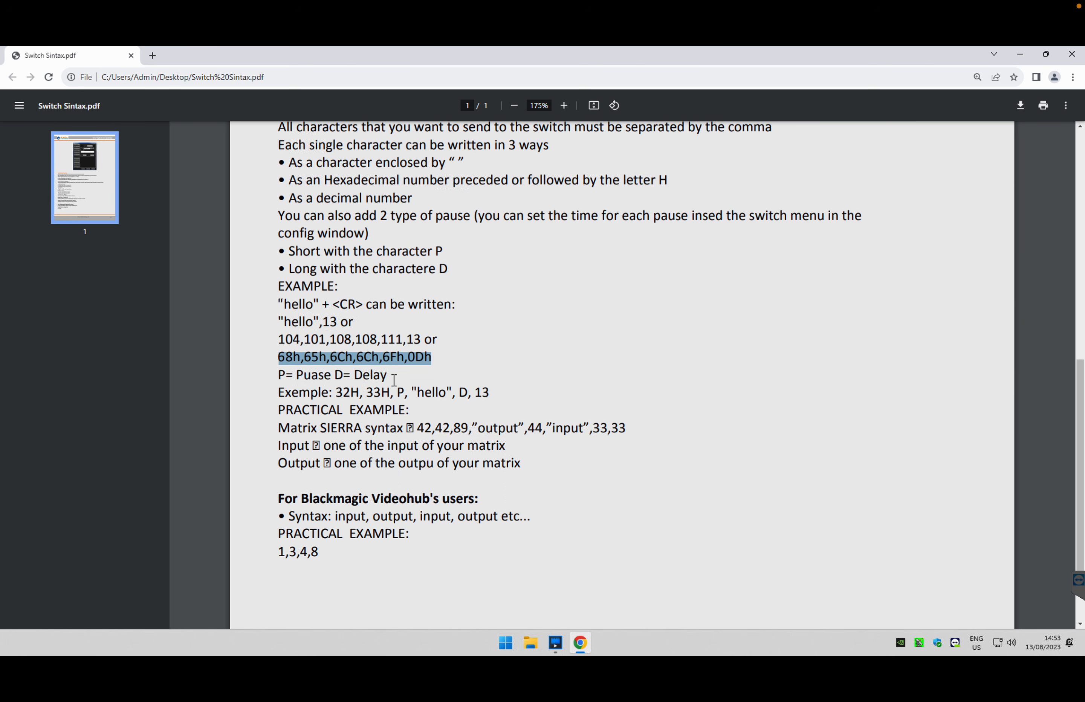
Return to XPlayout, set the routing switch type to Serial in the system settings, and discard the change.
{"action": "left_click", "coordinate": [1020, 54]}
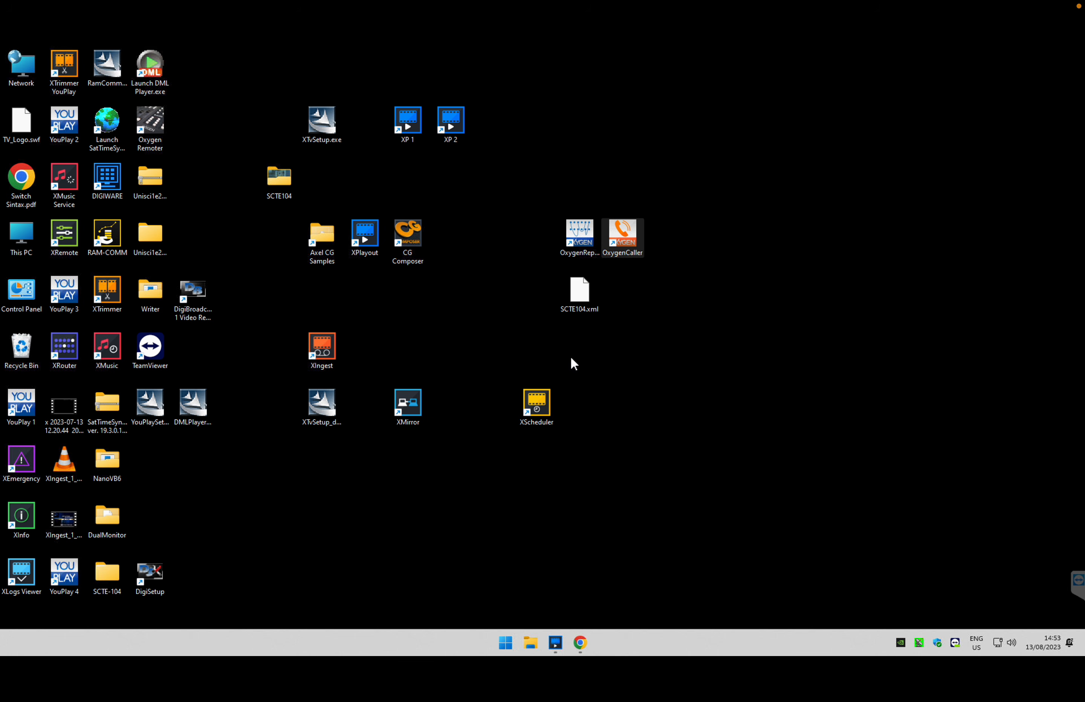
{"action": "left_click", "coordinate": [555, 642]}
{"action": "left_click", "coordinate": [1041, 291]}
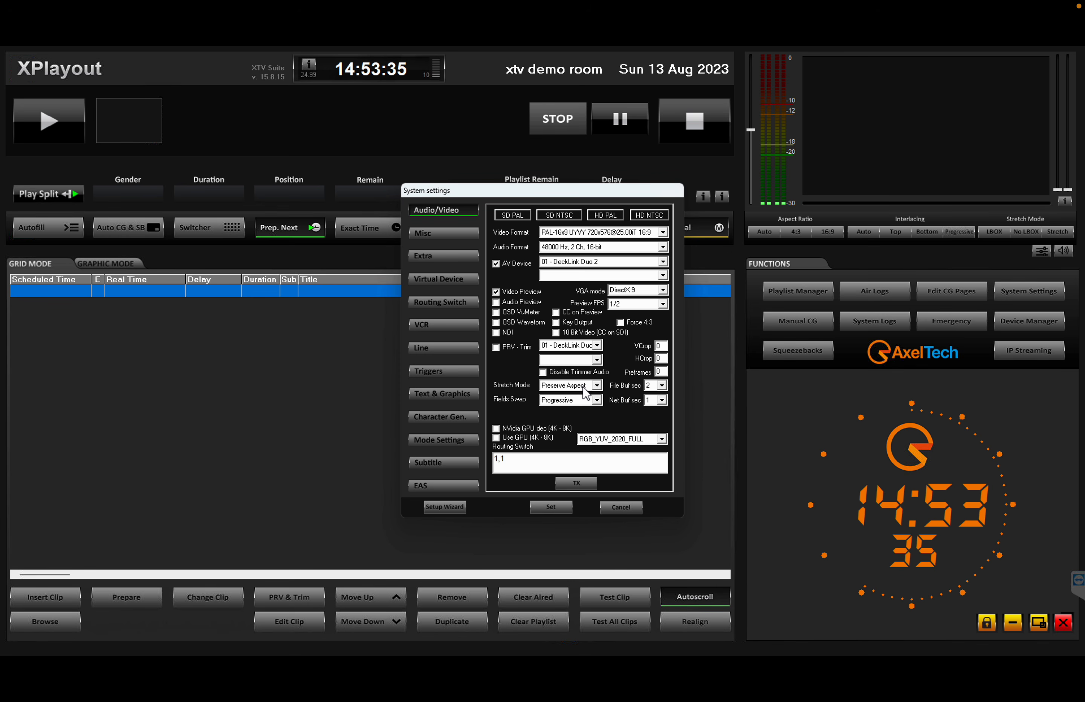
{"action": "left_click", "coordinate": [449, 303]}
{"action": "left_click", "coordinate": [589, 221]}
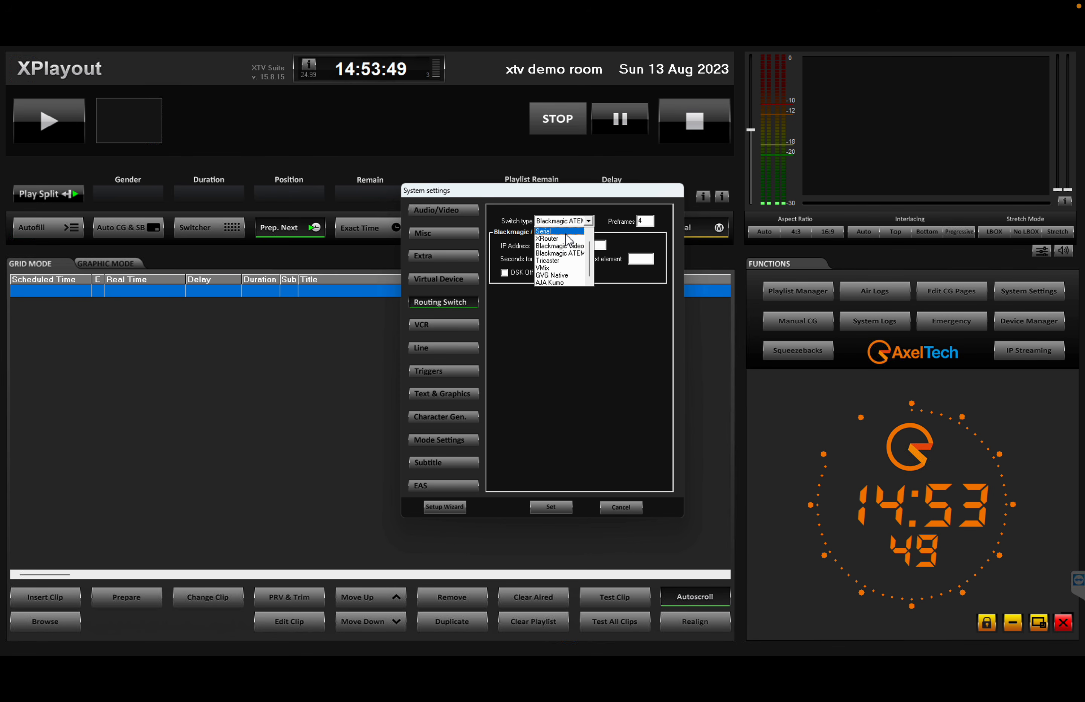
{"action": "left_click", "coordinate": [565, 233]}
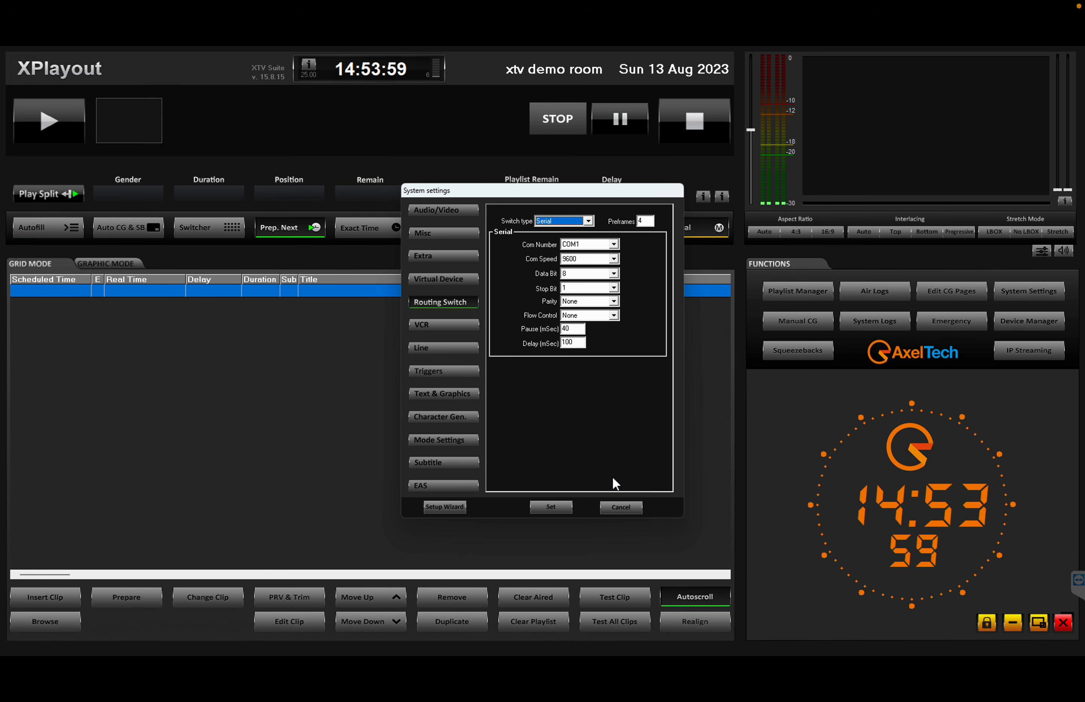
{"action": "left_click", "coordinate": [623, 506]}
Look at the XRouter shortcut on the desktop and return to XPlayout.
{"action": "left_click", "coordinate": [1011, 624]}
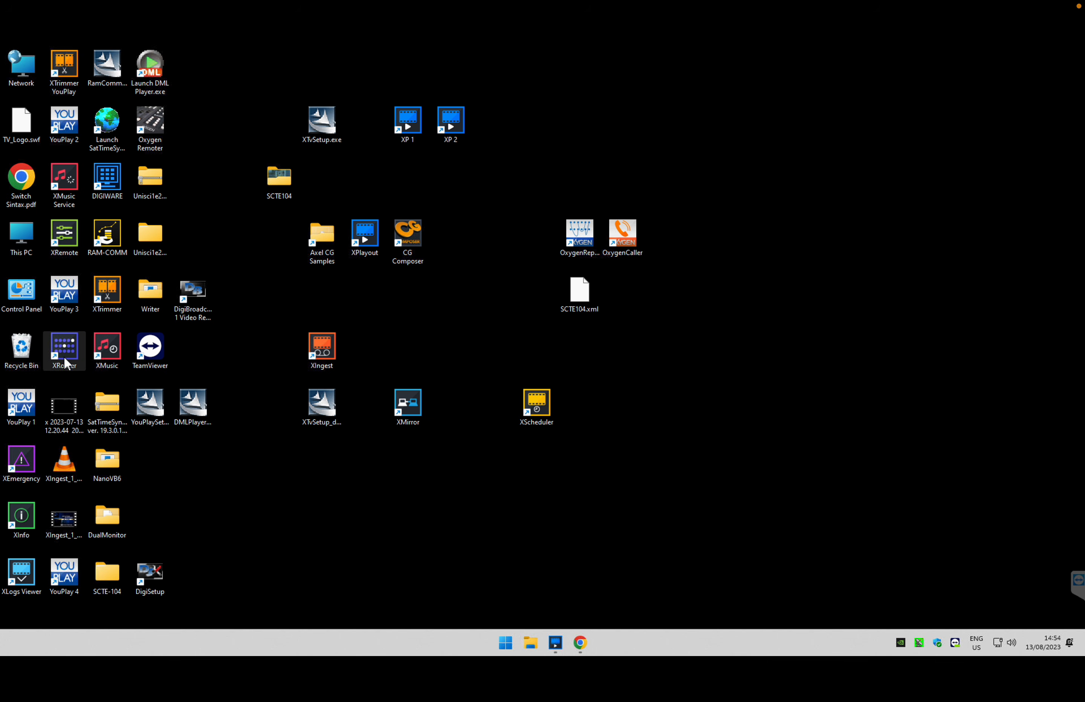
{"action": "left_click", "coordinate": [556, 644]}
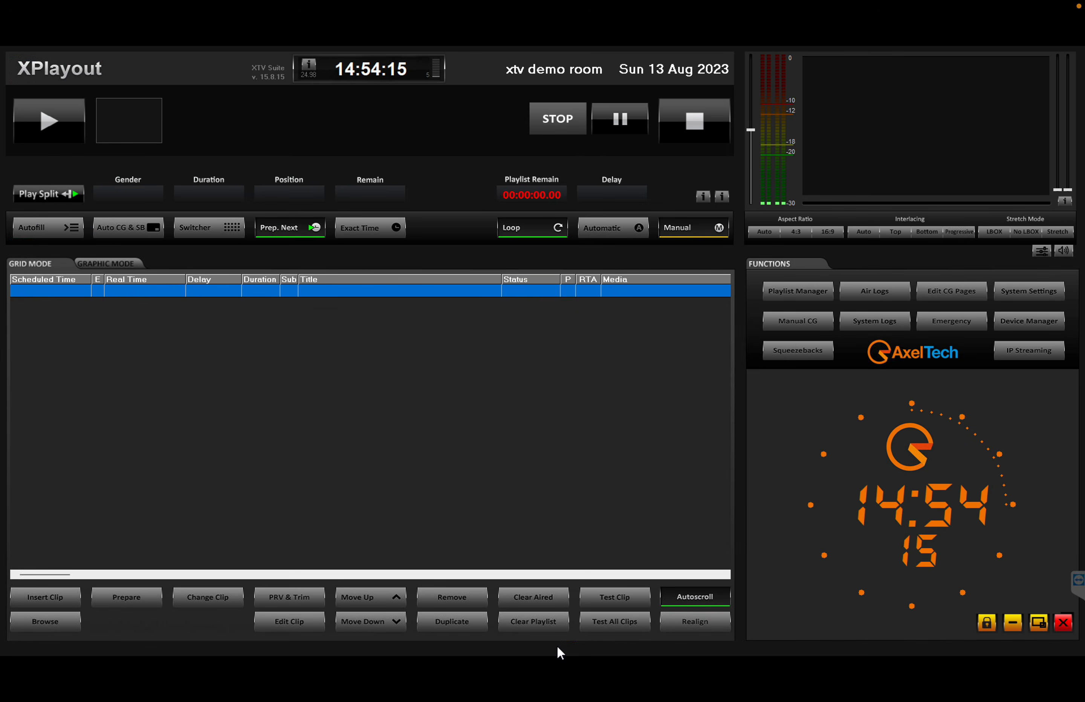
Set the switch type to Blackmagic Video in the routing switch settings and select its whole IP address.
{"action": "left_click", "coordinate": [1013, 298]}
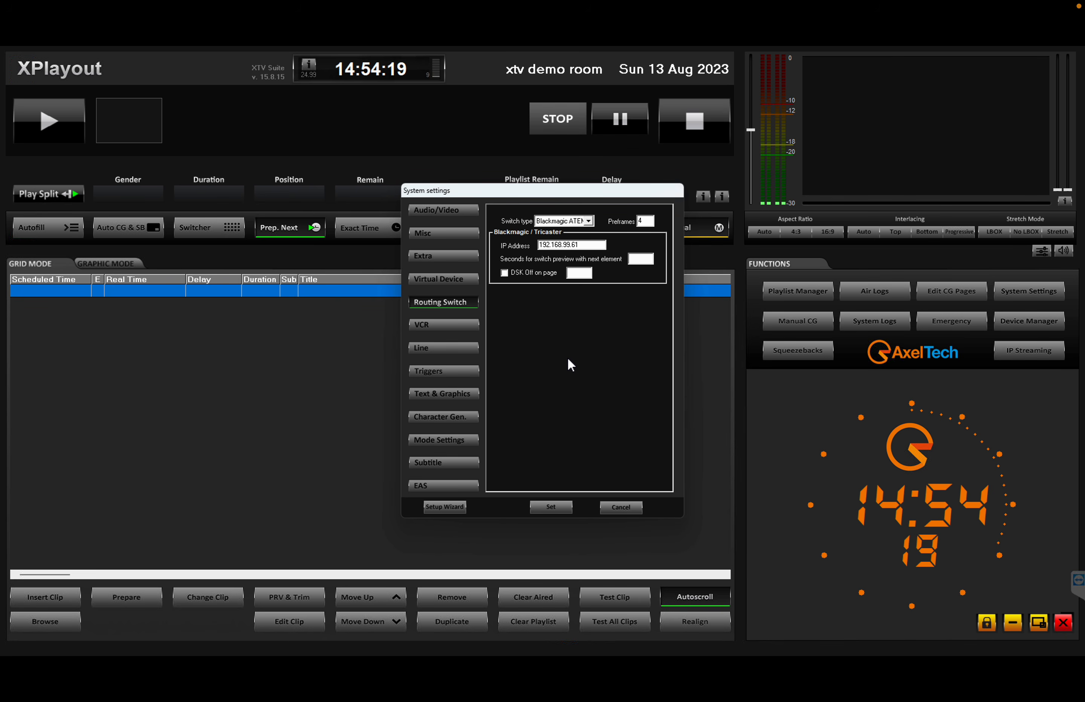
{"action": "left_click", "coordinate": [589, 222]}
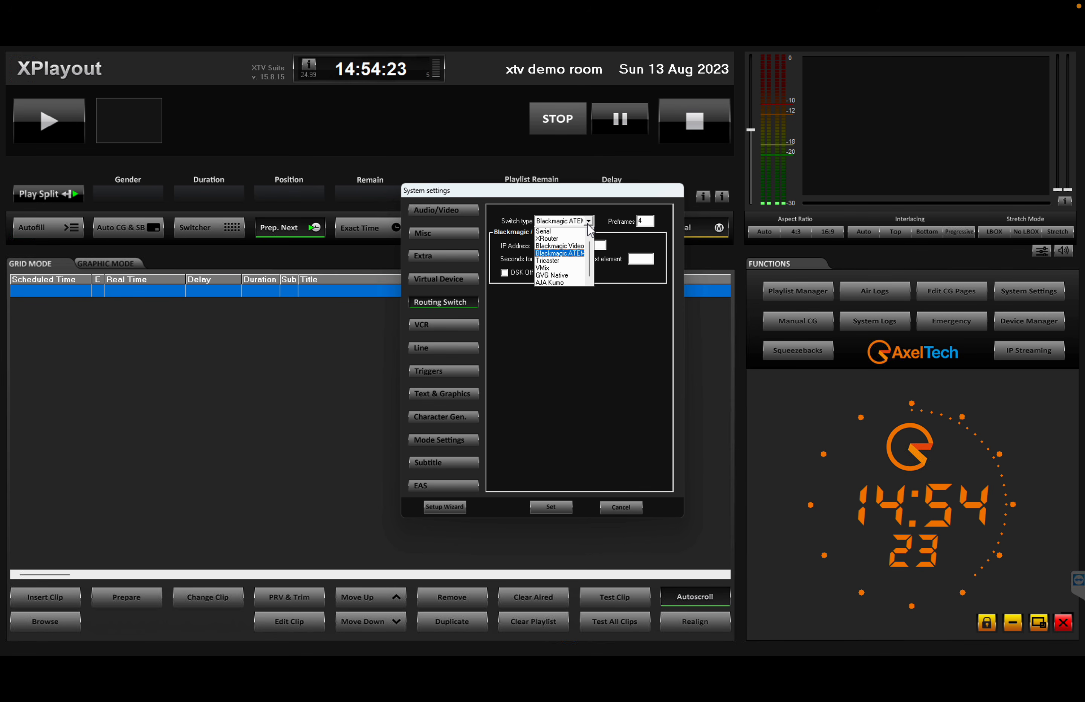
{"action": "left_click", "coordinate": [573, 247]}
{"action": "left_click", "coordinate": [594, 245]}
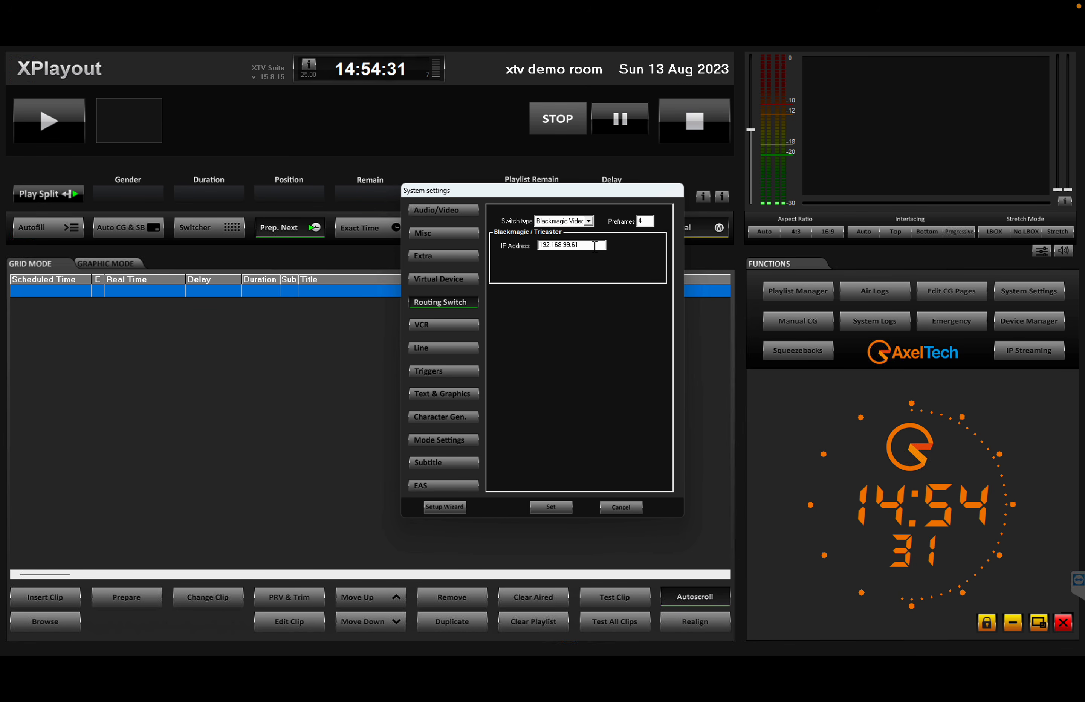
{"action": "double_click", "coordinate": [594, 245]}
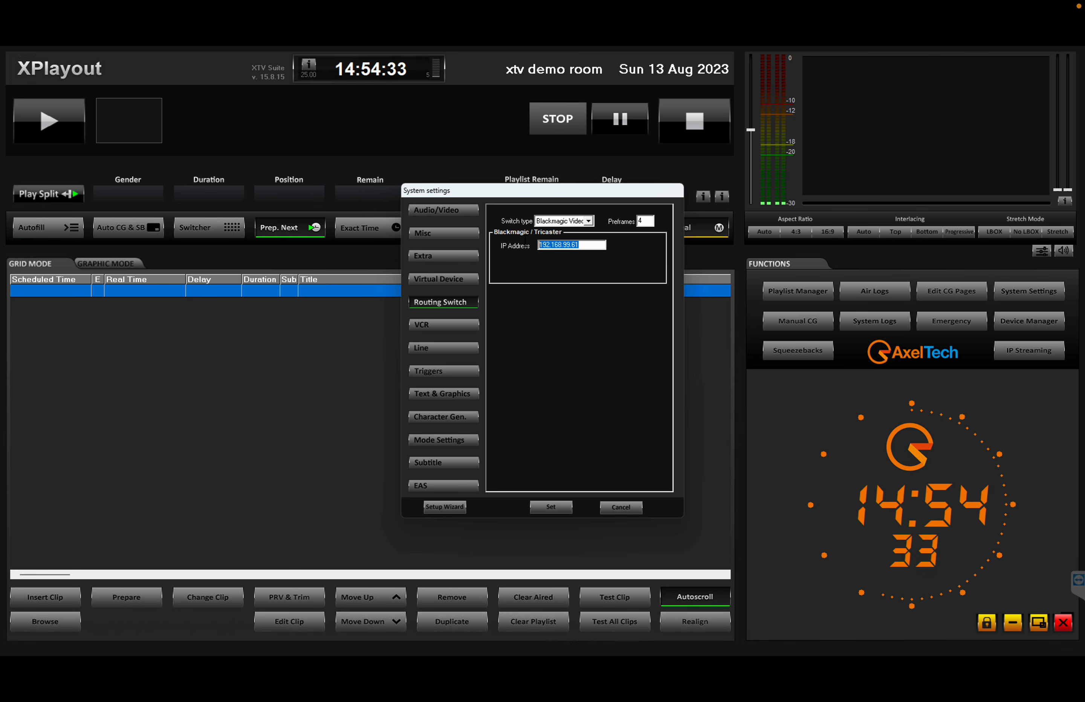
Set the routing switch type to Blackmagic ATEM.
{"action": "left_click", "coordinate": [589, 221]}
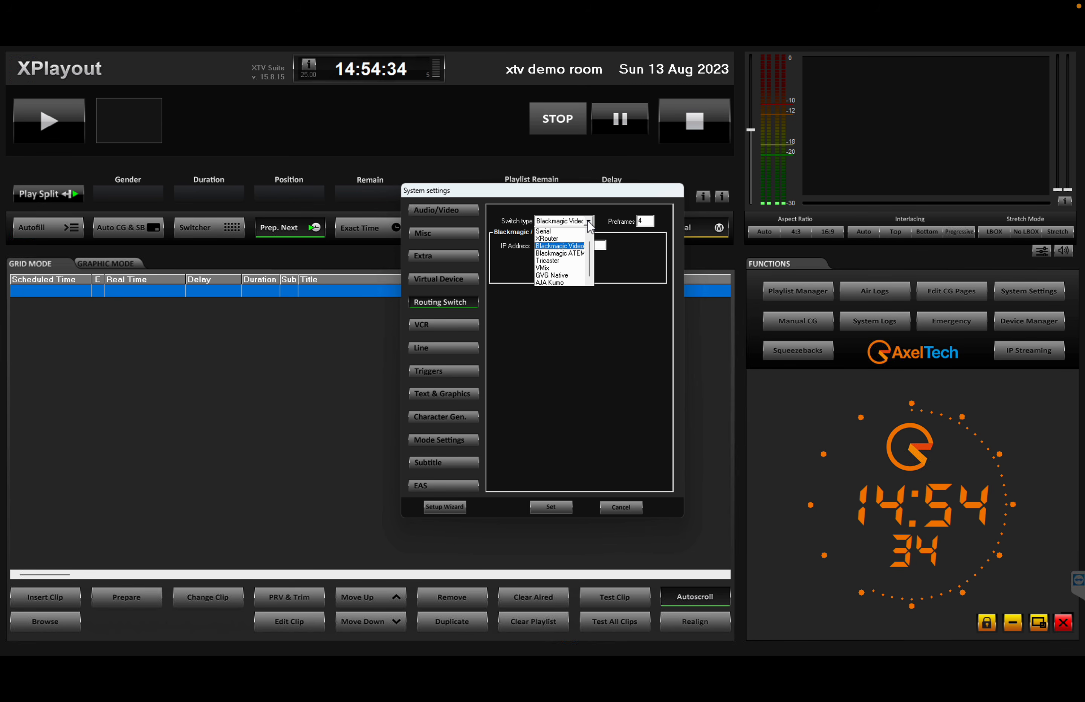
{"action": "left_click", "coordinate": [572, 254]}
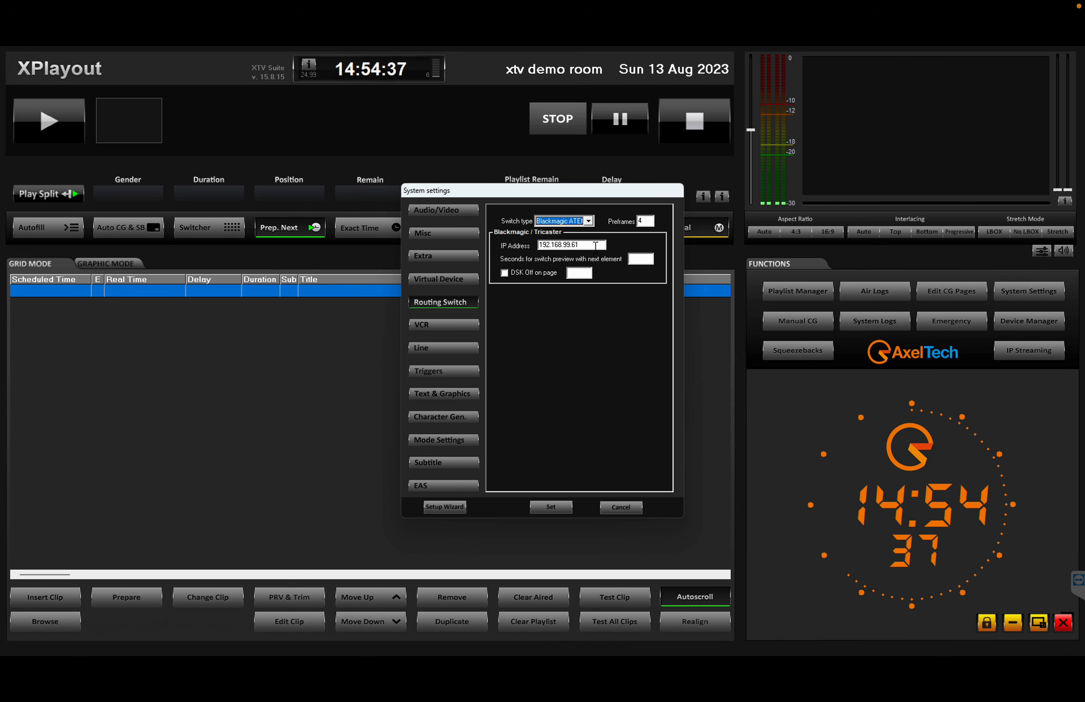
Set the routing switch type to Tricaster, and switch it back to Blackmagic ATEM.
{"action": "left_click", "coordinate": [589, 221]}
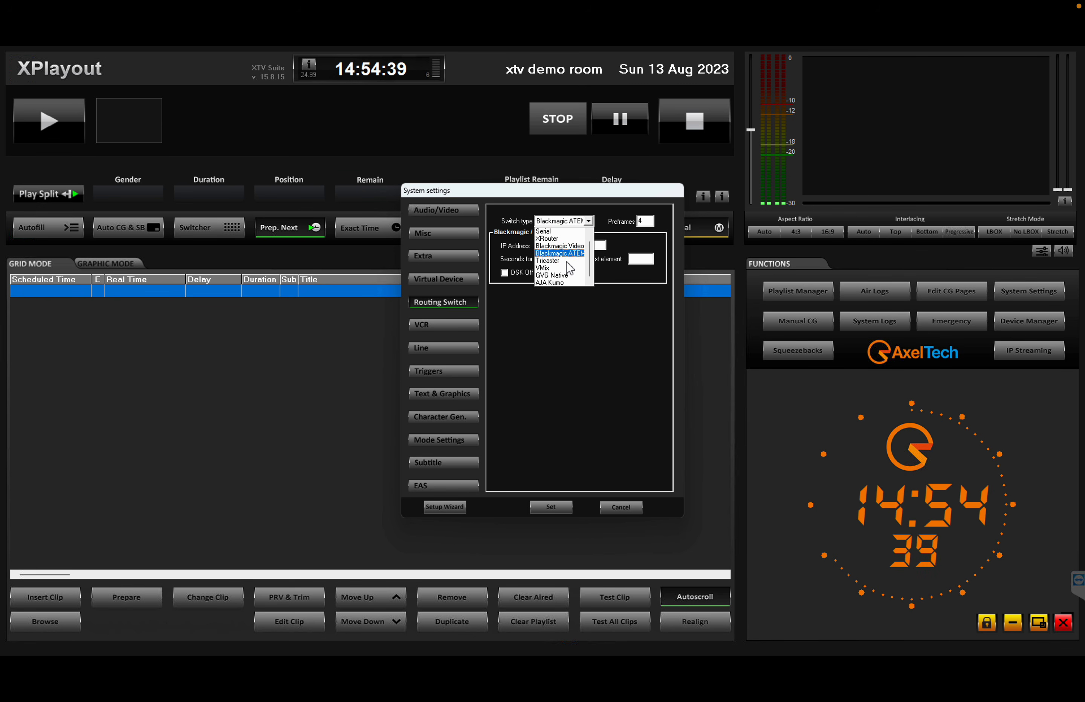
{"action": "left_click", "coordinate": [567, 261]}
{"action": "left_click", "coordinate": [589, 221]}
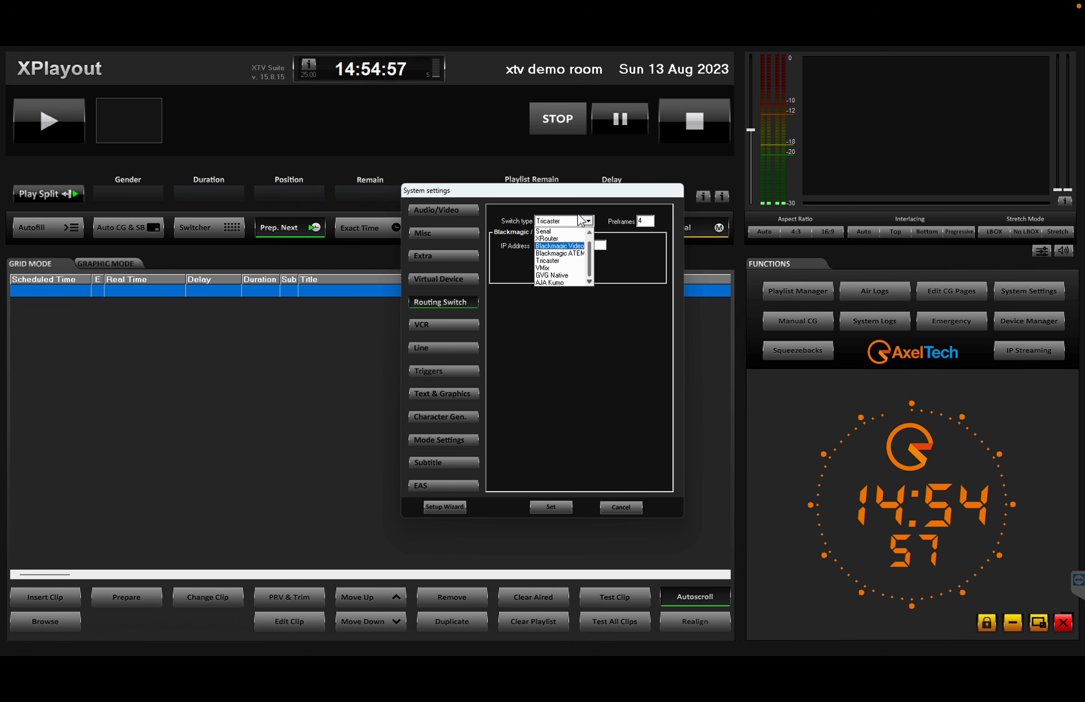
{"action": "left_click", "coordinate": [559, 254]}
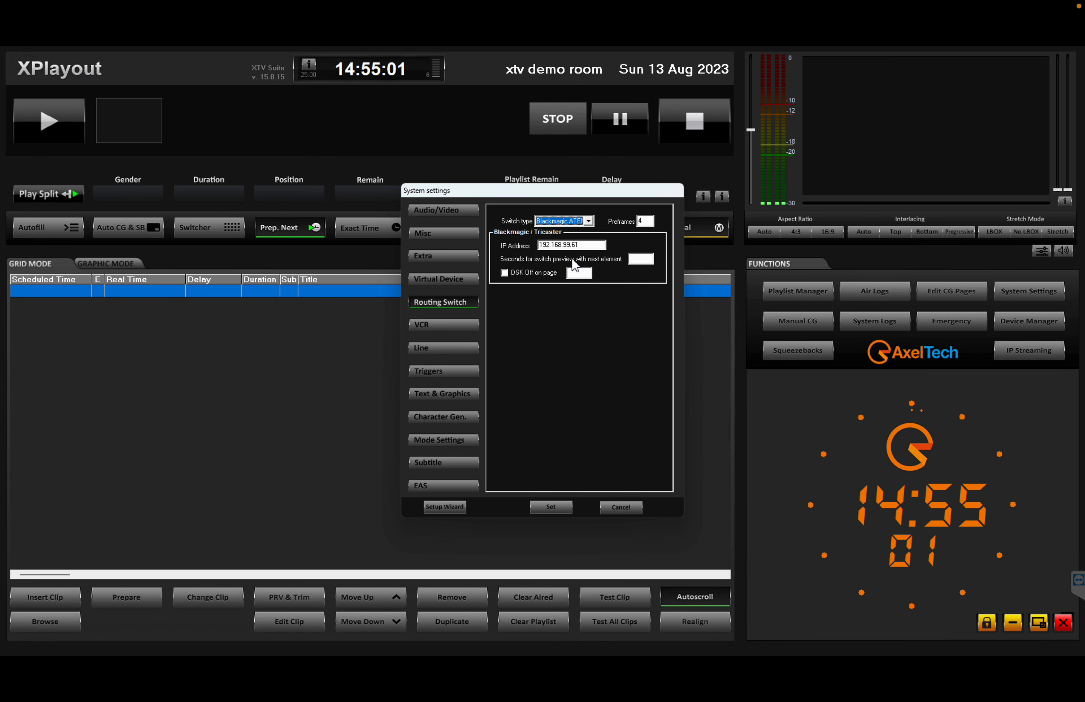
Open ATEM Software Control, check the switcher's manual IP address in its connection settings, and close the program.
{"action": "key", "text": "super"}
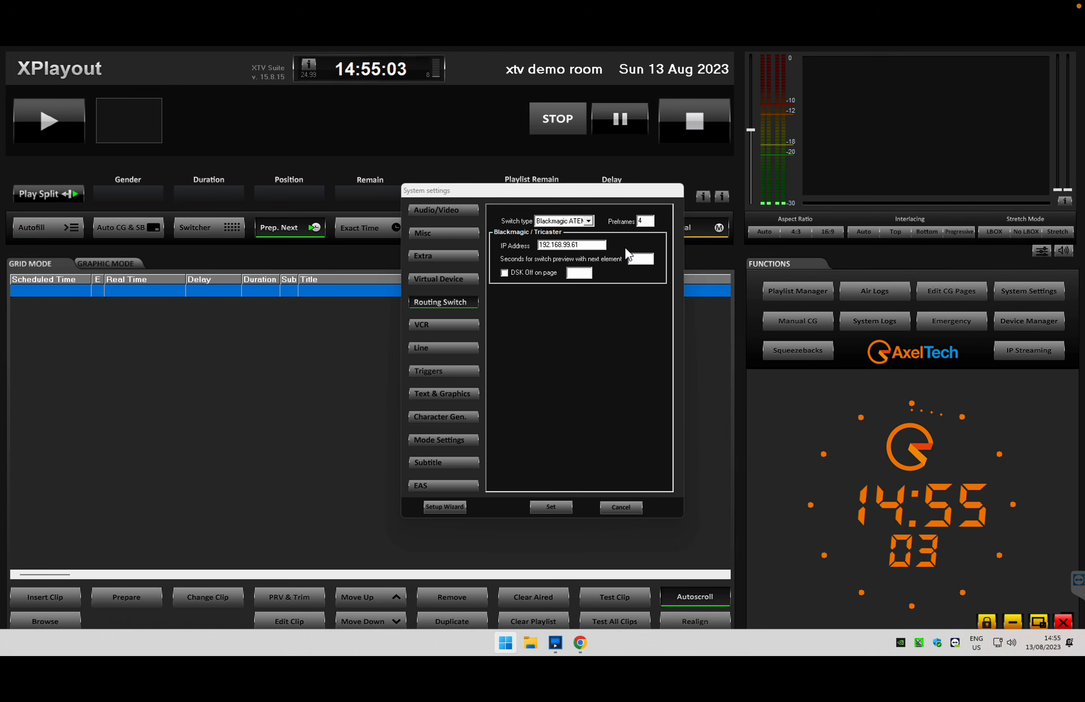
{"action": "type", "text": "atem"}
{"action": "key", "text": "Return"}
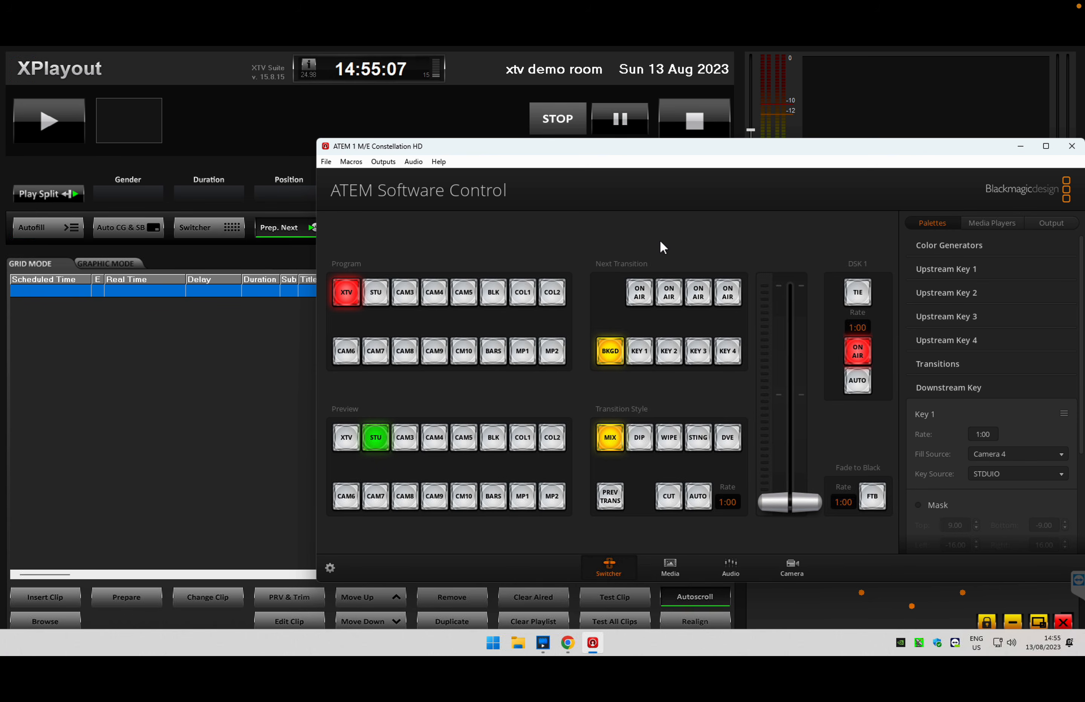
{"action": "left_click", "coordinate": [330, 164]}
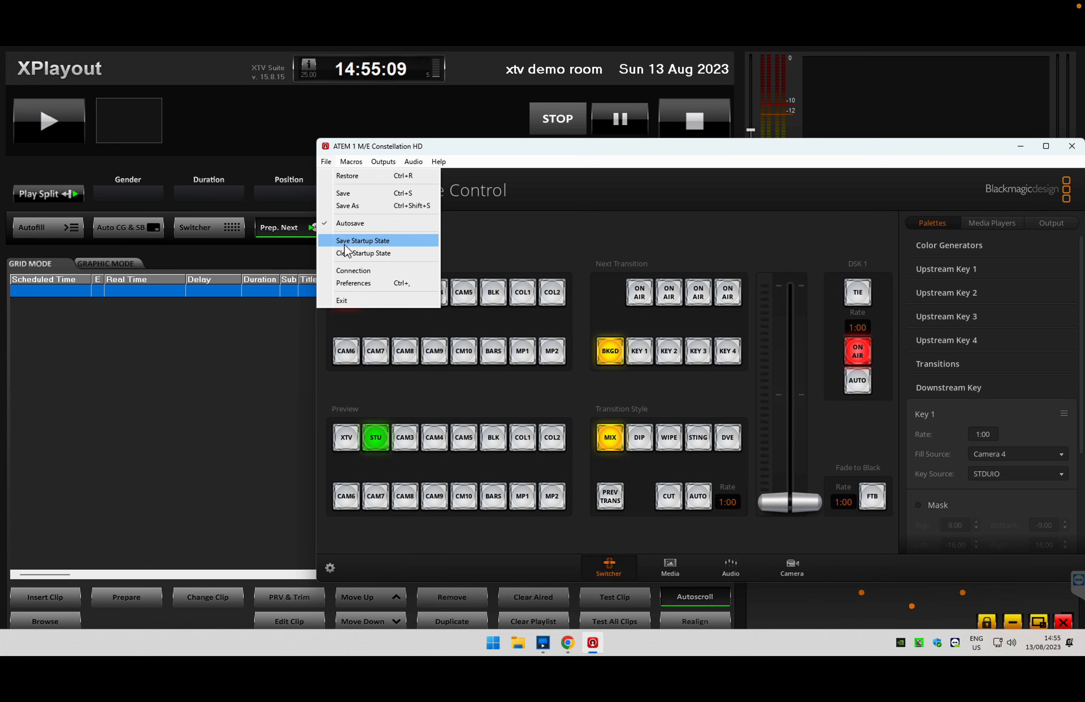
{"action": "left_click", "coordinate": [346, 275]}
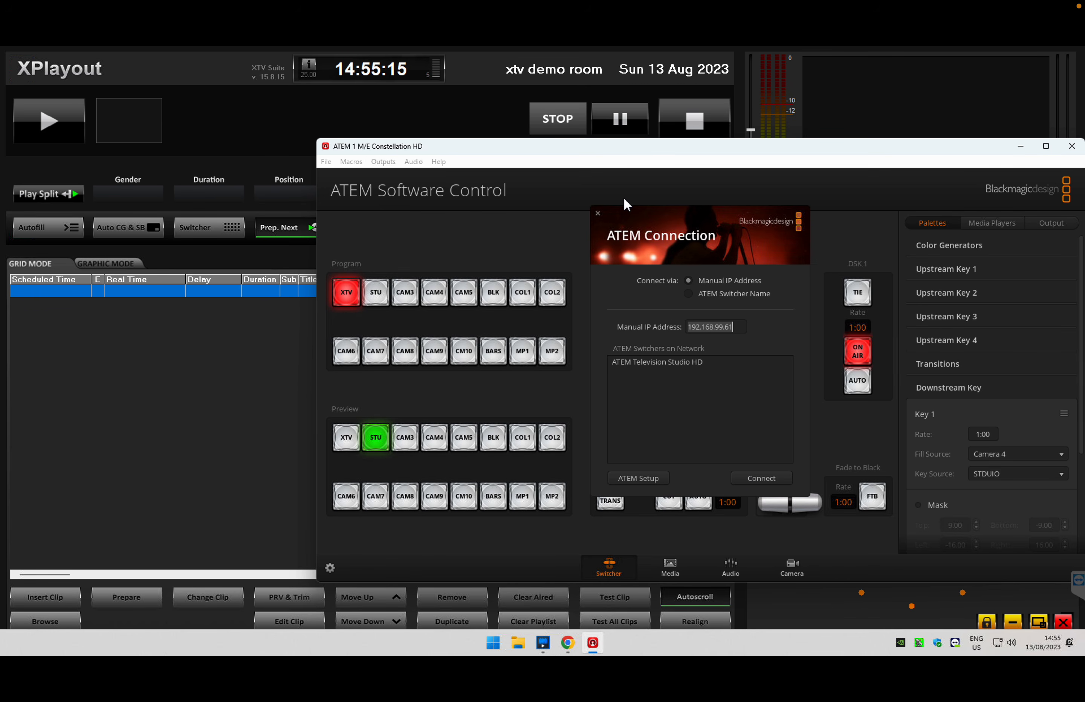
{"action": "left_click", "coordinate": [598, 213]}
{"action": "left_click", "coordinate": [1072, 147]}
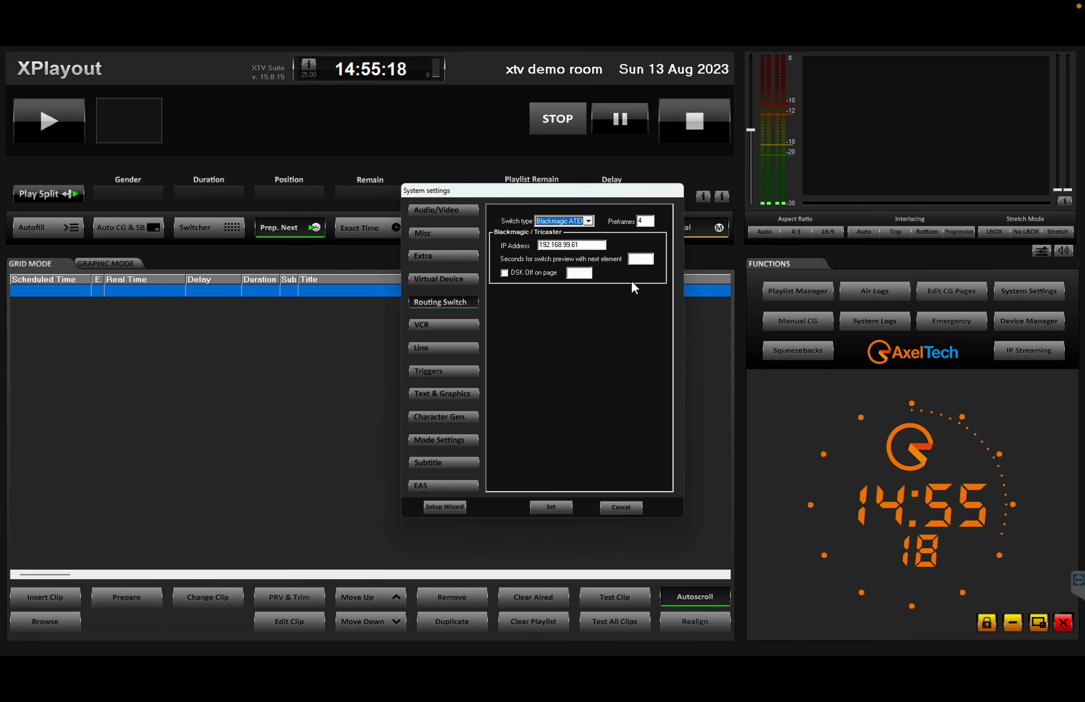
Check the ATEM IP address entry and the available switch types, keeping Blackmagic ATEM selected.
{"action": "left_click", "coordinate": [588, 246]}
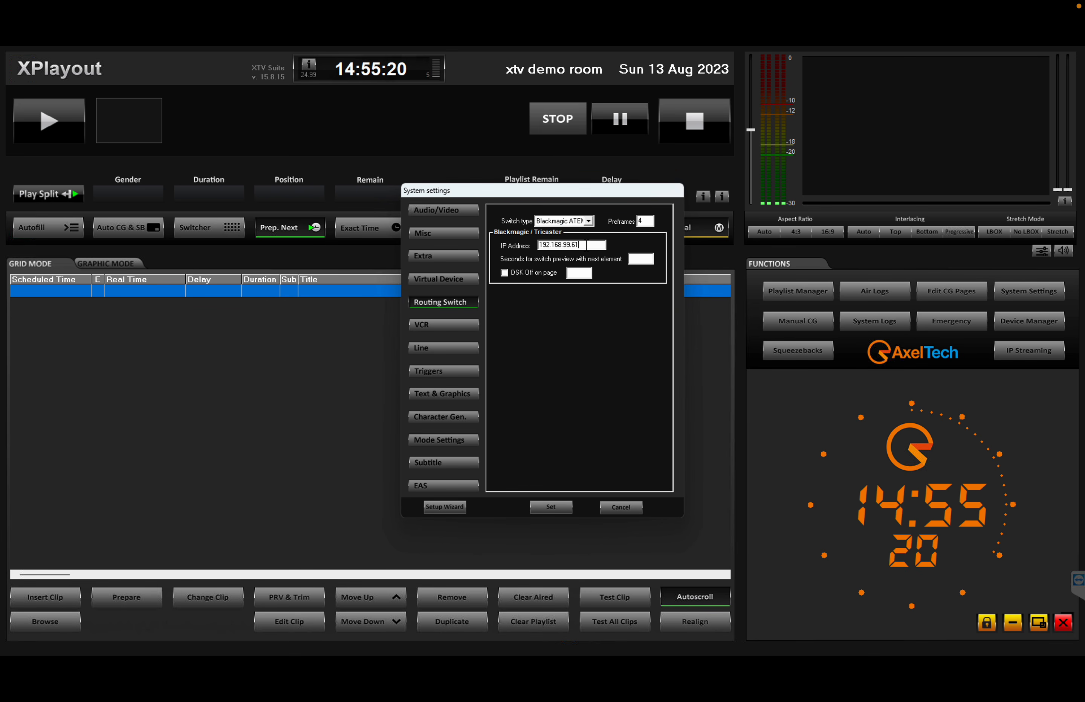
{"action": "left_click", "coordinate": [588, 220]}
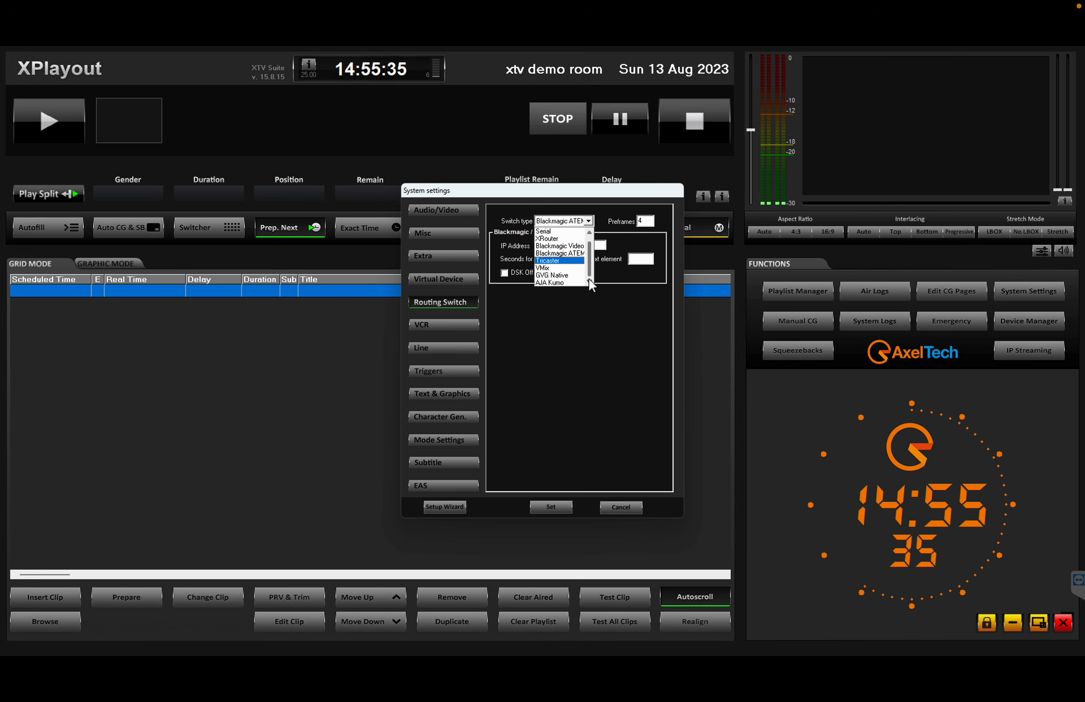
{"action": "left_click", "coordinate": [582, 251]}
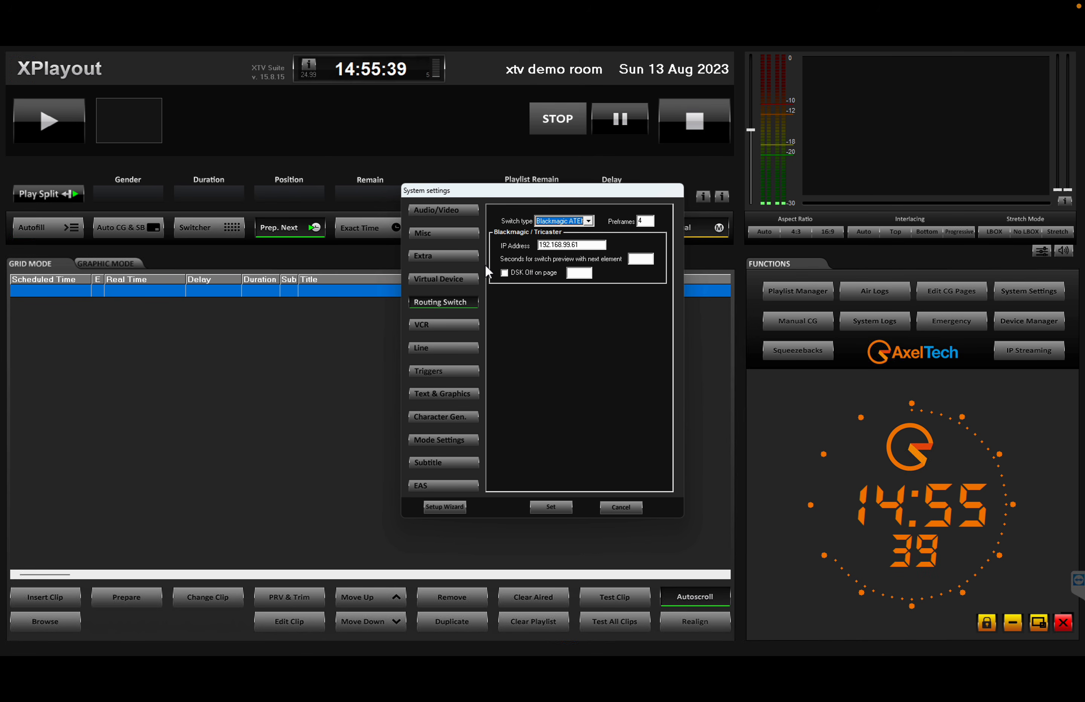
Examine the AV device and its routing switch command in the Audio/Video settings.
{"action": "left_click", "coordinate": [445, 215]}
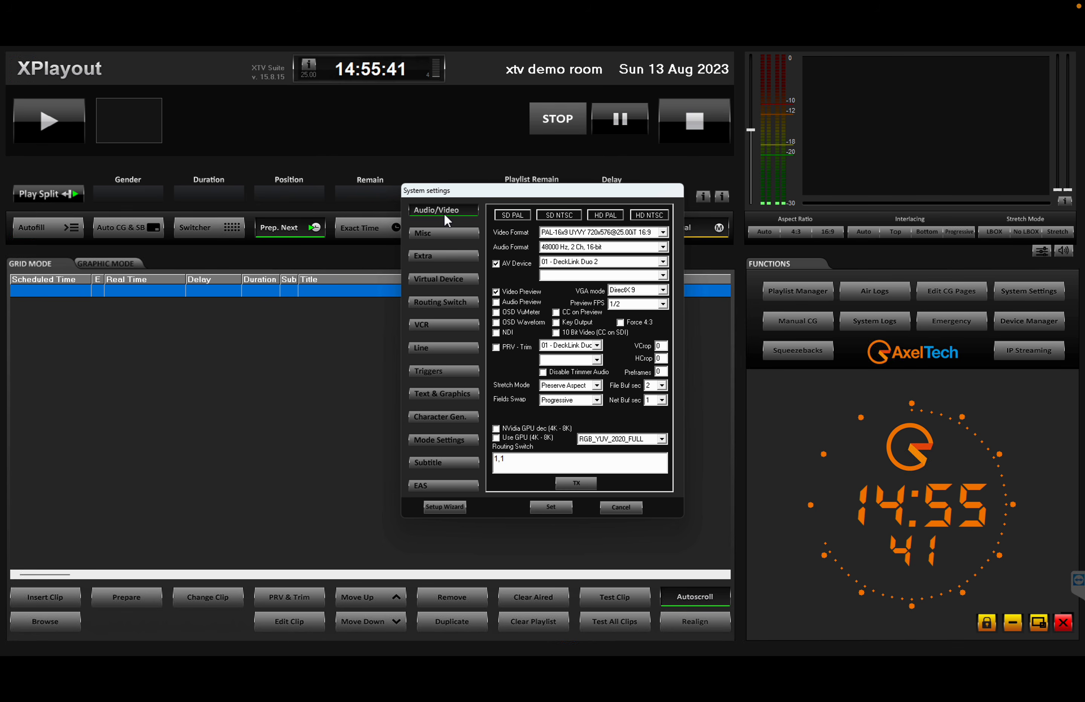
{"action": "double_click", "coordinate": [501, 460]}
{"action": "left_click", "coordinate": [565, 263]}
{"action": "left_click", "coordinate": [566, 270]}
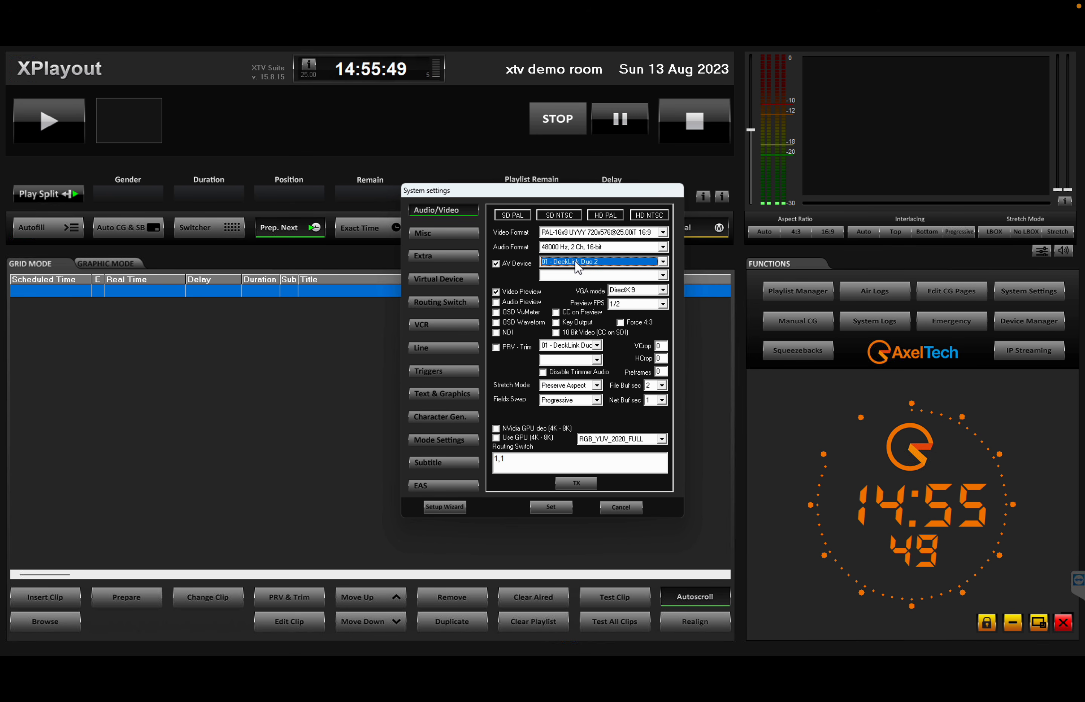
{"action": "left_click", "coordinate": [517, 458]}
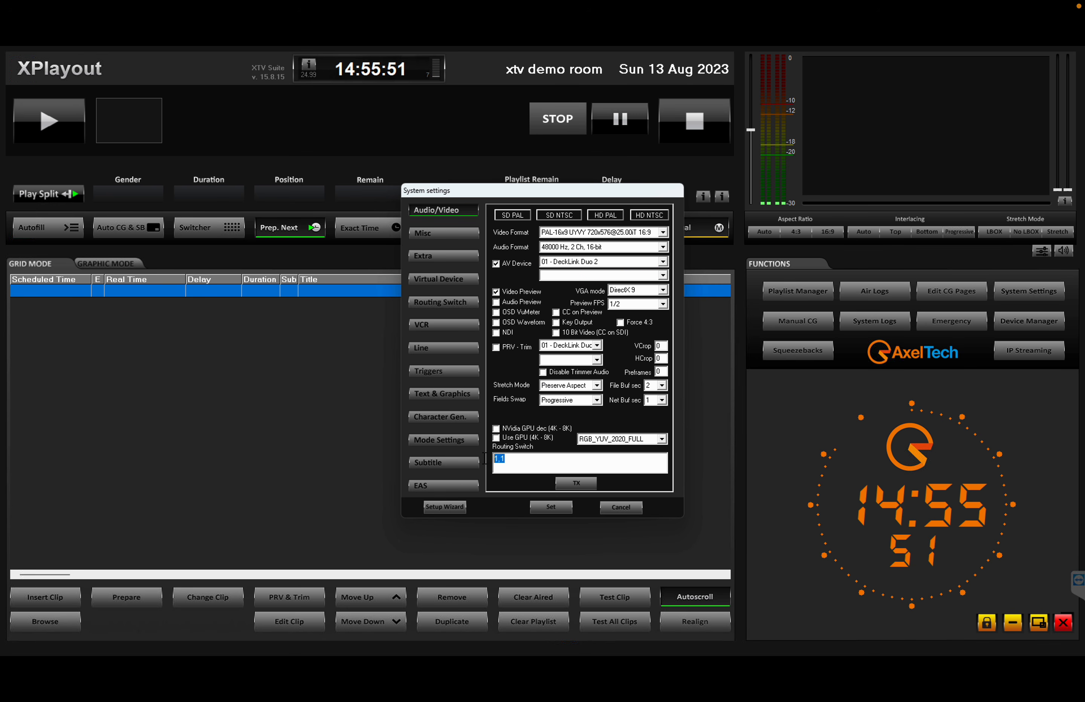
Re-enter the final digit of the Audio/Video routing switch command so it reads 1,1.
{"action": "left_click", "coordinate": [519, 460]}
{"action": "key", "text": "BackSpace"}
{"action": "type", "text": "1"}
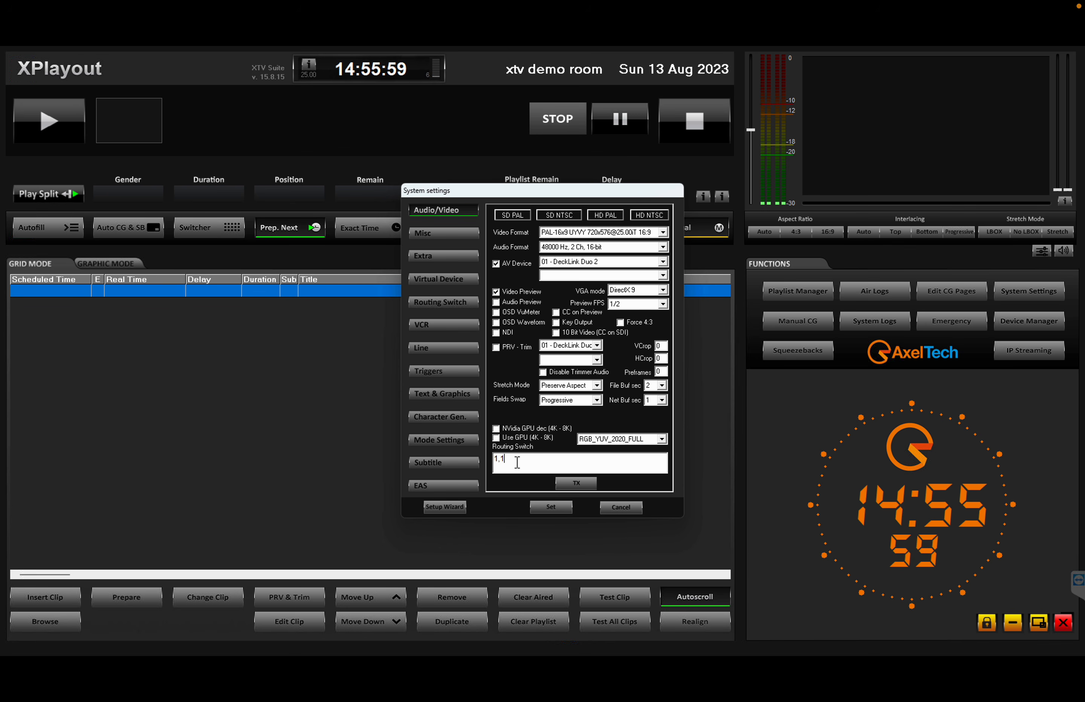
{"action": "left_click_drag", "start_coordinate": [517, 462], "coordinate": [487, 460]}
{"action": "left_click", "coordinate": [498, 465]}
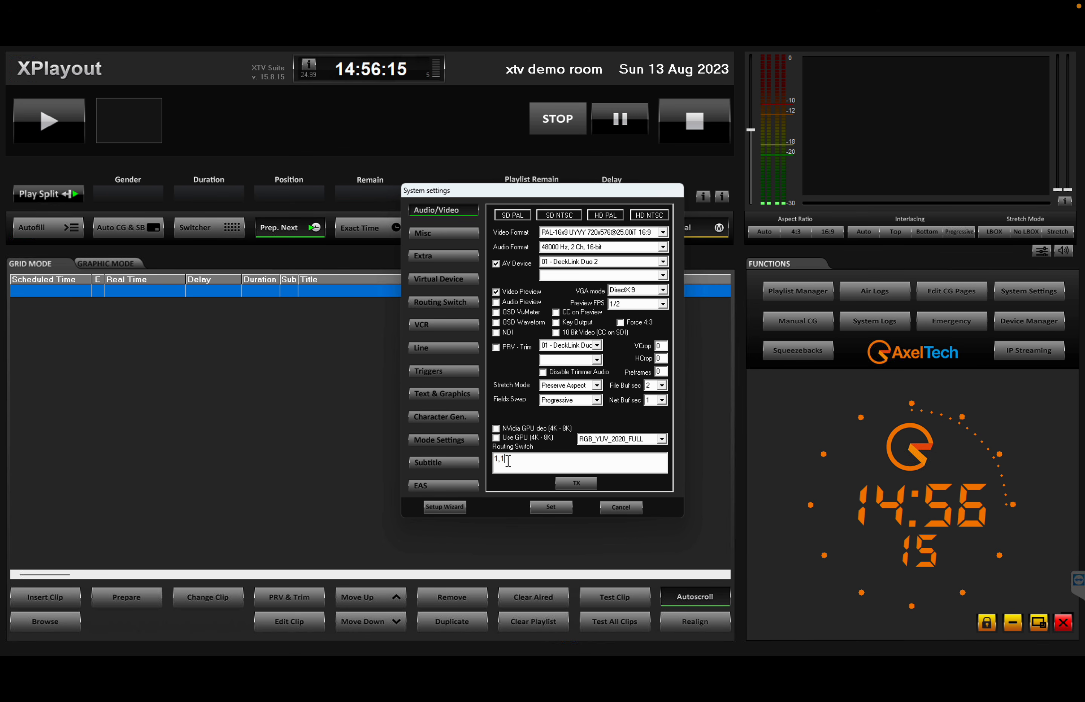
{"action": "key", "text": "BackSpace"}
{"action": "type", "text": "1"}
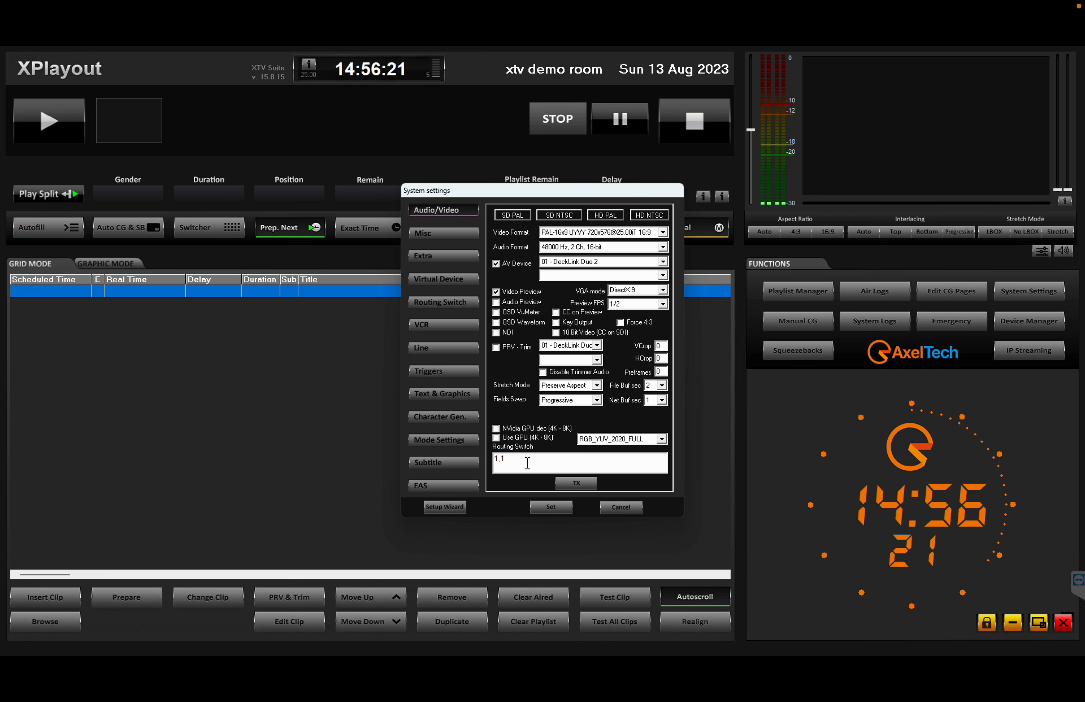
Append \1 to the Audio/Video routing switch command, and remove the addition again.
{"action": "type", "text": "\\1"}
{"action": "key", "text": "BackSpace"}
{"action": "key", "text": "BackSpace"}
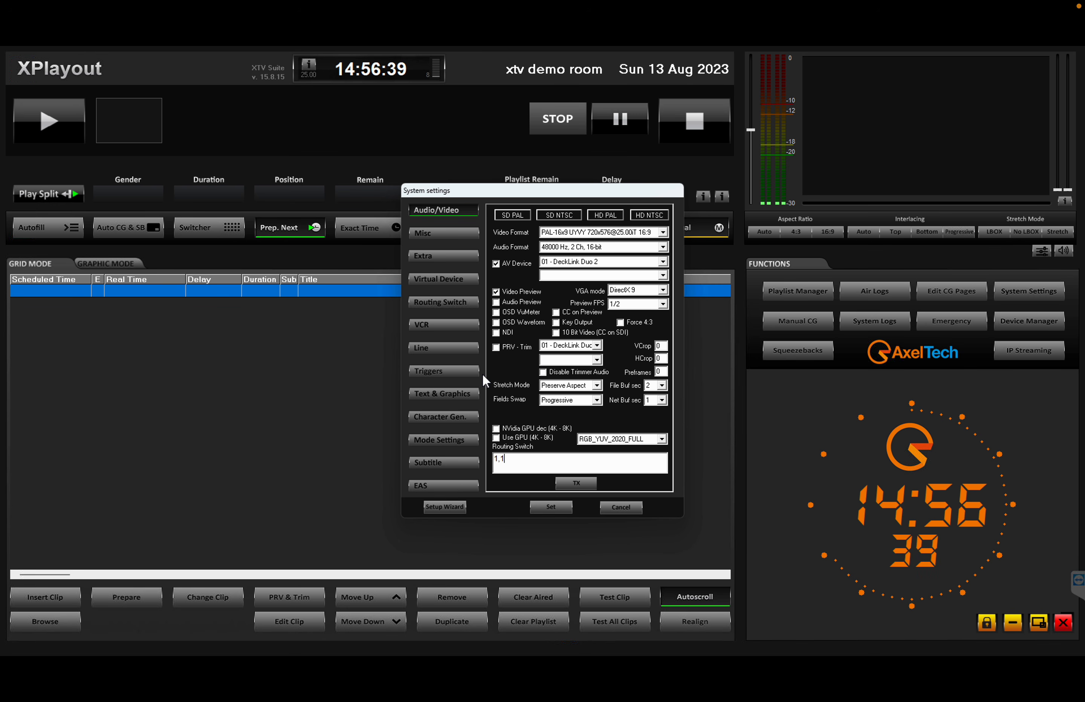
Look through the selectable lines in the Line settings, staying on Line 0.
{"action": "left_click", "coordinate": [443, 349]}
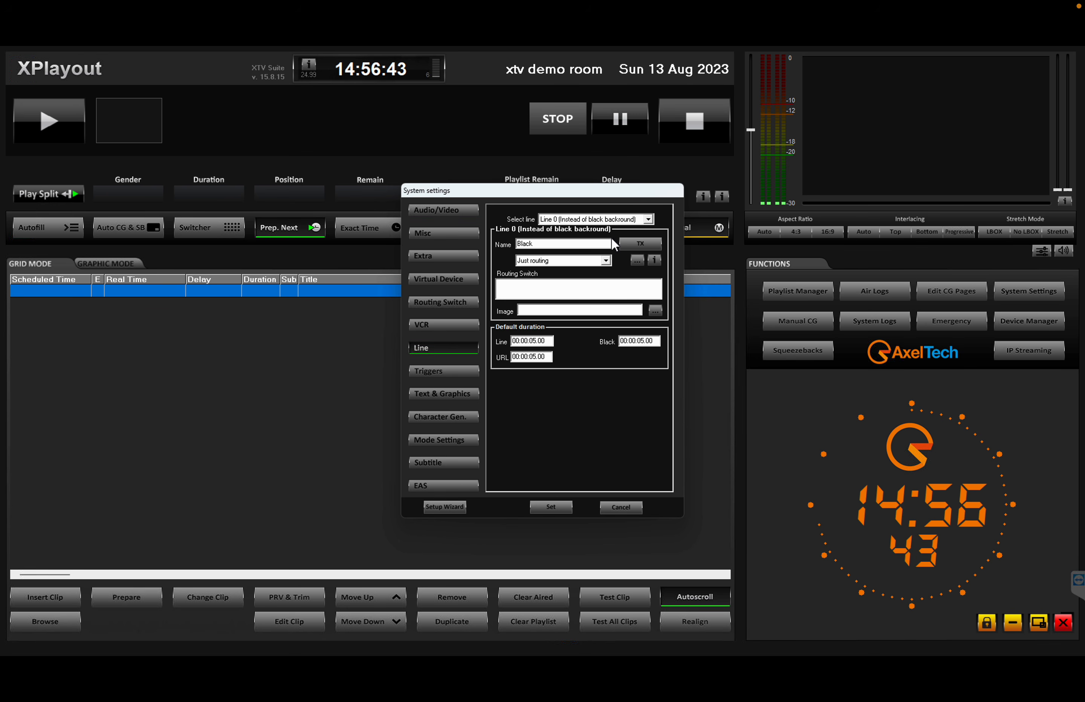
{"action": "left_click", "coordinate": [641, 219]}
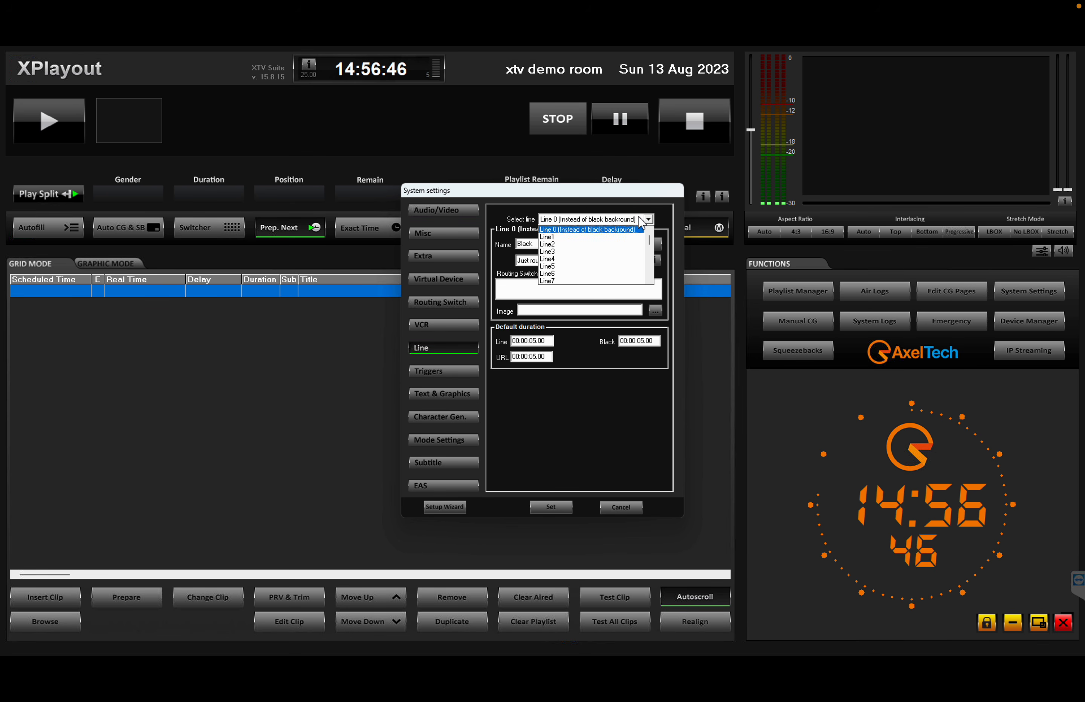
{"action": "left_click", "coordinate": [588, 221]}
{"action": "left_click", "coordinate": [588, 221]}
{"action": "left_click", "coordinate": [574, 227]}
{"action": "left_click", "coordinate": [573, 221]}
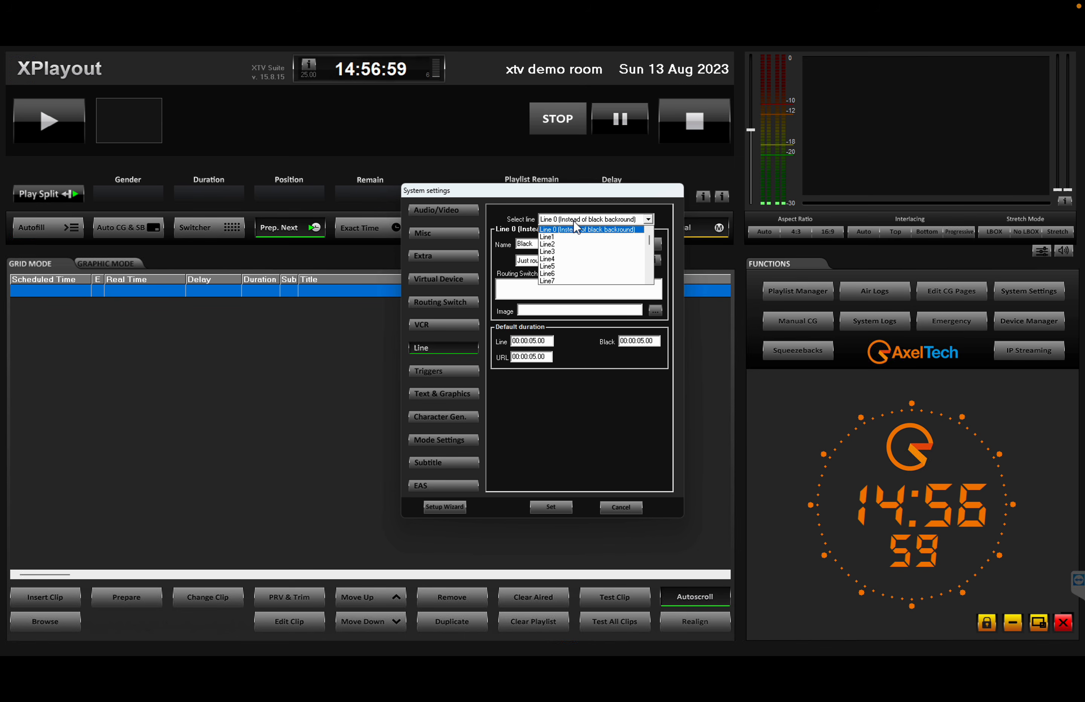
{"action": "left_click", "coordinate": [595, 220]}
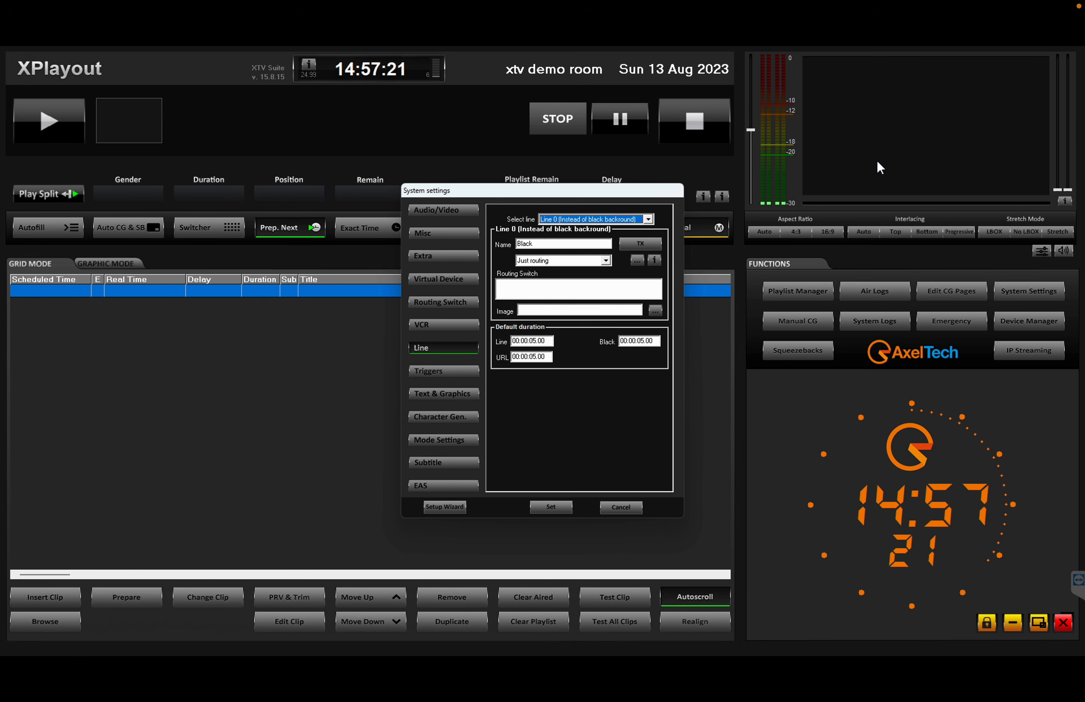
Examine Line1's name, source type options and routing command, and close the system settings without saving.
{"action": "left_click", "coordinate": [606, 219]}
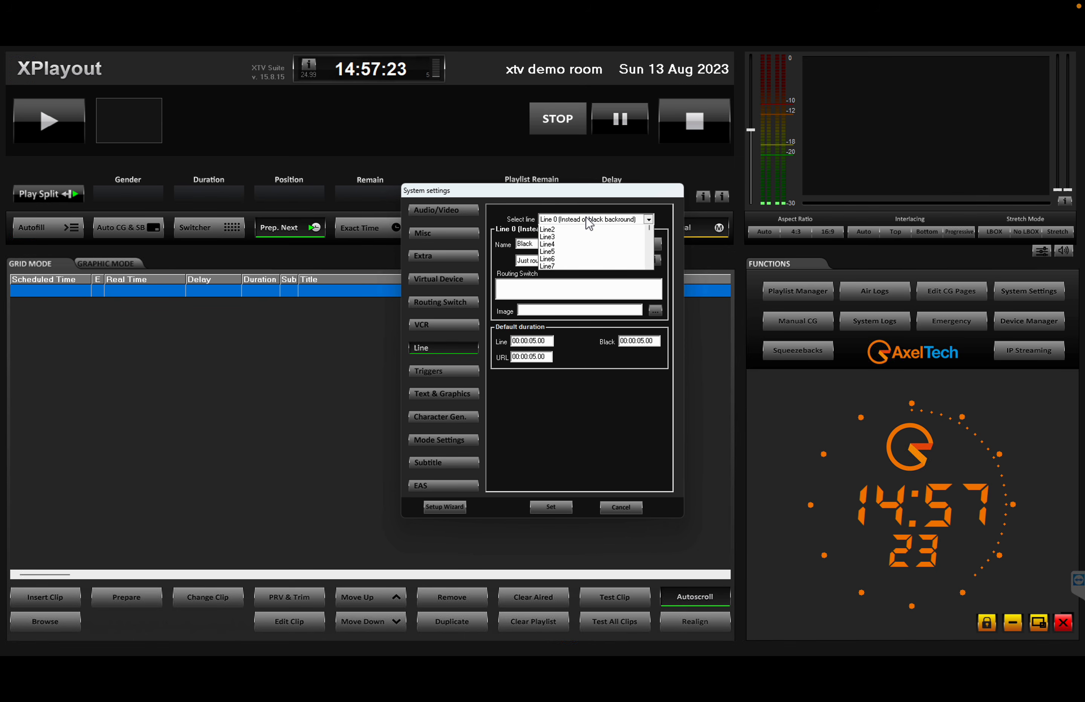
{"action": "left_click", "coordinate": [562, 238]}
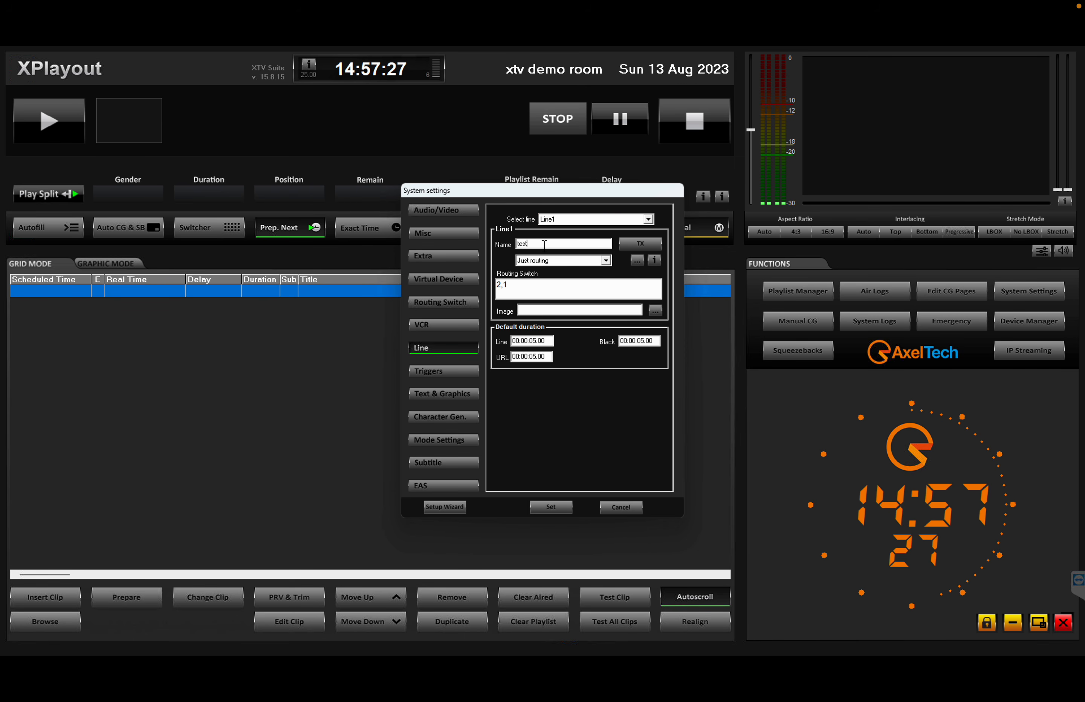
{"action": "left_click", "coordinate": [557, 261]}
{"action": "left_click", "coordinate": [555, 263]}
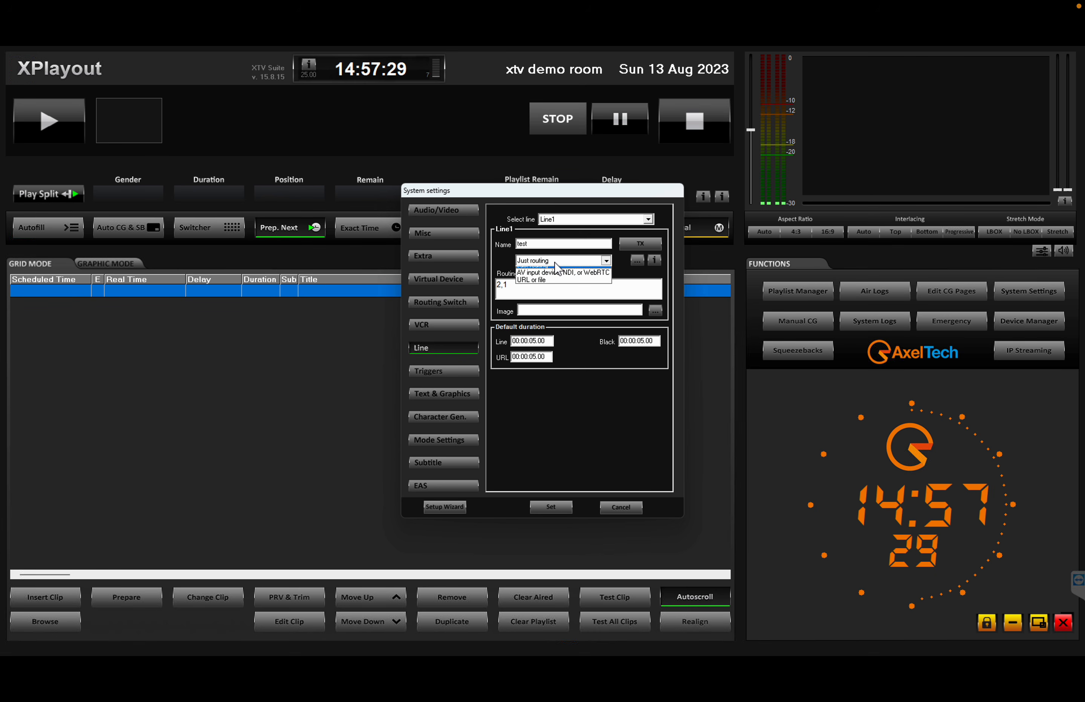
{"action": "left_click", "coordinate": [555, 262]}
{"action": "key", "text": "shift+Tab"}
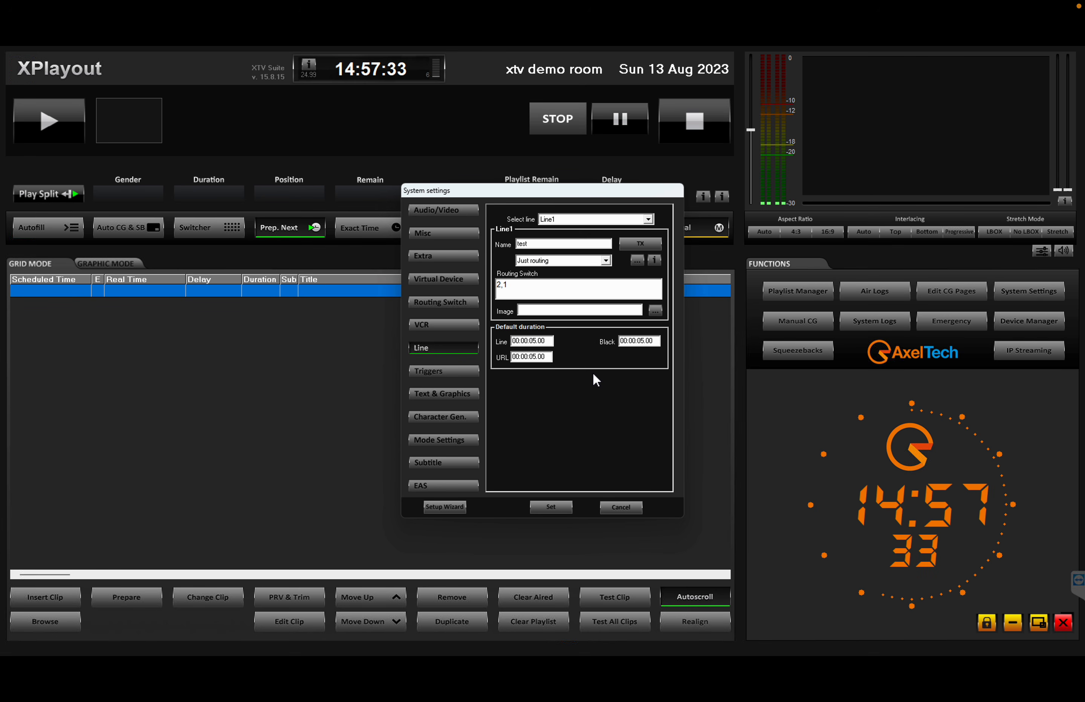
{"action": "left_click", "coordinate": [630, 509]}
Add the Maggie clip to the playlist and set its Mark Out to 00:00:05.00.
{"action": "left_click", "coordinate": [54, 621]}
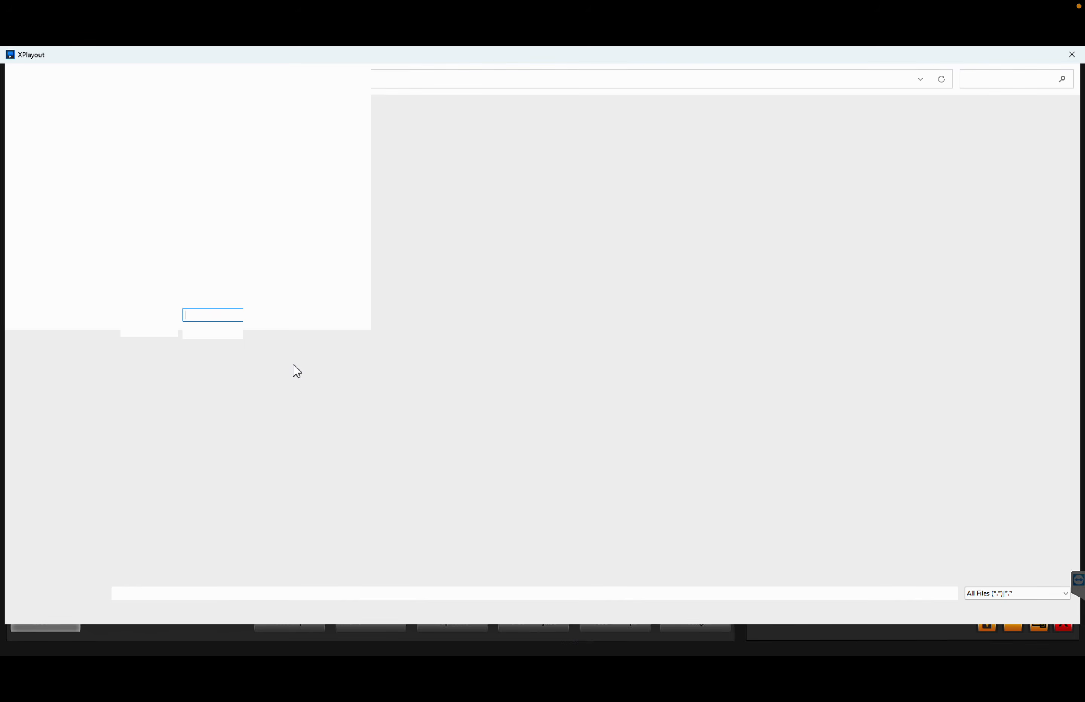
{"action": "double_click", "coordinate": [218, 306]}
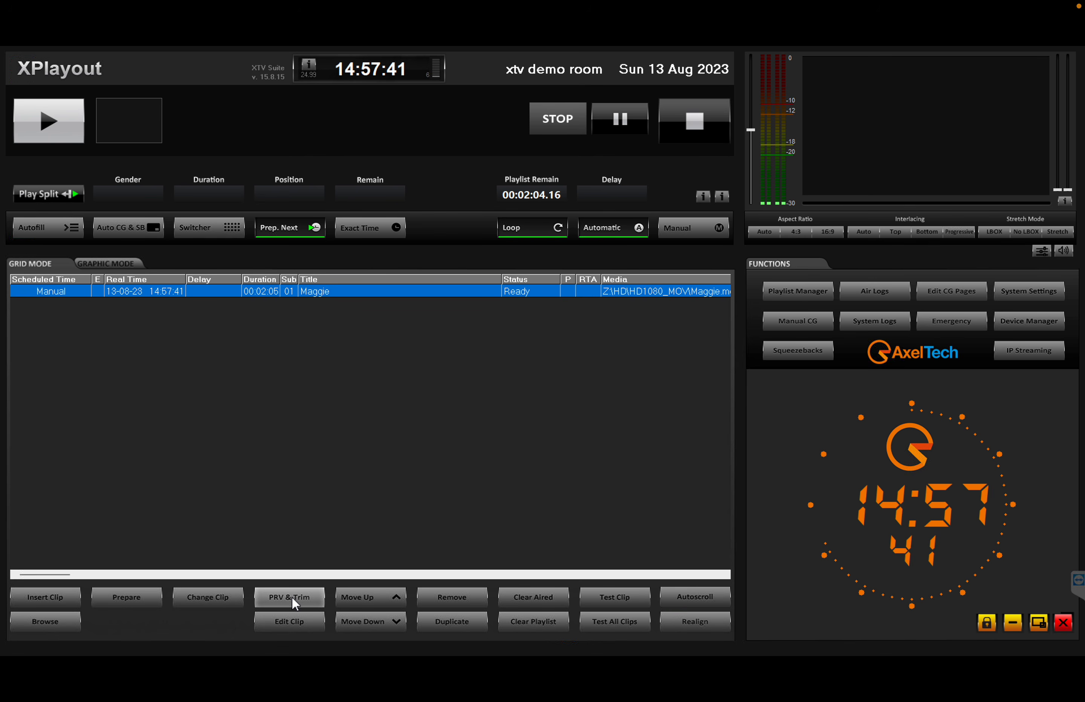
{"action": "left_click", "coordinate": [284, 619]}
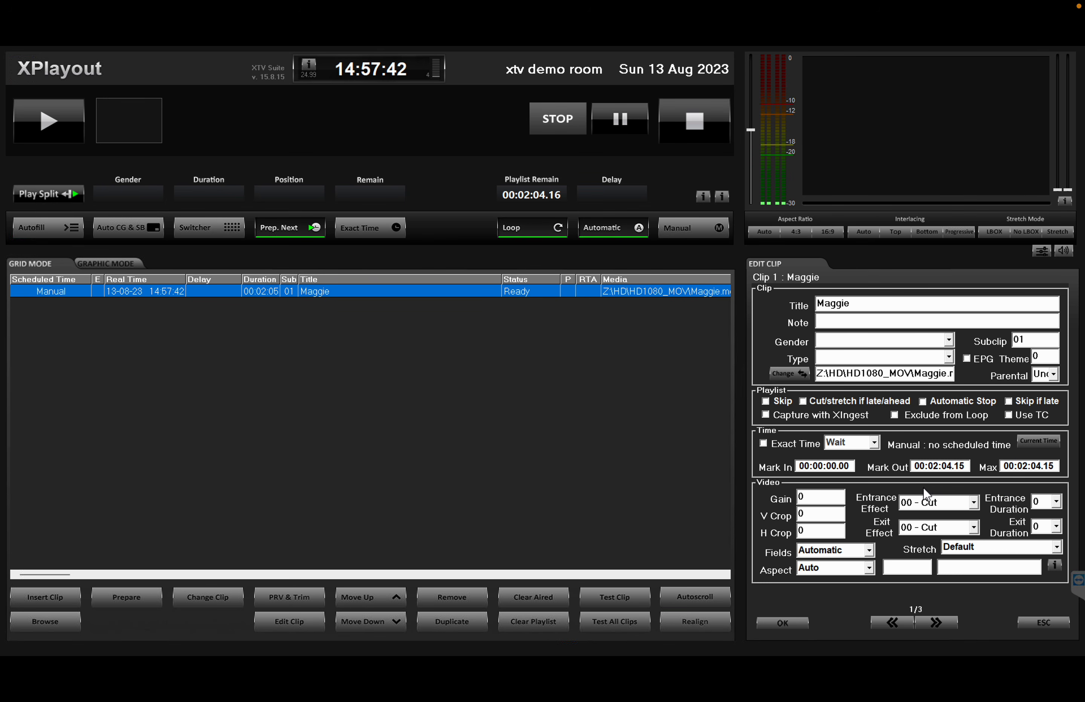
{"action": "double_click", "coordinate": [948, 465]}
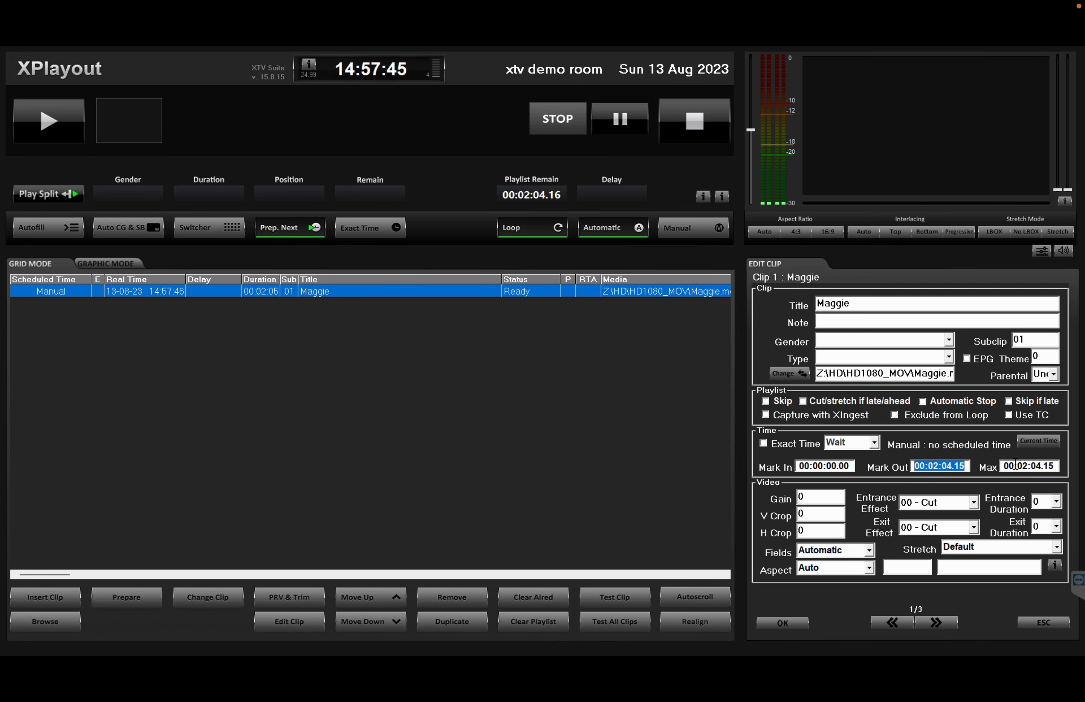
{"action": "type", "text": "00:00:05.00"}
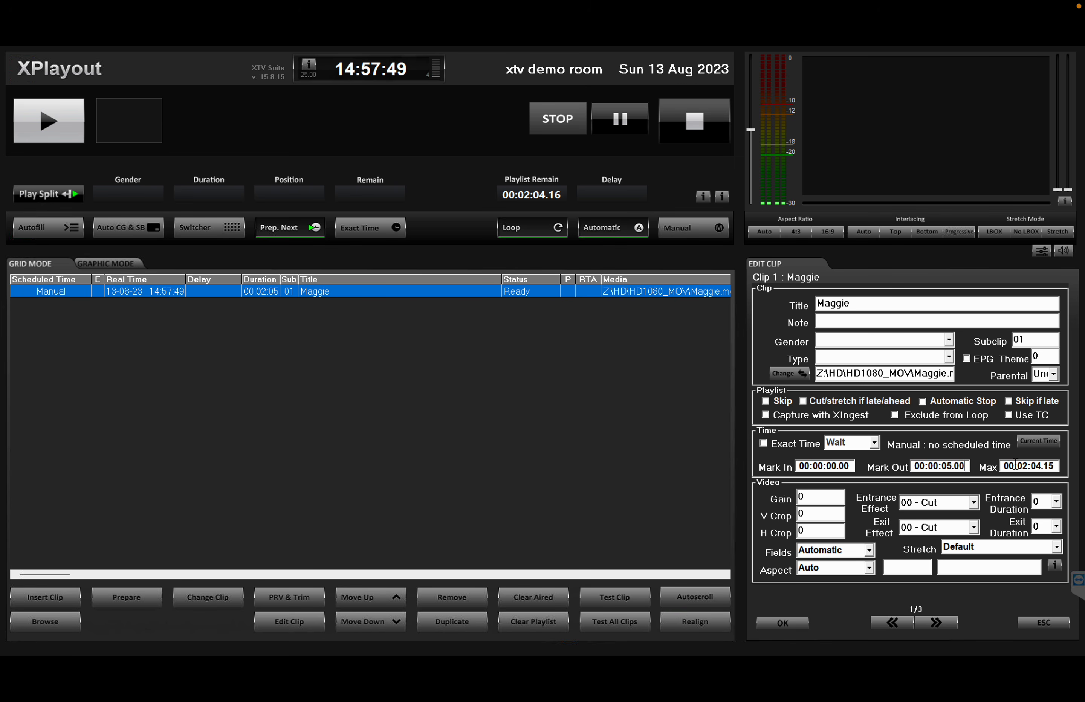
{"action": "left_click", "coordinate": [789, 620]}
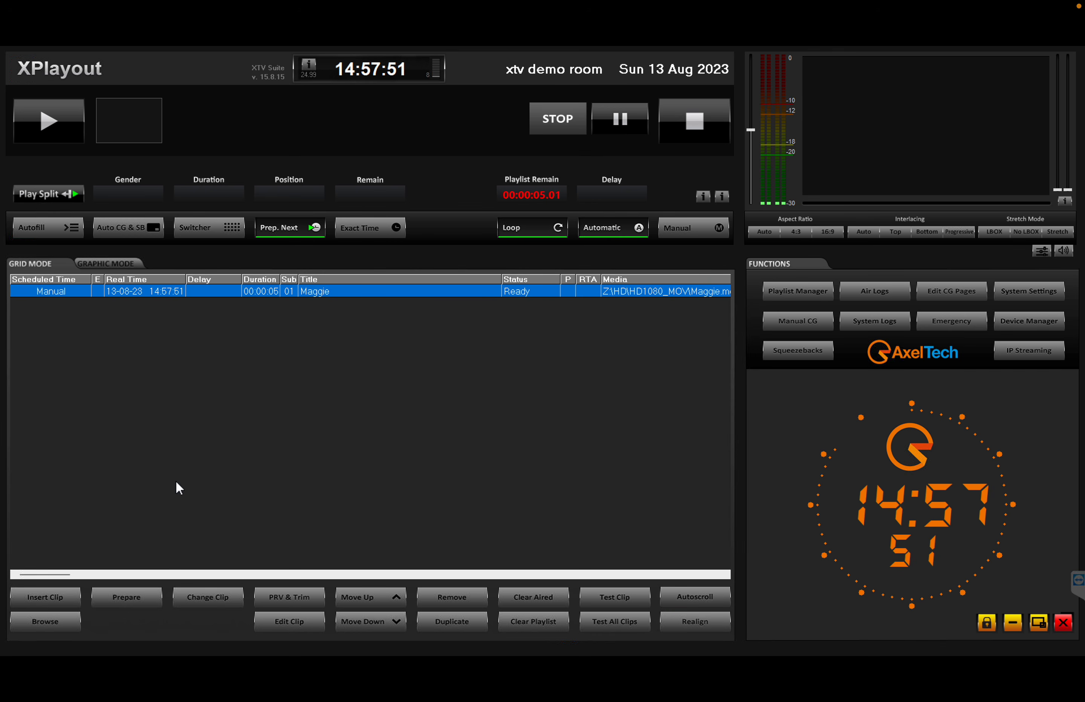
Insert the line "1 - test" into the playlist with a duration of 00:00:05.00.
{"action": "left_click", "coordinate": [48, 594]}
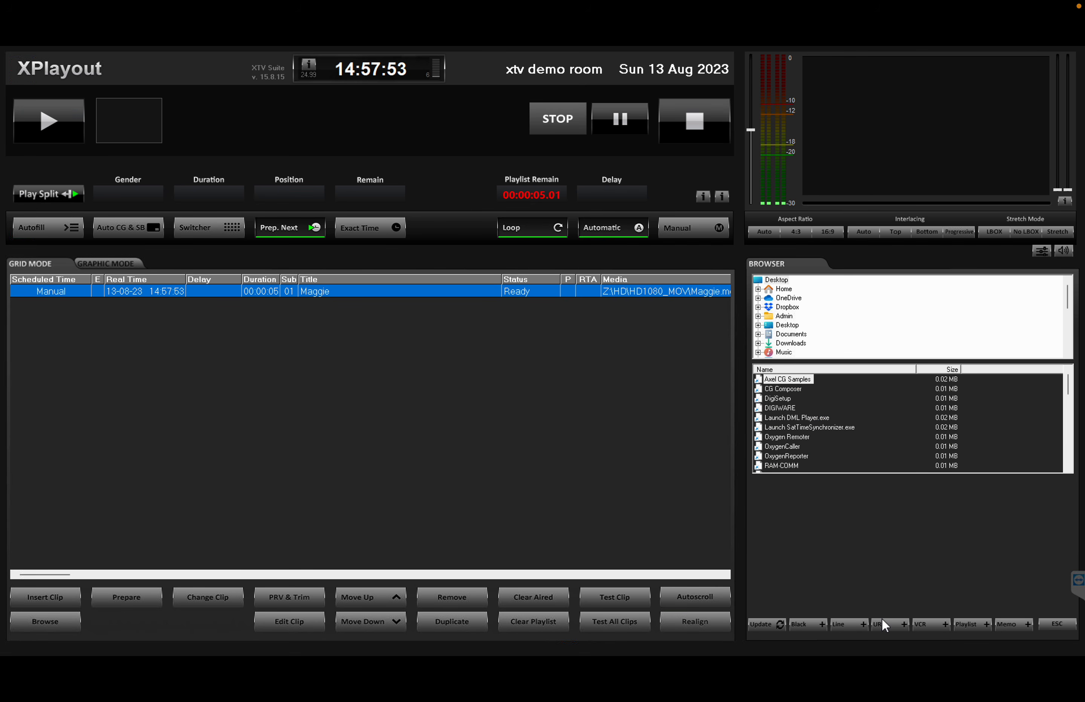
{"action": "left_click", "coordinate": [851, 624]}
{"action": "left_click", "coordinate": [648, 350]}
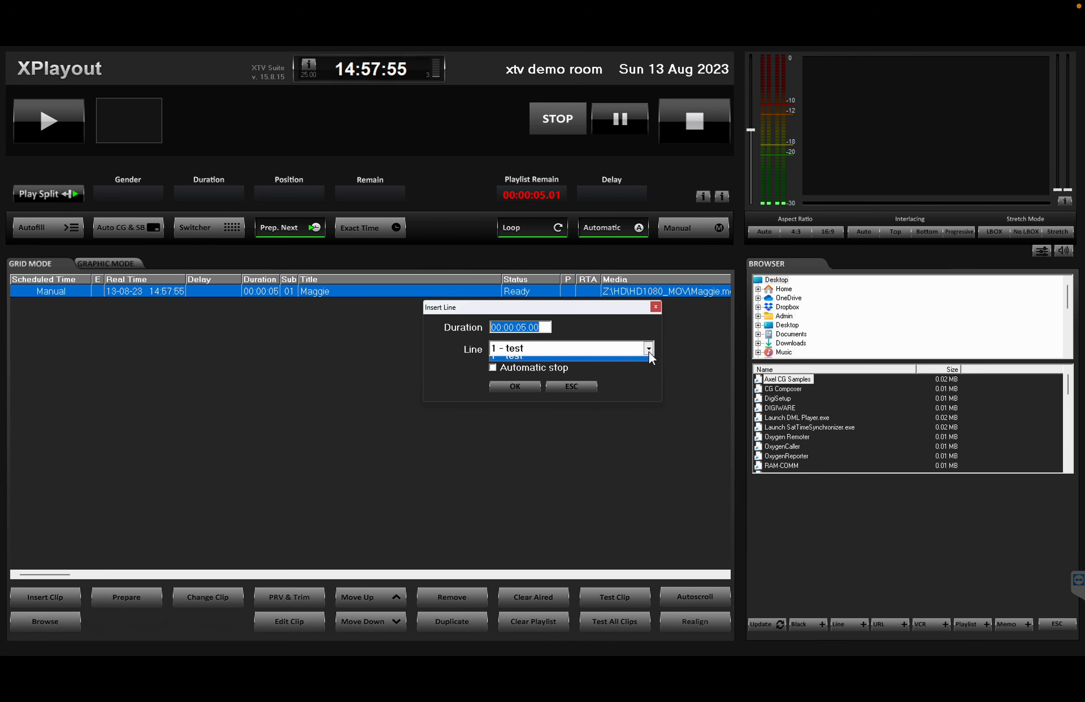
{"action": "left_click", "coordinate": [648, 352]}
{"action": "left_click", "coordinate": [526, 386]}
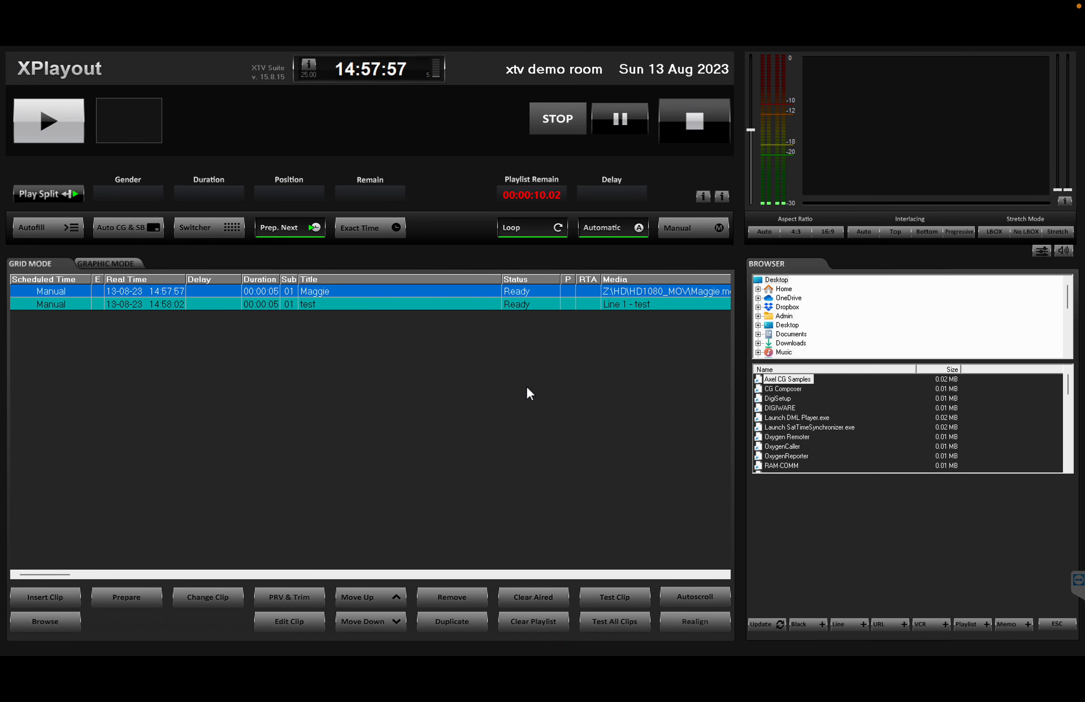
Start playout of the playlist from the Maggie clip and open ATEM Software Control.
{"action": "left_click", "coordinate": [41, 136]}
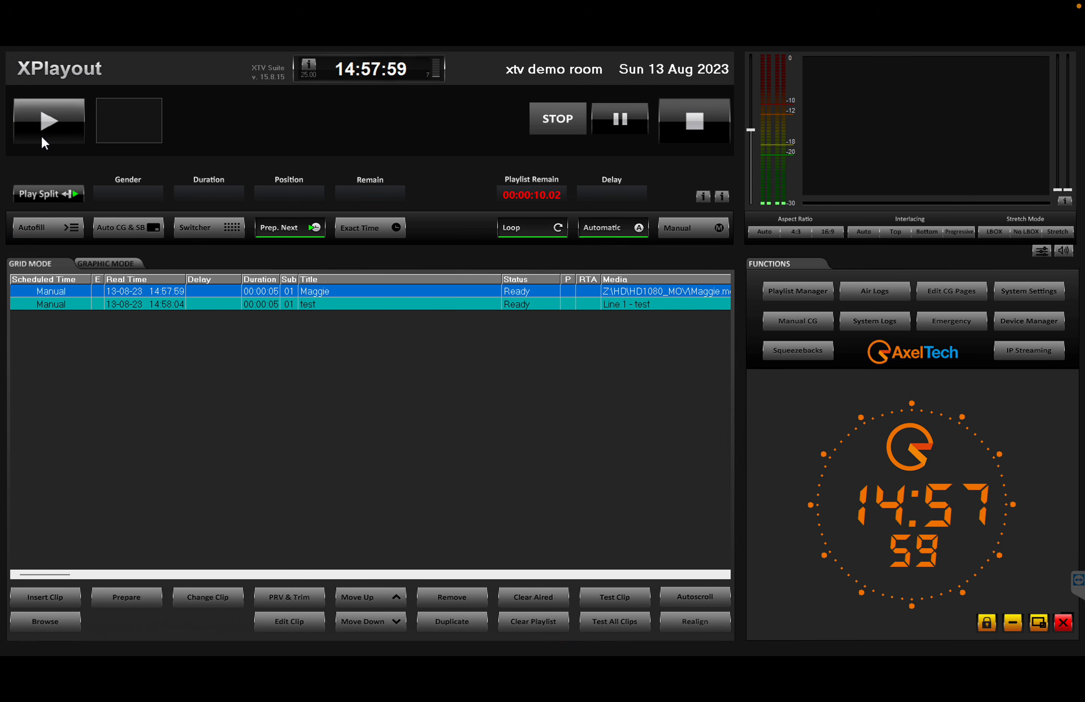
{"action": "key", "text": "super"}
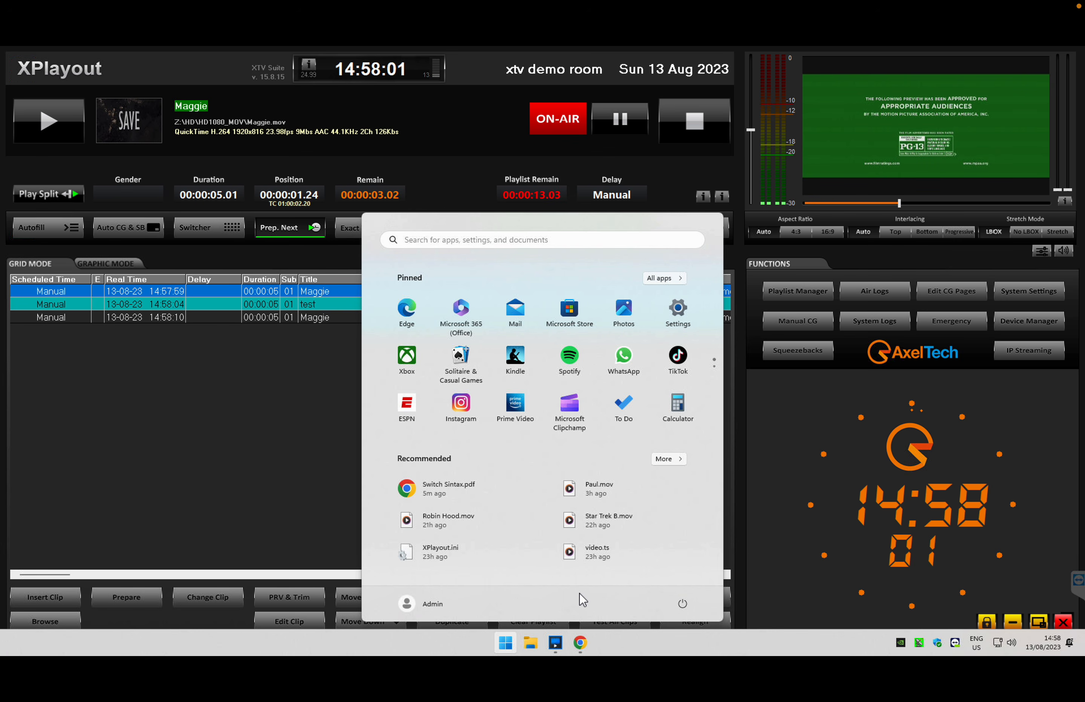
{"action": "type", "text": "atem"}
{"action": "key", "text": "Return"}
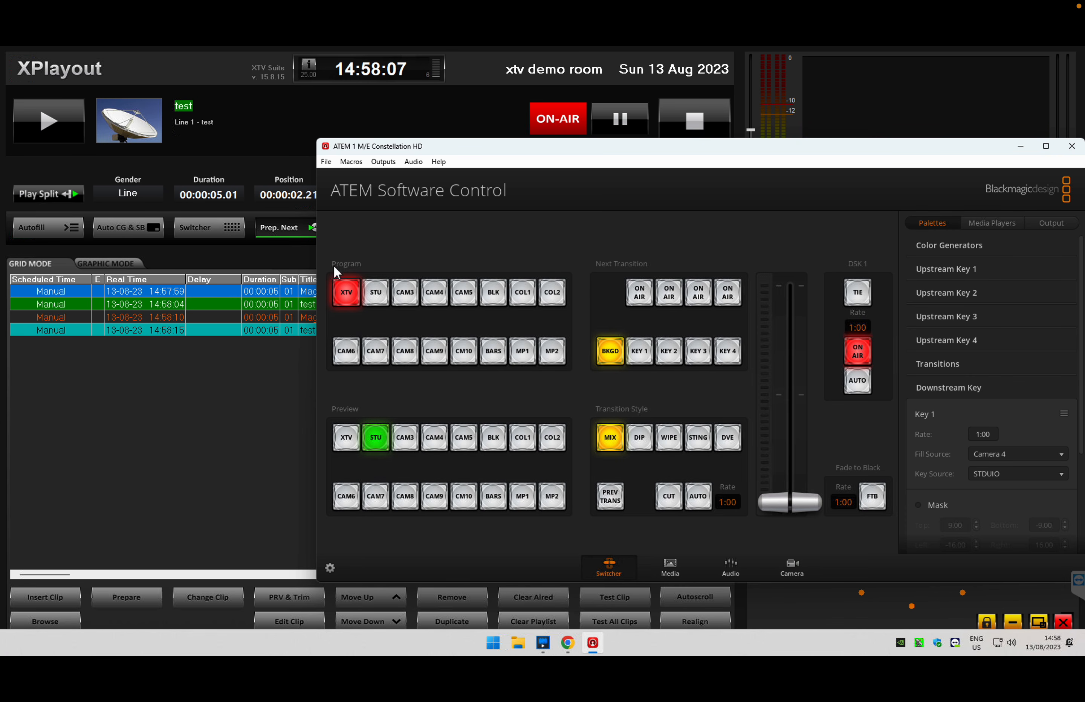
Enable the Switcher option in XPlayout and check the audio mixer and switcher views in ATEM Software Control.
{"action": "left_click", "coordinate": [280, 142]}
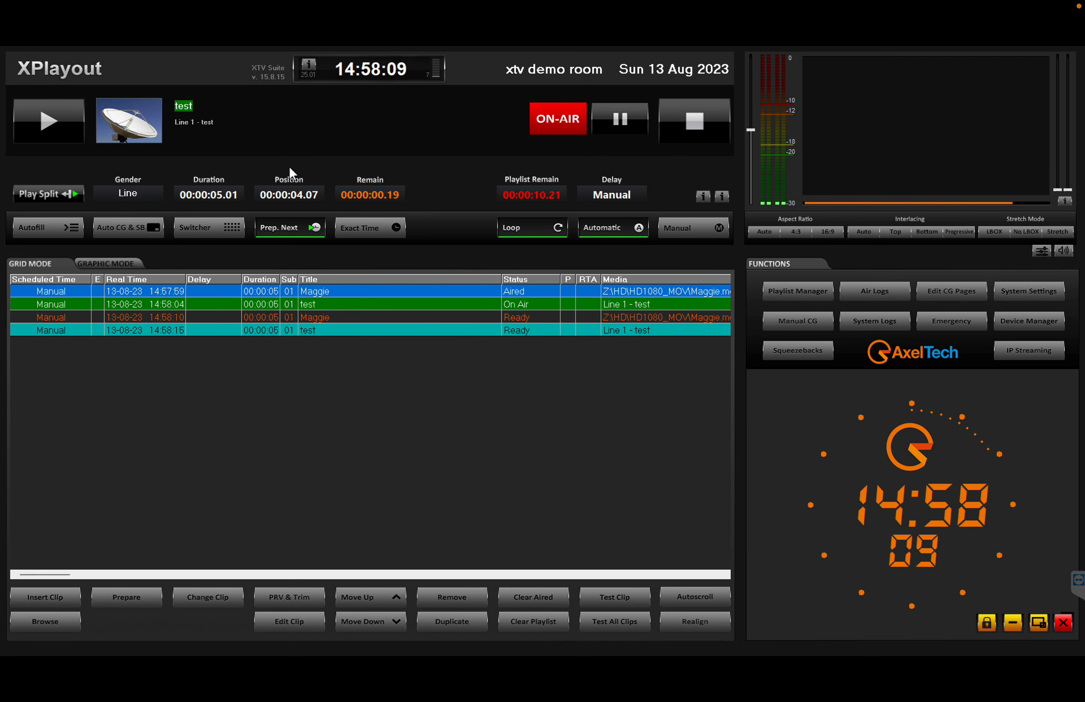
{"action": "left_click", "coordinate": [215, 232]}
{"action": "key", "text": "super"}
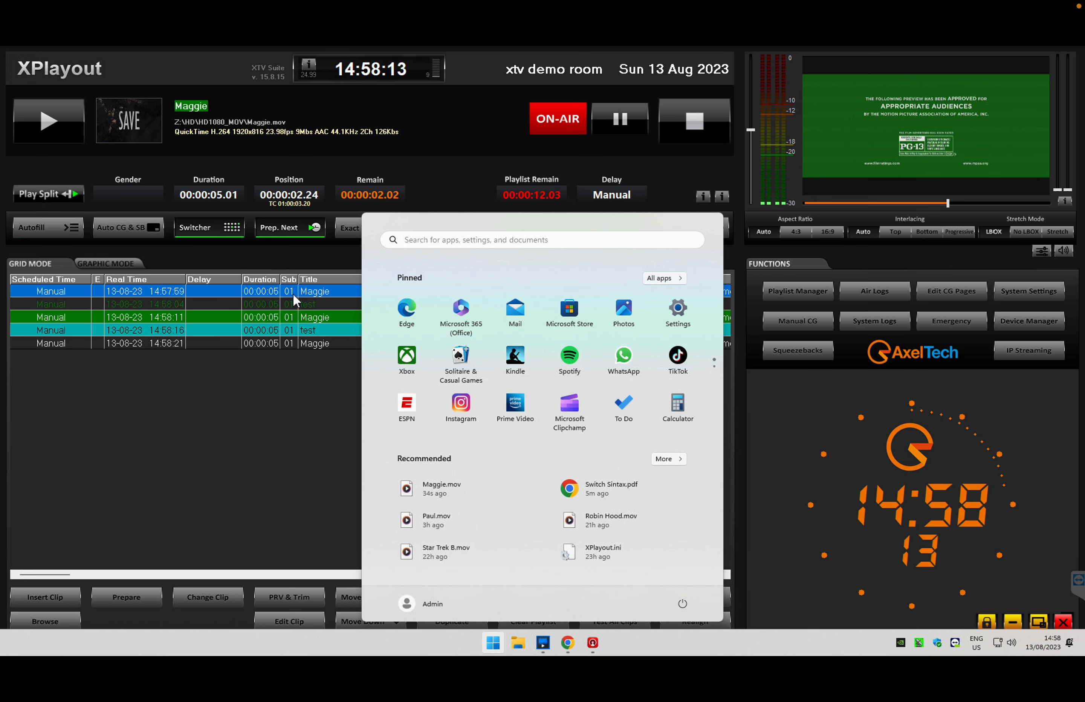
{"action": "left_click", "coordinate": [592, 643]}
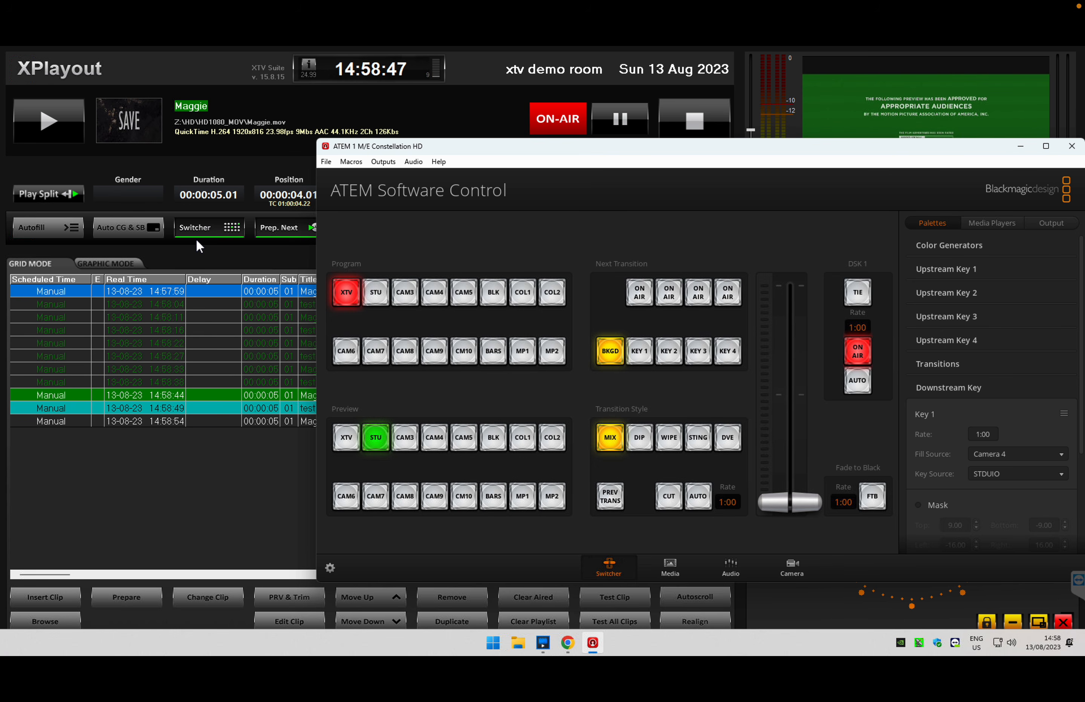
{"action": "left_click", "coordinate": [730, 568]}
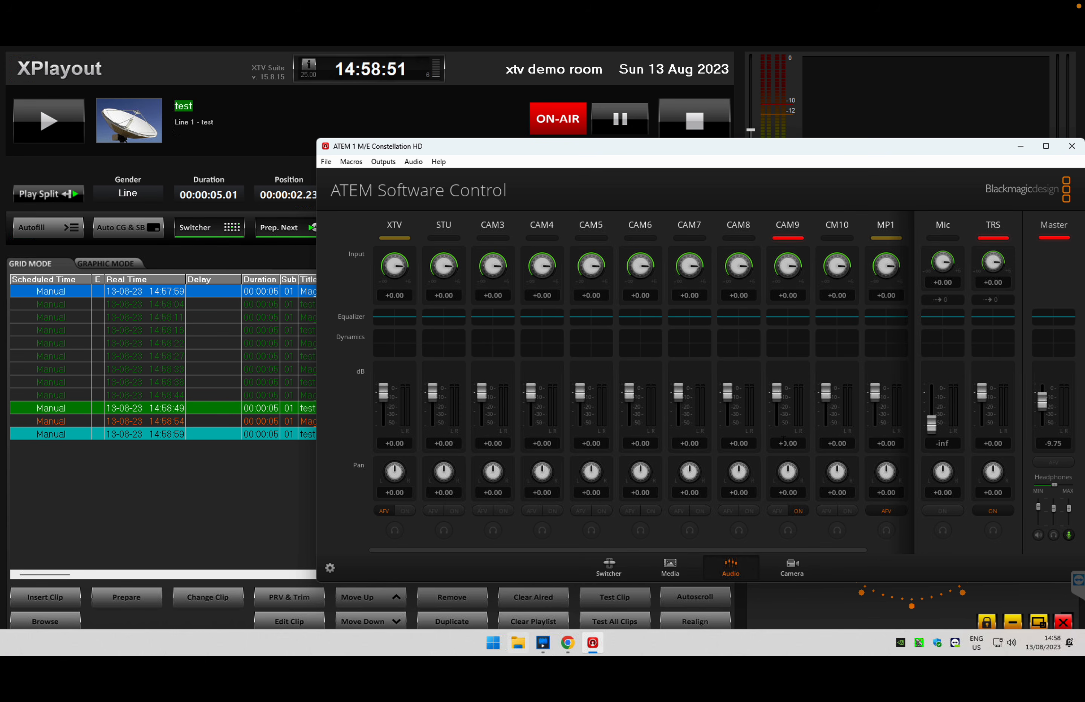
{"action": "left_click", "coordinate": [621, 570]}
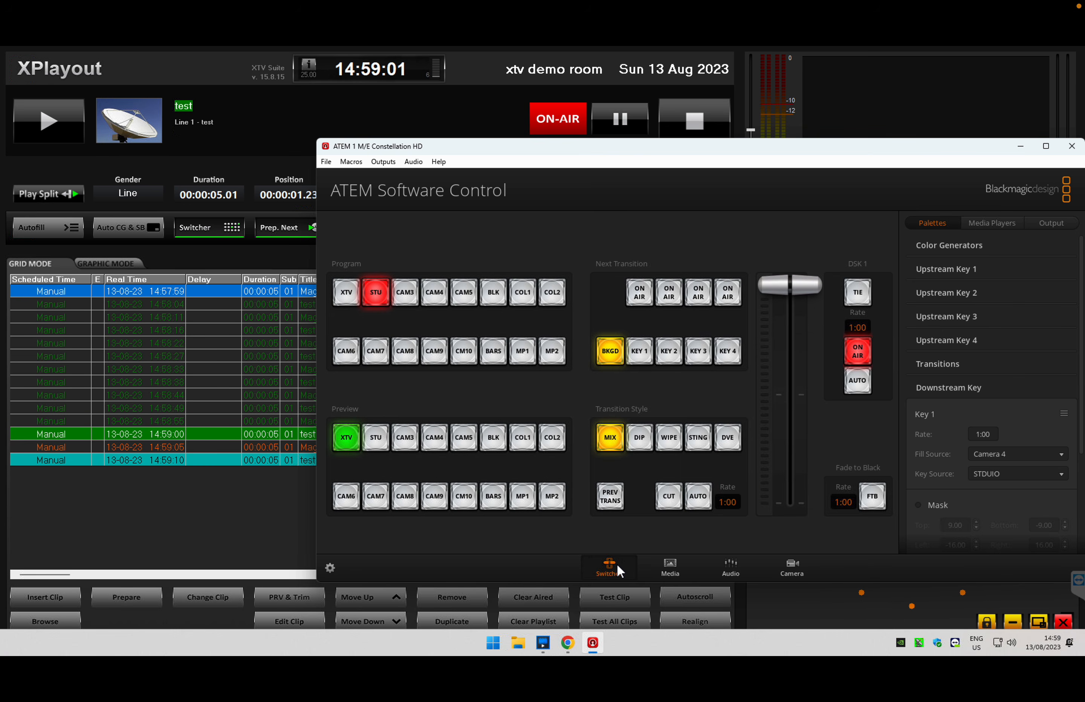
Switch to XPlayout, turn the Switcher option off and on again, and look at the Line settings without saving.
{"action": "left_click", "coordinate": [221, 237]}
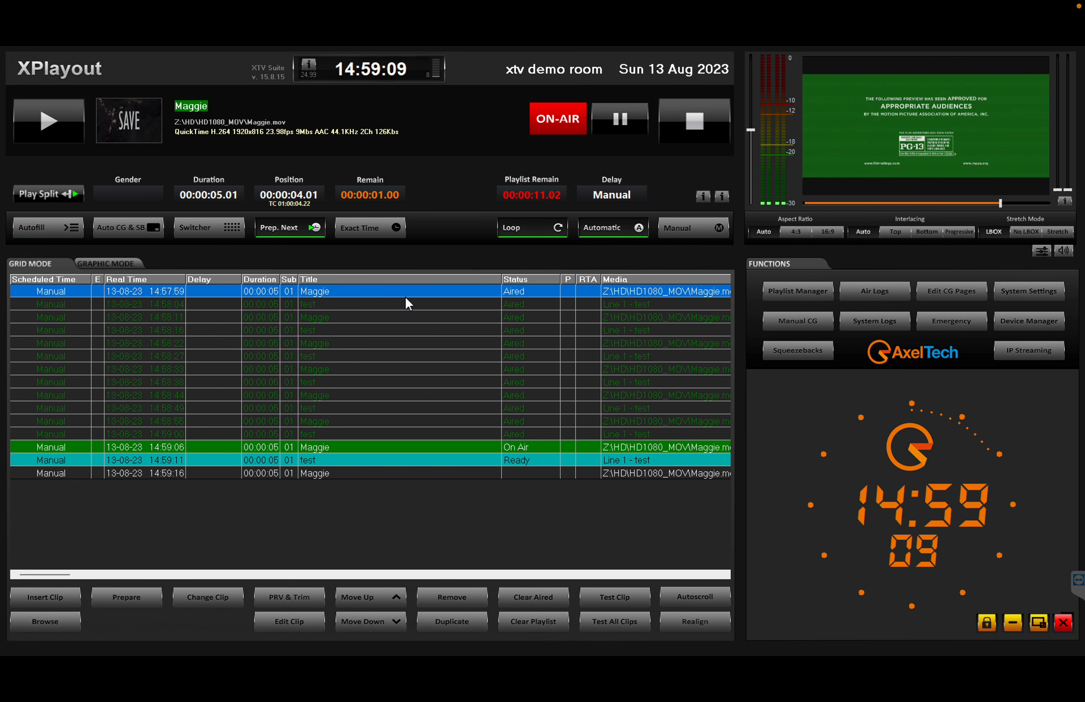
{"action": "left_click", "coordinate": [214, 232]}
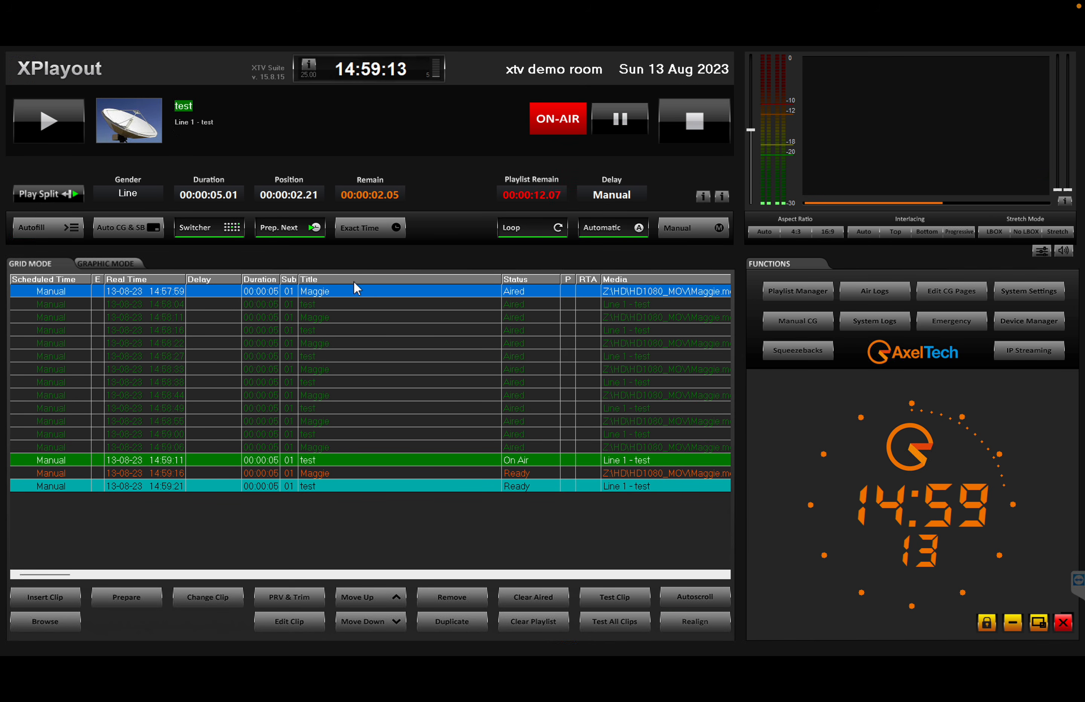
{"action": "left_click", "coordinate": [1029, 292]}
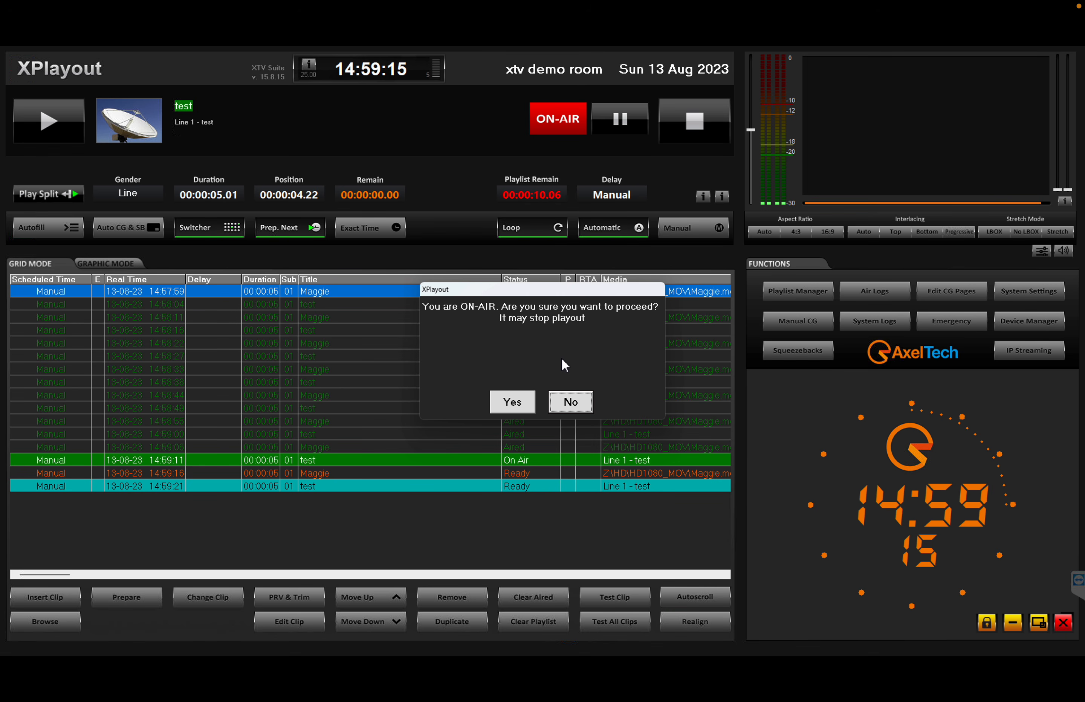
{"action": "left_click", "coordinate": [518, 399]}
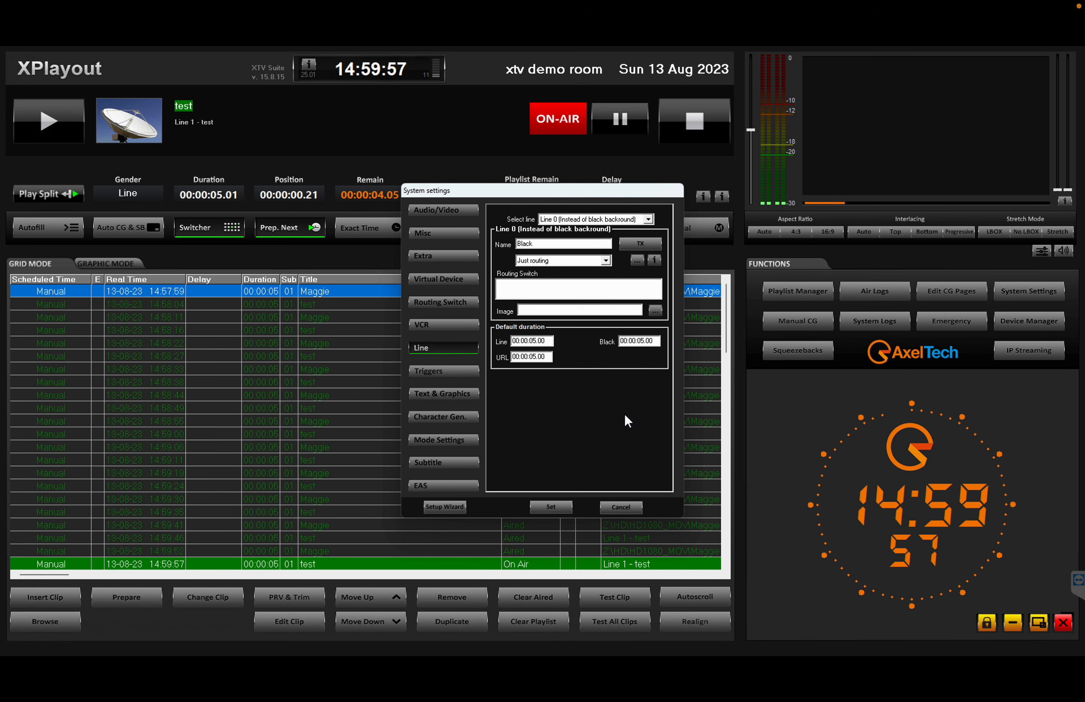
{"action": "left_click", "coordinate": [622, 506]}
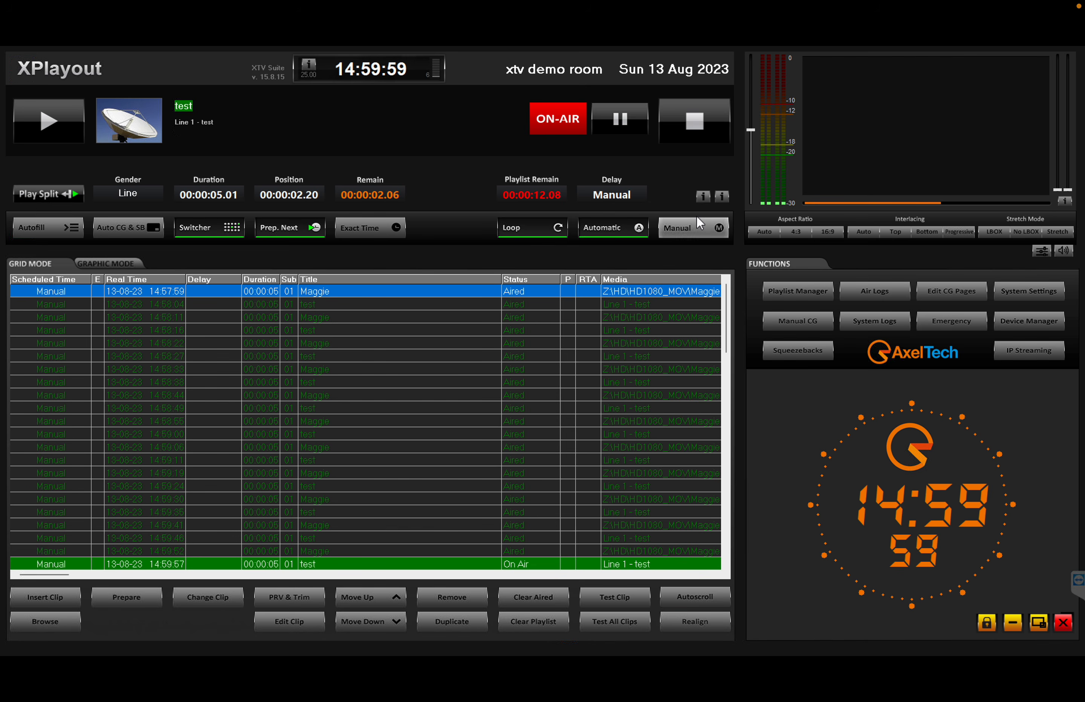
Turn on the manual CG graphics with the 01_Axel.acg layer and return to the functions overview.
{"action": "left_click", "coordinate": [799, 322]}
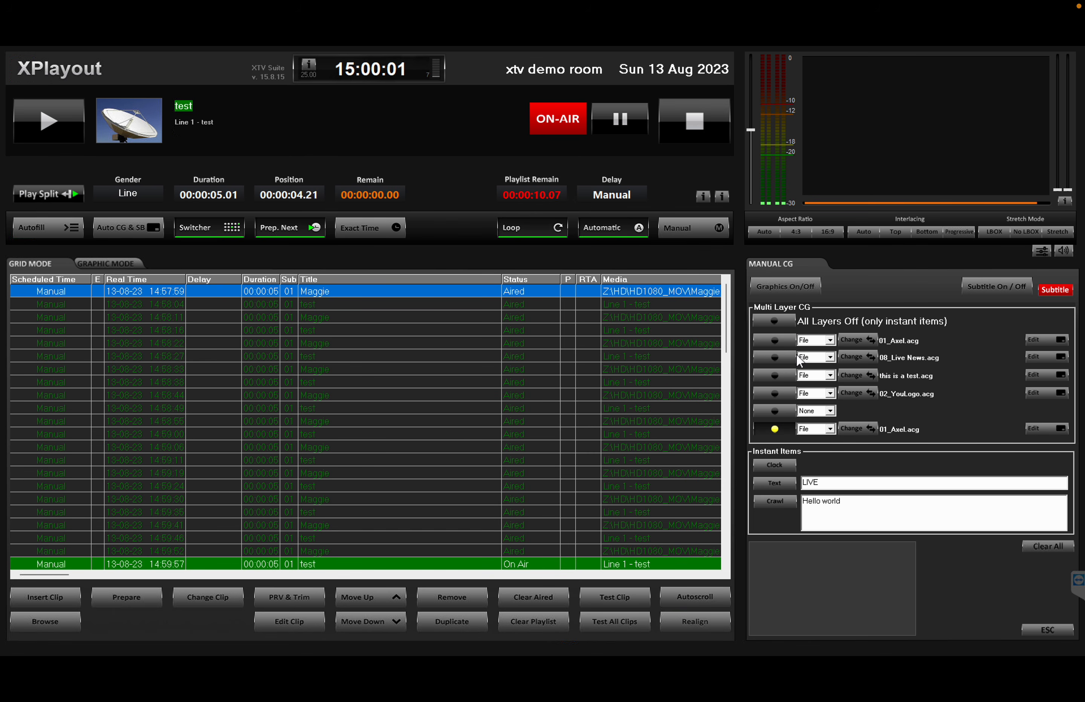
{"action": "left_click", "coordinate": [786, 288]}
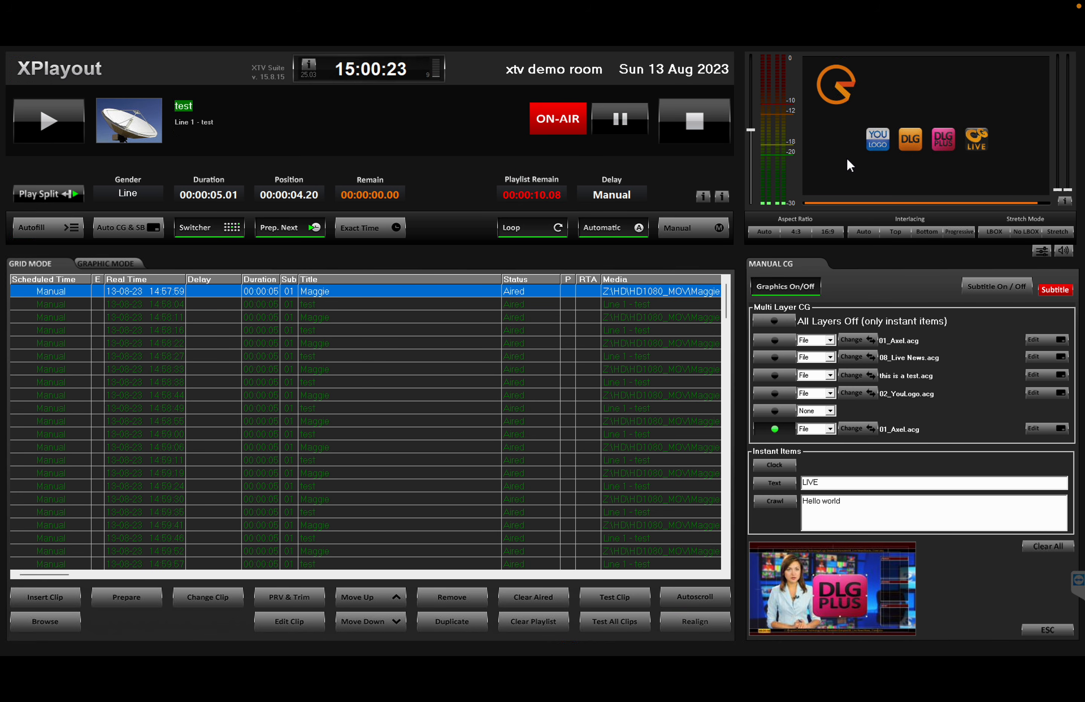
{"action": "left_click", "coordinate": [1044, 630]}
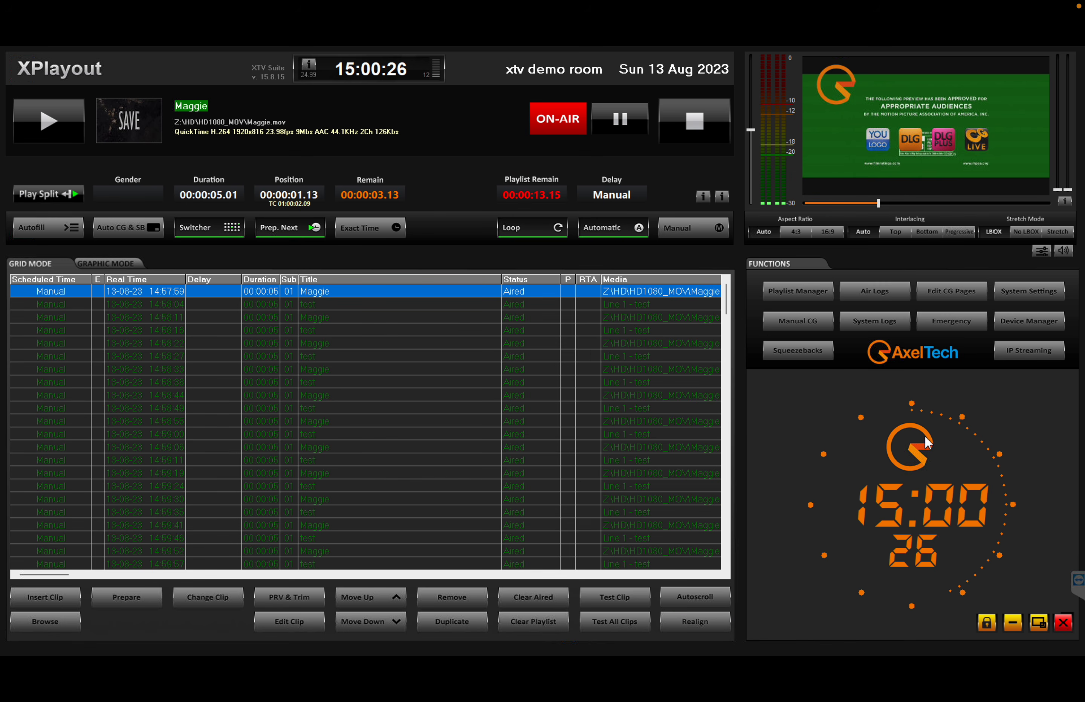
Turn on Squeezeback 1 with the SQB_01_BreakingNews template and look at the IP streaming settings for channel 1.
{"action": "left_click", "coordinate": [805, 353]}
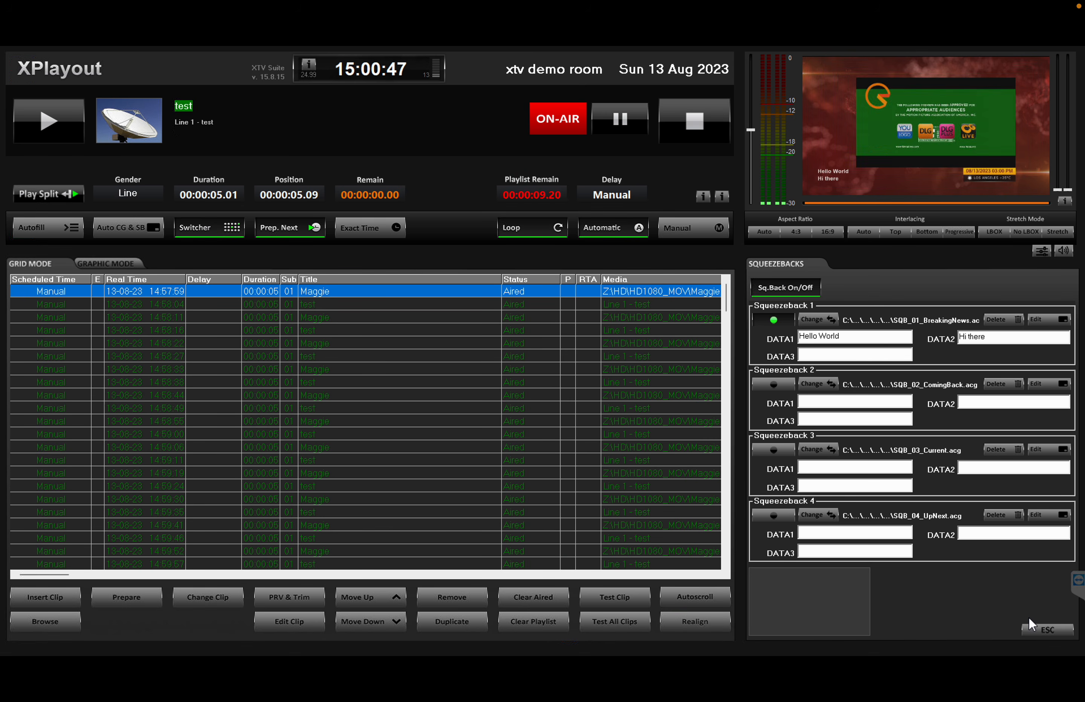
{"action": "left_click", "coordinate": [1039, 630]}
{"action": "left_click", "coordinate": [1022, 350]}
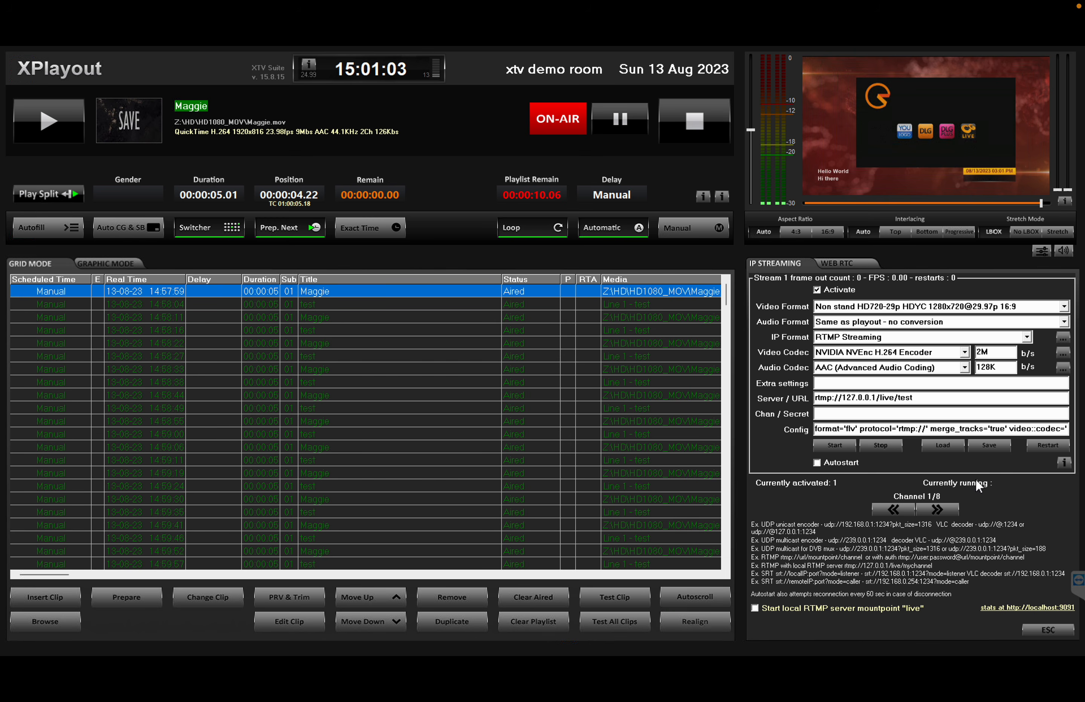
{"action": "left_click", "coordinate": [1046, 630]}
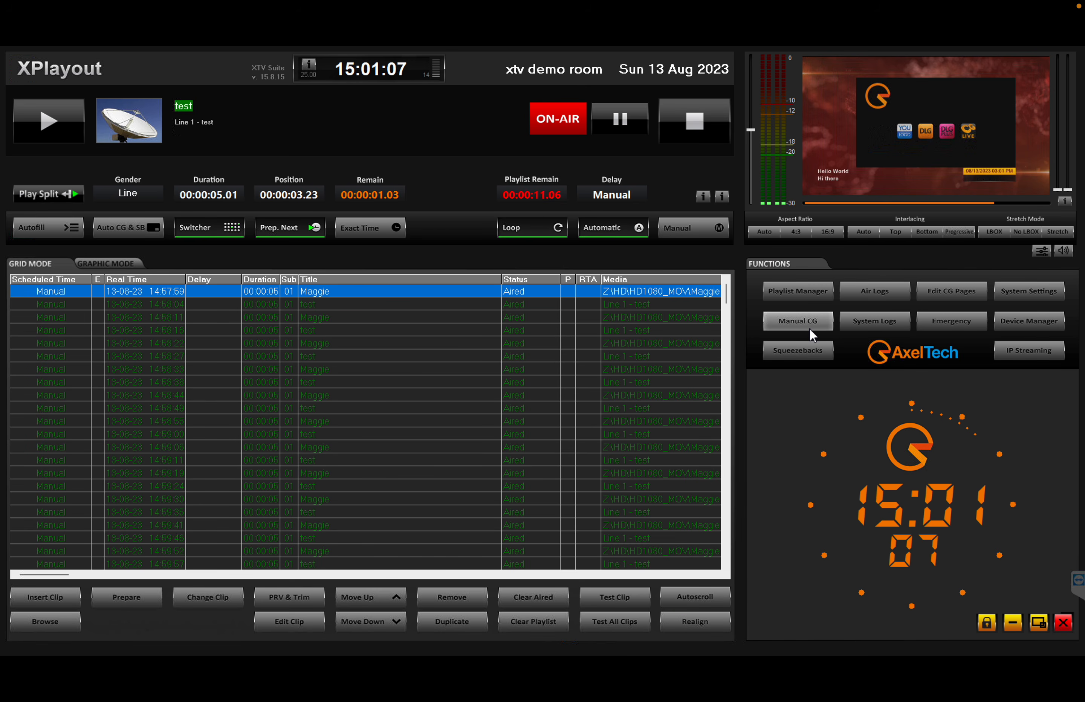
Turn the active squeezeback off and return to the functions overview.
{"action": "left_click", "coordinate": [805, 349]}
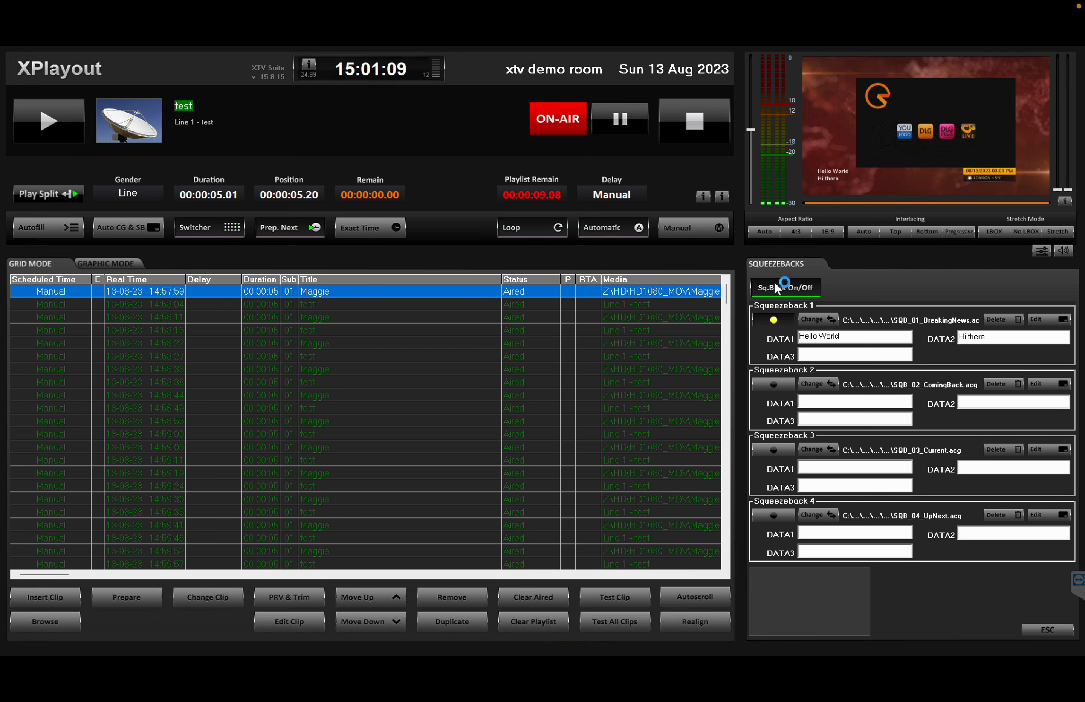
{"action": "left_click", "coordinate": [1040, 630]}
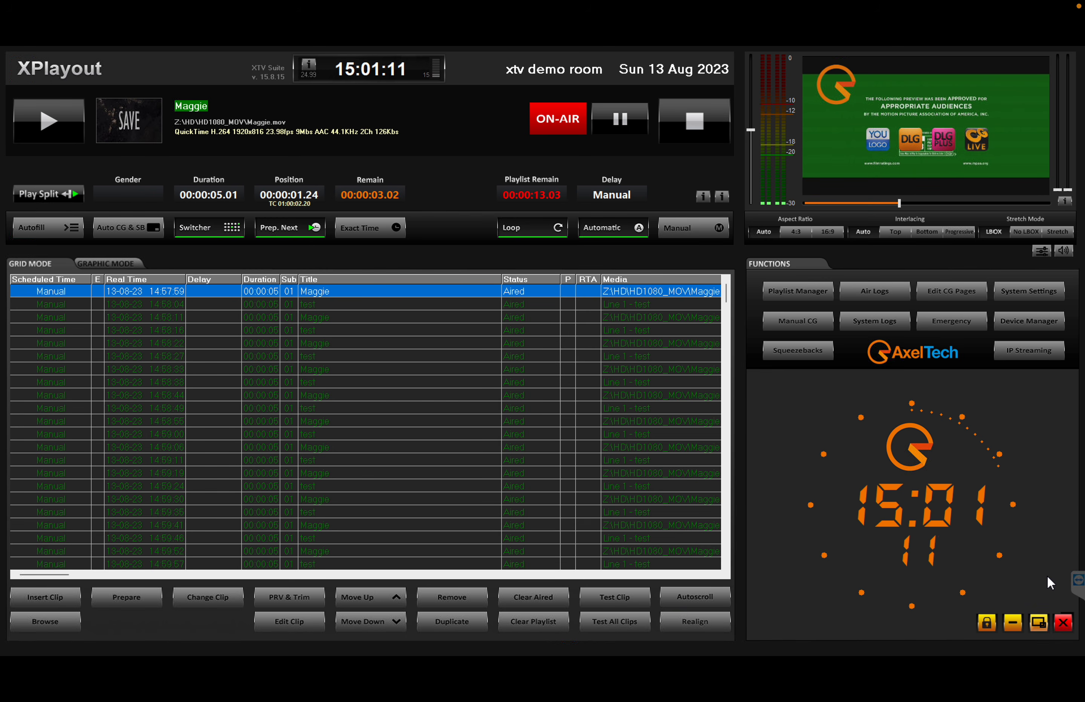
Open the system settings despite being on air and examine the Audio/Video section's AV device list and NDI option.
{"action": "left_click", "coordinate": [1017, 293]}
{"action": "left_click", "coordinate": [513, 401]}
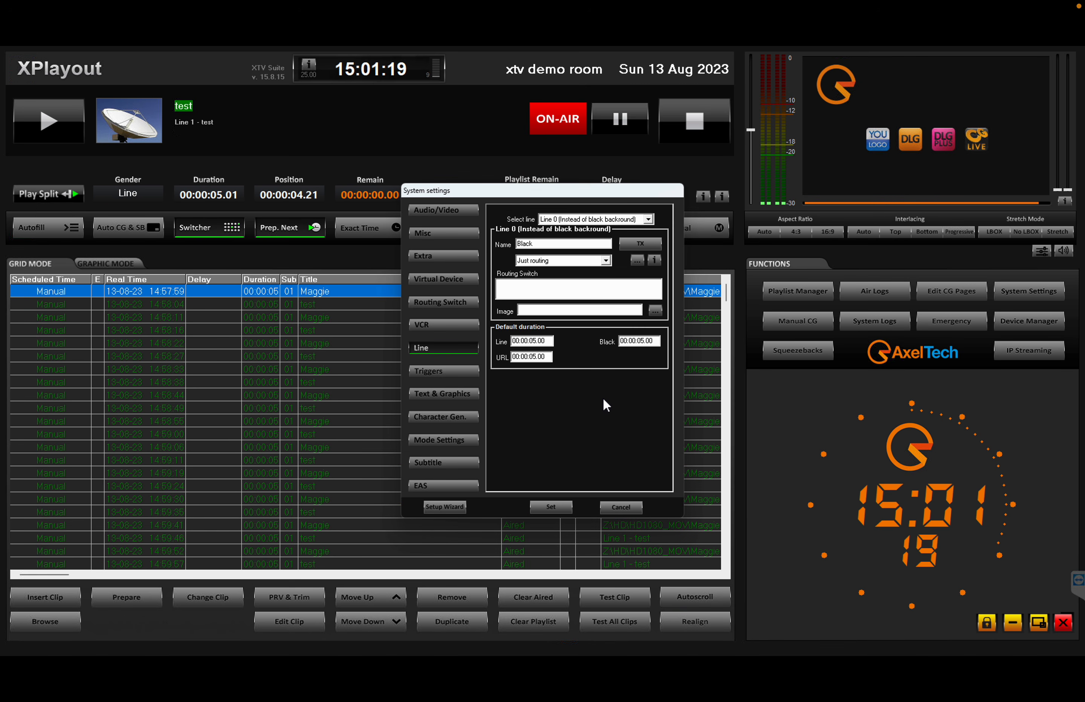
{"action": "left_click", "coordinate": [434, 213]}
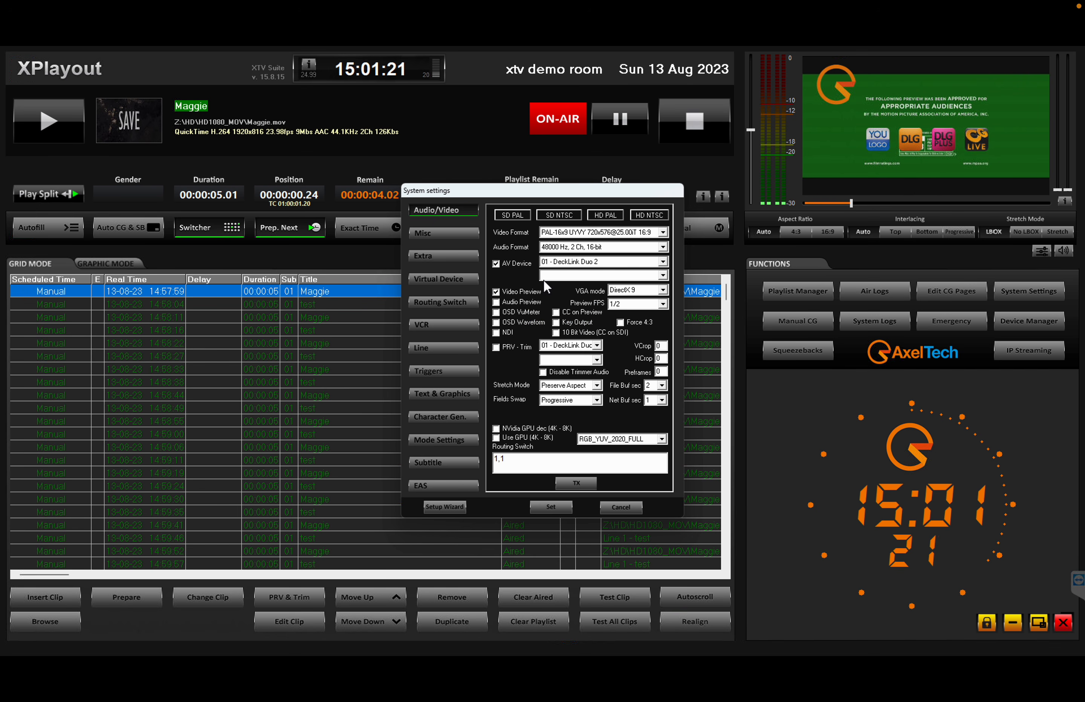
{"action": "left_click", "coordinate": [560, 261]}
{"action": "left_click", "coordinate": [562, 269]}
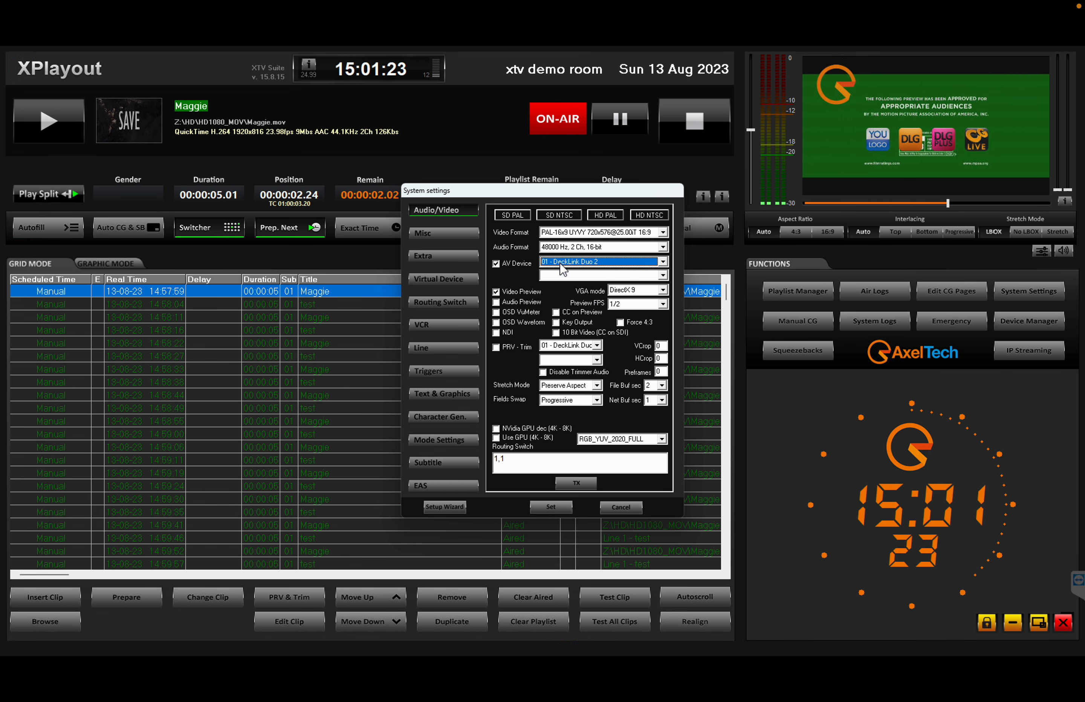
{"action": "left_click", "coordinate": [501, 333]}
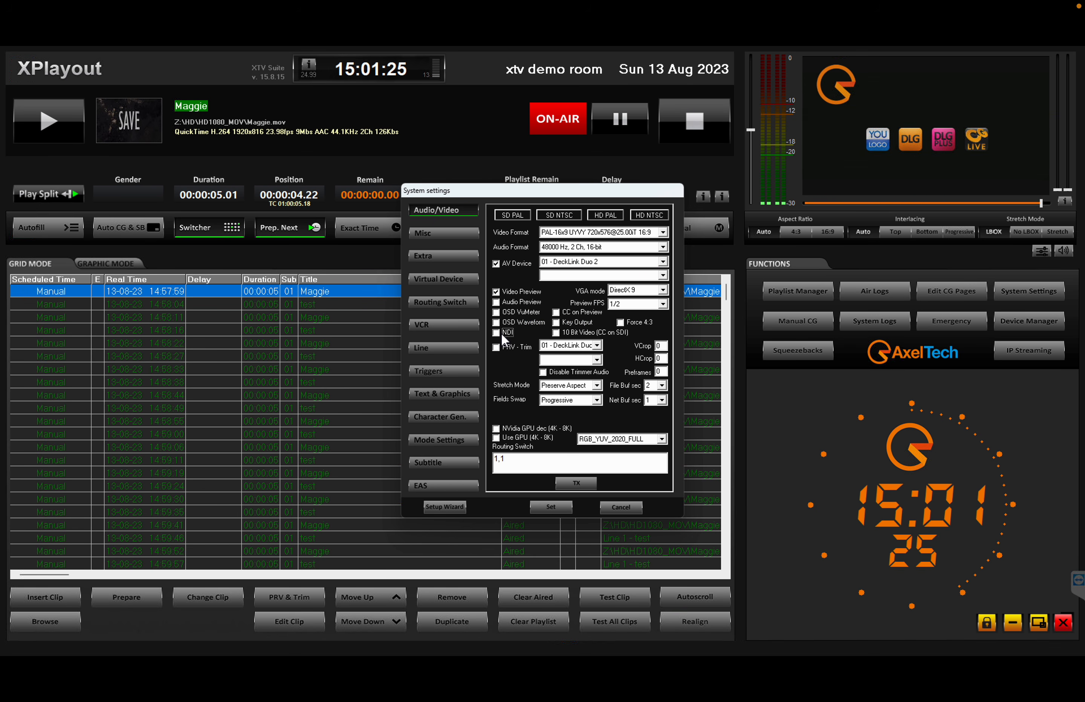
Enable a separate AV device for the character generator, 02 - DeckLink Duo 2 (2) with External Key, and apply with a playout restart.
{"action": "left_click", "coordinate": [449, 418]}
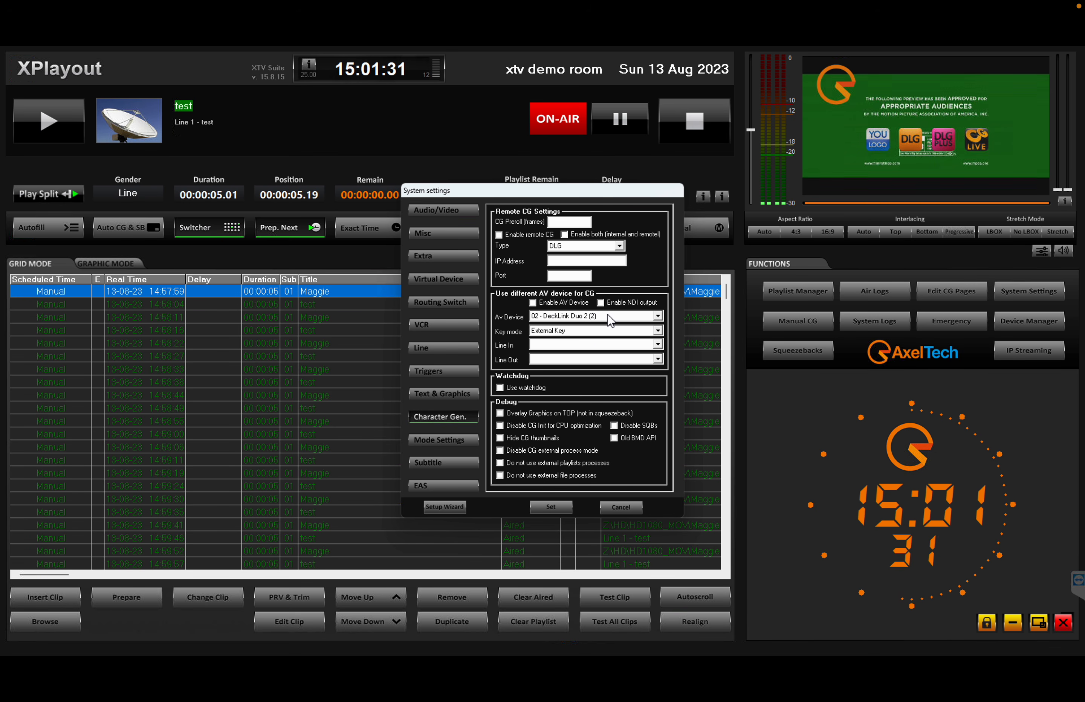
{"action": "left_click", "coordinate": [537, 305]}
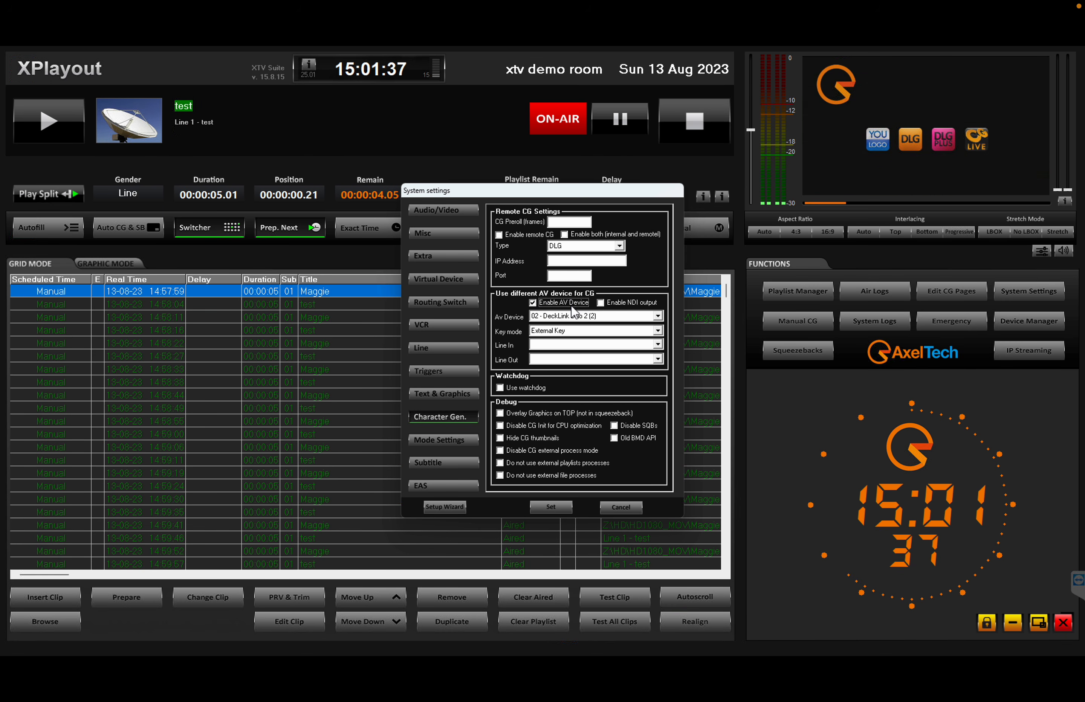
{"action": "left_click", "coordinate": [588, 317]}
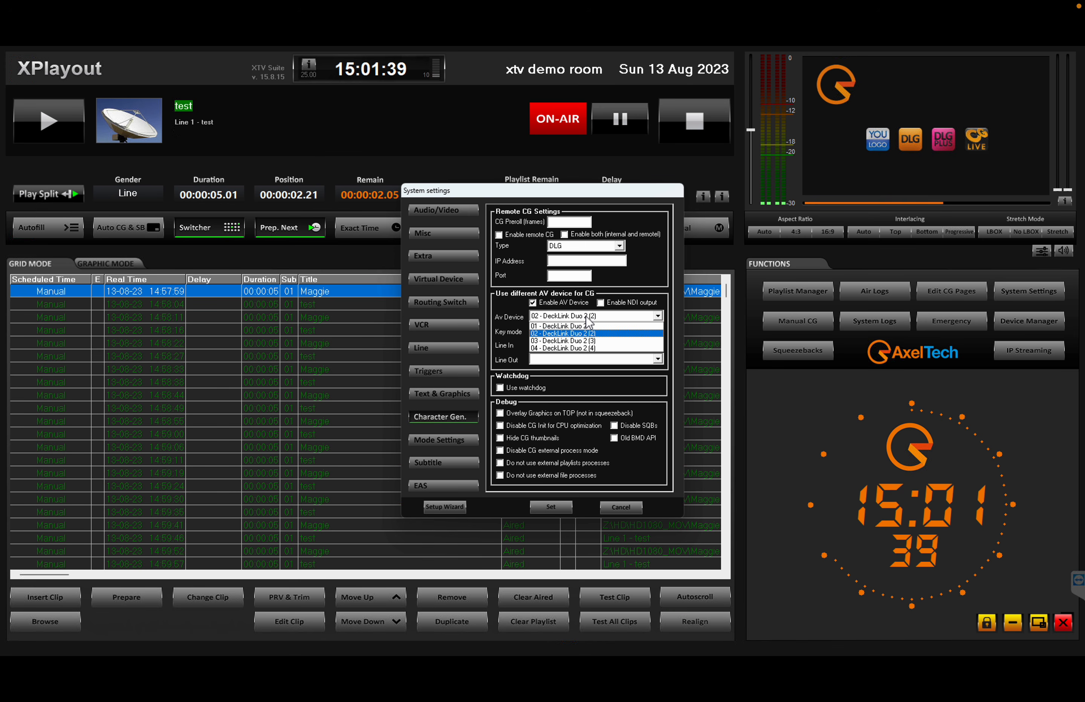
{"action": "left_click", "coordinate": [586, 319]}
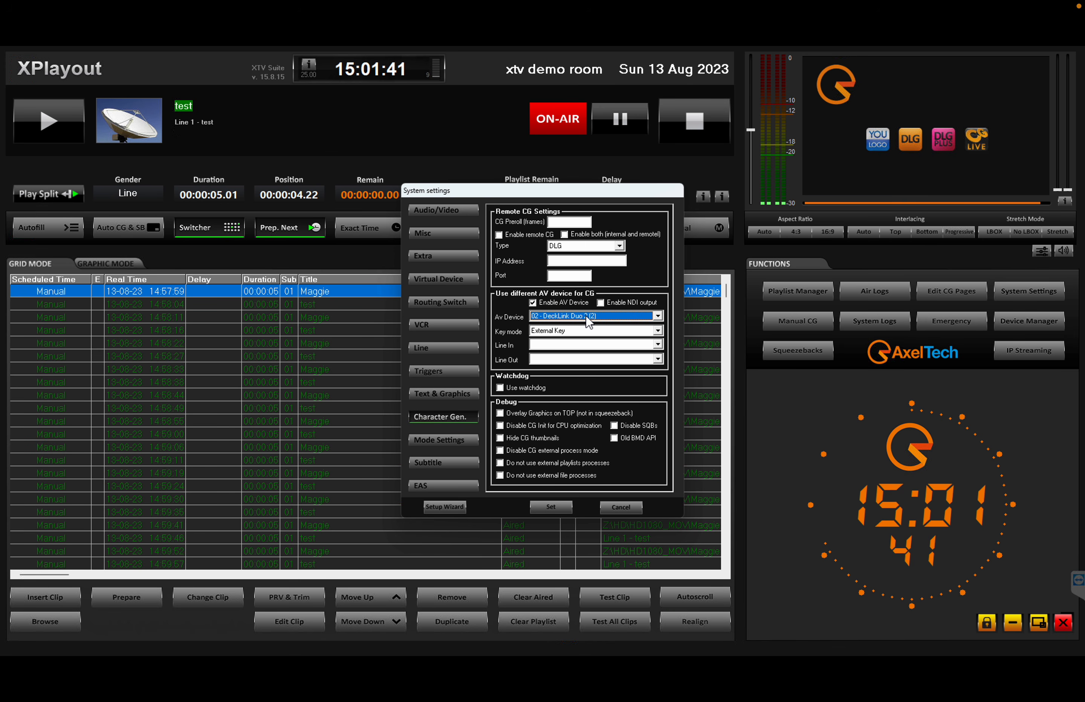
{"action": "left_click", "coordinate": [598, 335]}
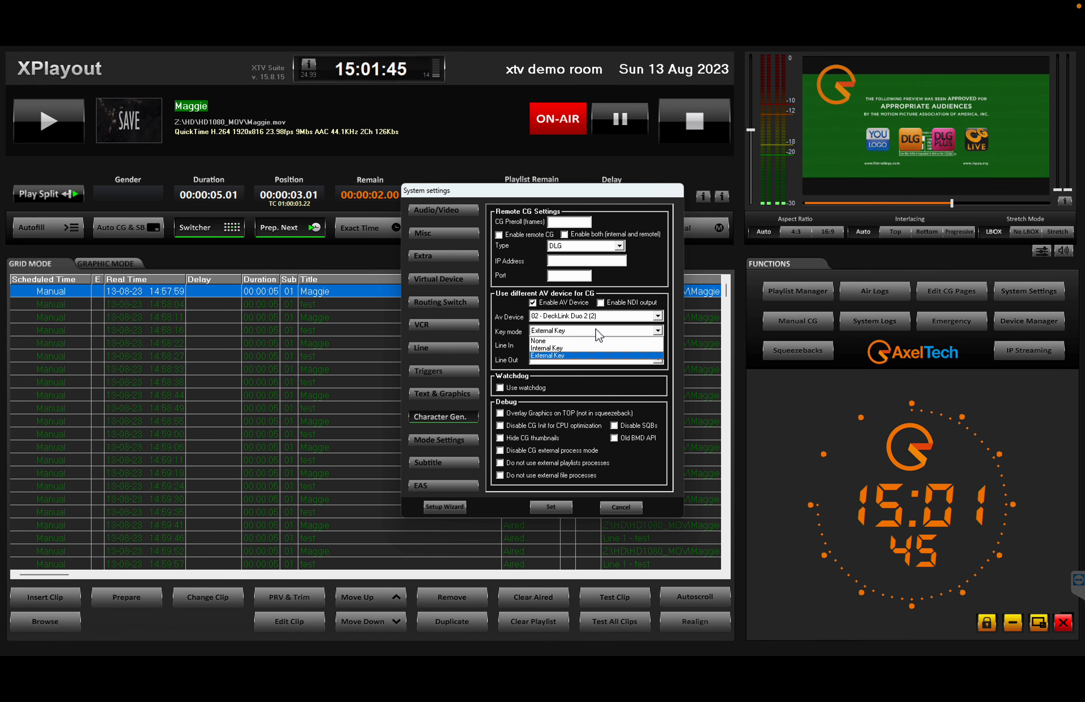
{"action": "left_click", "coordinate": [596, 331]}
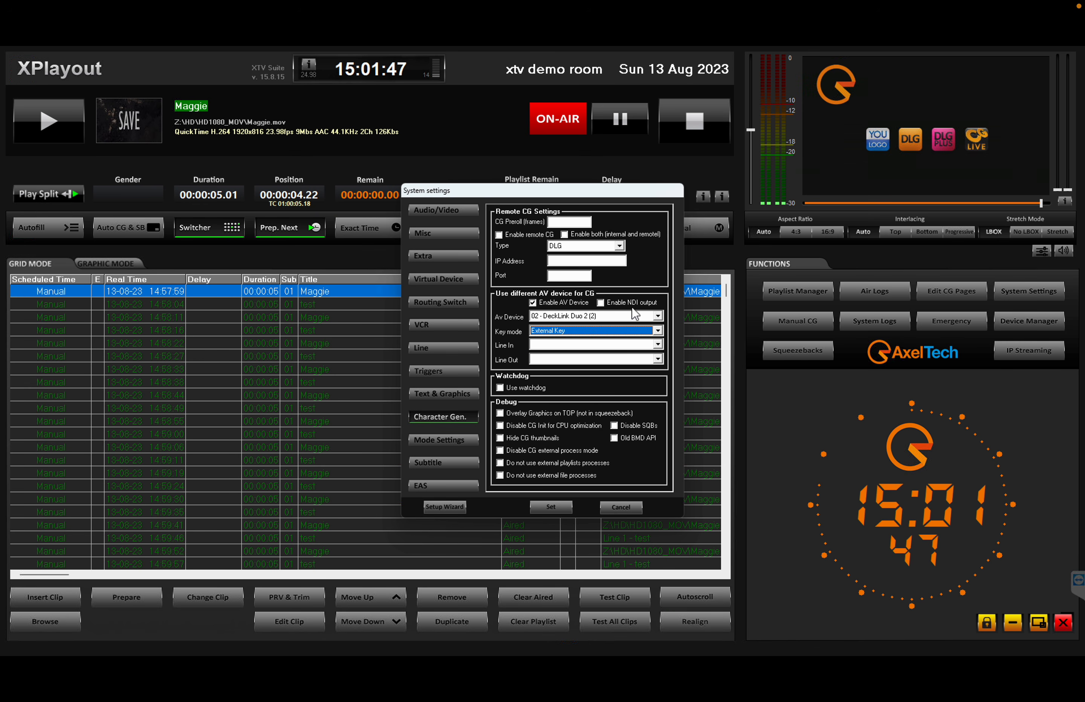
{"action": "left_click", "coordinate": [554, 507]}
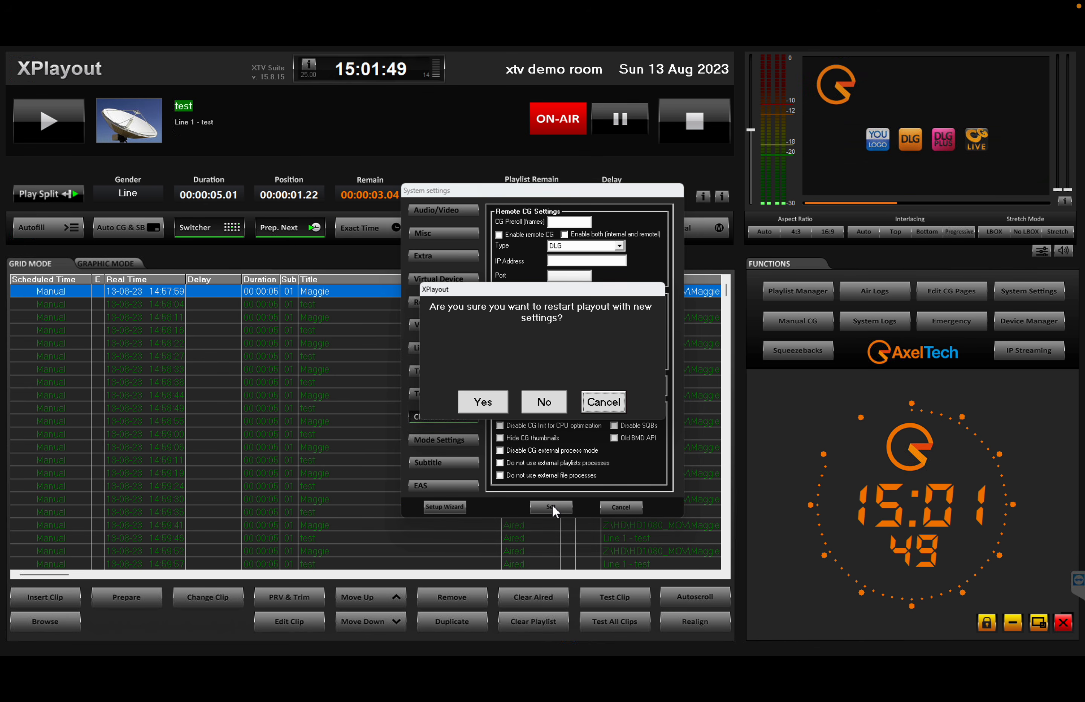
{"action": "left_click", "coordinate": [482, 401]}
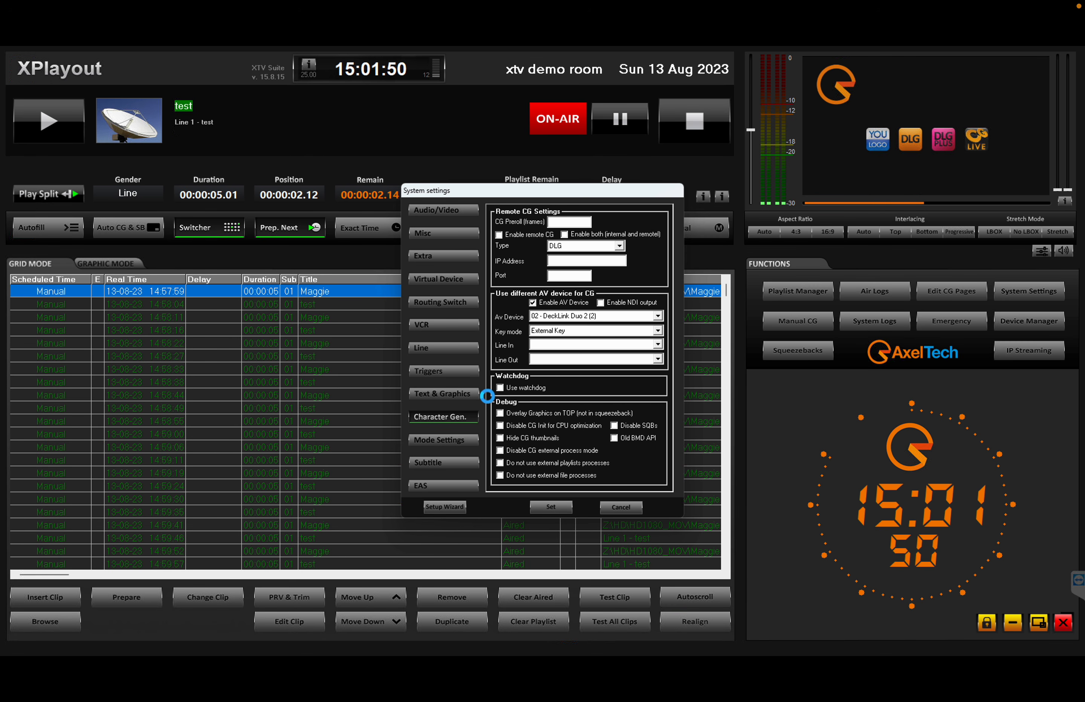
Open the Windows Control Panel.
{"action": "key", "text": "super"}
{"action": "type", "text": "contr"}
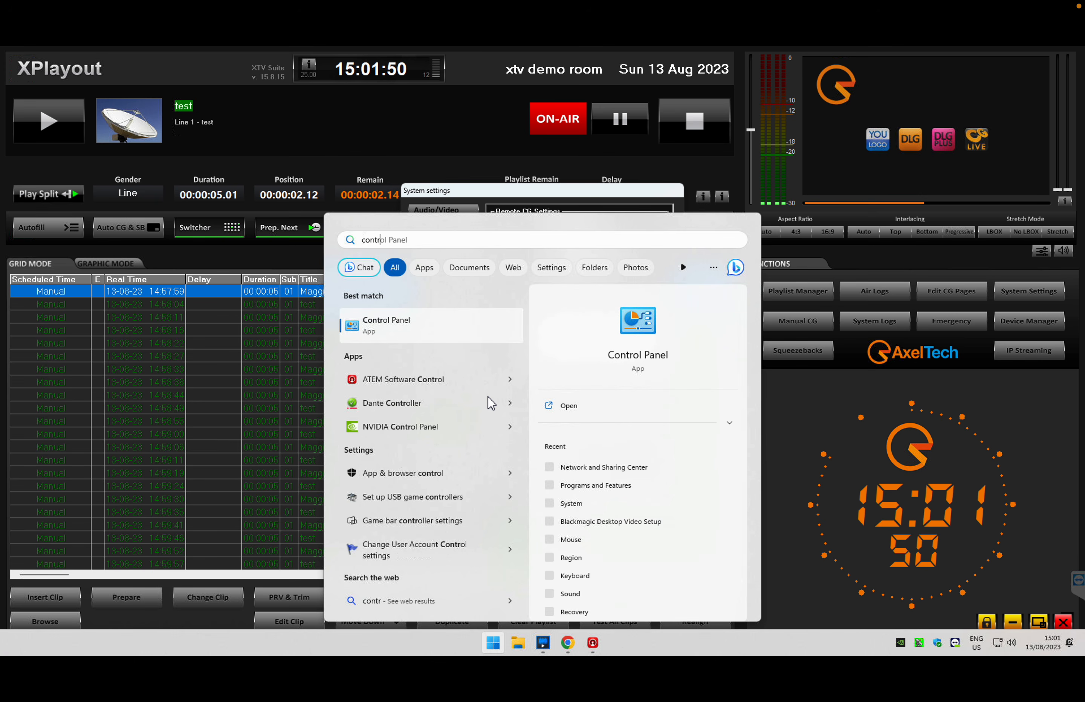
{"action": "key", "text": "Return"}
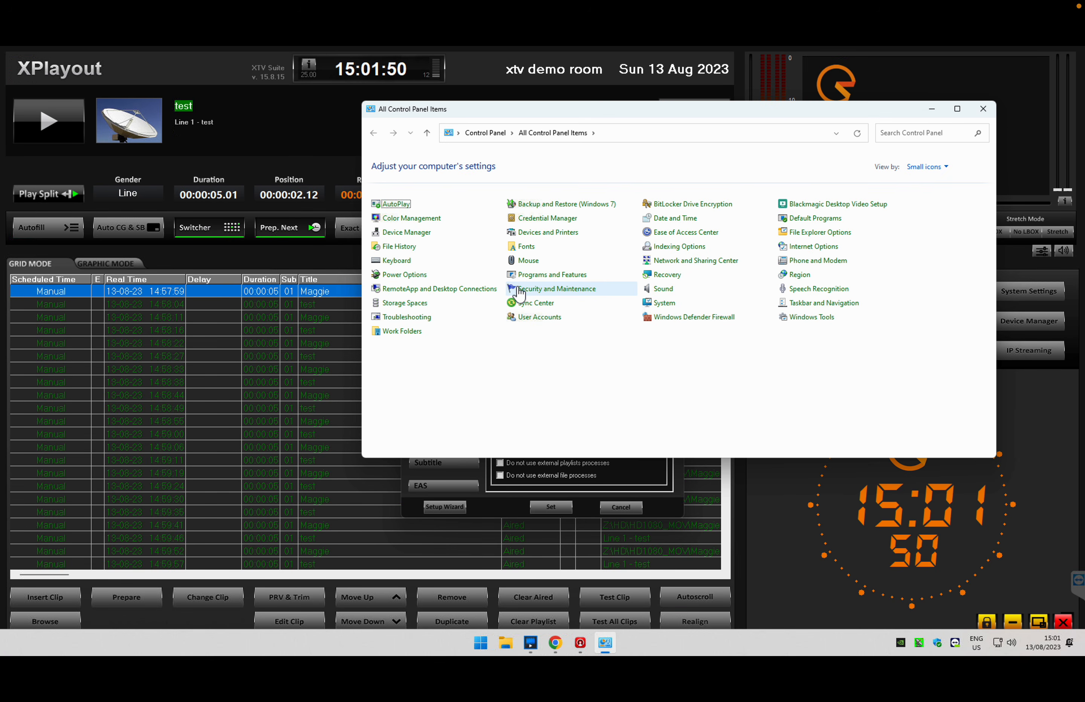
Open Blackmagic Desktop Video Setup and examine the connector mapping of DeckLink Duo (1), leaving its settings without saving.
{"action": "left_click", "coordinate": [800, 206]}
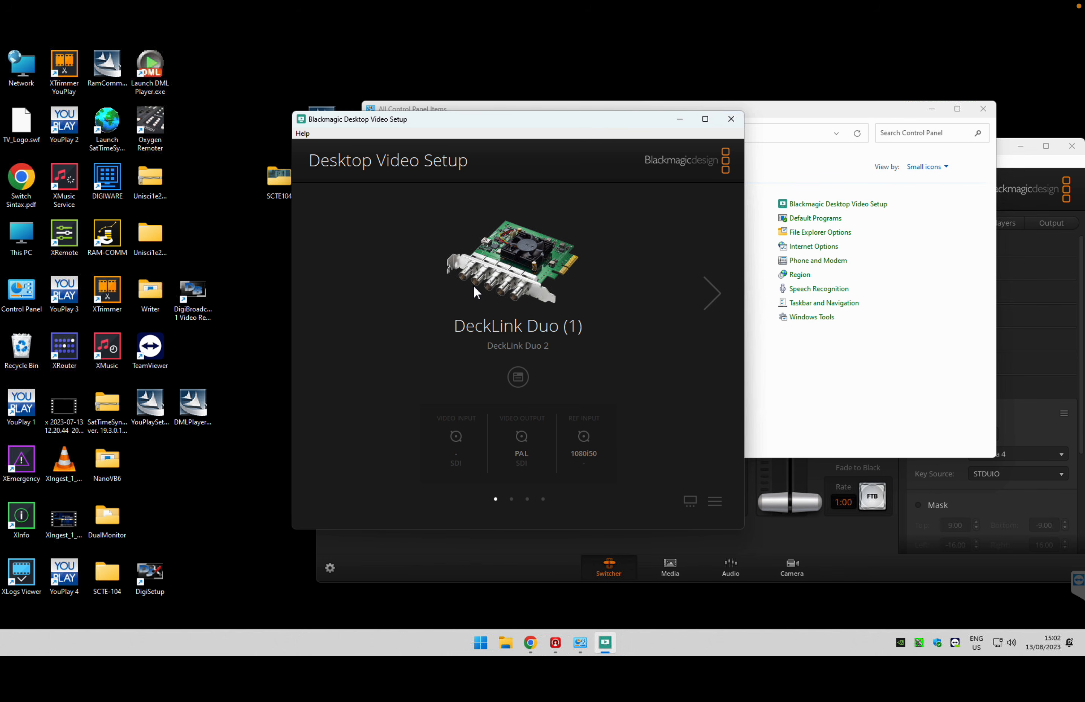
{"action": "left_click", "coordinate": [511, 288]}
{"action": "left_click", "coordinate": [513, 210]}
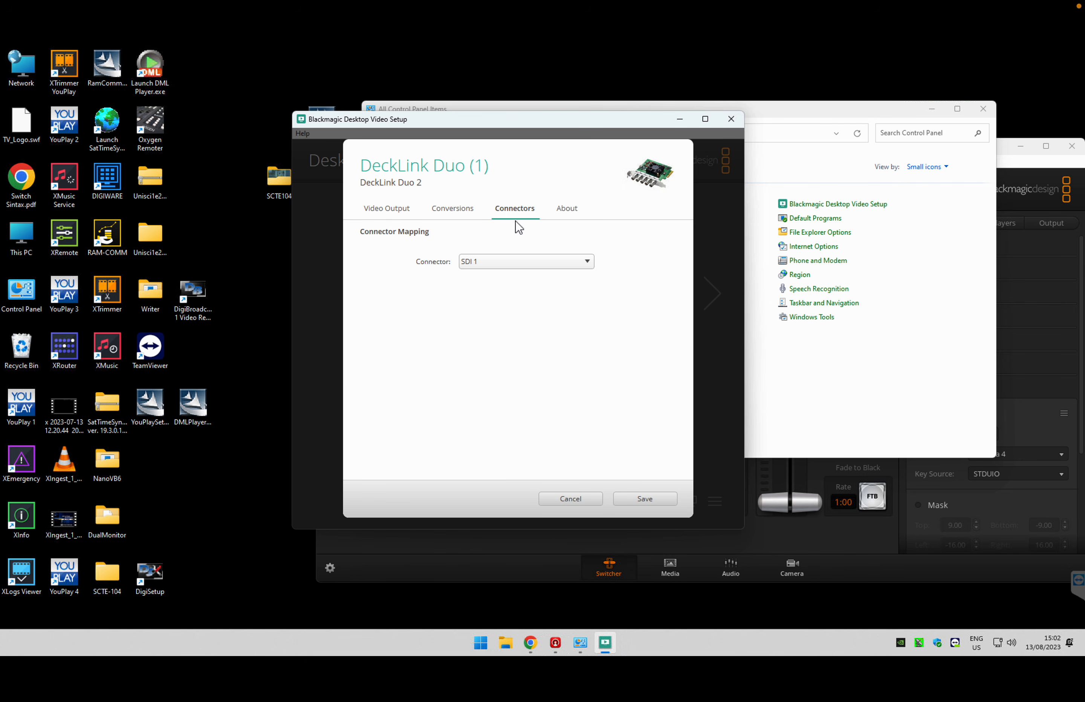
{"action": "left_click", "coordinate": [573, 499]}
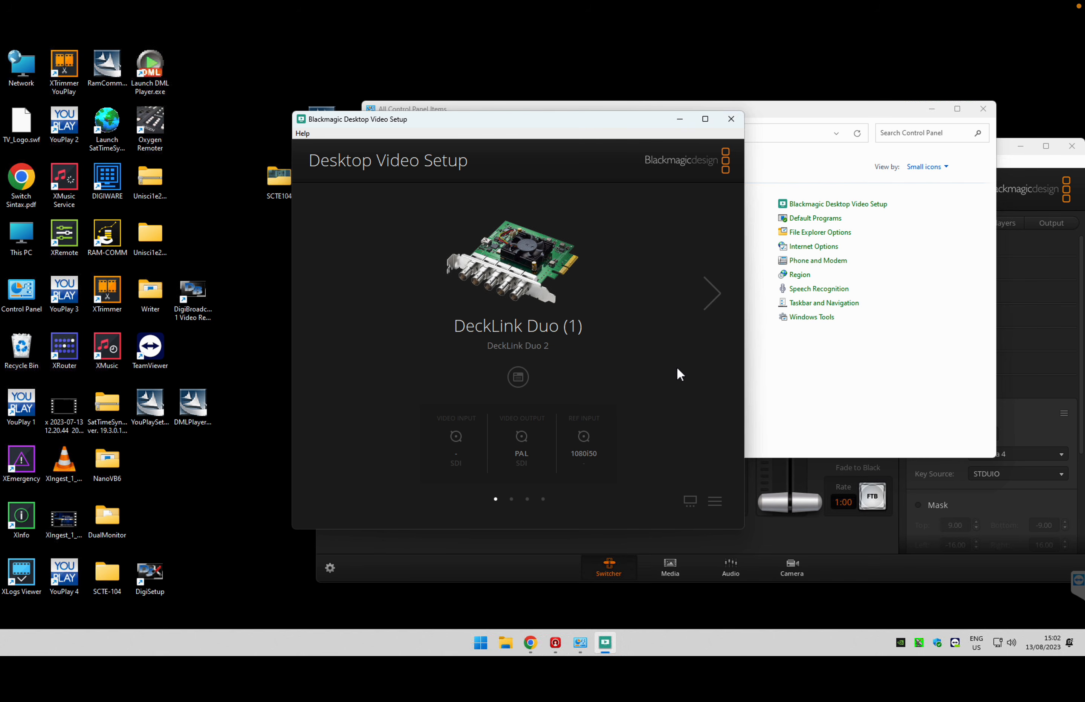
Open the settings of DeckLink Duo (2) and examine its connector mapping choices, SDI 3 & SDI 4 and SDI 3.
{"action": "left_click", "coordinate": [713, 292]}
{"action": "left_click", "coordinate": [540, 282]}
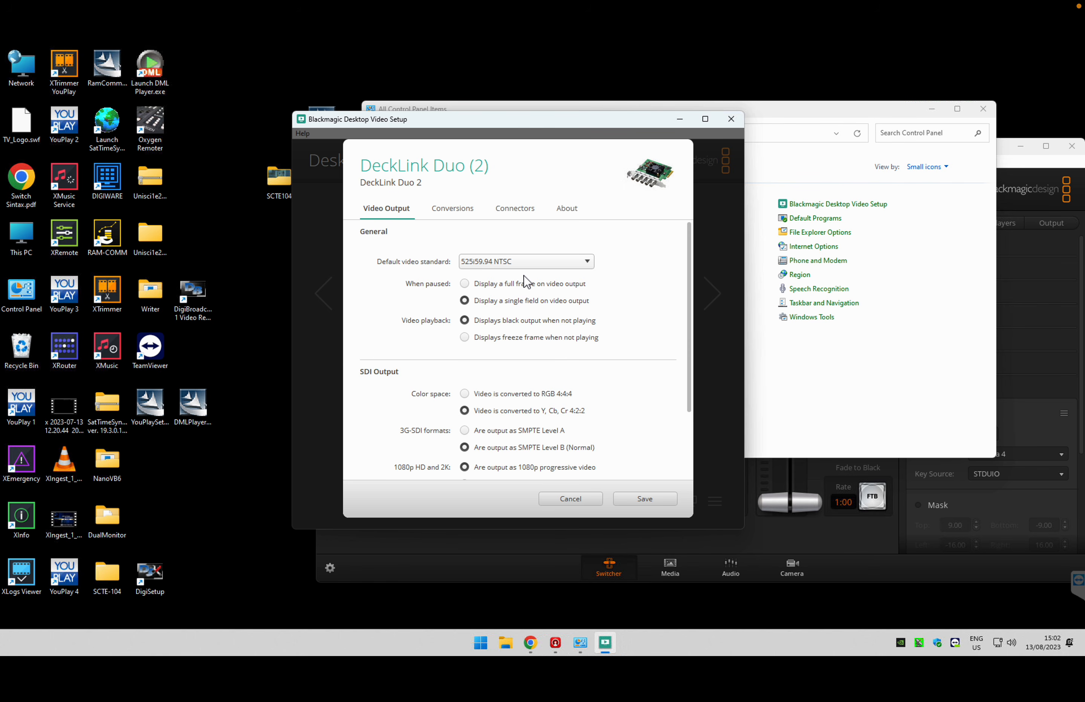
{"action": "left_click", "coordinate": [514, 213]}
{"action": "left_click", "coordinate": [497, 263]}
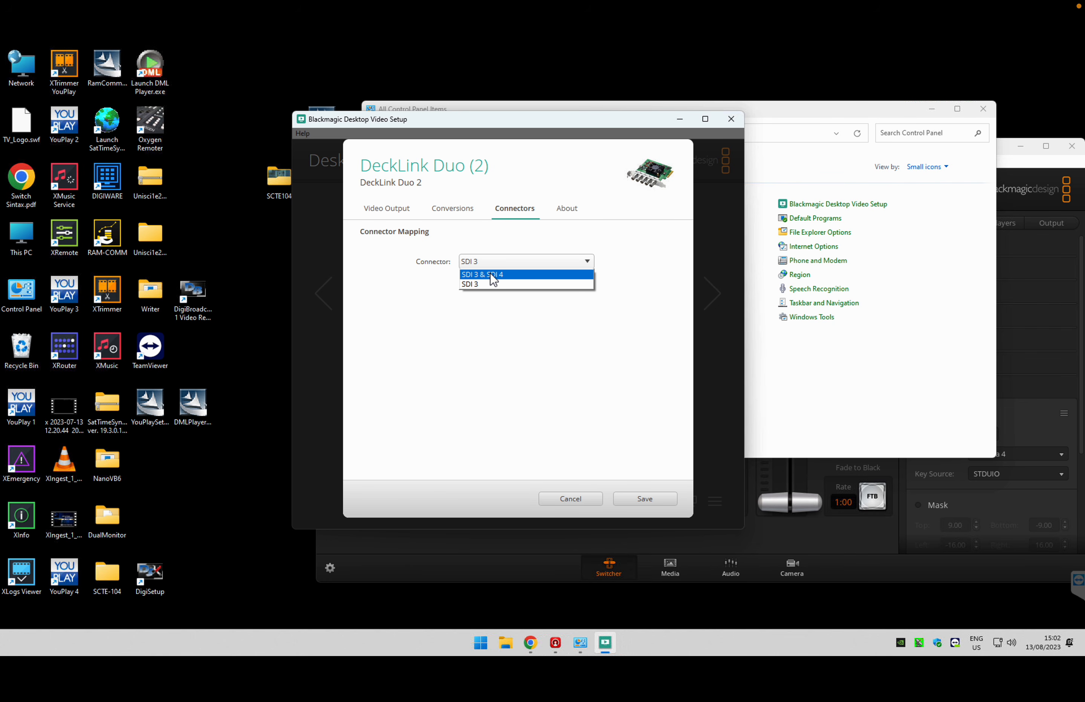
Switch to ATEM Software Control and examine Downstream Key 1's fill source, key source and on-air control.
{"action": "left_click", "coordinate": [525, 554]}
{"action": "left_click_drag", "start_coordinate": [736, 155], "coordinate": [530, 113]}
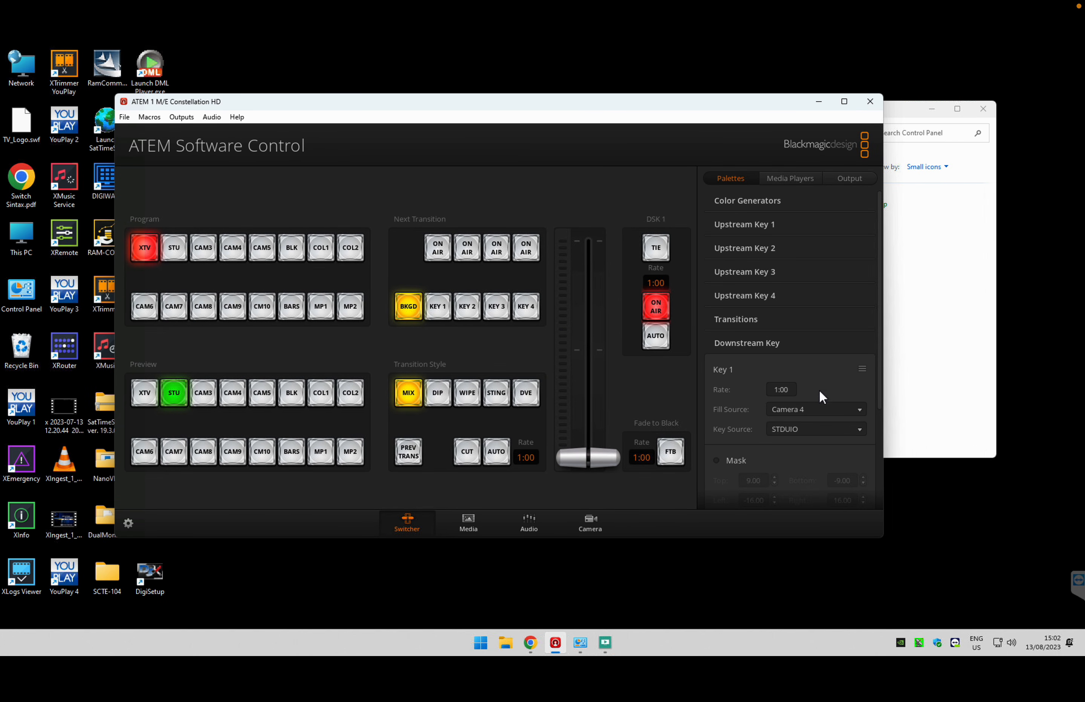
{"action": "left_click", "coordinate": [756, 345]}
{"action": "left_click", "coordinate": [757, 345]}
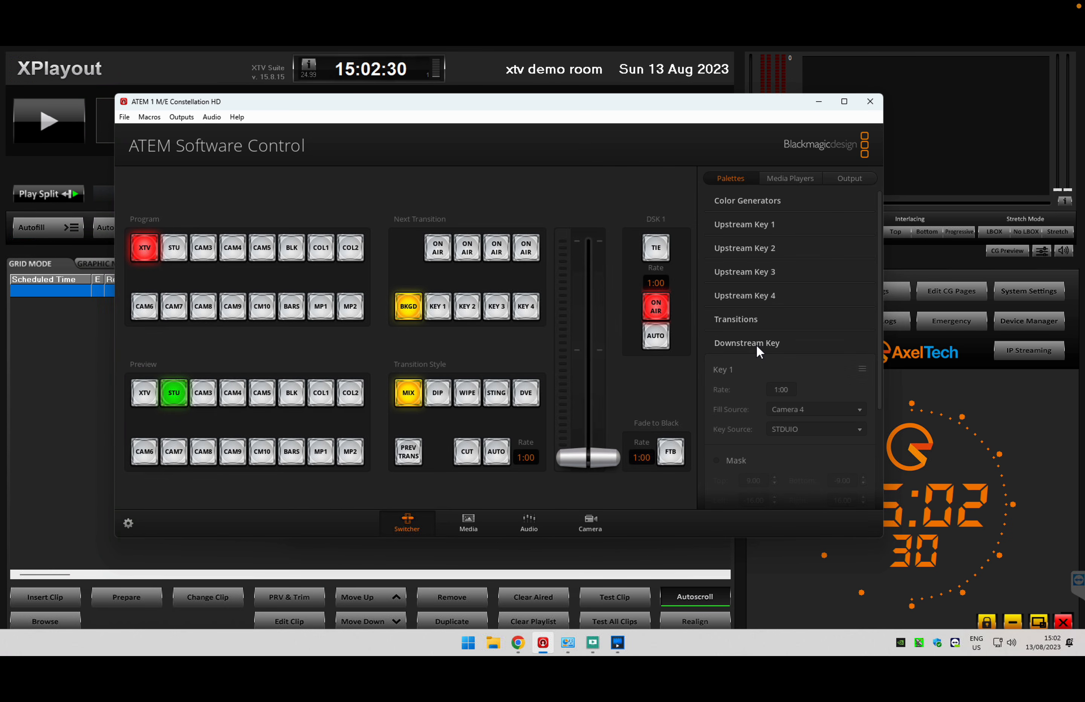
{"action": "left_click", "coordinate": [810, 412]}
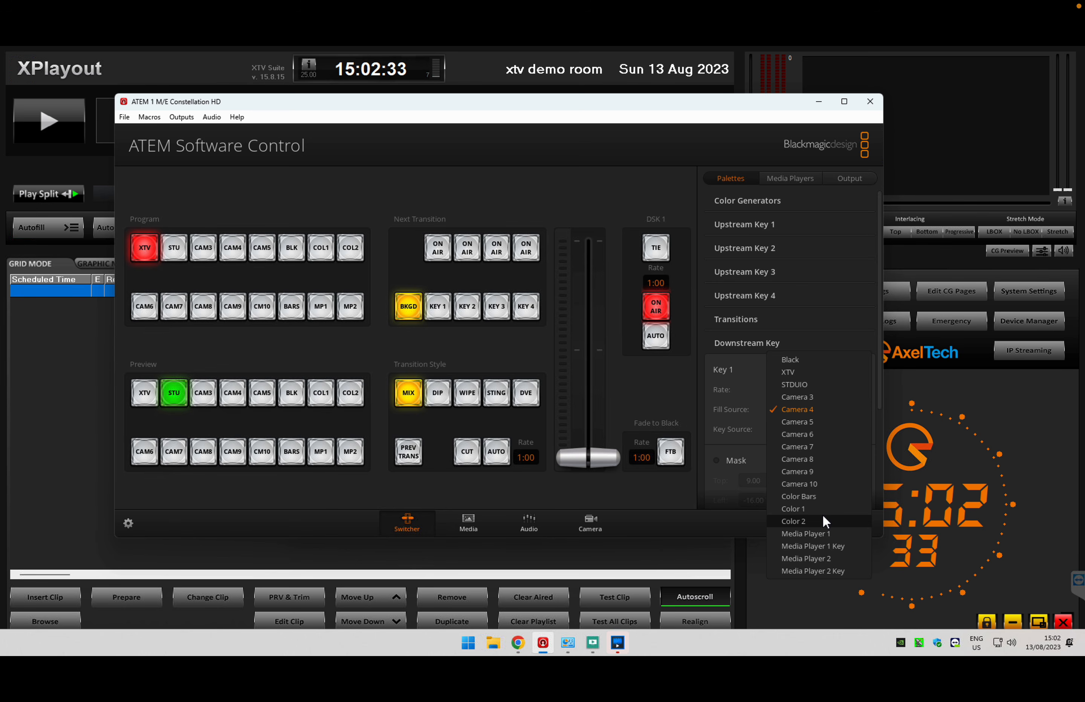
{"action": "left_click", "coordinate": [665, 370]}
{"action": "left_click", "coordinate": [655, 308]}
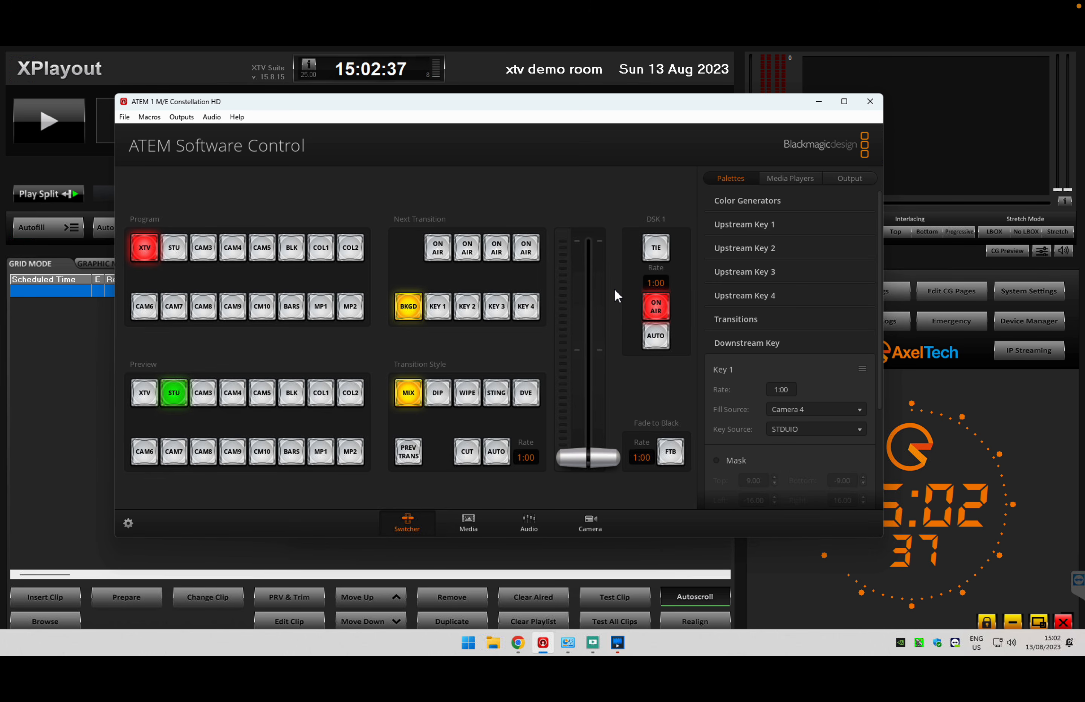
Switch back to XPlayout, add Paul.mov to the playlist twice and start playout.
{"action": "left_click", "coordinate": [973, 439]}
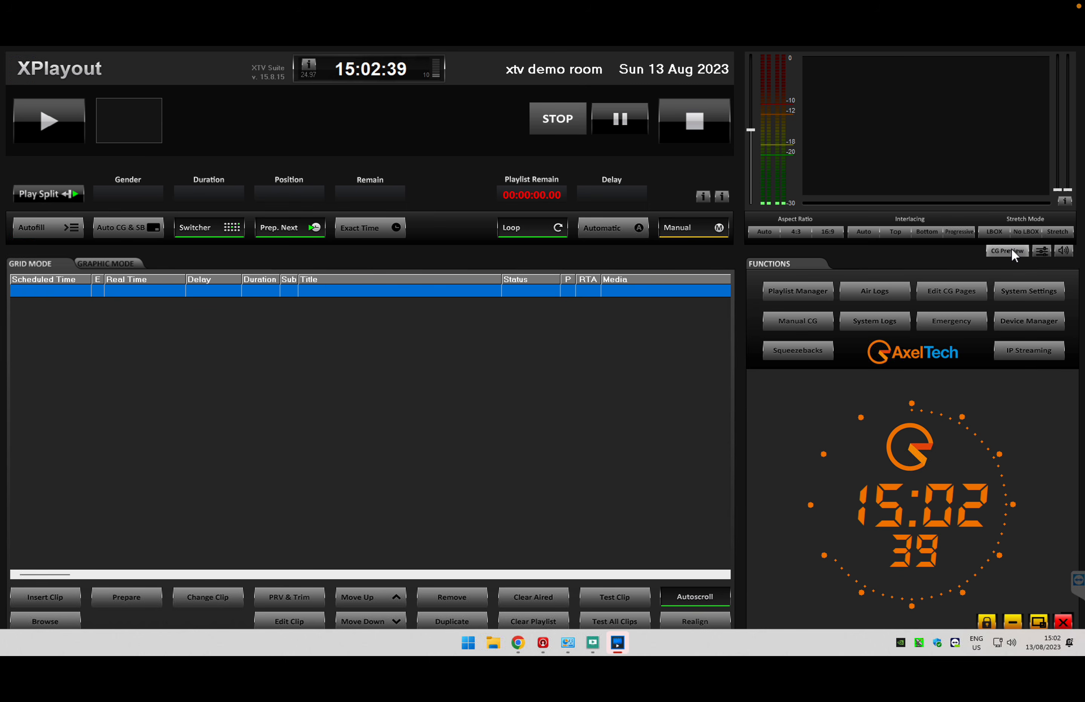
{"action": "left_click", "coordinate": [45, 620]}
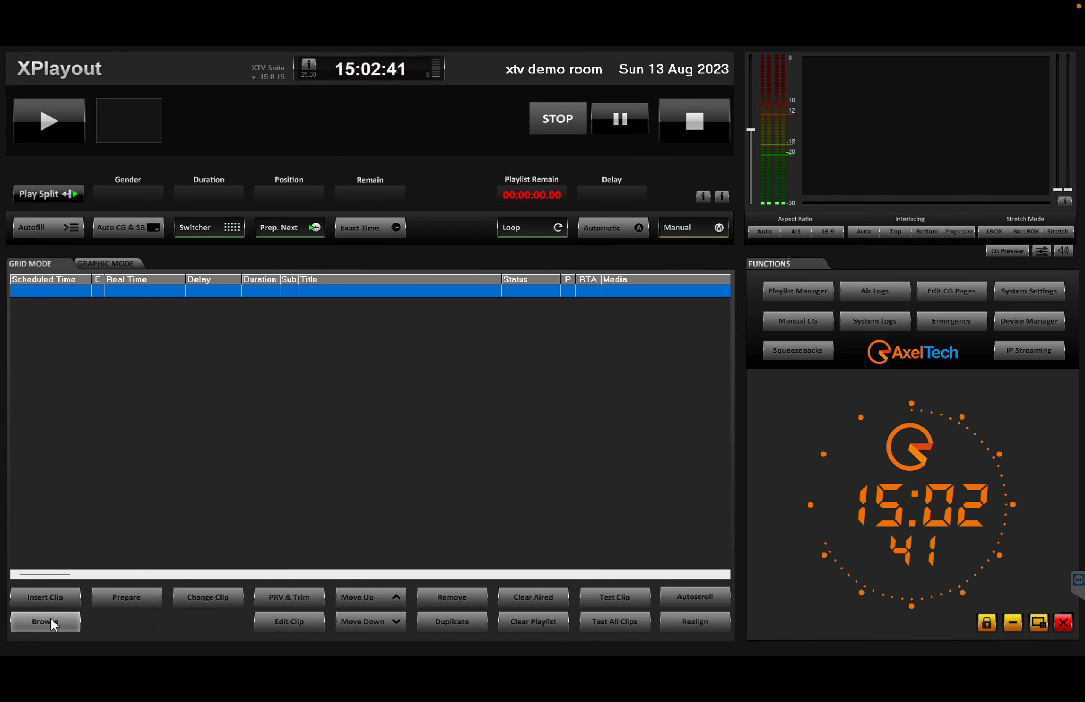
{"action": "left_click", "coordinate": [251, 313]}
{"action": "double_click", "coordinate": [251, 314]}
{"action": "left_click", "coordinate": [61, 128]}
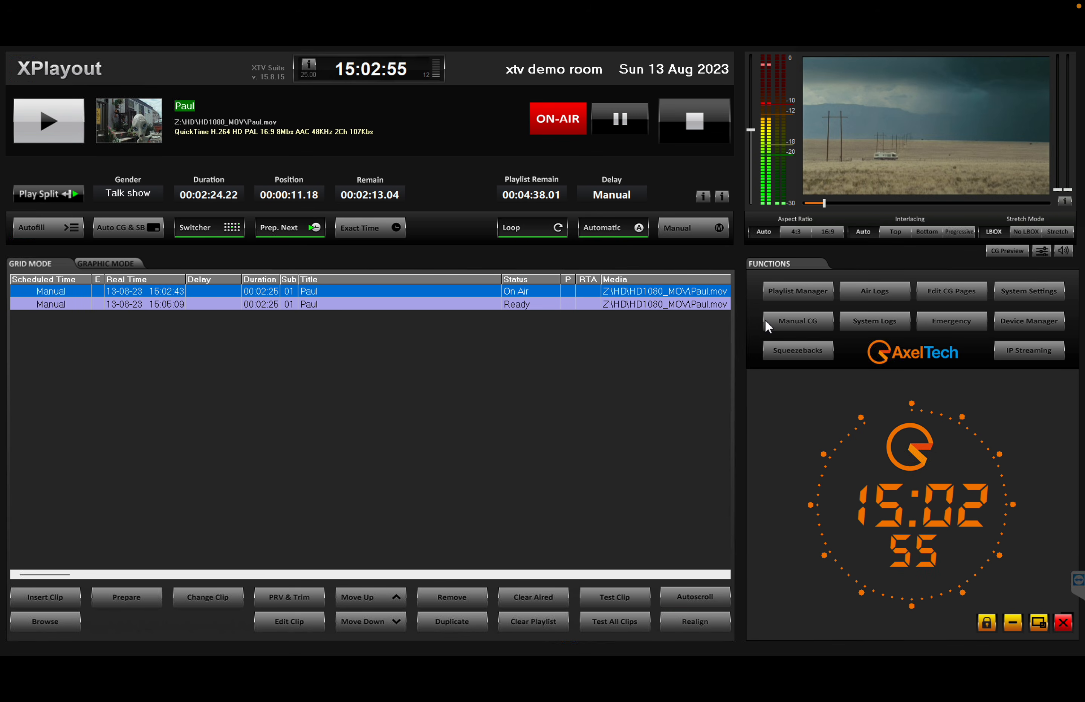
Put the 01_Axel.acg layer in the last Multi Layer CG slot on air and enable the CG preview.
{"action": "left_click", "coordinate": [777, 319]}
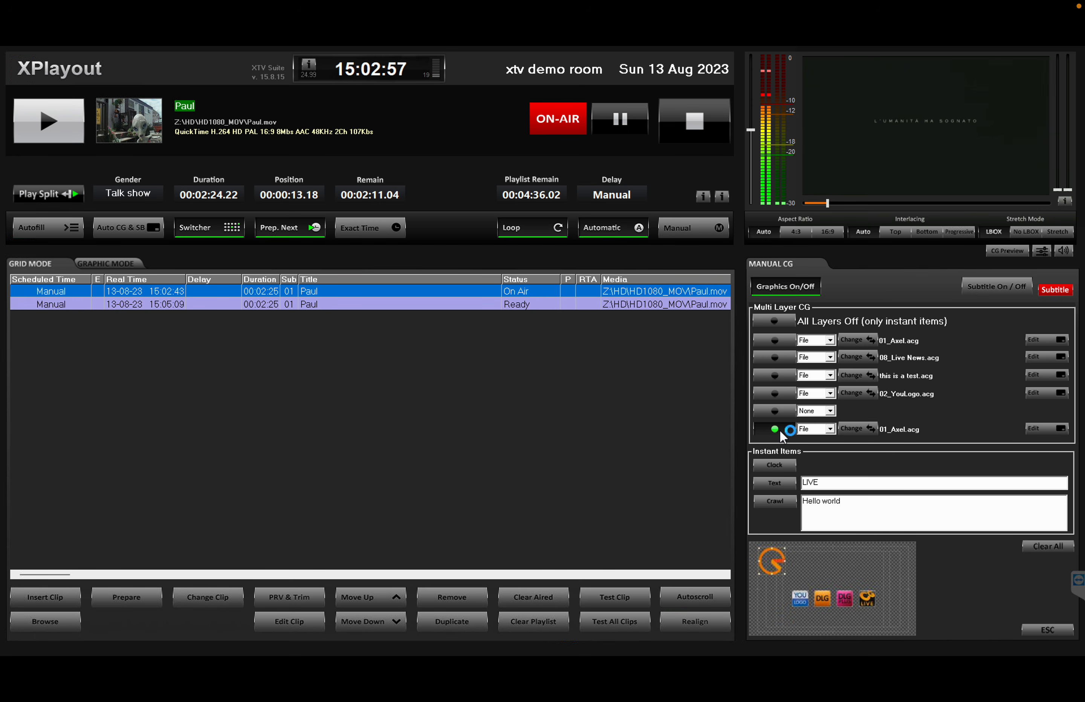
{"action": "left_click", "coordinate": [1044, 630]}
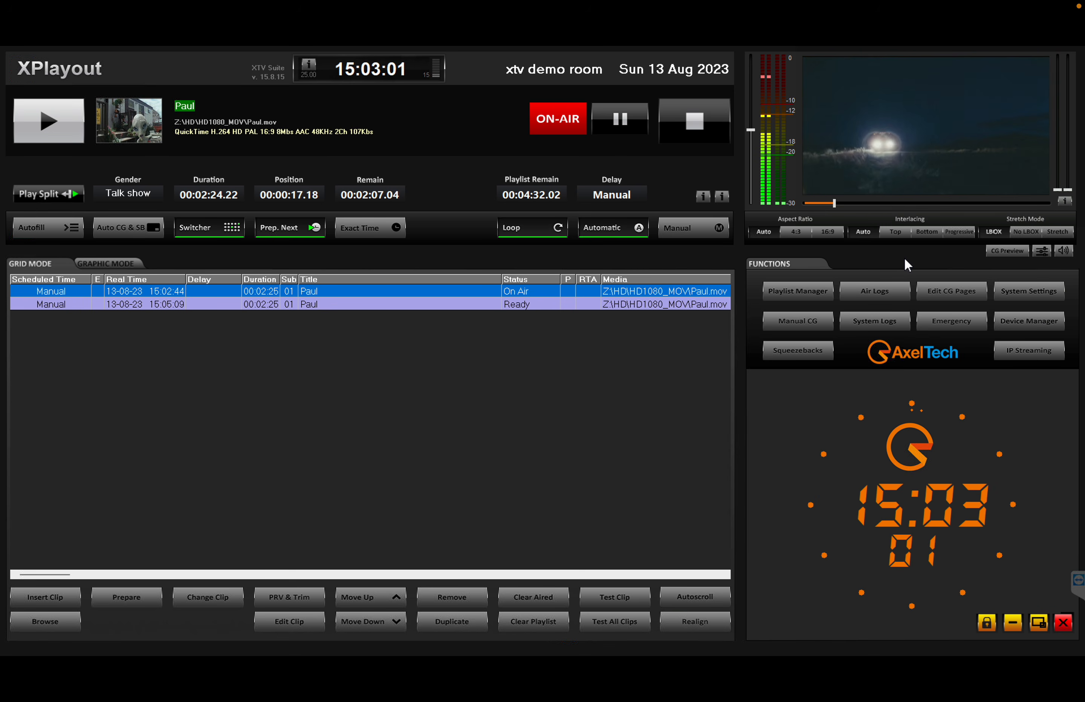
{"action": "left_click", "coordinate": [995, 253]}
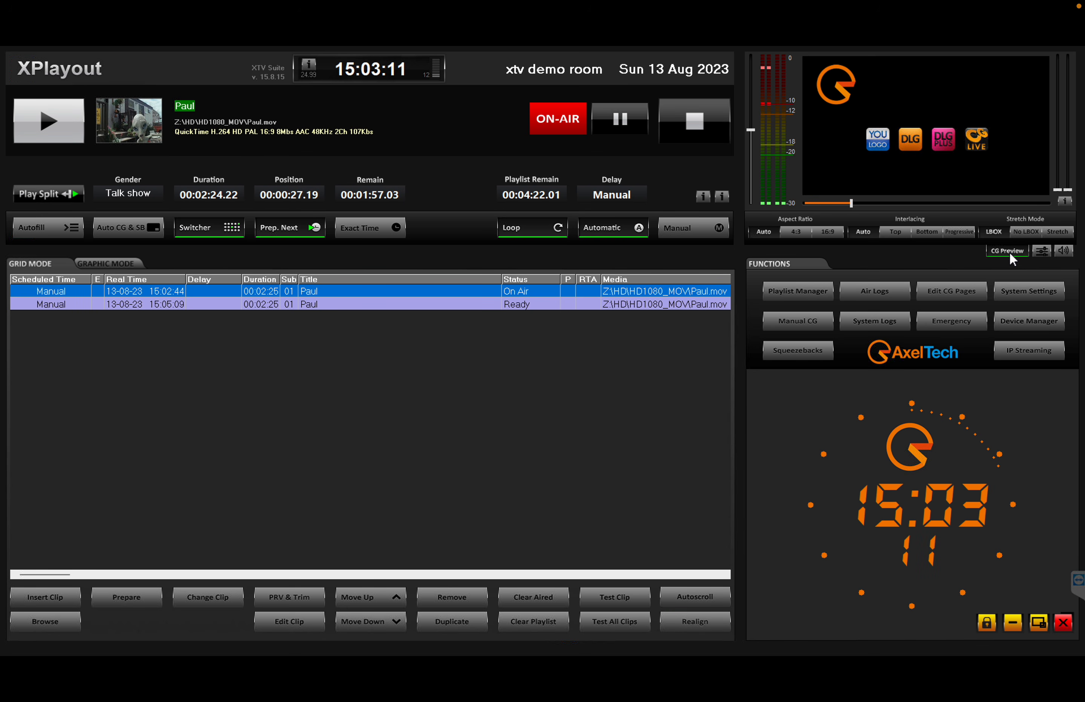
Insert the Line 1 - test event after the clips, air it immediately despite the interruption, and set playout to Manual.
{"action": "left_click", "coordinate": [47, 600]}
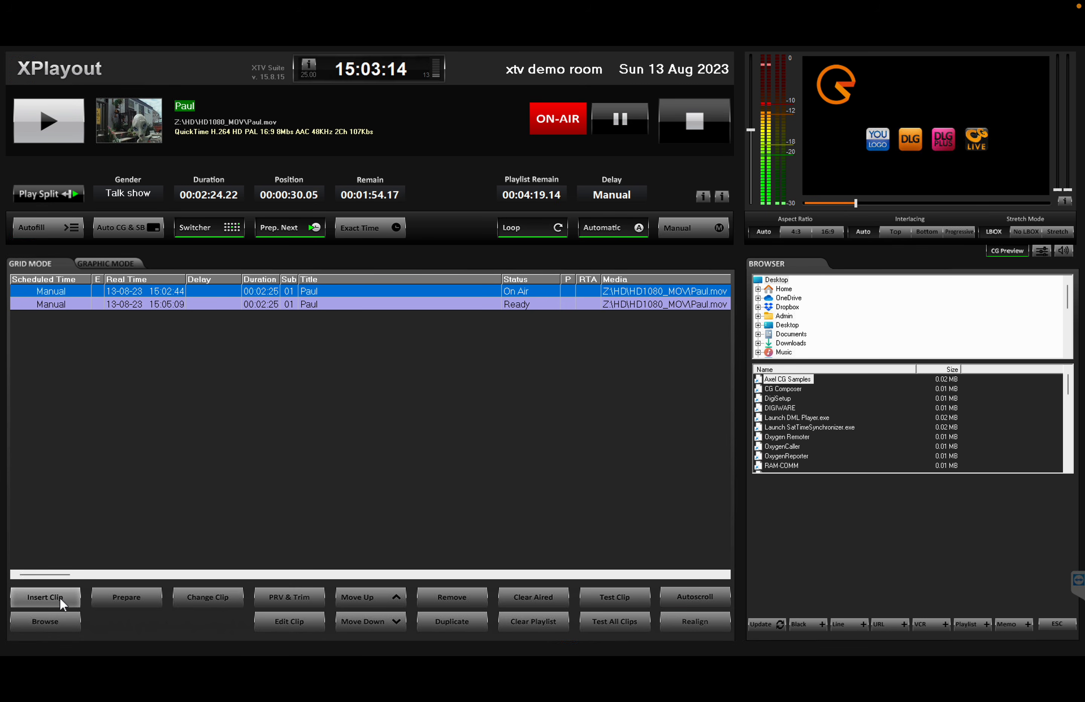
{"action": "left_click", "coordinate": [847, 624]}
{"action": "left_click", "coordinate": [519, 386]}
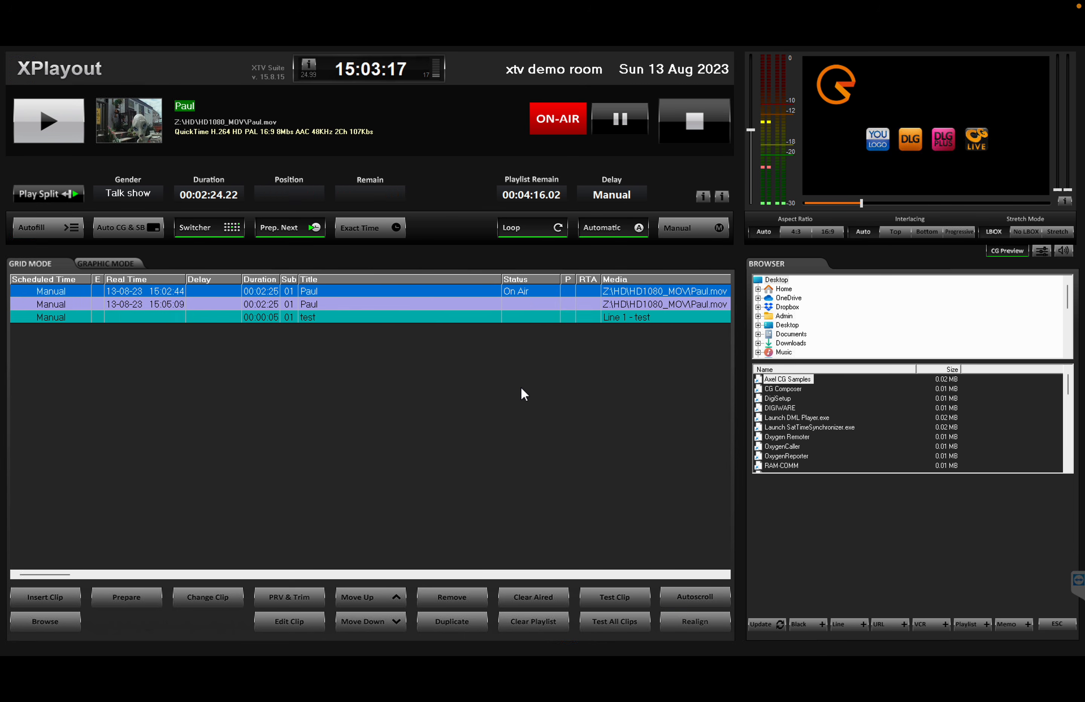
{"action": "double_click", "coordinate": [451, 320]}
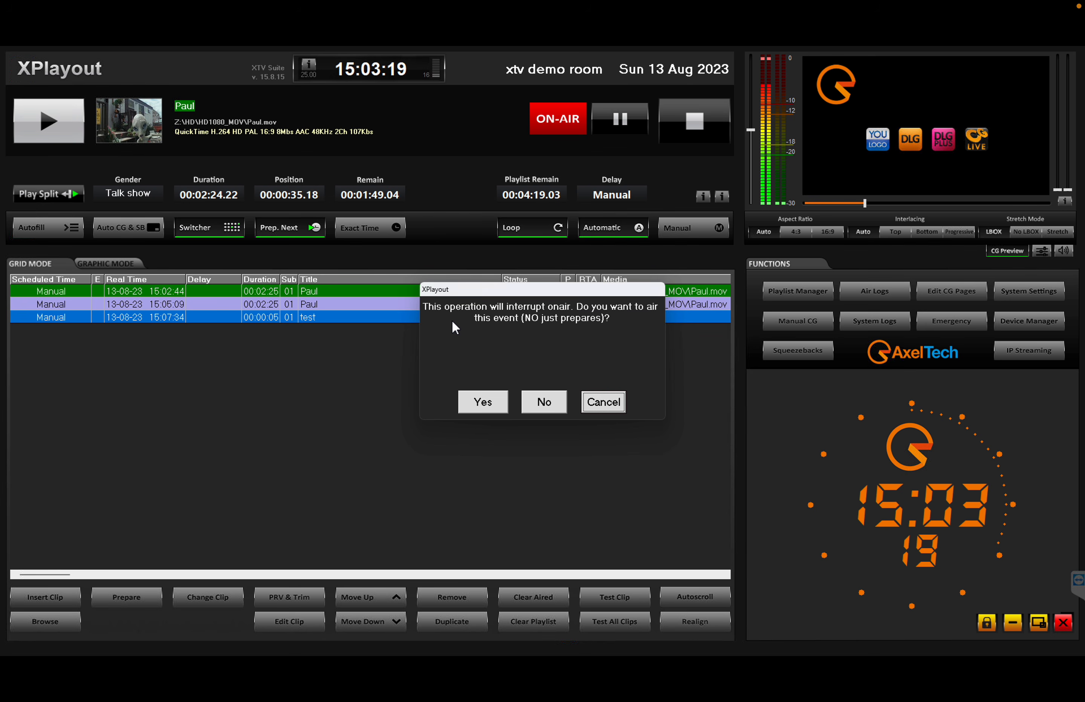
{"action": "left_click", "coordinate": [481, 407]}
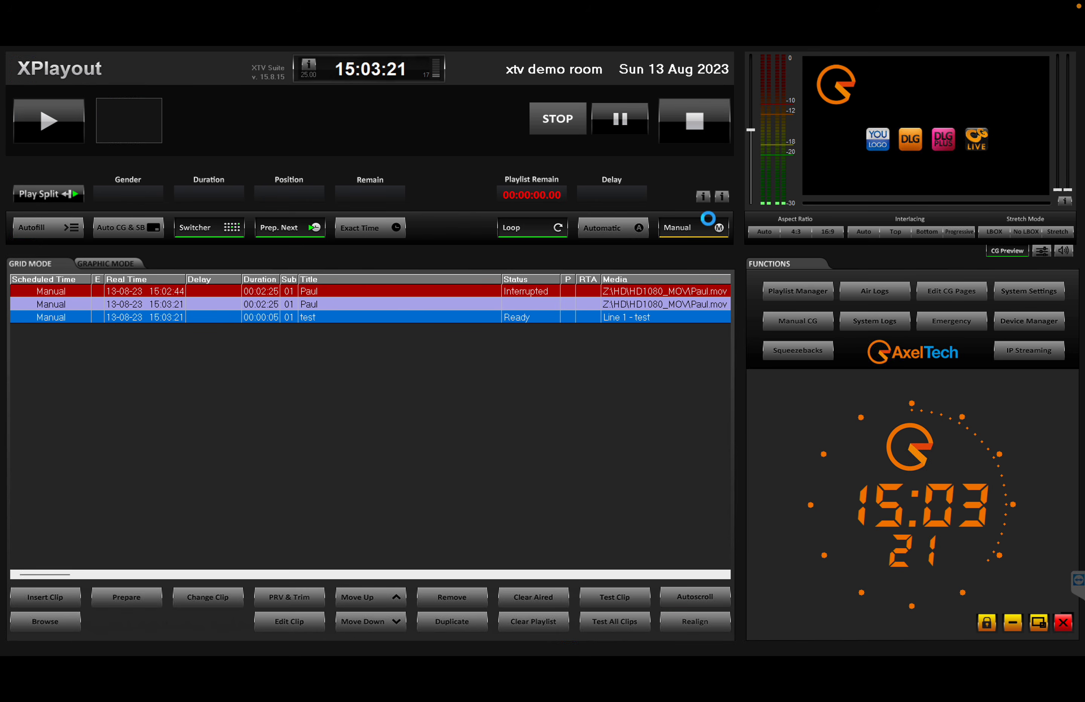
{"action": "left_click", "coordinate": [694, 232]}
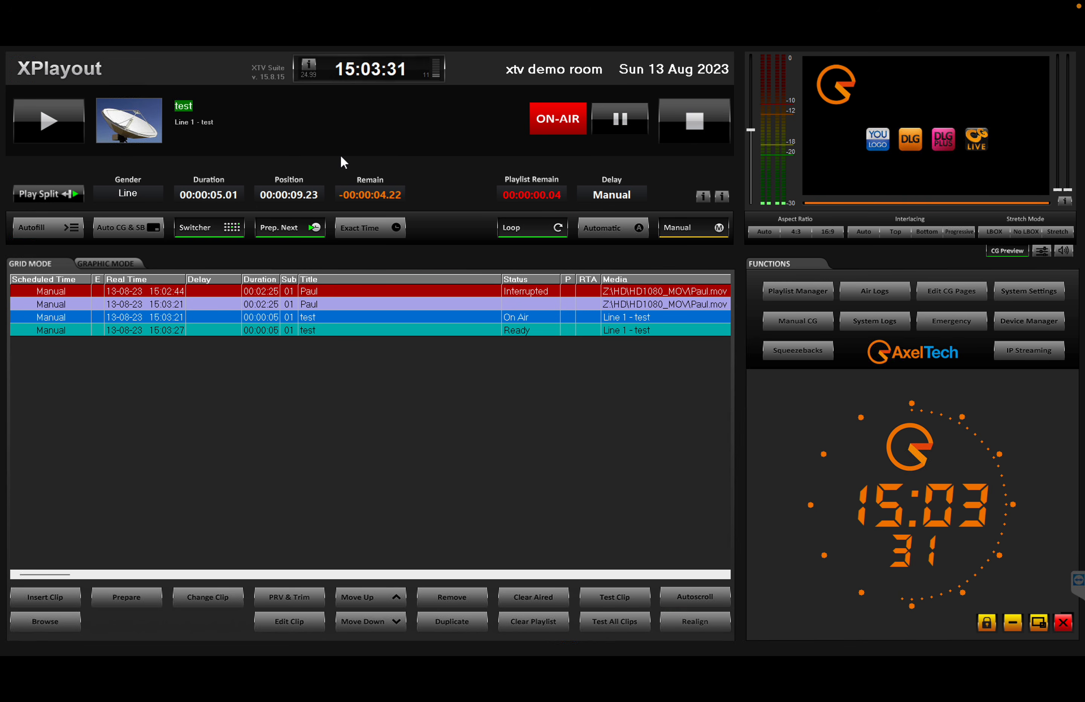
Toggle the CG preview off and on again, and check the live program source in ATEM Software Control.
{"action": "left_click", "coordinate": [1004, 251]}
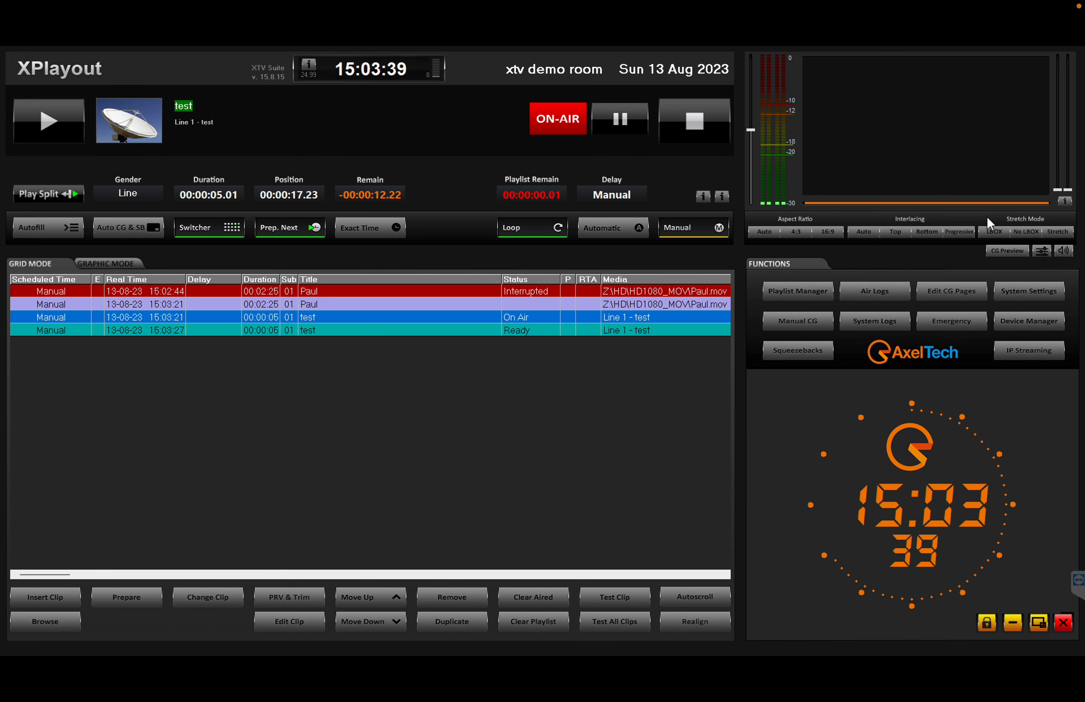
{"action": "left_click", "coordinate": [994, 250]}
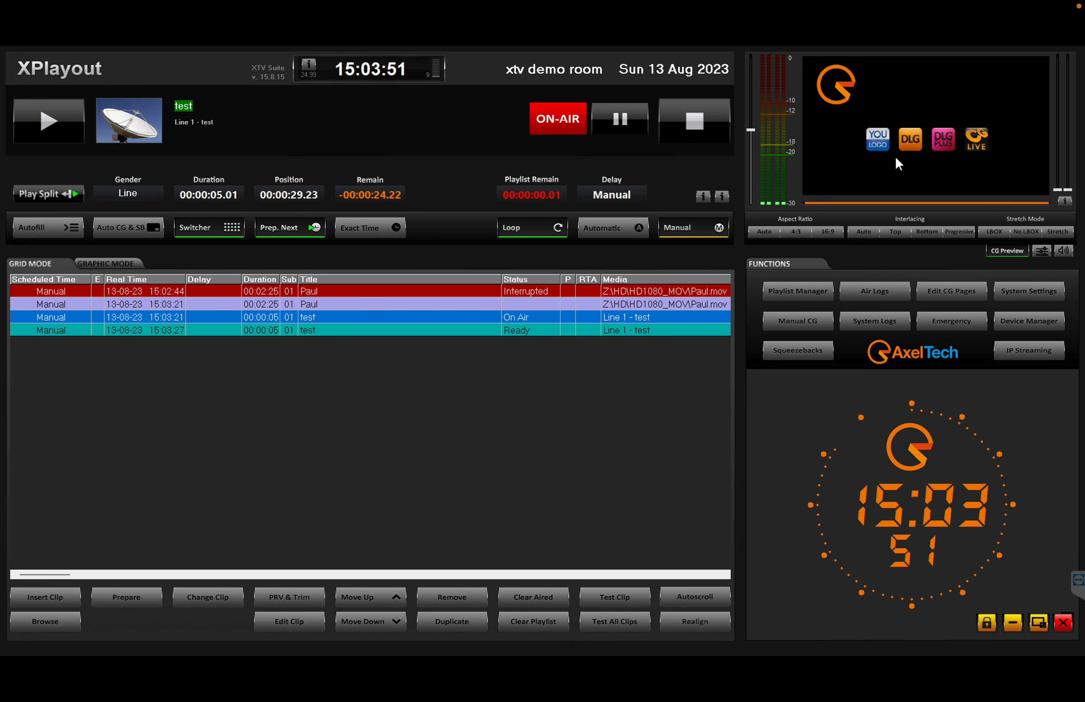
{"action": "left_click", "coordinate": [467, 643]}
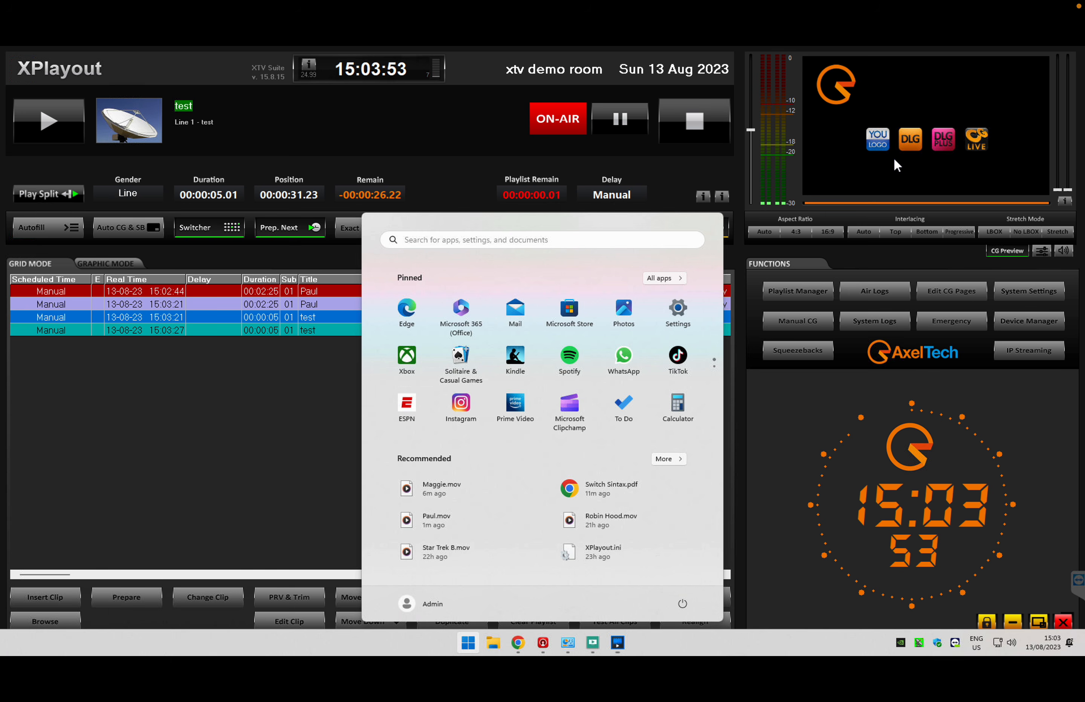
{"action": "left_click", "coordinate": [543, 643]}
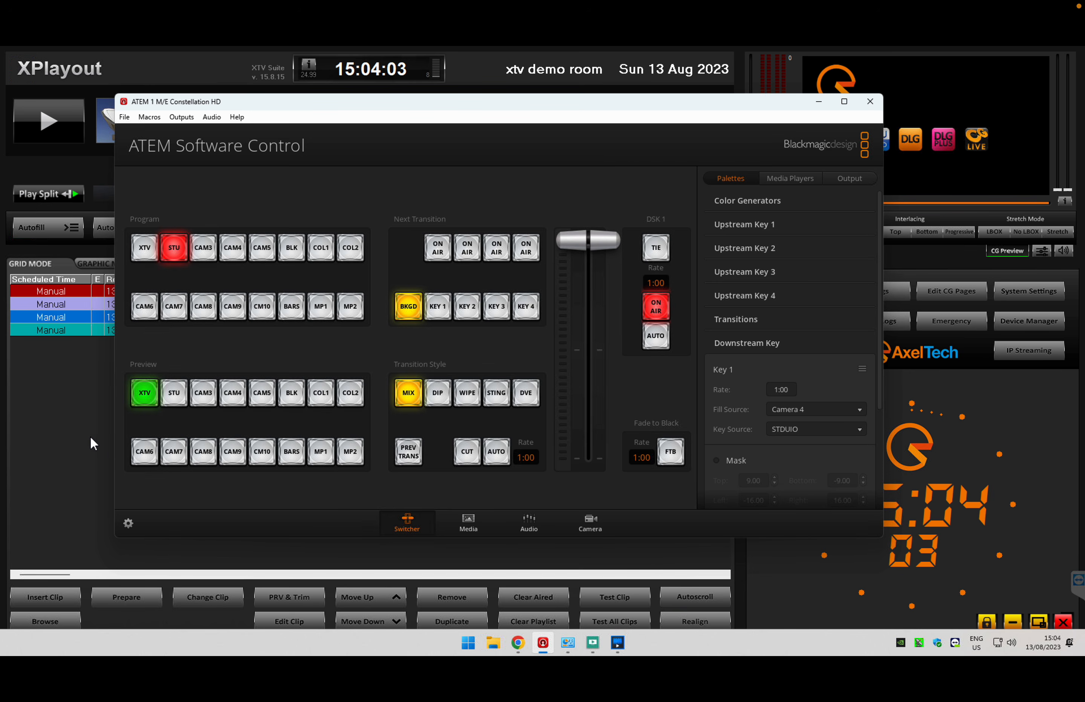
{"action": "left_click", "coordinate": [54, 423]}
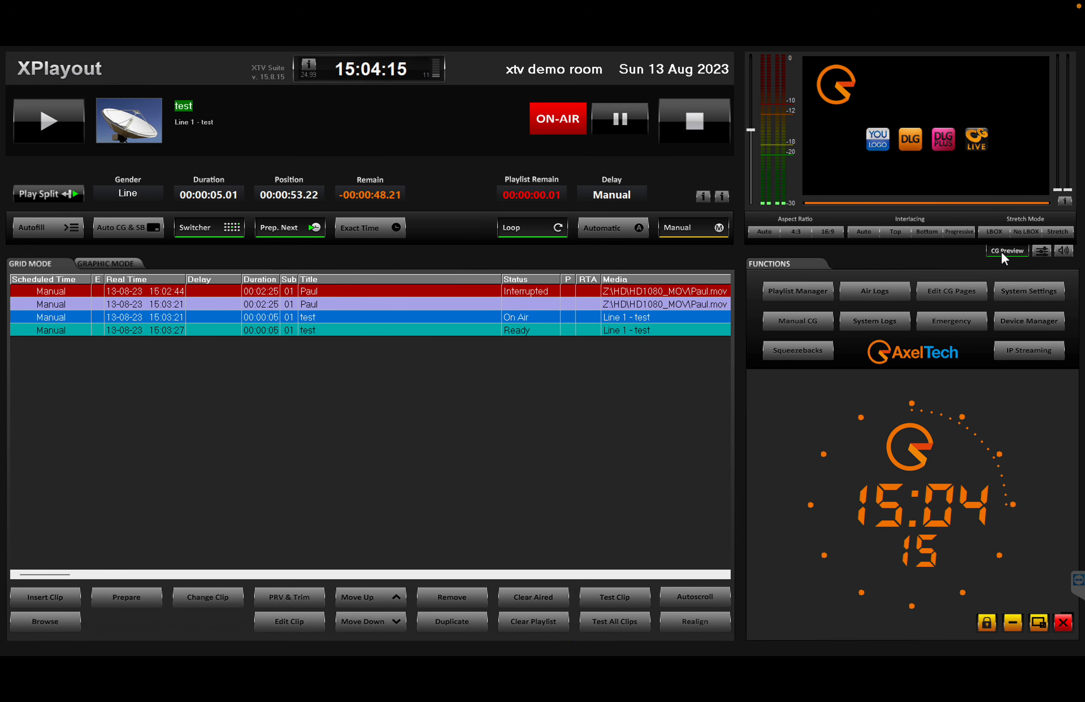
Turn on Squeezeback 1, SQB_01_BreakingNews, and switch the CG preview off.
{"action": "left_click", "coordinate": [814, 349]}
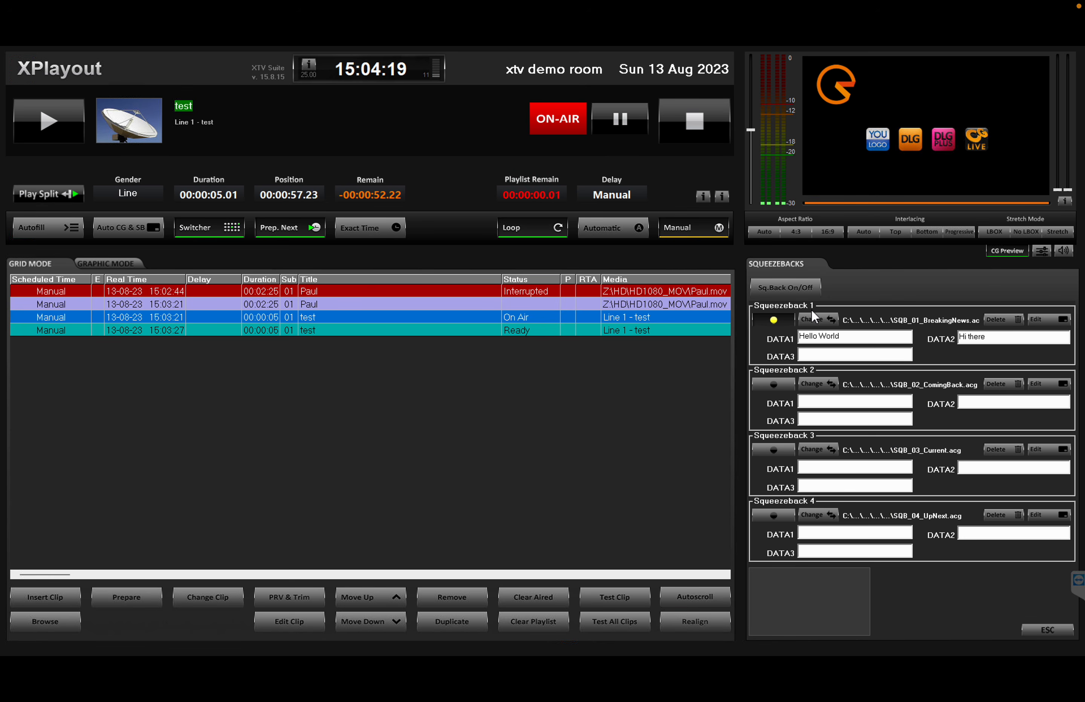
{"action": "left_click", "coordinate": [793, 292]}
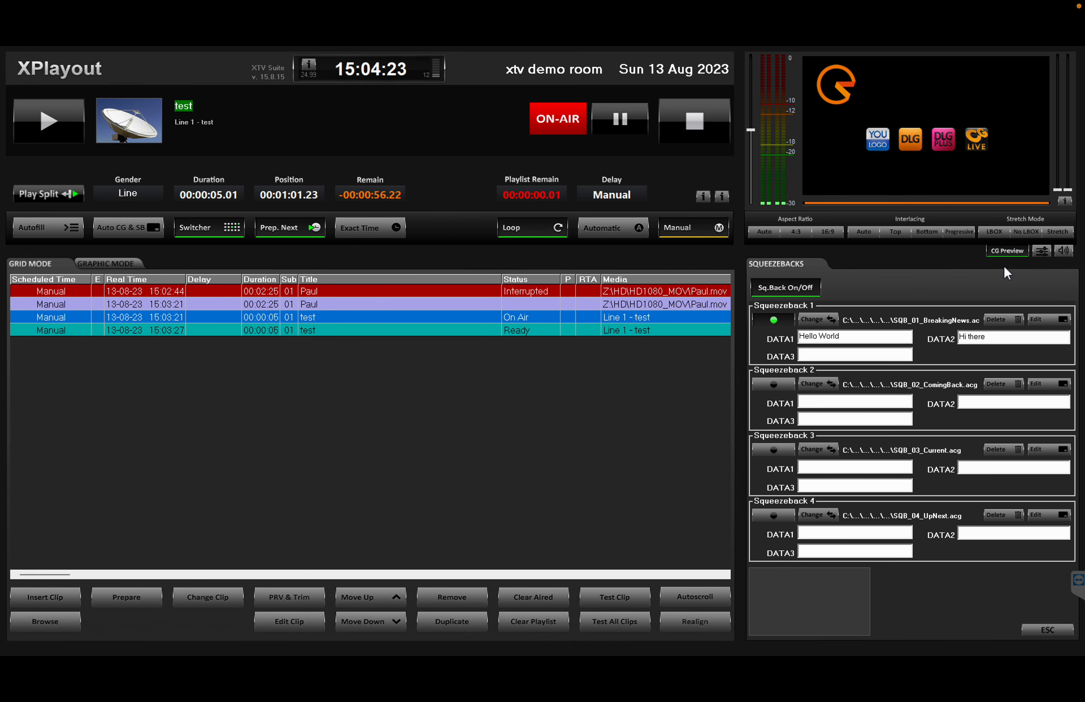
{"action": "left_click", "coordinate": [1003, 251]}
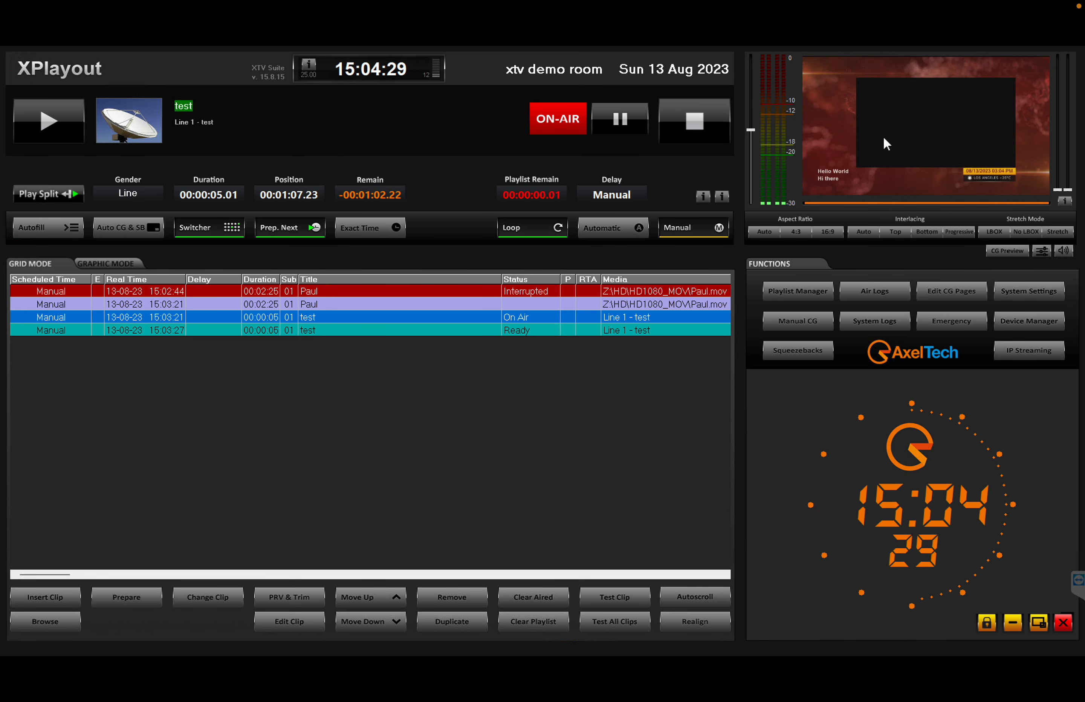
Open the system settings while on air and compare the Character Gen. AV device with the main Audio/Video device.
{"action": "left_click", "coordinate": [1016, 349]}
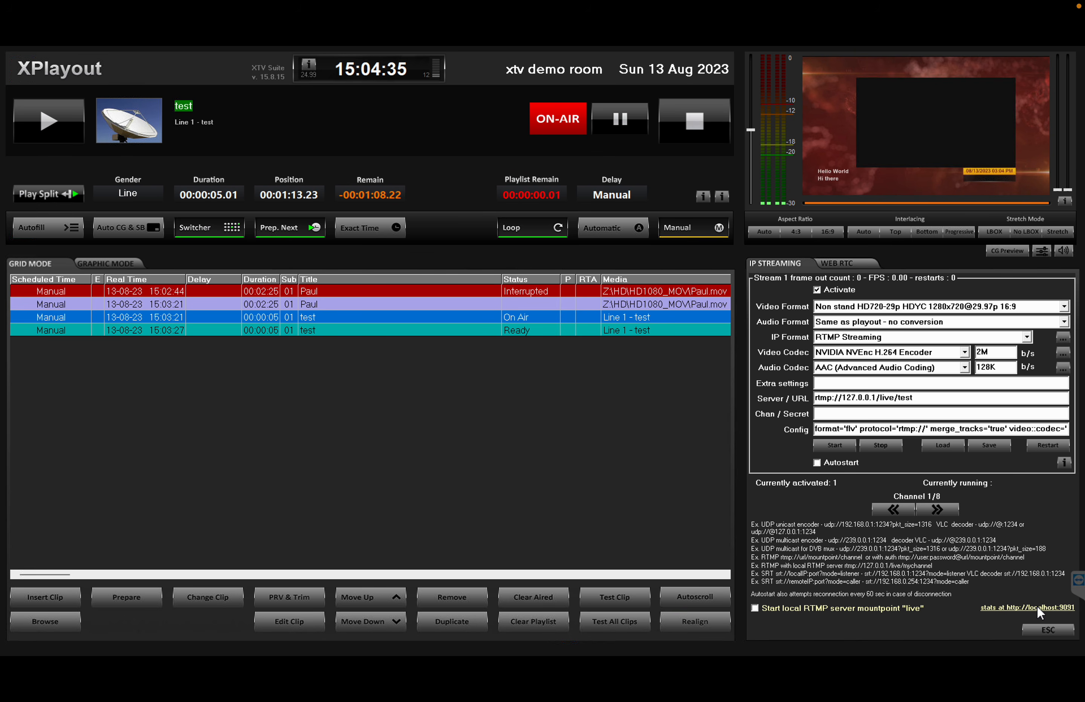
{"action": "left_click", "coordinate": [1042, 629]}
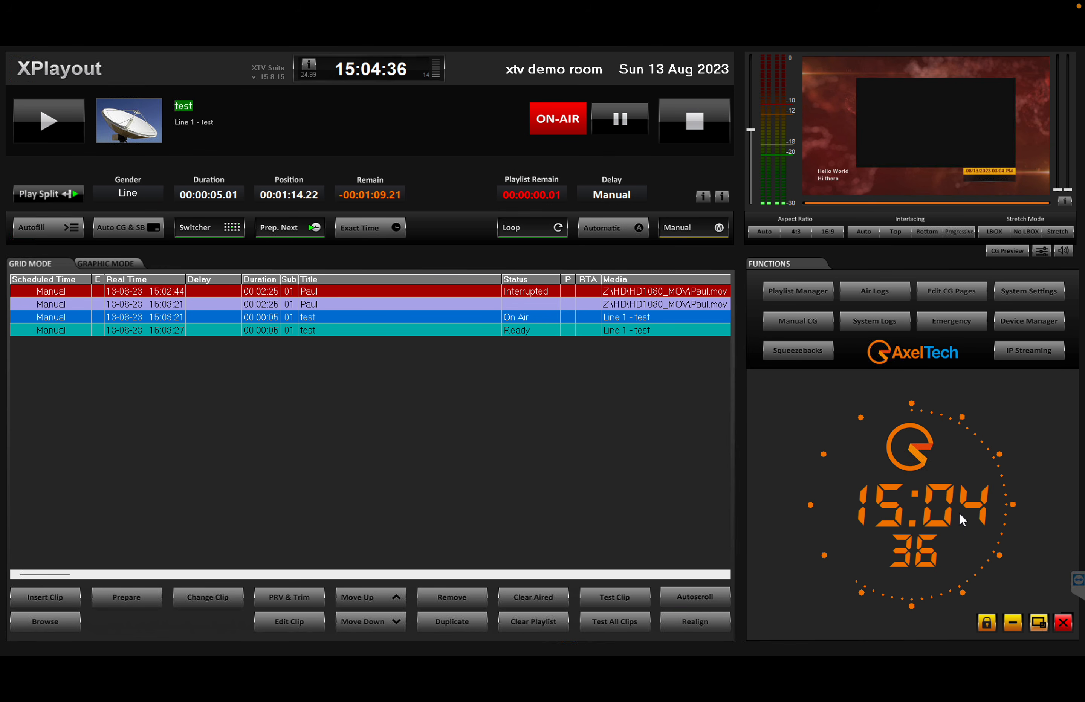
{"action": "left_click", "coordinate": [1028, 297]}
{"action": "left_click", "coordinate": [527, 403]}
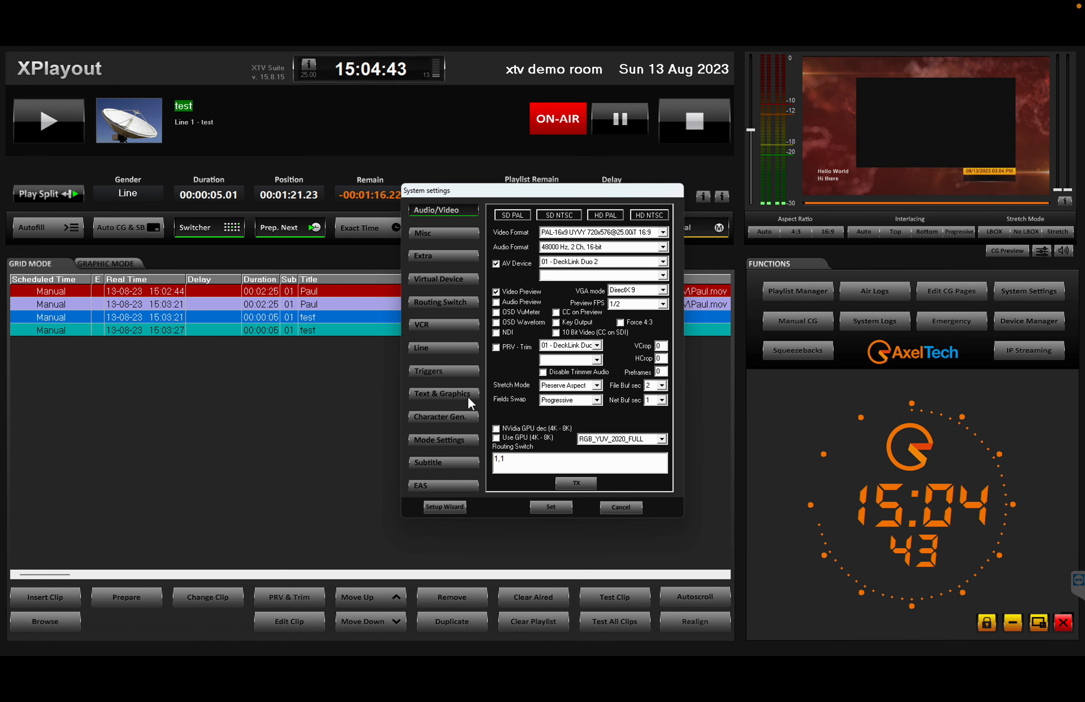
{"action": "left_click", "coordinate": [446, 416]}
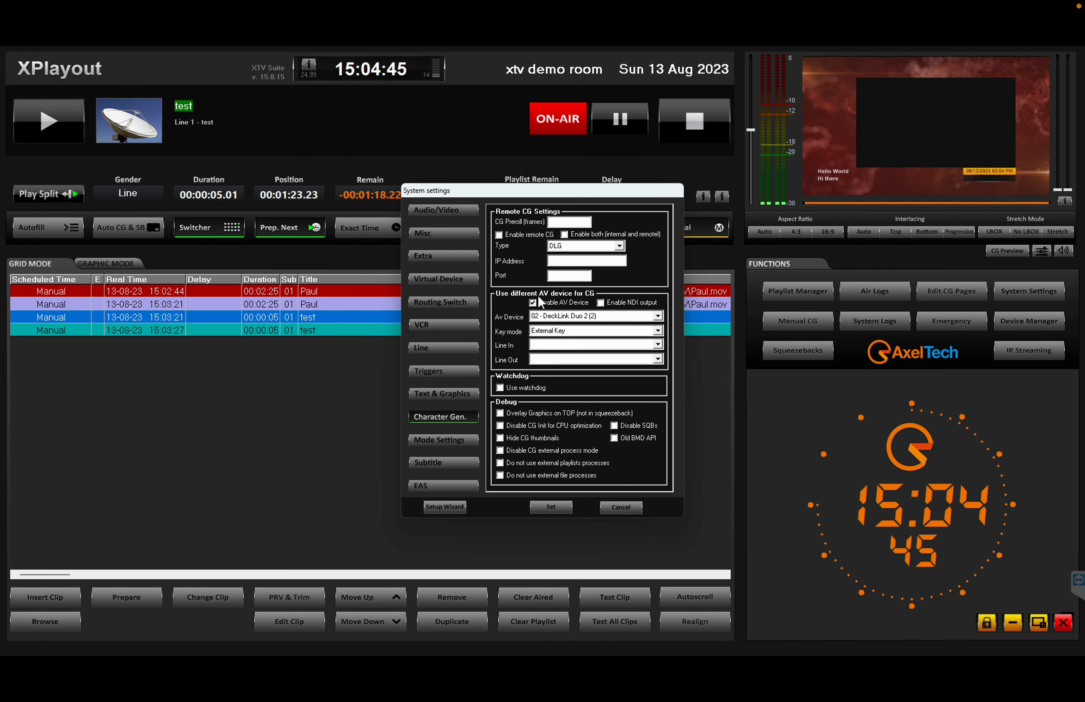
{"action": "left_click", "coordinate": [454, 204]}
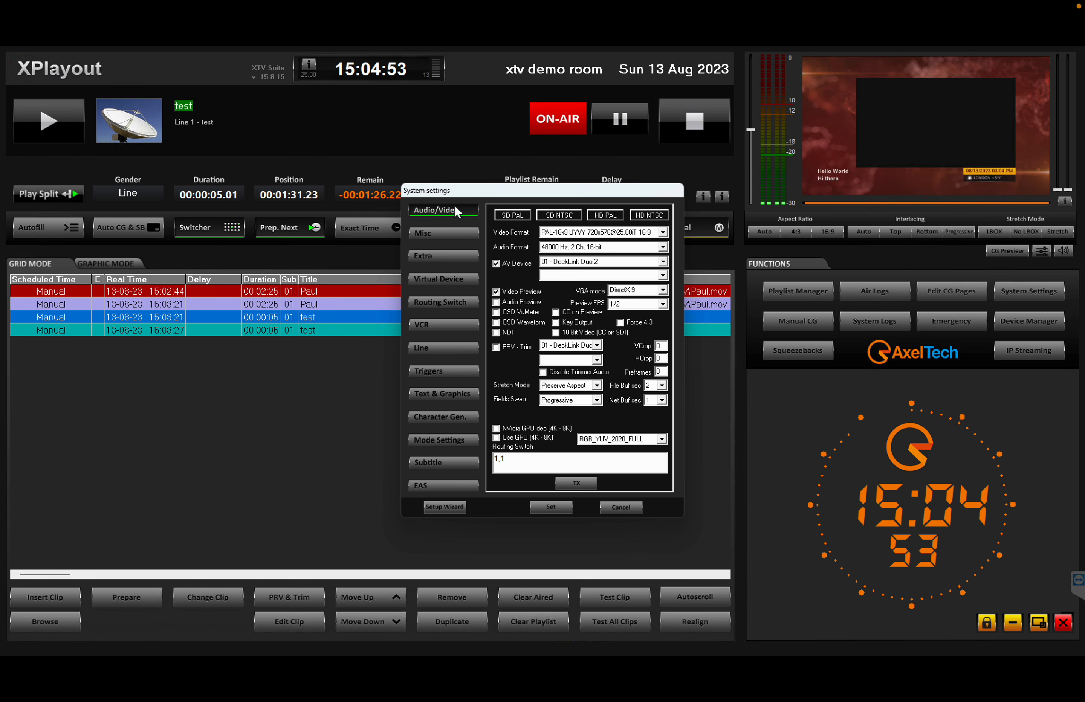
In the Line settings, name Line1 SDI and set its source type to AV input device, NDI, or WebRTC.
{"action": "left_click", "coordinate": [446, 347]}
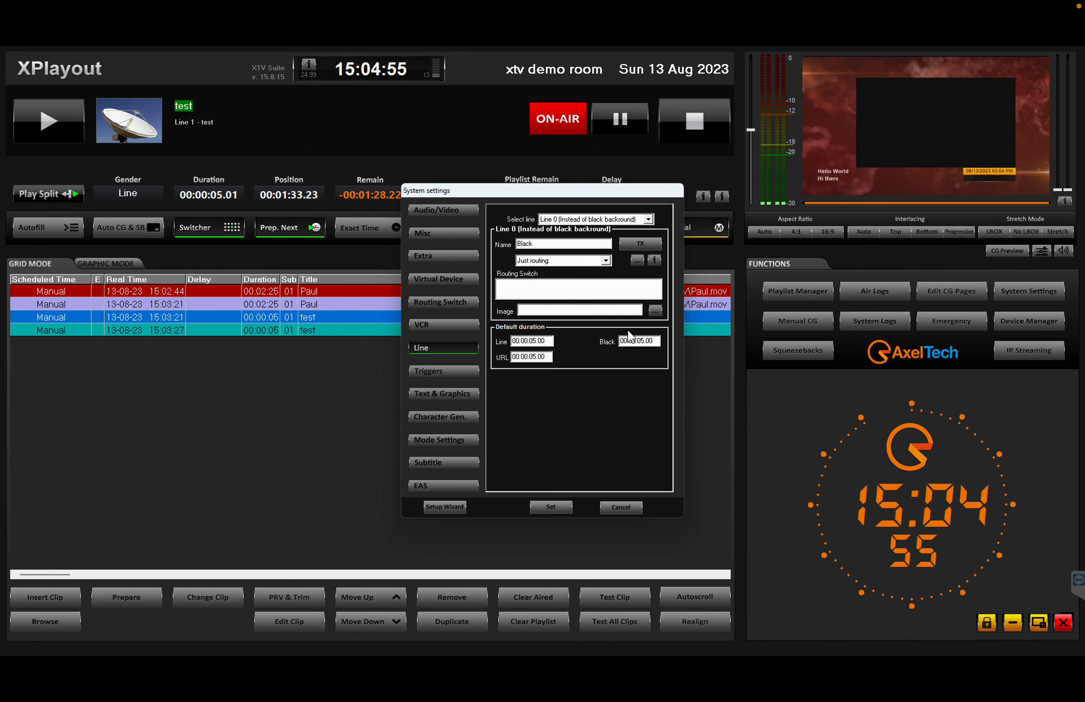
{"action": "left_click", "coordinate": [555, 222]}
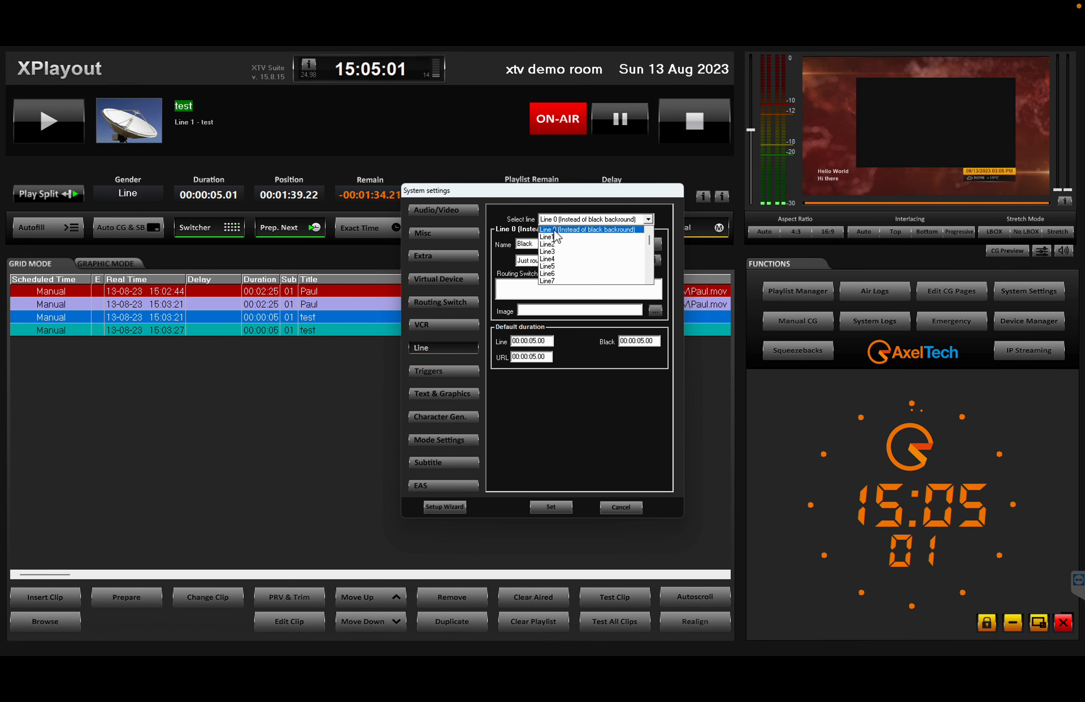
{"action": "left_click", "coordinate": [553, 238]}
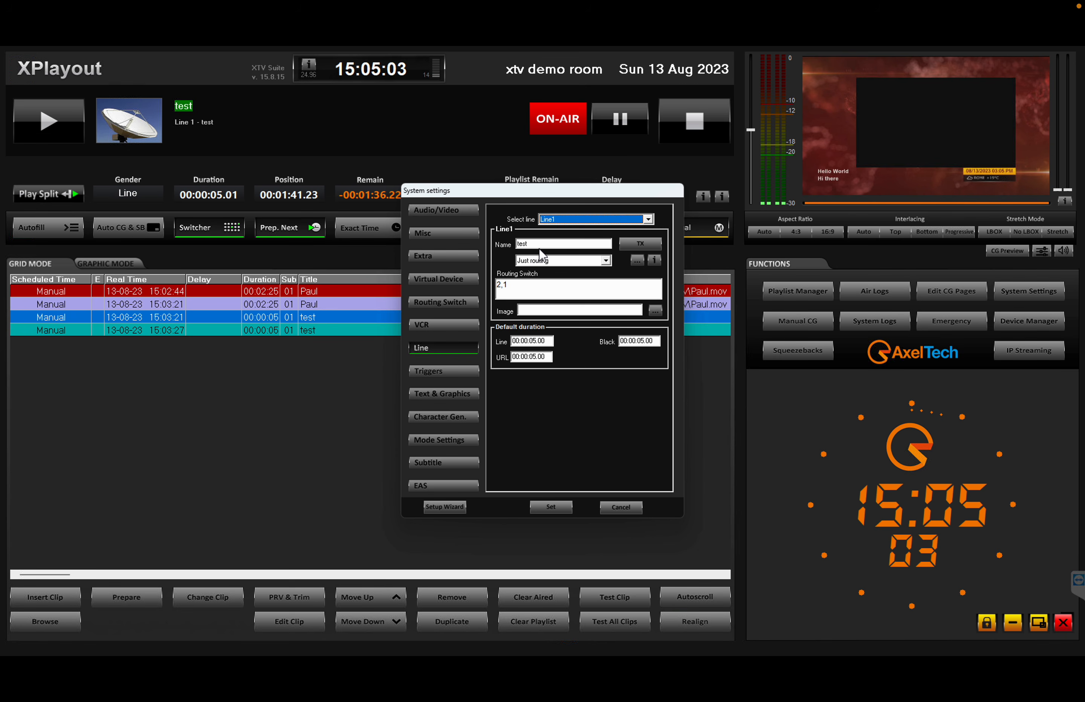
{"action": "left_click", "coordinate": [542, 244]}
{"action": "type", "text": "SDI"}
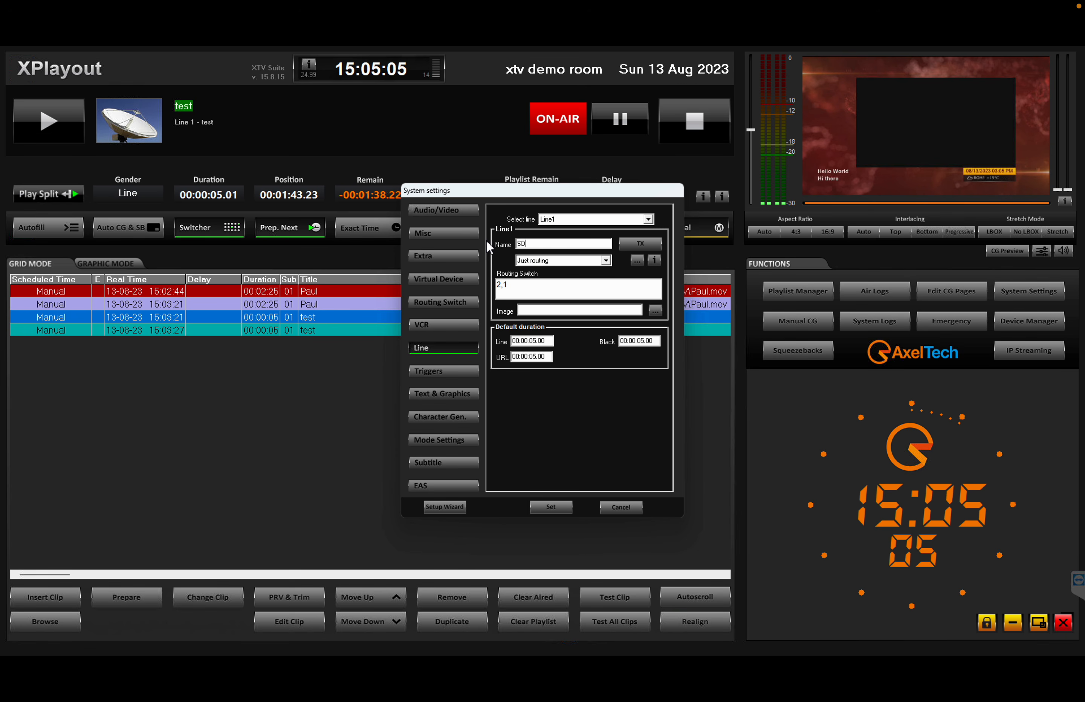
{"action": "left_click", "coordinate": [538, 264]}
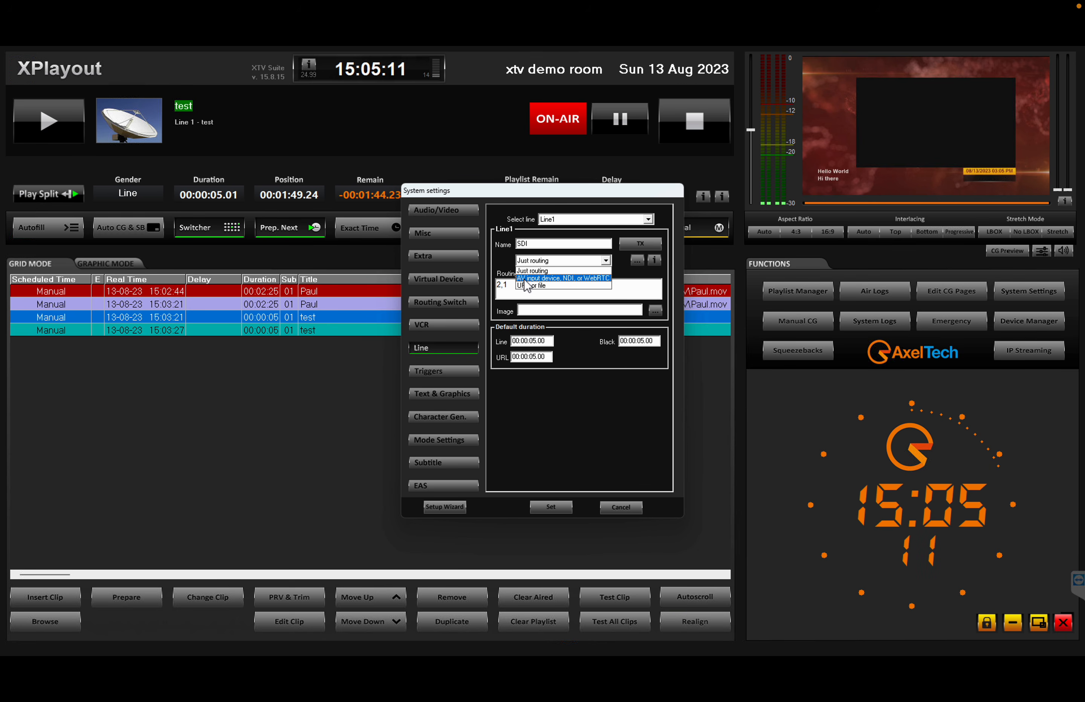
{"action": "left_click", "coordinate": [538, 279]}
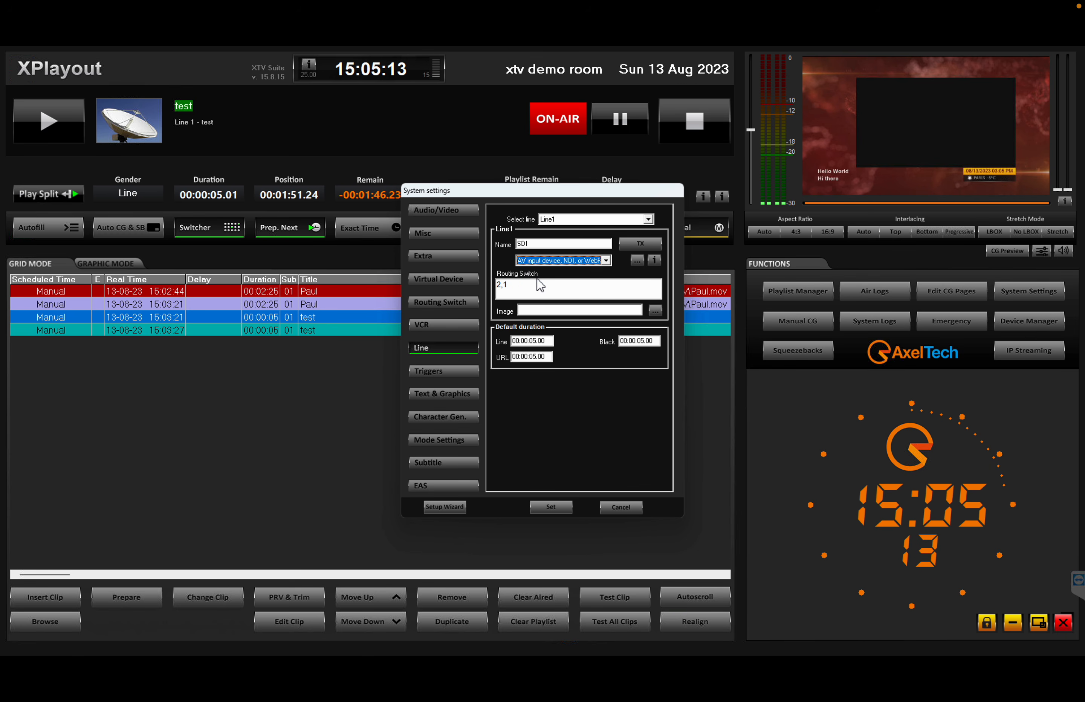
Review the device options in Line1's live configuration, and turn on the AV output of channel 1 in MultiCrossConverter.
{"action": "left_click", "coordinate": [636, 262]}
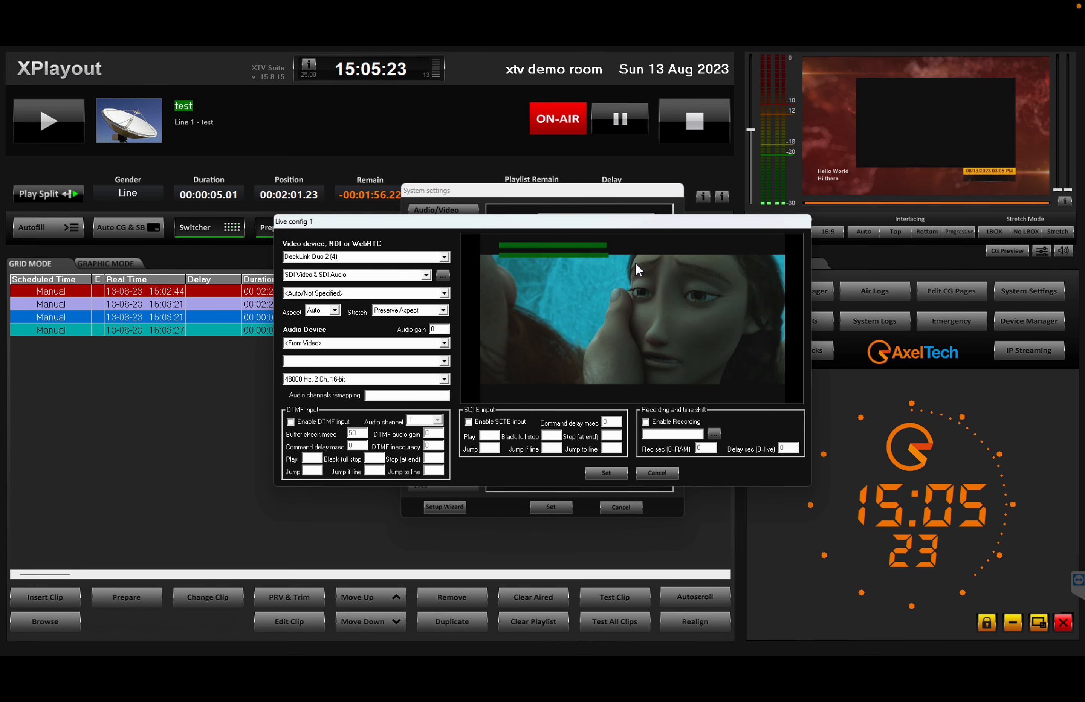
{"action": "left_click", "coordinate": [444, 257]}
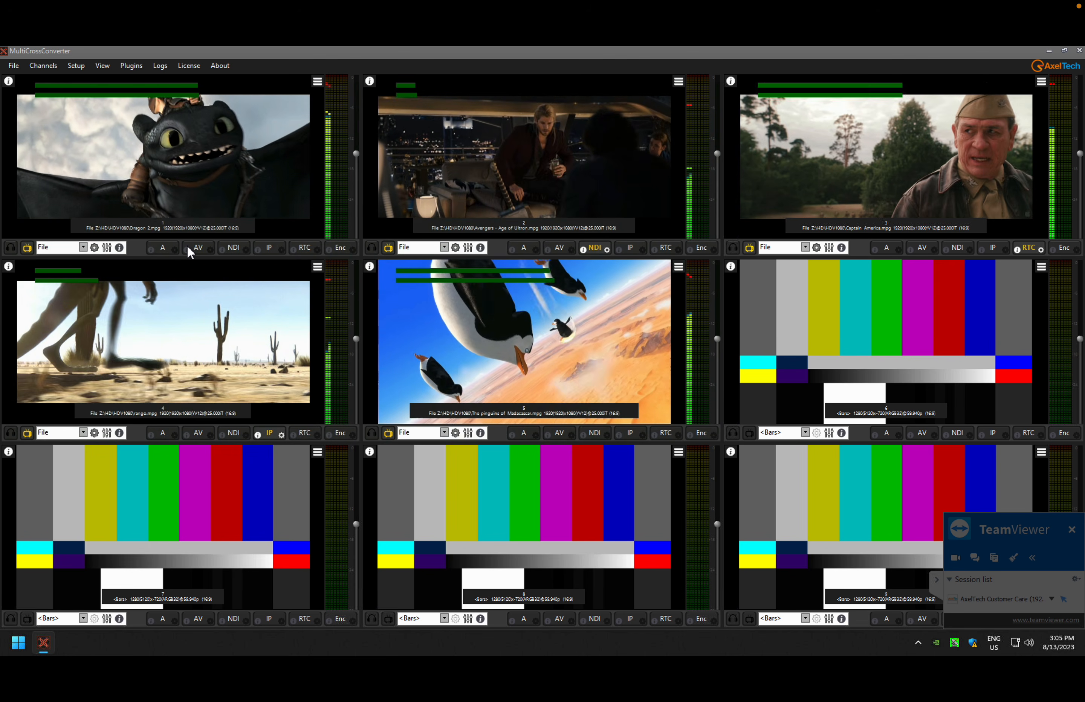
{"action": "left_click", "coordinate": [191, 250]}
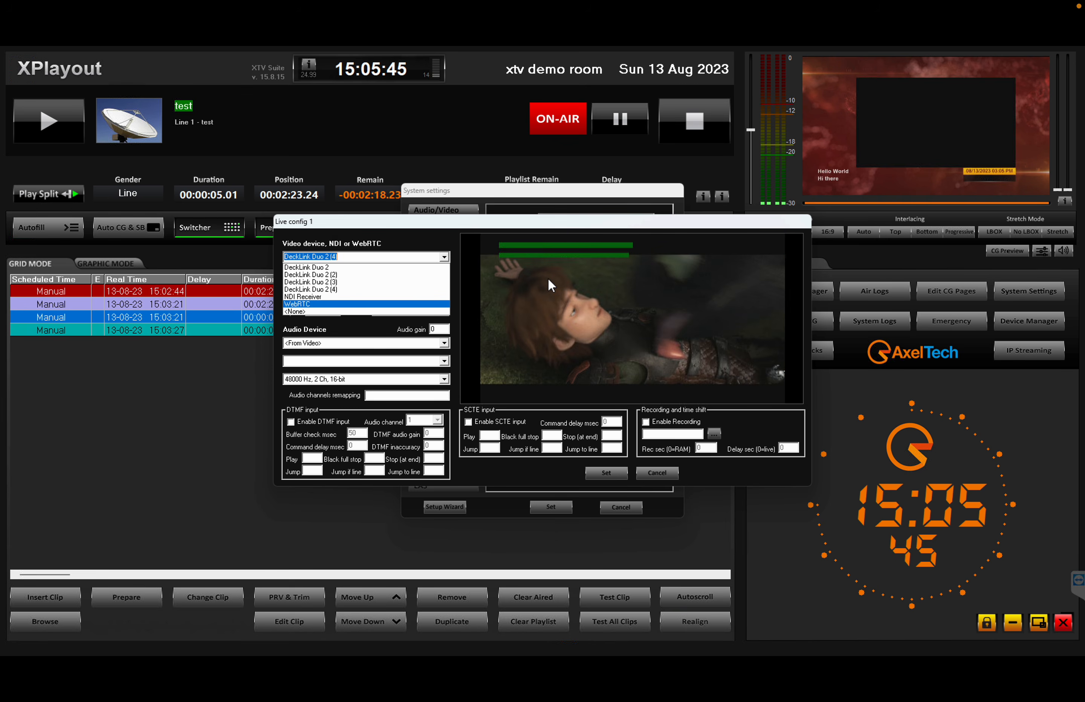
Keep DeckLink Duo 2 (4) as Line1's video device and apply the live configuration.
{"action": "left_click", "coordinate": [404, 233]}
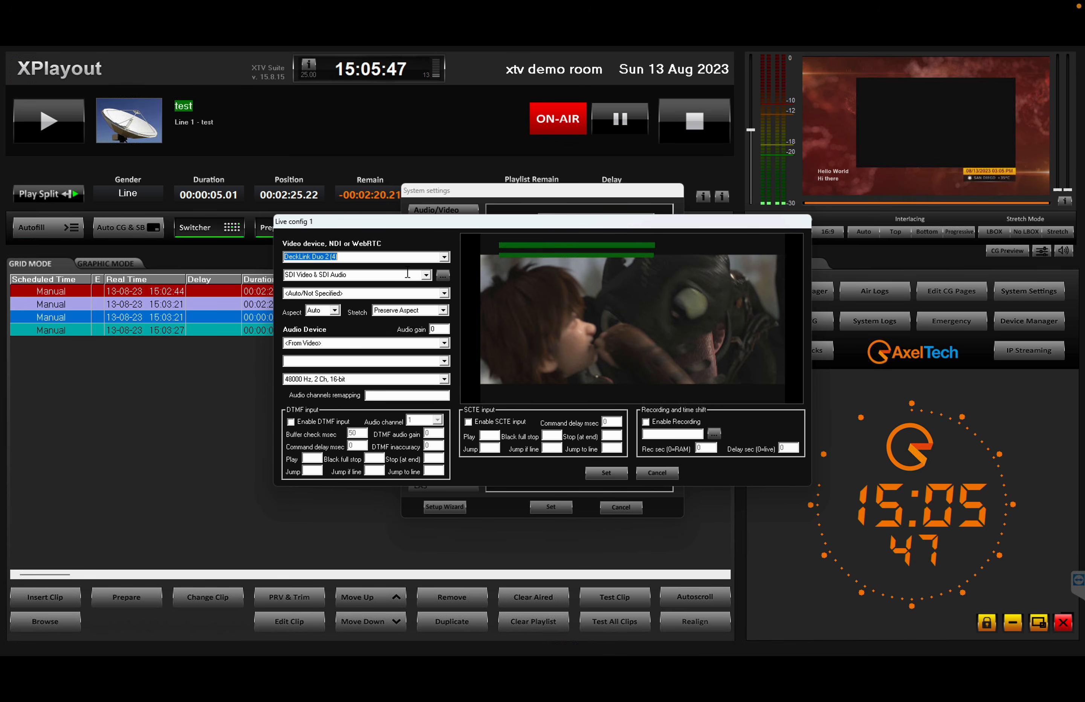
{"action": "left_click", "coordinate": [445, 259]}
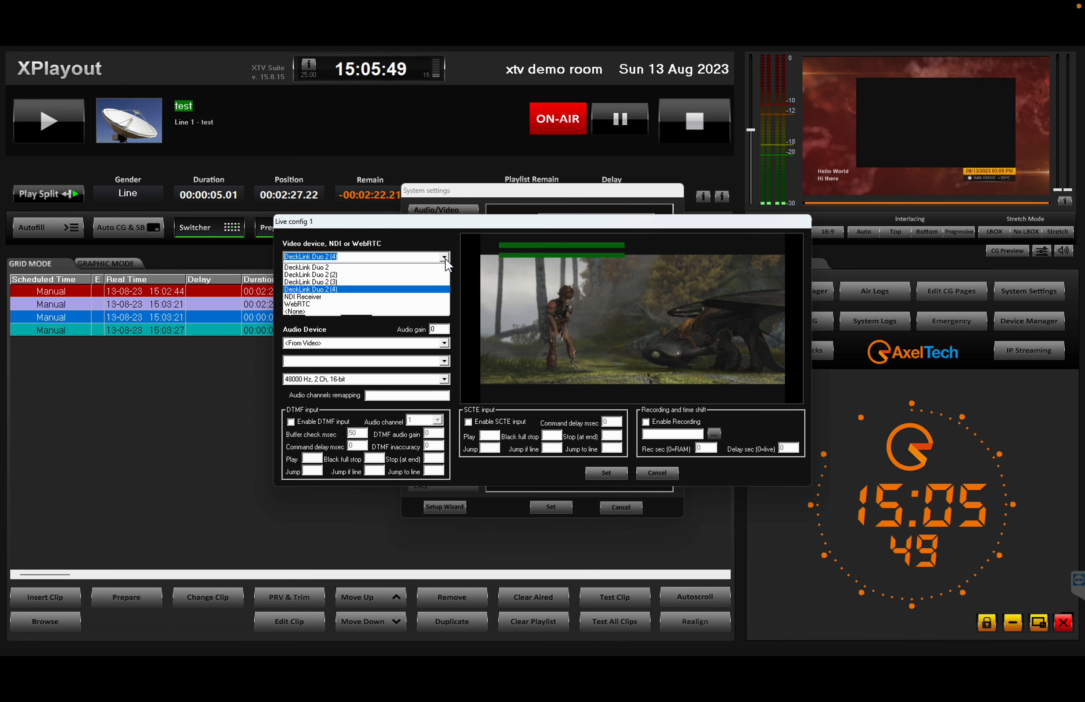
{"action": "left_click", "coordinate": [444, 258]}
{"action": "left_click", "coordinate": [599, 474]}
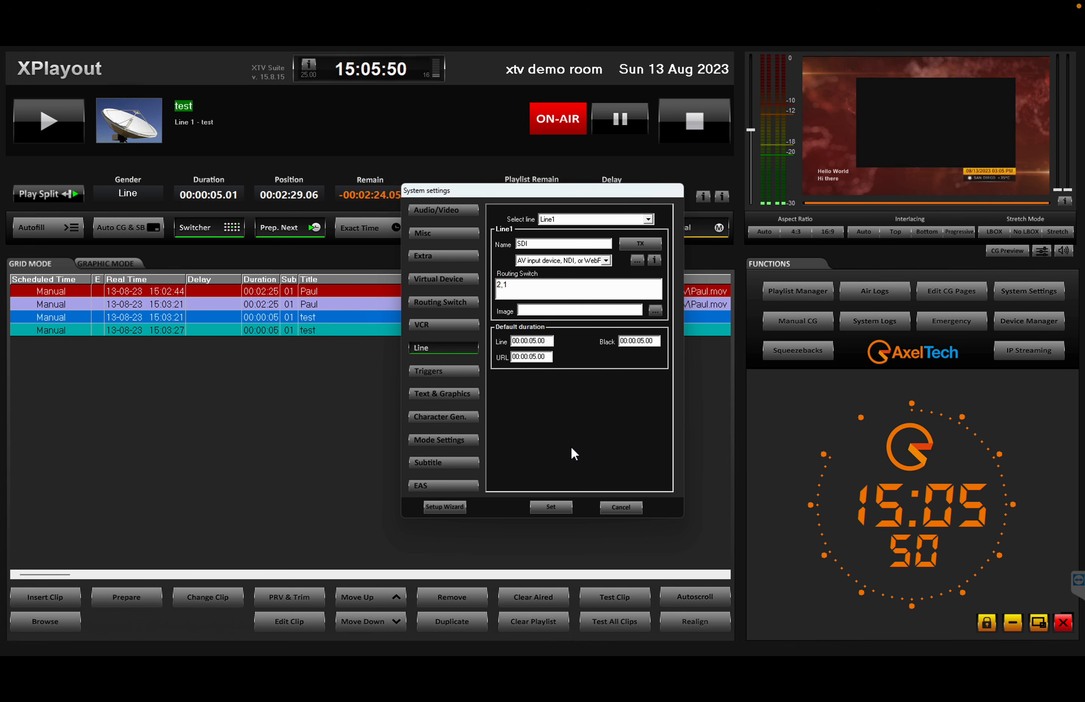
Name Line2 NDI and set its source type to AV input device, NDI, or WebRTC.
{"action": "left_click", "coordinate": [647, 219]}
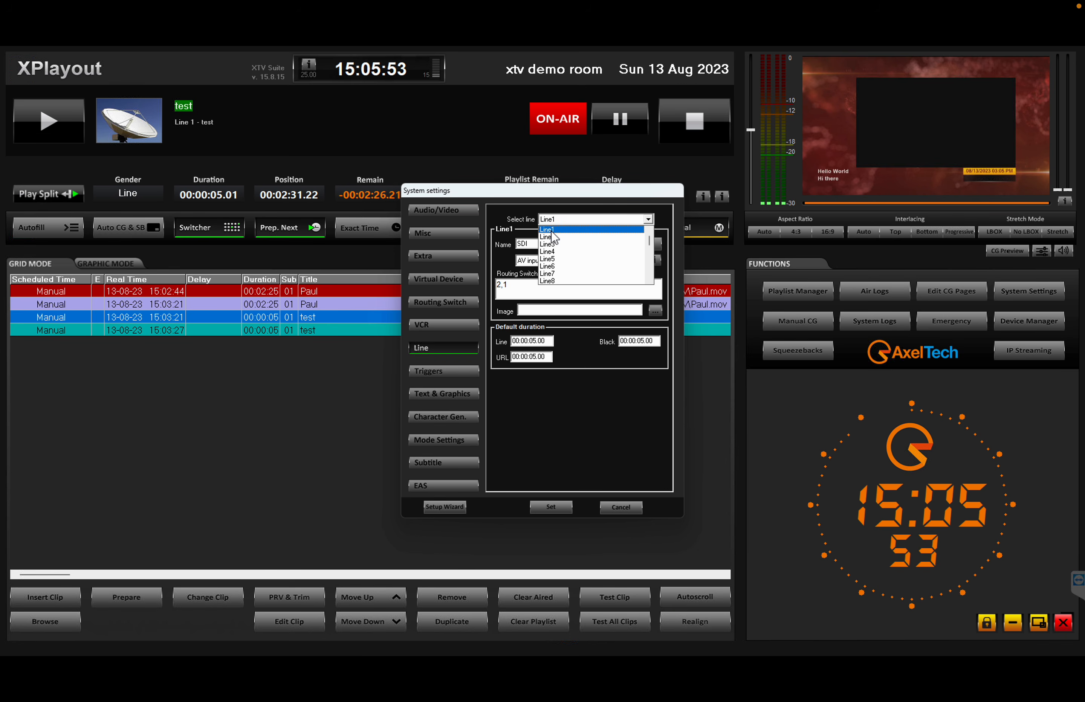
{"action": "left_click", "coordinate": [553, 237]}
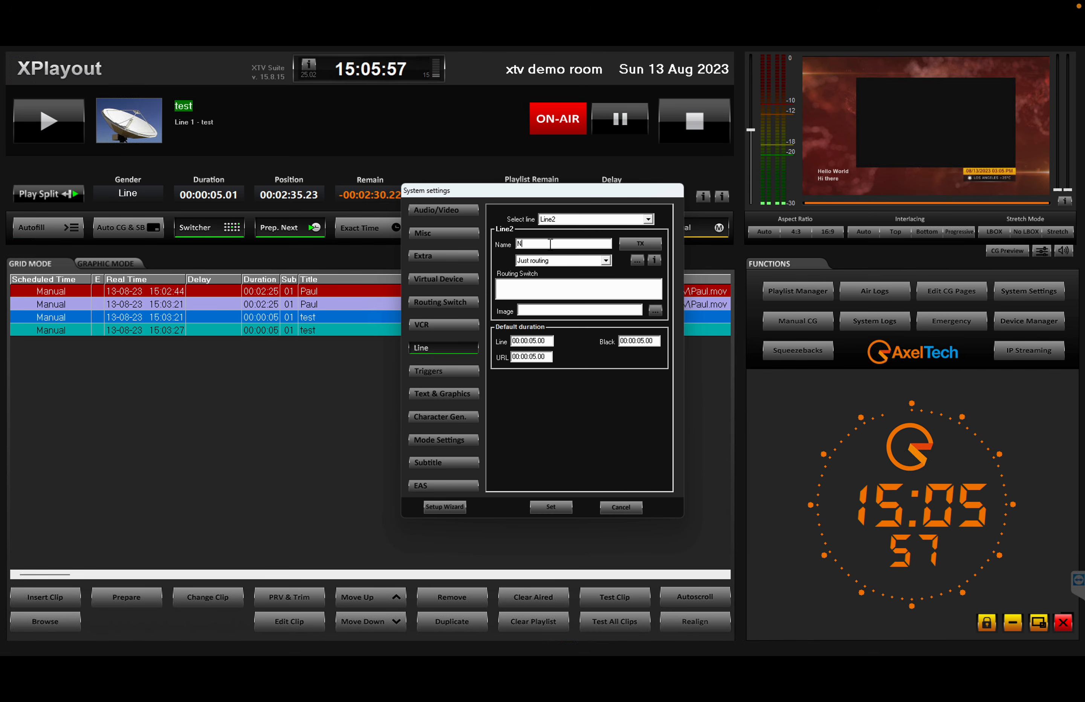
{"action": "left_click", "coordinate": [605, 261]}
{"action": "left_click", "coordinate": [564, 278]}
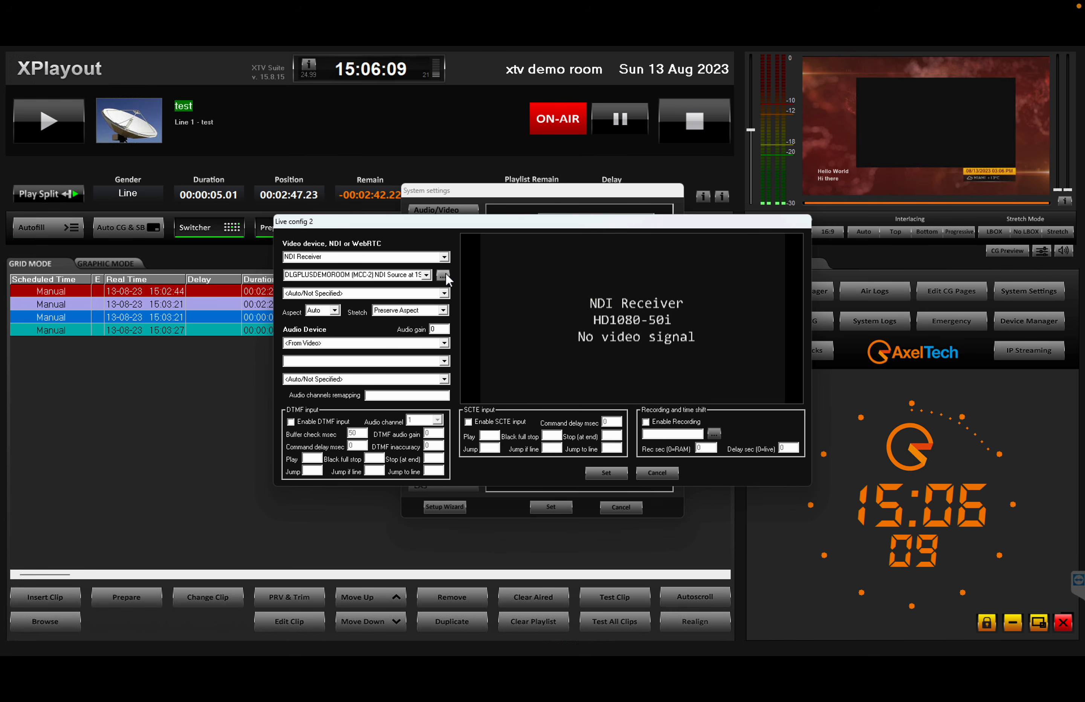
Set Line2's live input to NDI Receiver with the DLGPLUSDEMOROOM (MCC-2) NDI source and apply the configuration.
{"action": "left_click", "coordinate": [426, 275]}
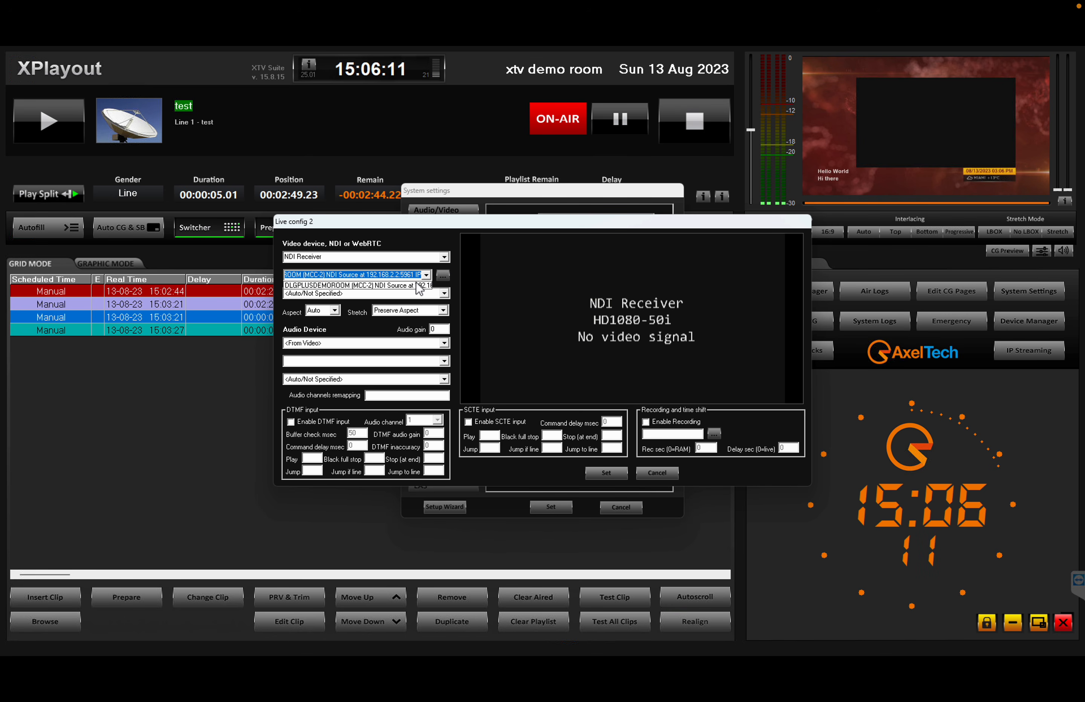
{"action": "left_click", "coordinate": [421, 286]}
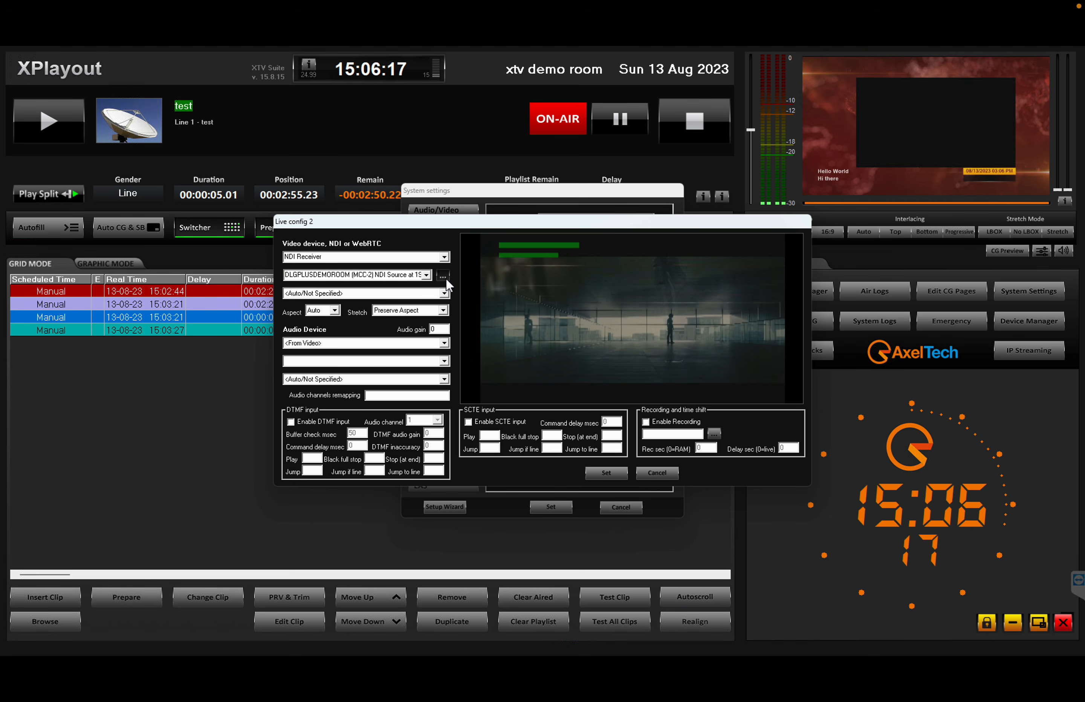
{"action": "left_click", "coordinate": [426, 275]}
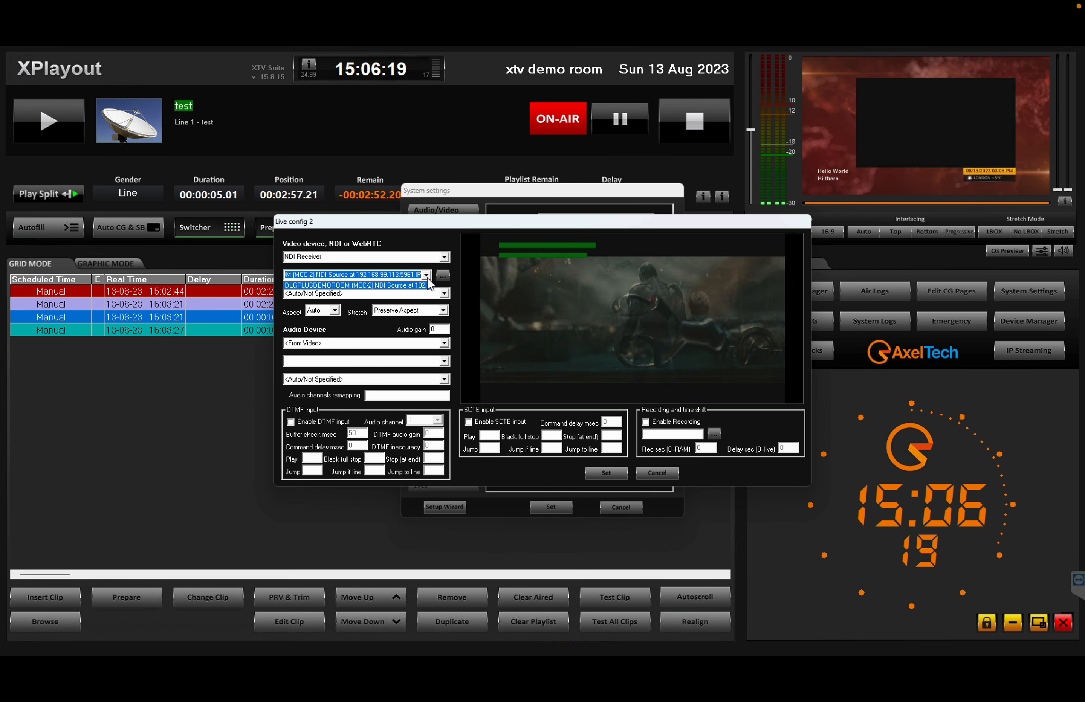
{"action": "left_click", "coordinate": [456, 269]}
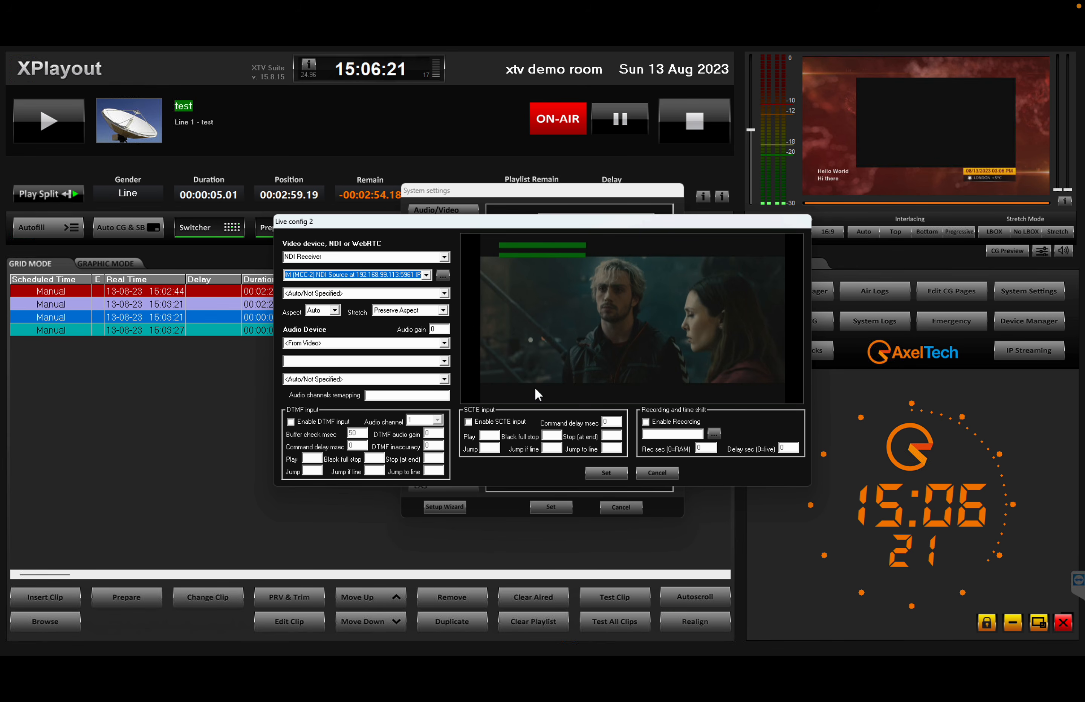
{"action": "left_click", "coordinate": [605, 473]}
Name Line3 WebRTC and set its source type to AV input device, NDI, or WebRTC.
{"action": "left_click", "coordinate": [625, 220]}
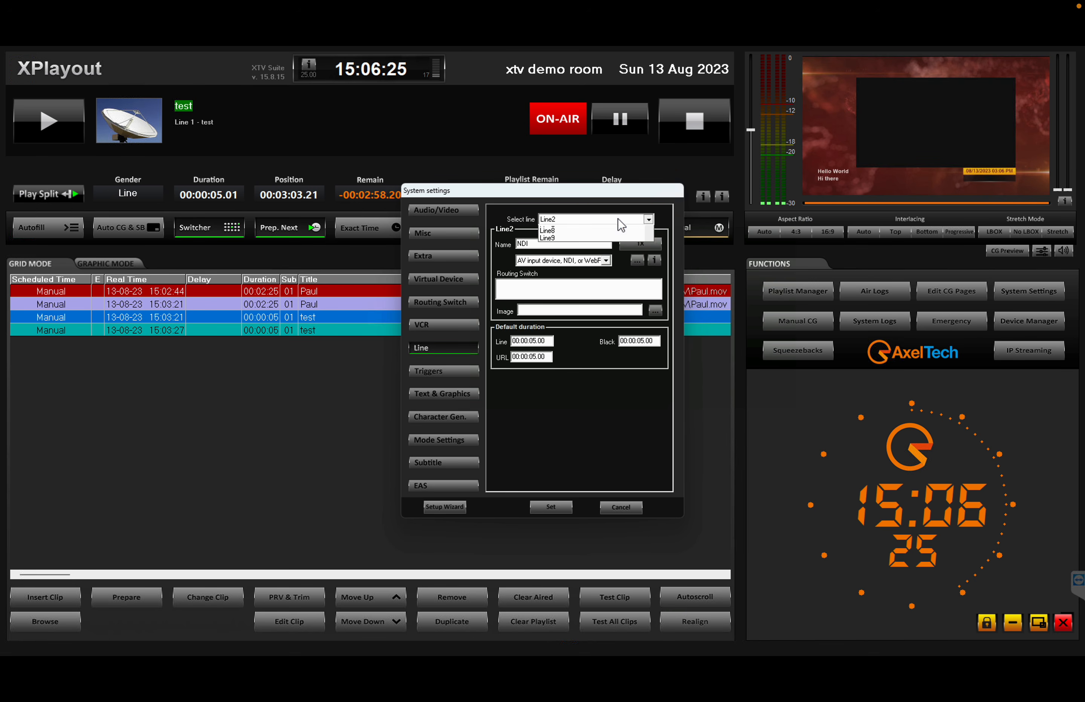
{"action": "left_click", "coordinate": [603, 241]}
{"action": "left_click", "coordinate": [554, 244]}
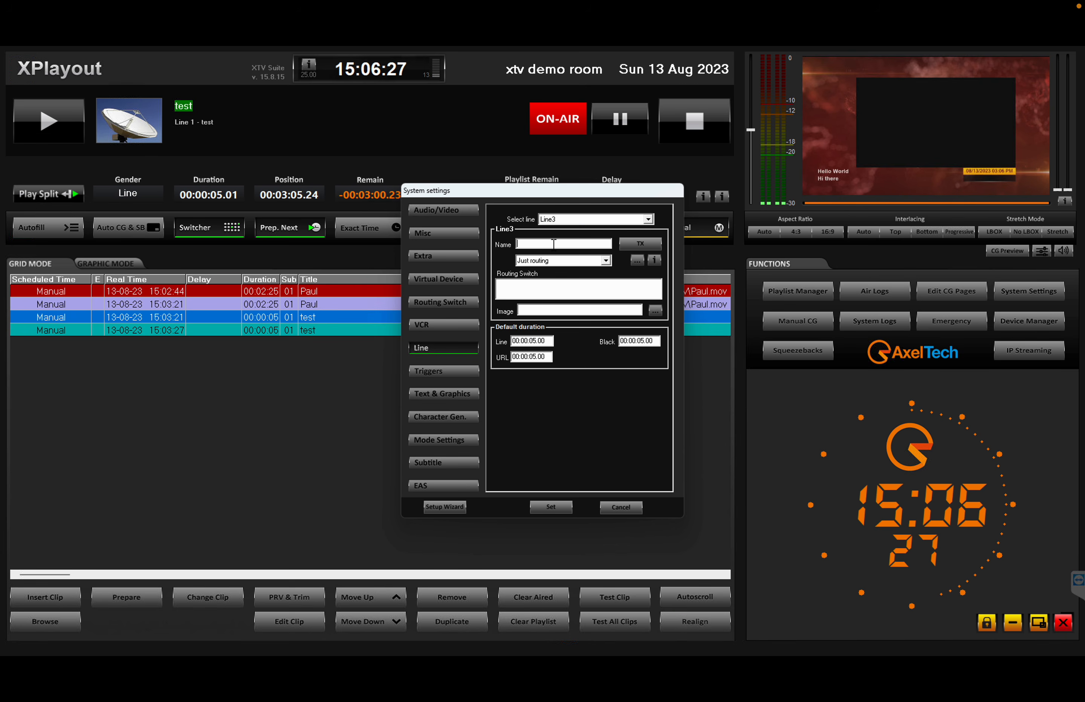
{"action": "type", "text": "WebRTC"}
{"action": "left_click", "coordinate": [606, 260]}
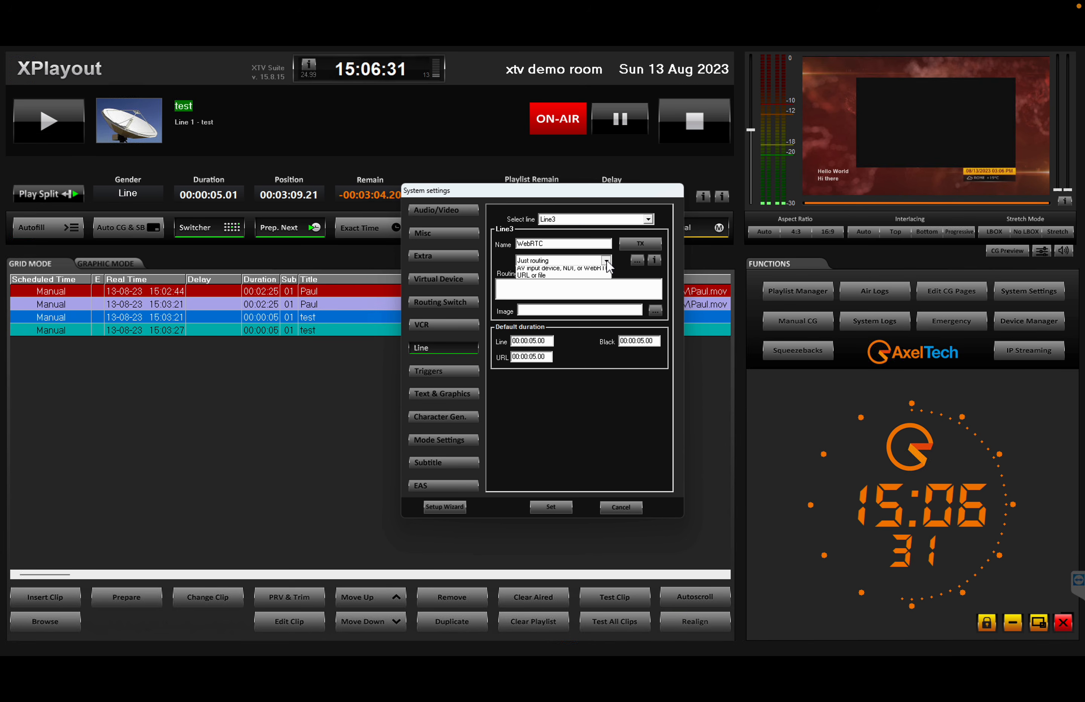
{"action": "left_click", "coordinate": [594, 280]}
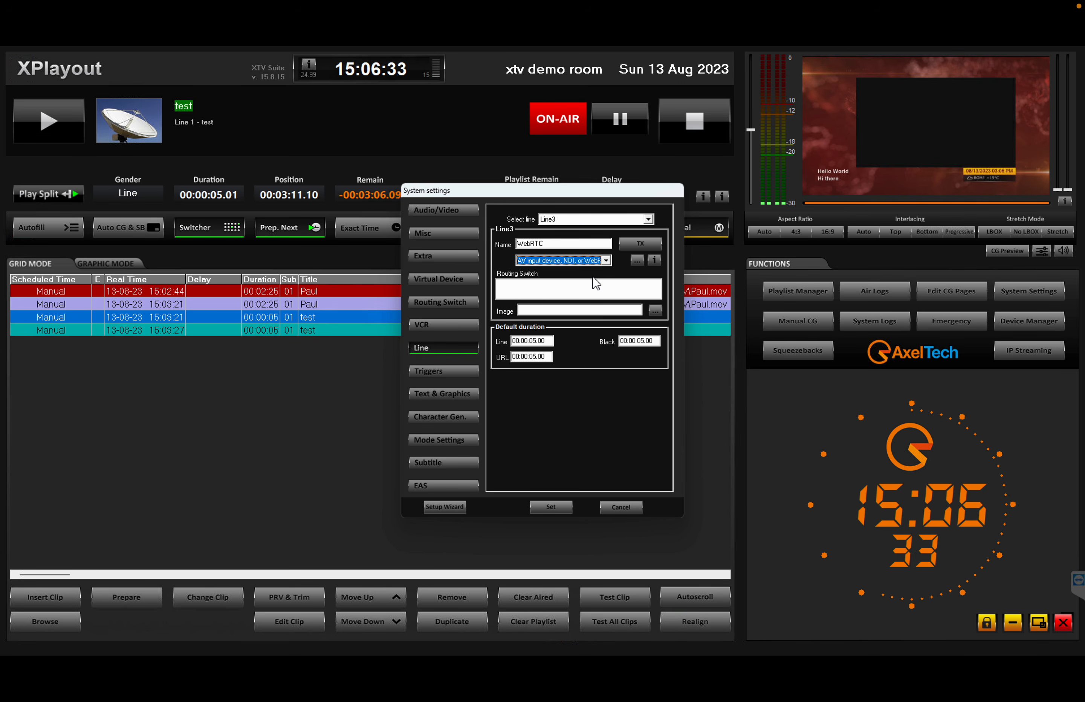
Open Line3's live configuration with WebRTC as the video device and select its source ID.
{"action": "left_click", "coordinate": [636, 260]}
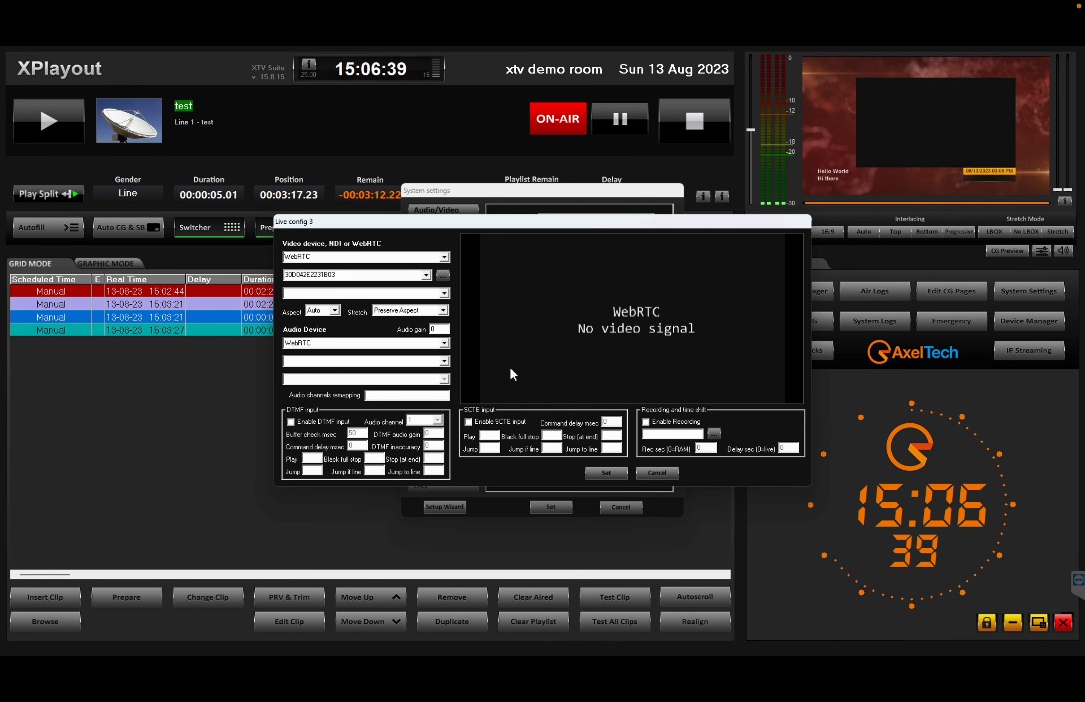
{"action": "left_click", "coordinate": [426, 276]}
{"action": "left_click", "coordinate": [410, 275]}
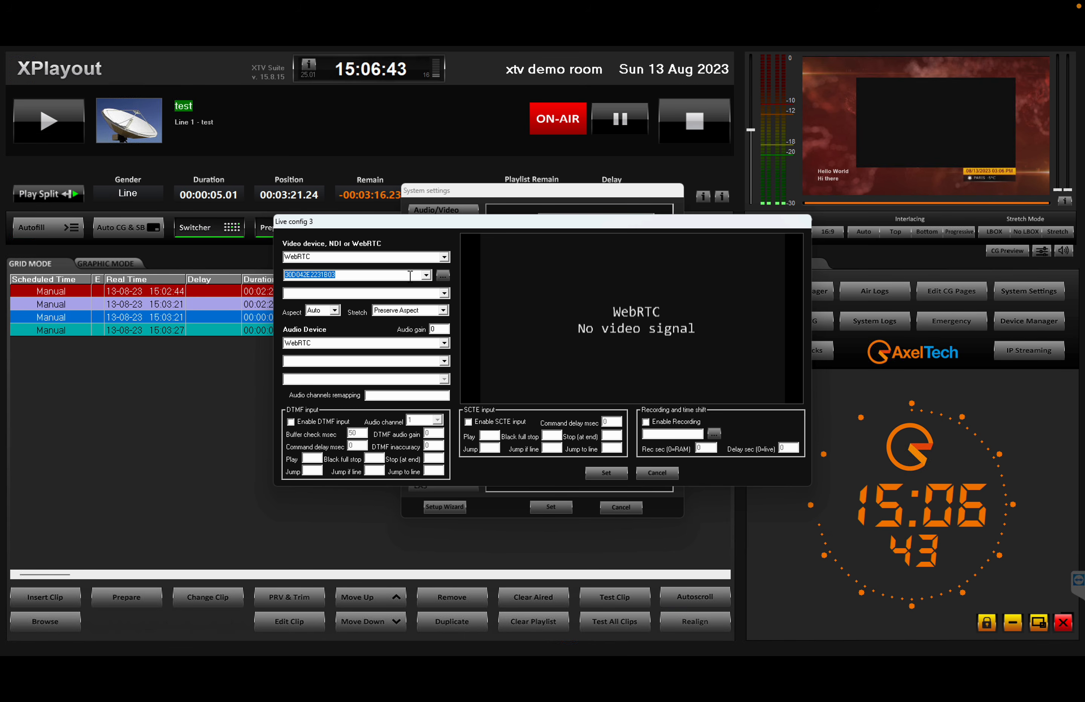
{"action": "left_click", "coordinate": [445, 275]}
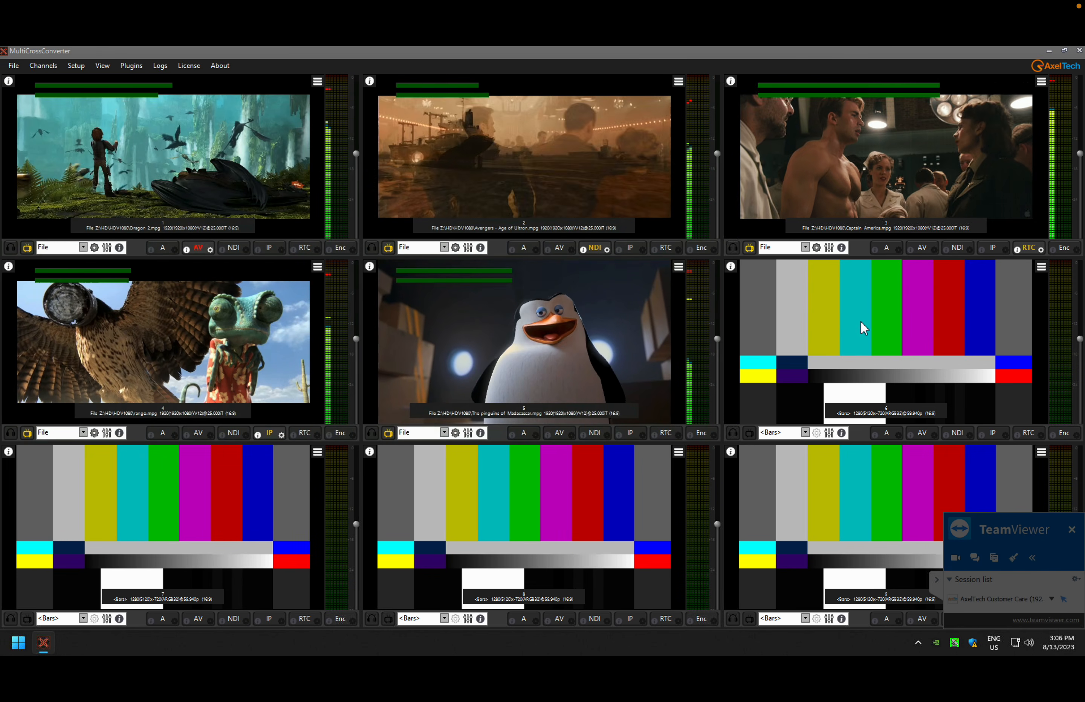
Open channel 3's WebRTC output settings in MultiCrossConverter and compare the Room and Source values with Line3's live configuration.
{"action": "left_click", "coordinate": [1040, 250]}
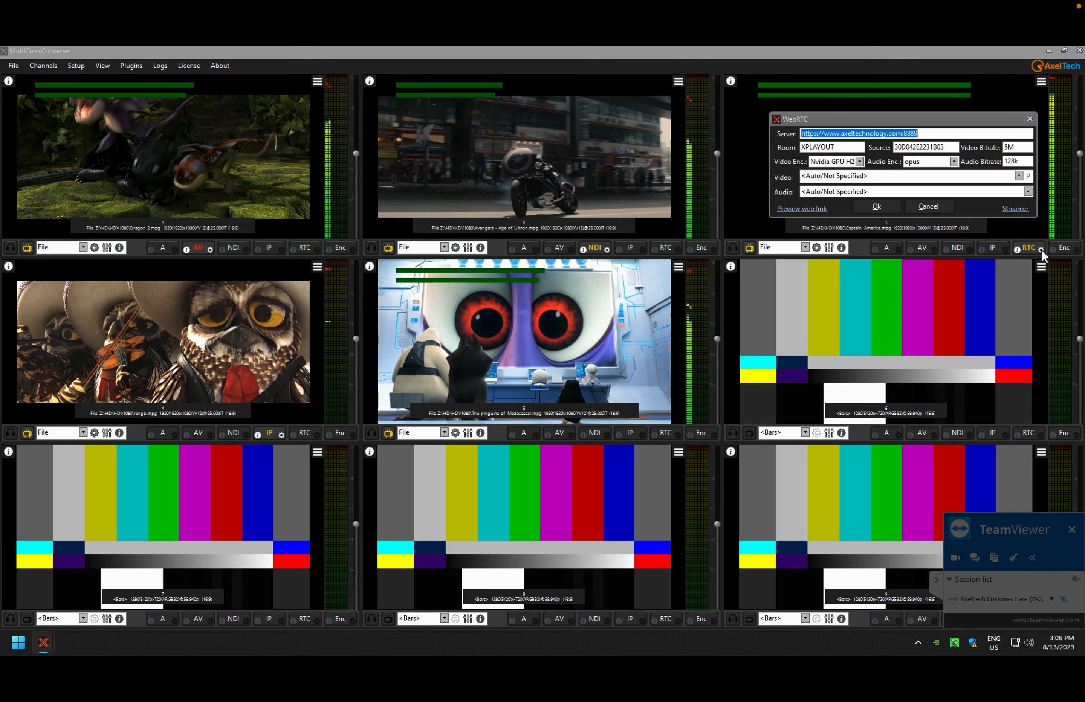
{"action": "left_click", "coordinate": [936, 147]}
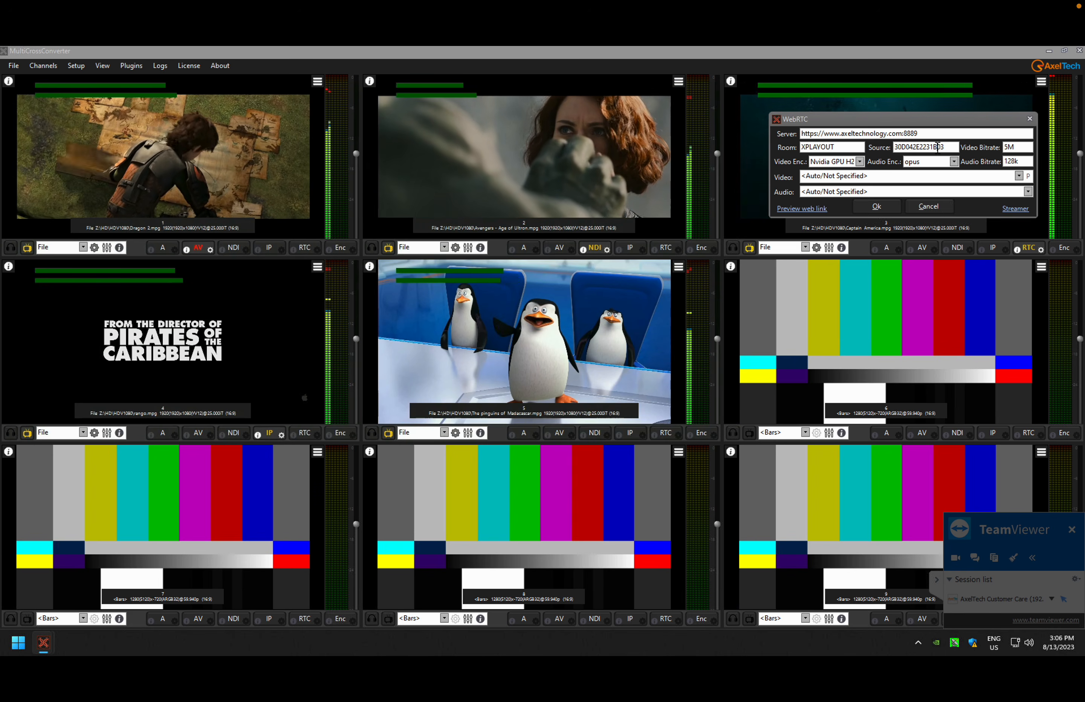
{"action": "double_click", "coordinate": [937, 146]}
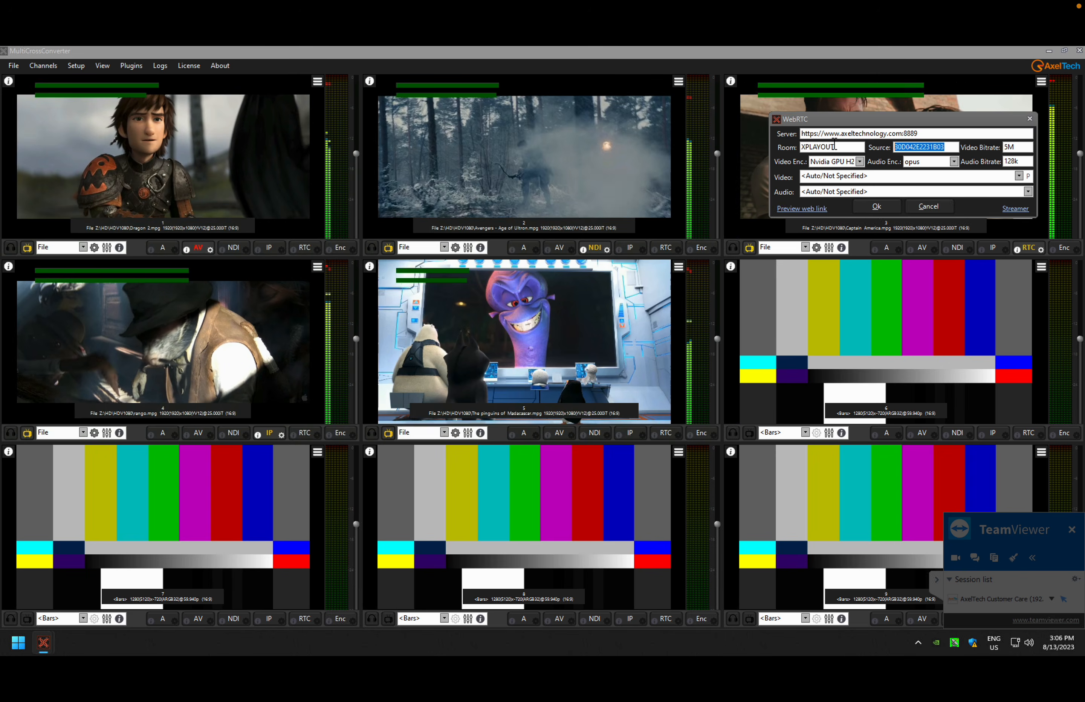
{"action": "key", "text": "ctrl+Left"}
{"action": "key", "text": "ctrl+Right"}
{"action": "key", "text": "ctrl+Right"}
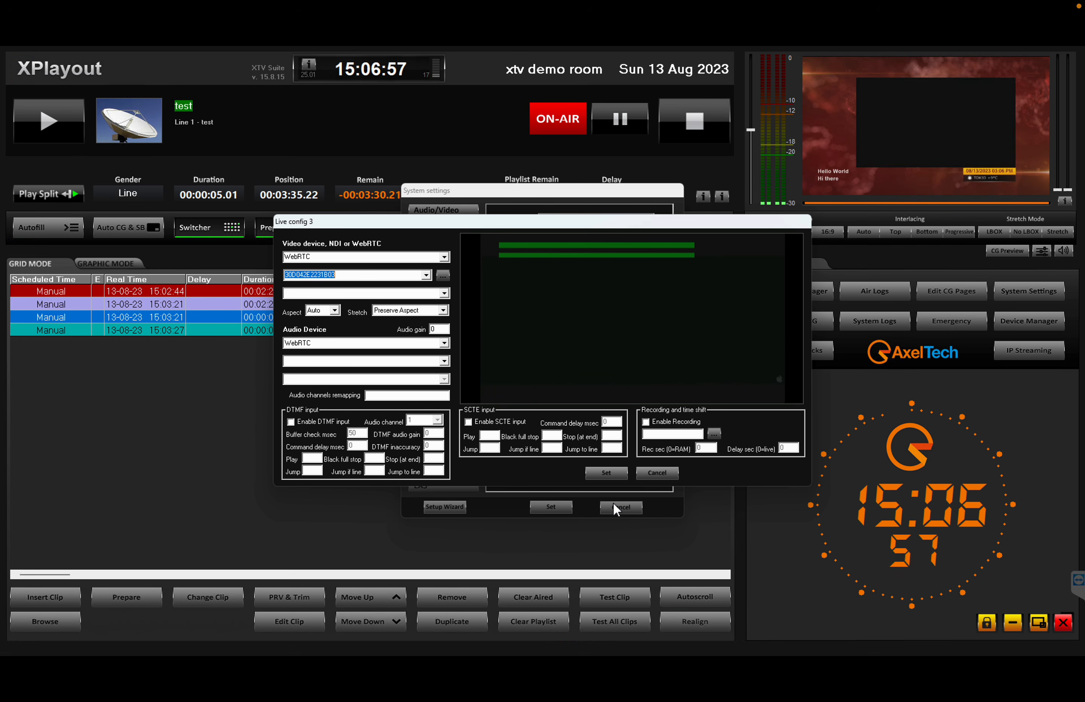
Apply Line3's WebRTC live configuration in the XPlayout line settings.
{"action": "left_click", "coordinate": [599, 474]}
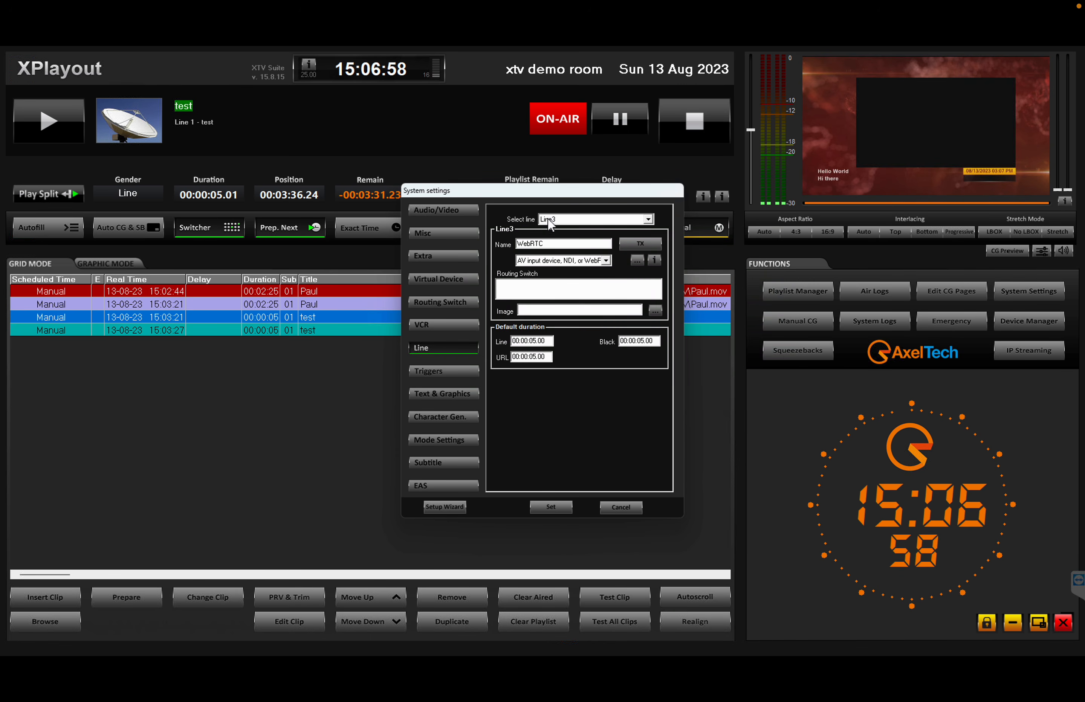
{"action": "left_click", "coordinate": [554, 507]}
{"action": "left_click", "coordinate": [486, 403]}
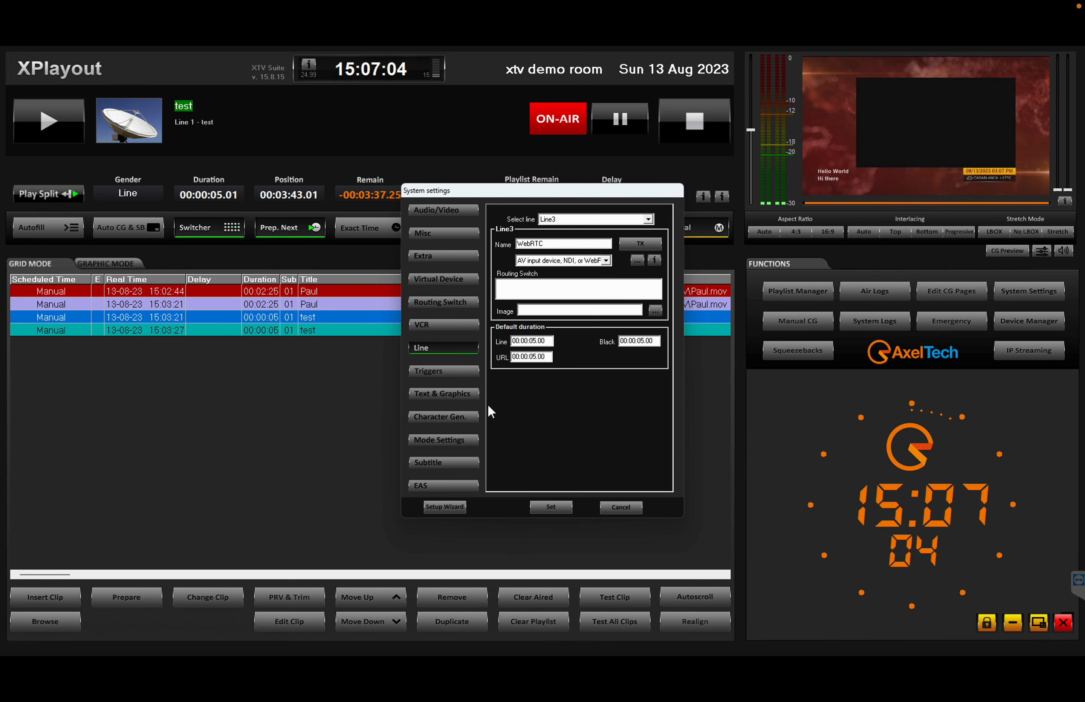
Open Blackmagic Desktop Video Setup from the Windows Control Panel to view the DeckLink Duo connectors.
{"action": "key", "text": "super"}
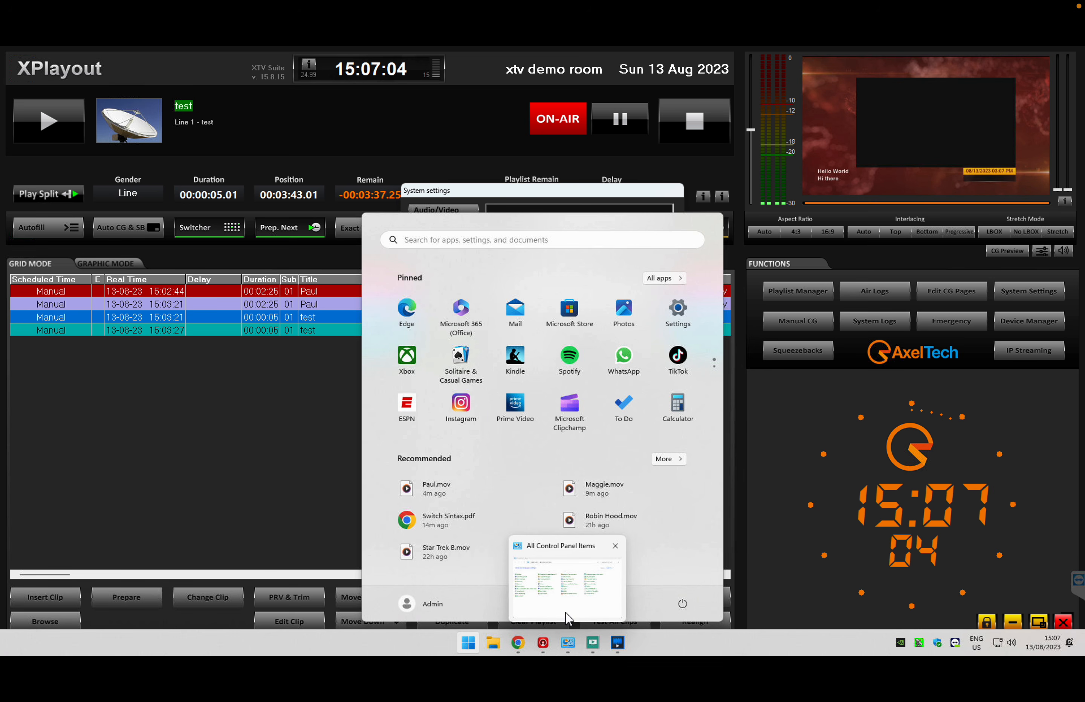
{"action": "left_click", "coordinate": [568, 642]}
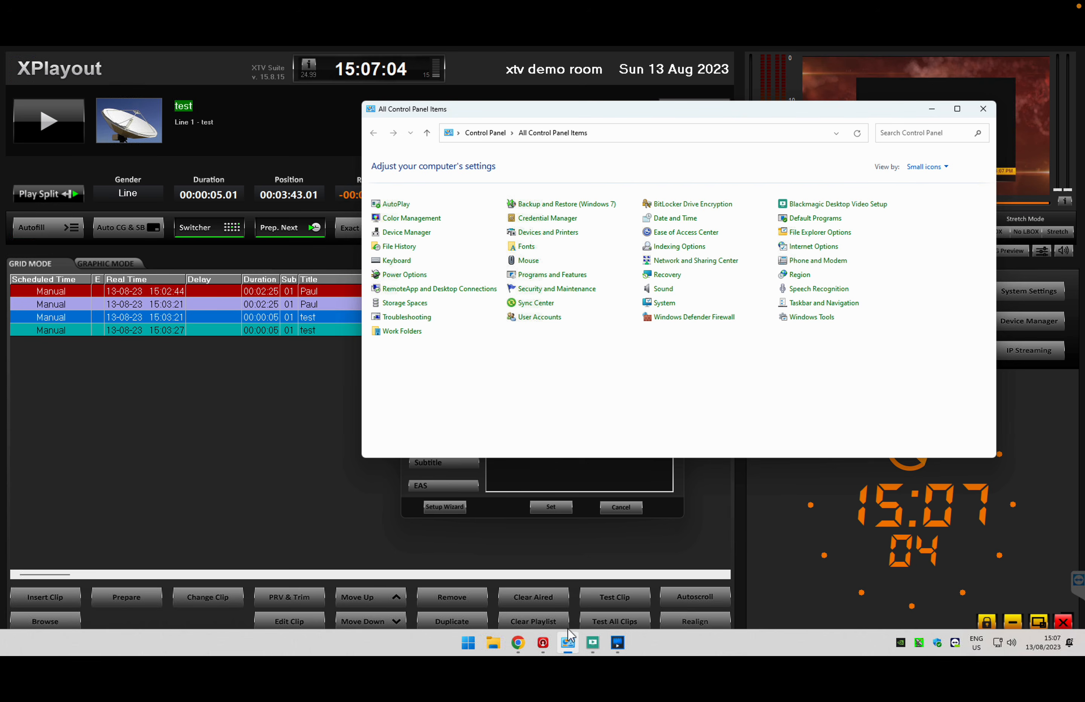
{"action": "left_click", "coordinate": [819, 206]}
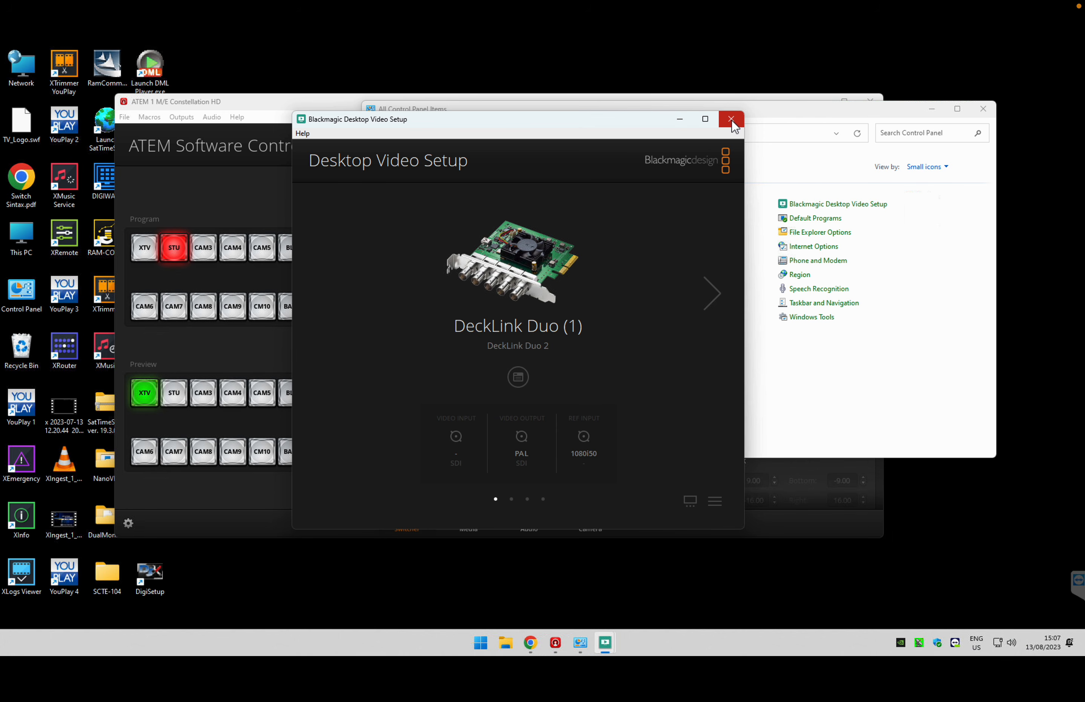
Close the Control Panel, ATEM Software Control and Blackmagic Desktop Video Setup, discarding the DeckLink Duo (2) connector settings.
{"action": "left_click", "coordinate": [732, 119]}
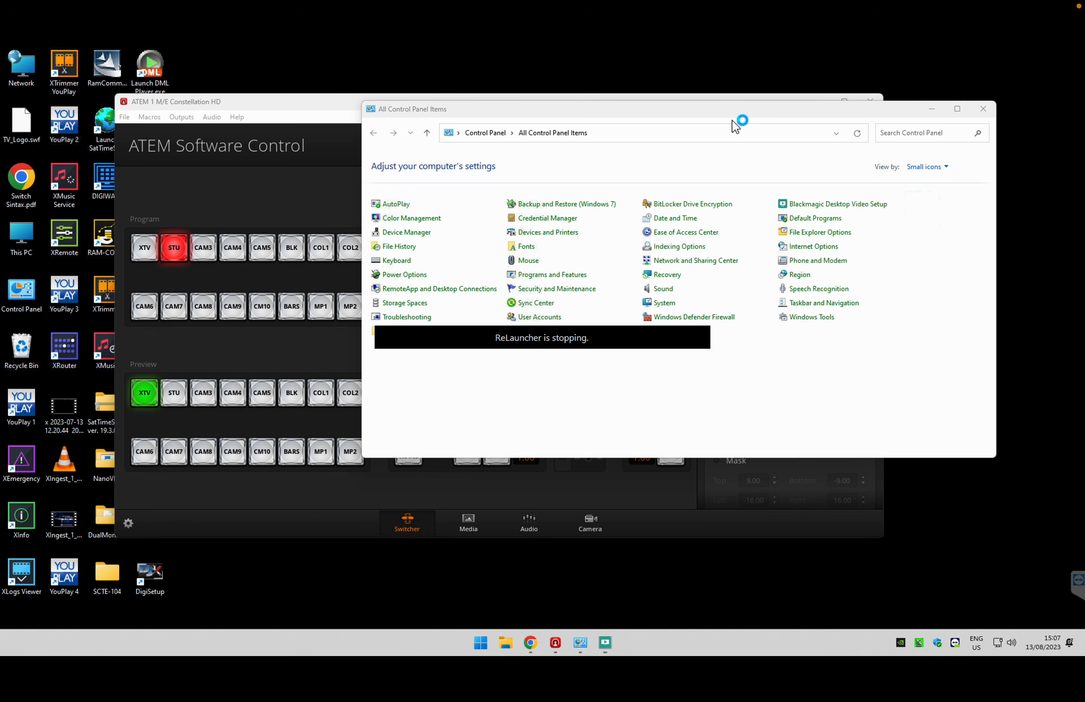
{"action": "left_click", "coordinate": [982, 110]}
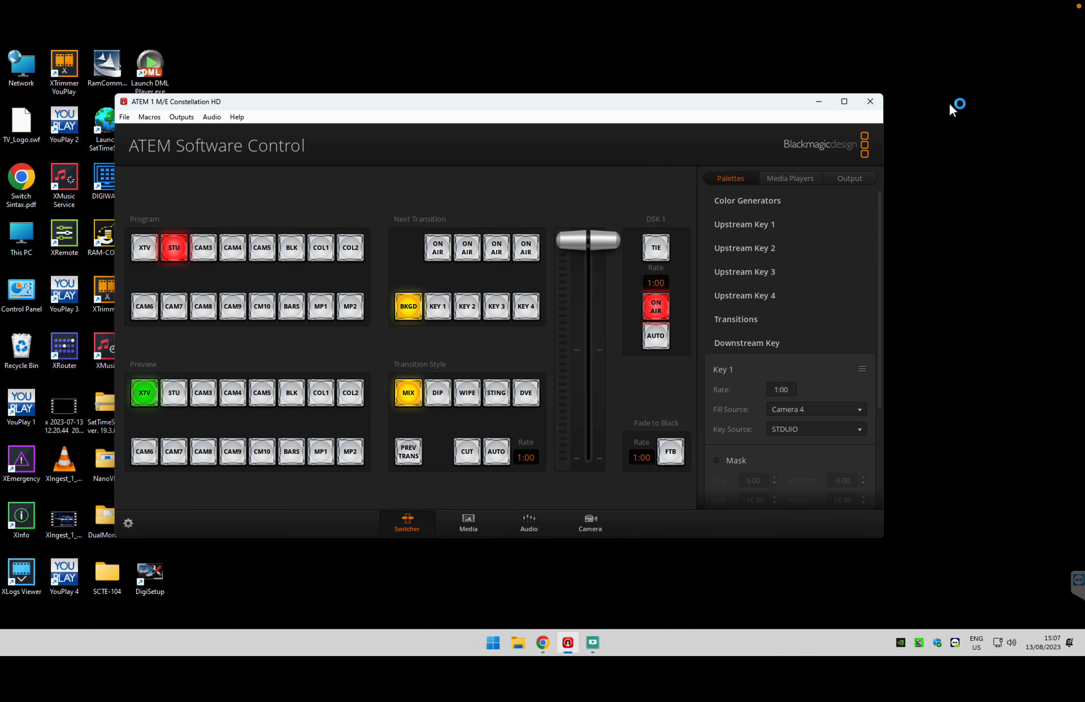
{"action": "left_click", "coordinate": [870, 102]}
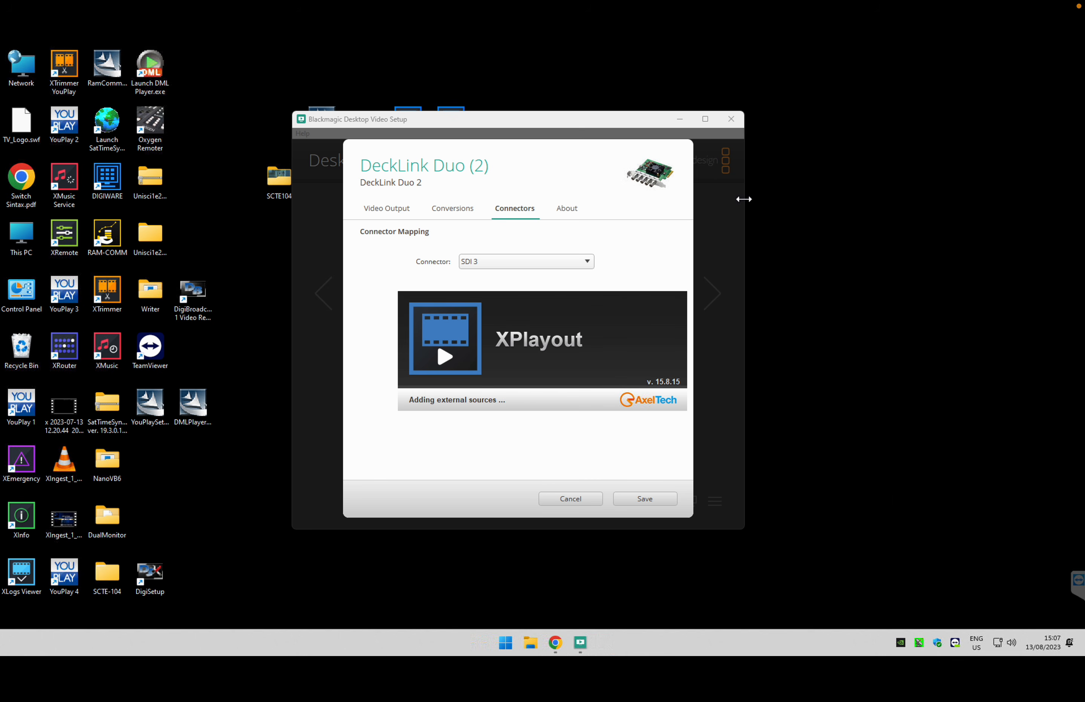
{"action": "left_click", "coordinate": [585, 498]}
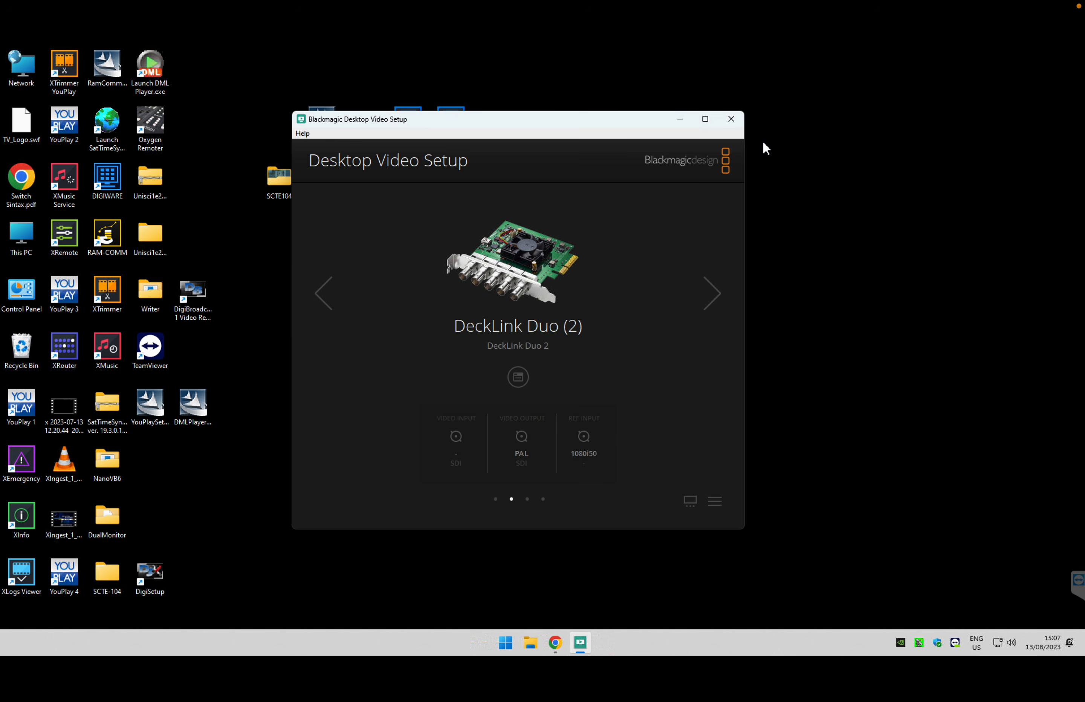
{"action": "left_click", "coordinate": [738, 120]}
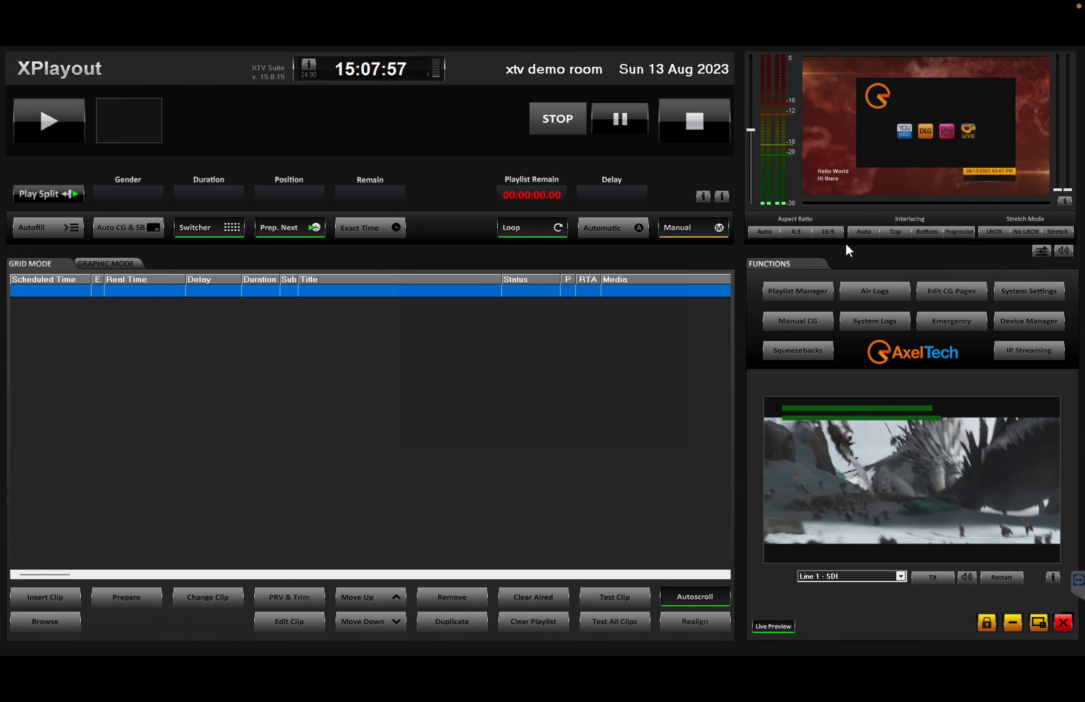
Turn off XPlayout's Switcher mode and the active squeezeback, returning to the functions overview.
{"action": "left_click", "coordinate": [197, 224]}
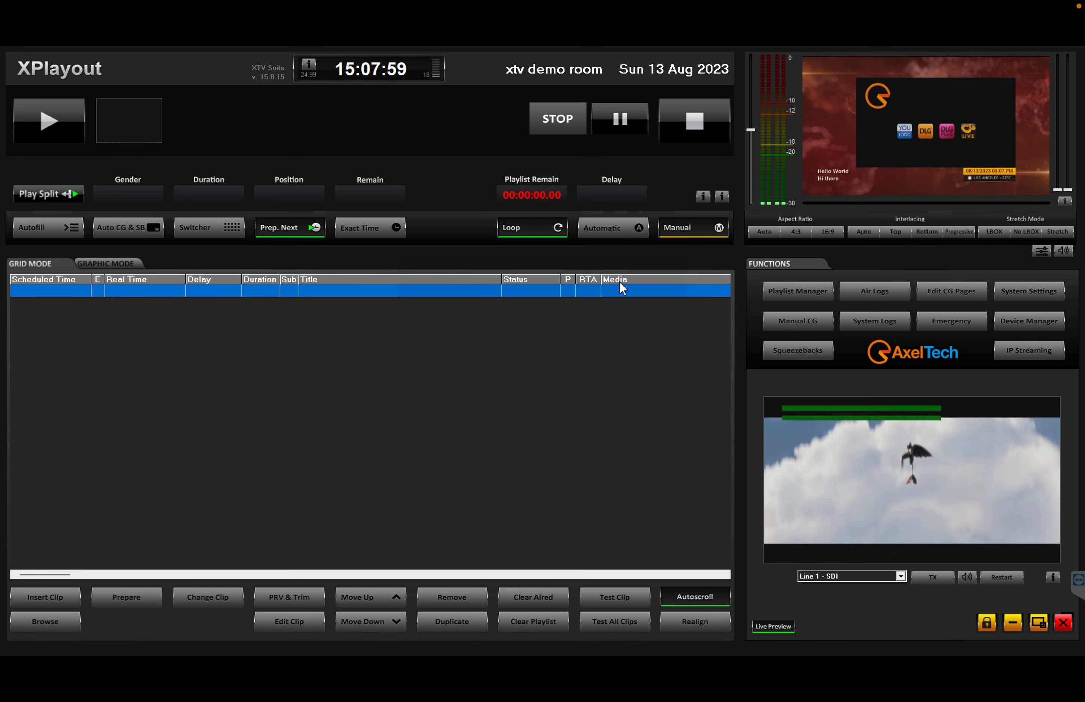
{"action": "left_click", "coordinate": [785, 354]}
{"action": "left_click", "coordinate": [787, 292]}
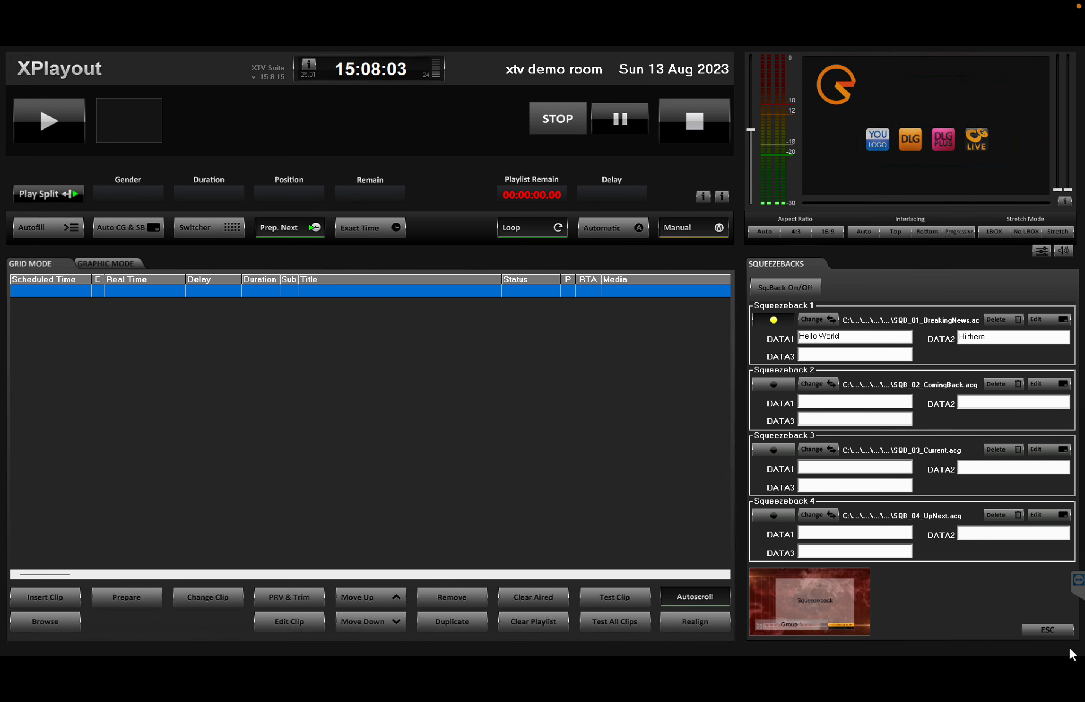
{"action": "left_click", "coordinate": [1049, 630]}
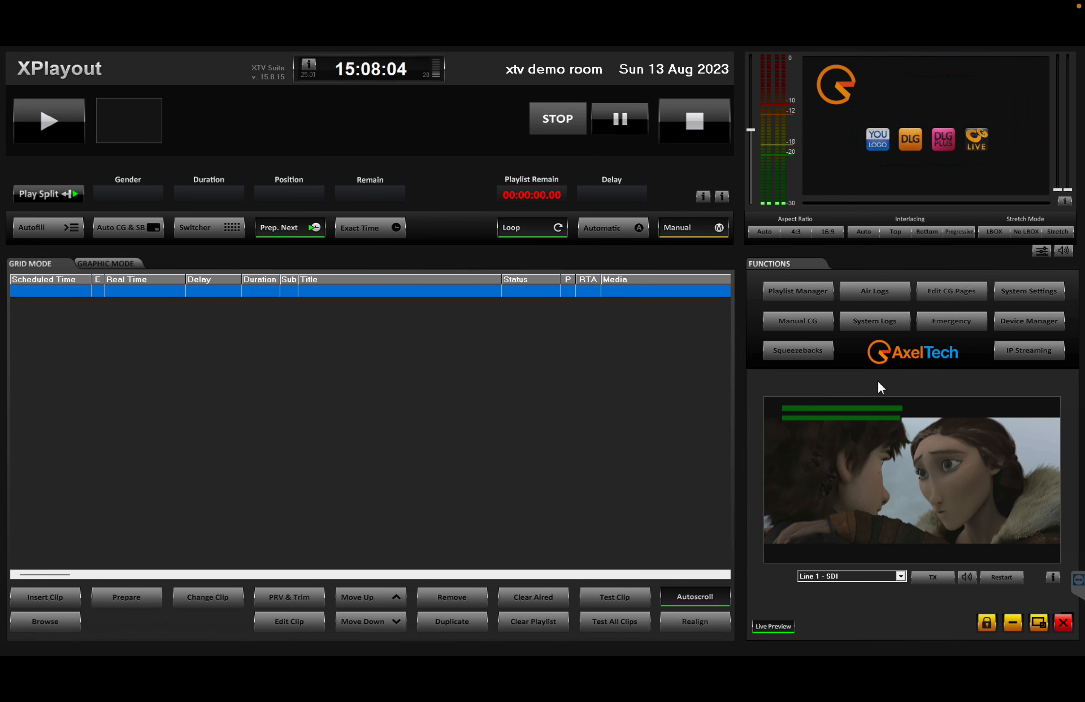
Turn off the on-air graphics in the Manual CG page and return to the functions overview.
{"action": "left_click", "coordinate": [806, 325]}
{"action": "left_click", "coordinate": [786, 291]}
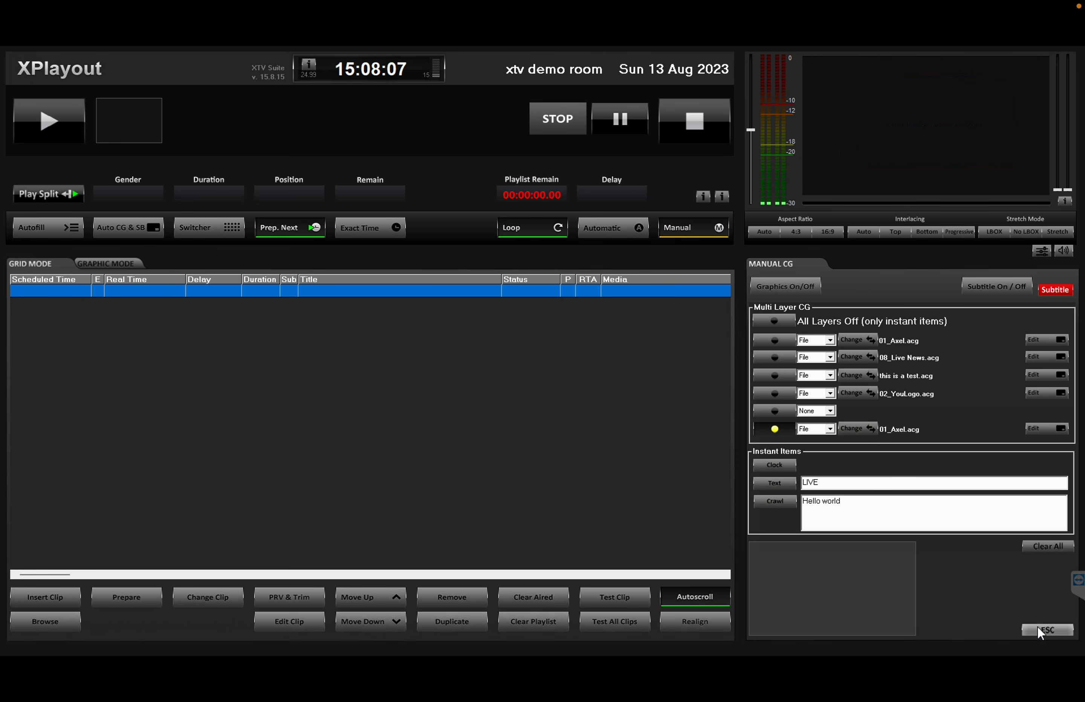
{"action": "left_click", "coordinate": [1040, 629]}
Switch the live preview off and back on with Line 1 - SDI as the previewed line.
{"action": "left_click", "coordinate": [761, 627]}
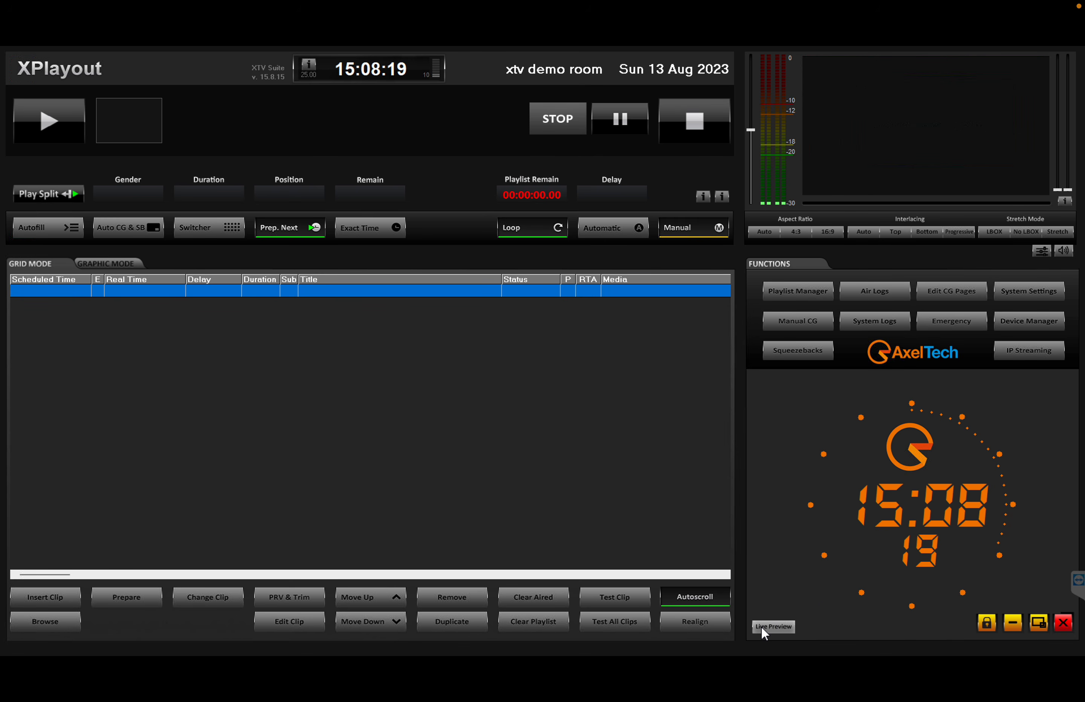
{"action": "left_click", "coordinate": [783, 627]}
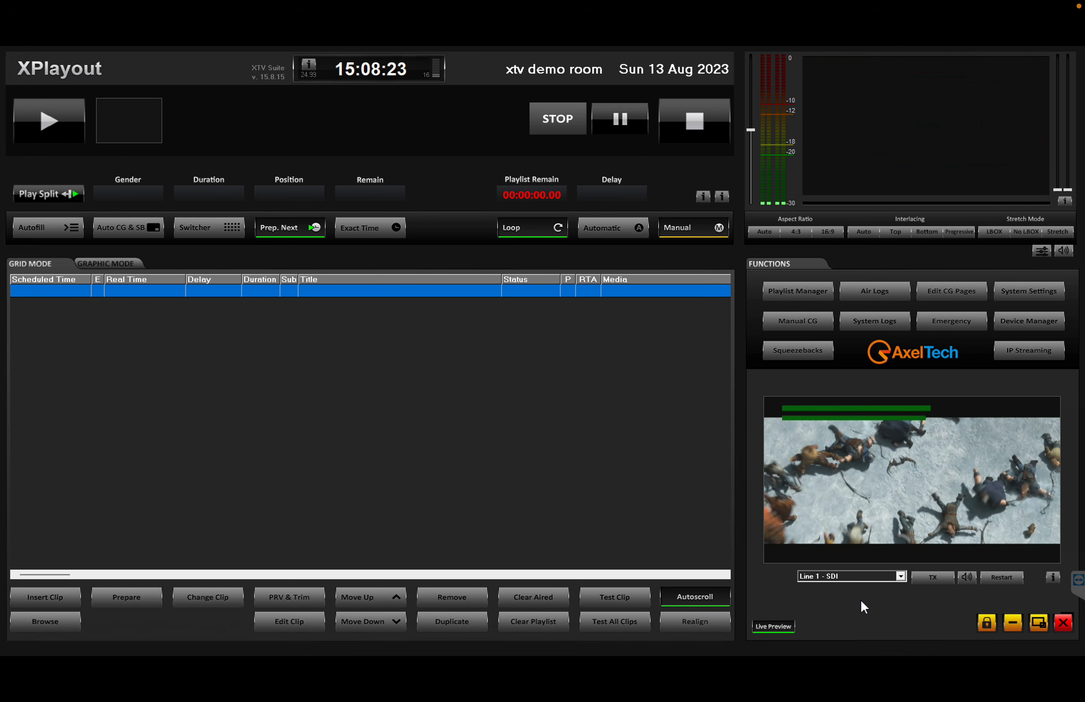
{"action": "left_click", "coordinate": [851, 576]}
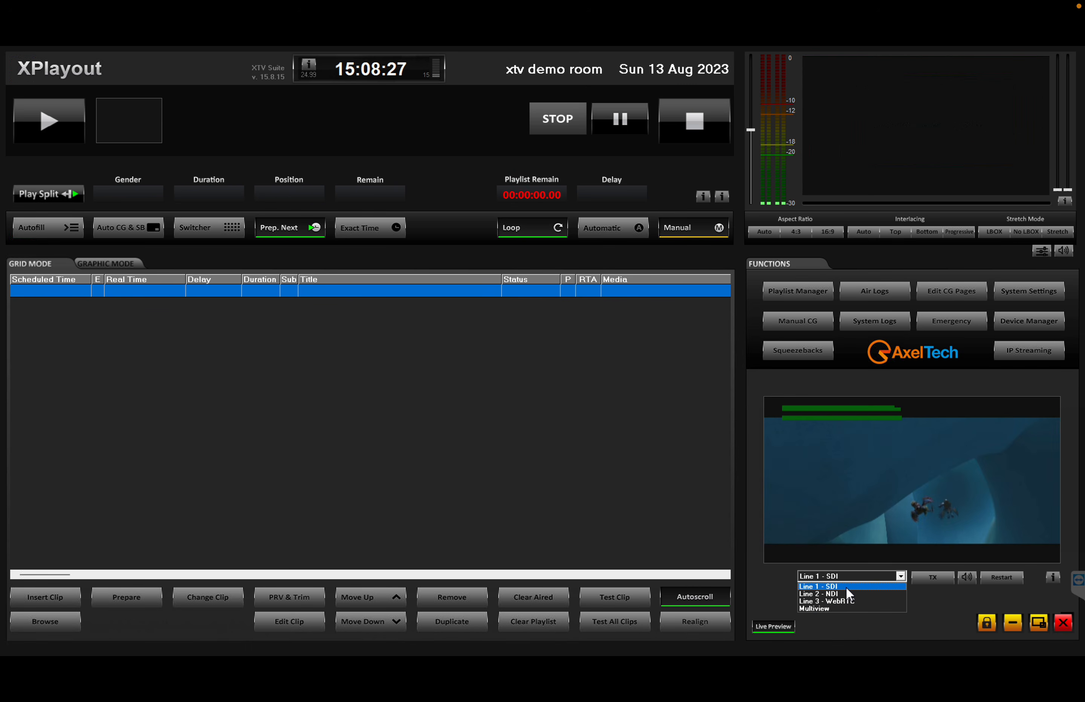
{"action": "left_click", "coordinate": [846, 587]}
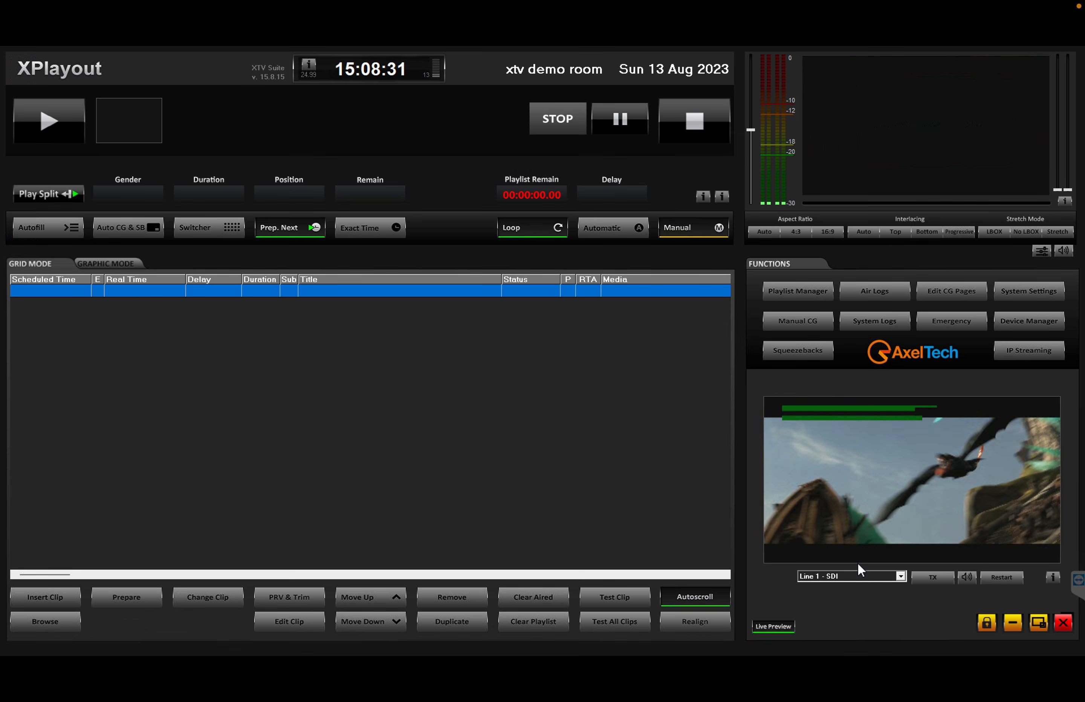
Preview Line 2 - NDI and Line 3 - WebRTC in turn, and set the live preview to Multiview.
{"action": "left_click", "coordinate": [846, 577]}
{"action": "left_click", "coordinate": [840, 594]}
{"action": "left_click", "coordinate": [844, 577]}
{"action": "left_click", "coordinate": [844, 600]}
{"action": "left_click", "coordinate": [845, 575]}
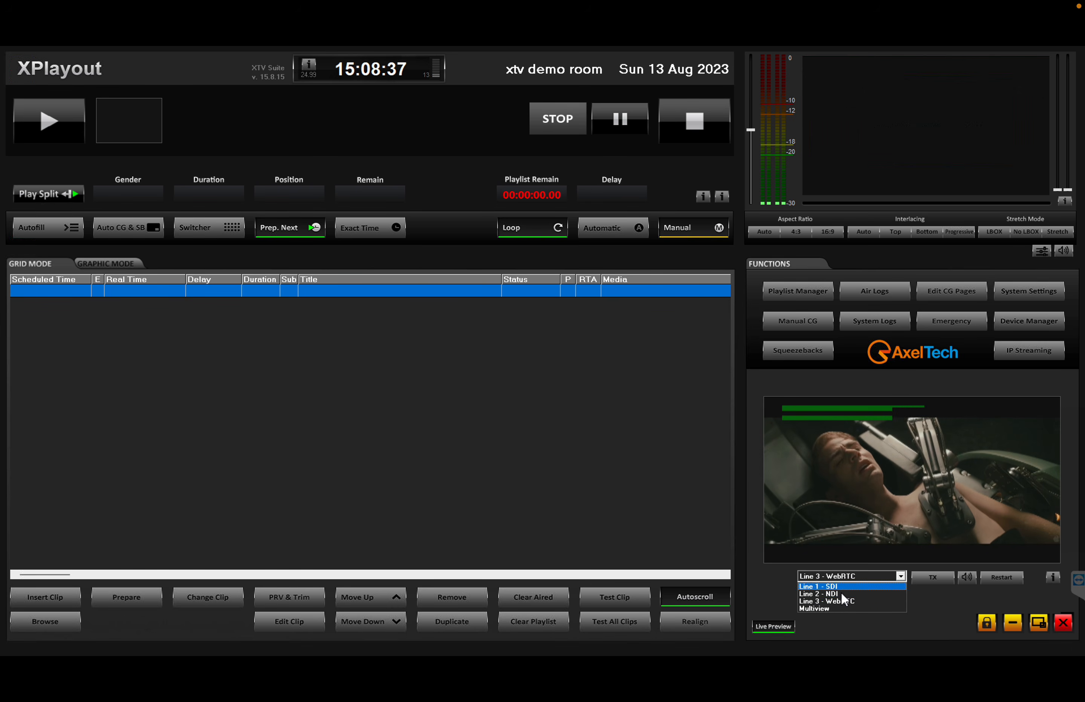
{"action": "left_click", "coordinate": [838, 604]}
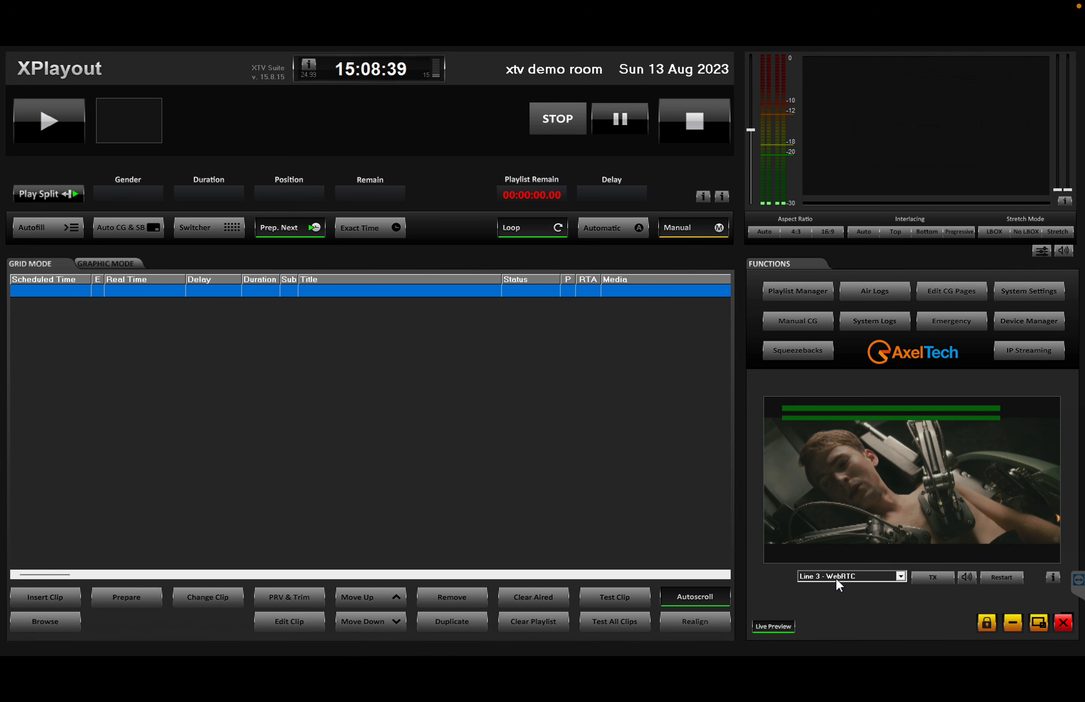
{"action": "left_click", "coordinate": [835, 577]}
{"action": "left_click", "coordinate": [832, 607]}
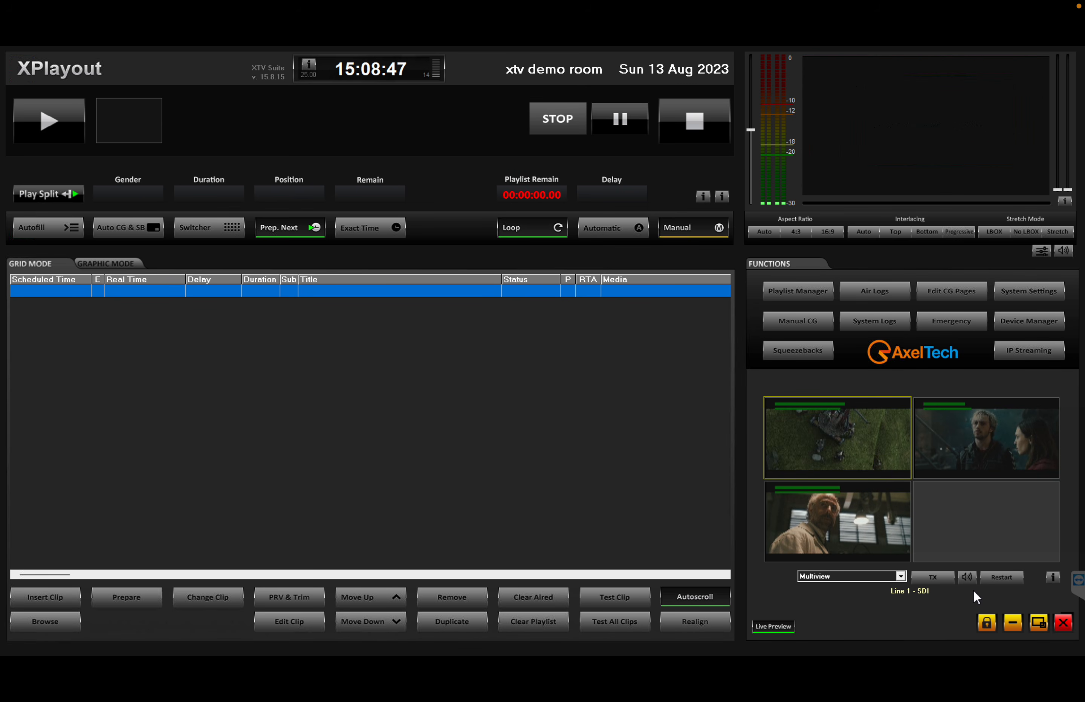
Review the AV input information for Line 1 - SDI, including its video and audio format details.
{"action": "left_click", "coordinate": [1052, 577]}
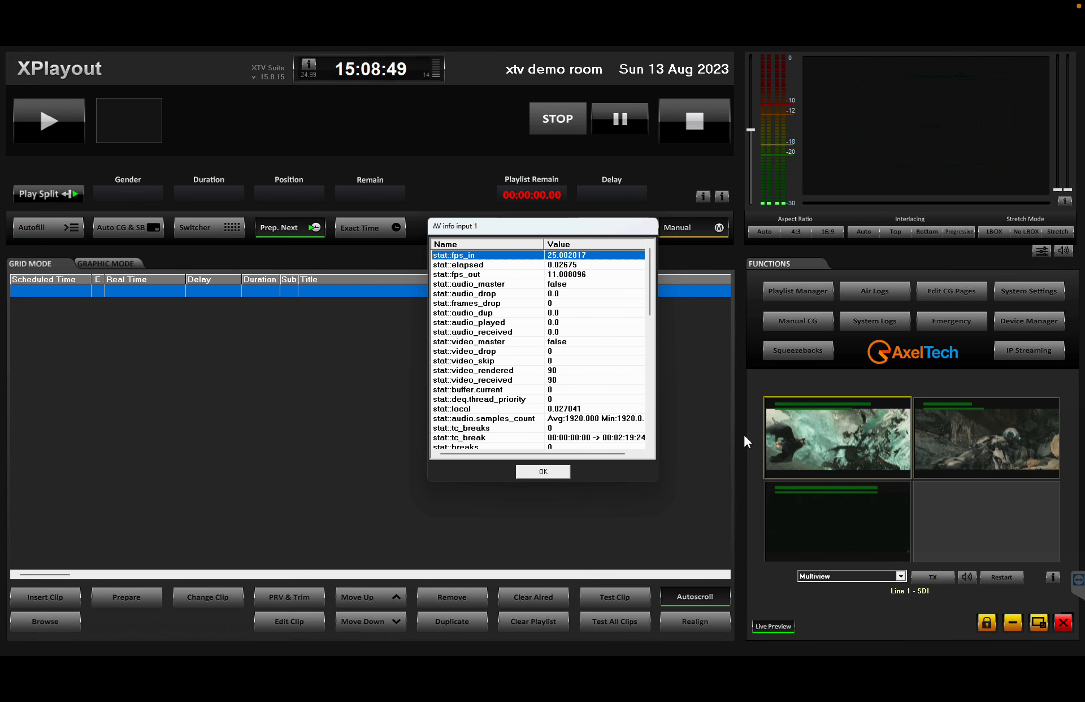
{"action": "left_click_drag", "start_coordinate": [653, 332], "coordinate": [645, 447]}
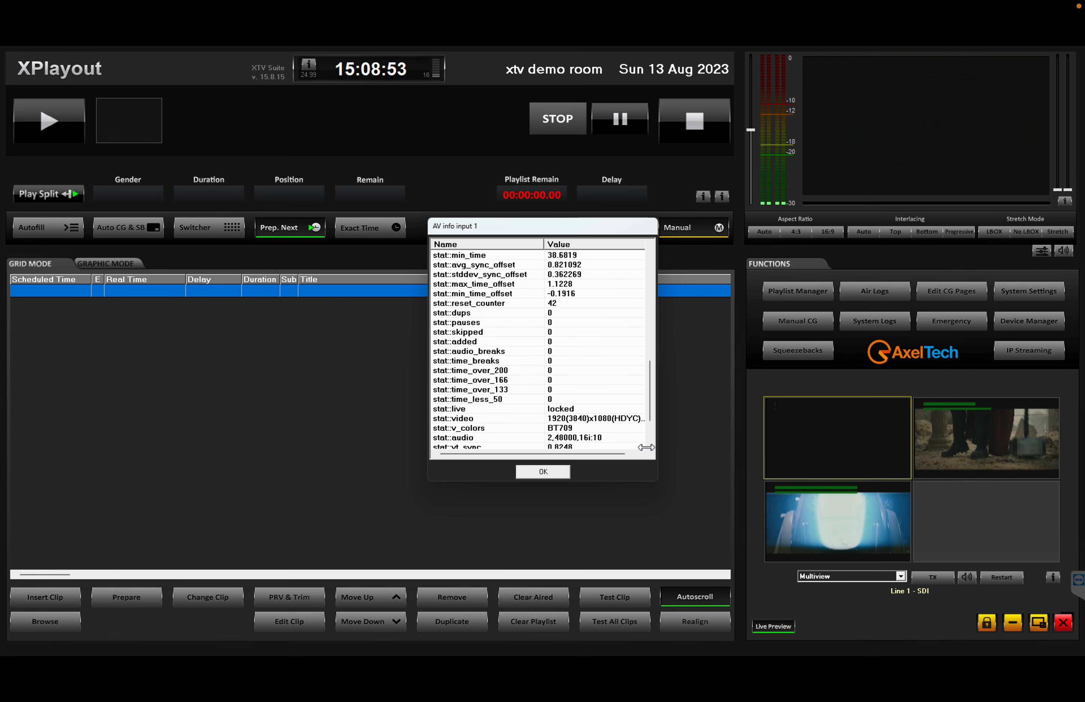
{"action": "left_click", "coordinate": [542, 472]}
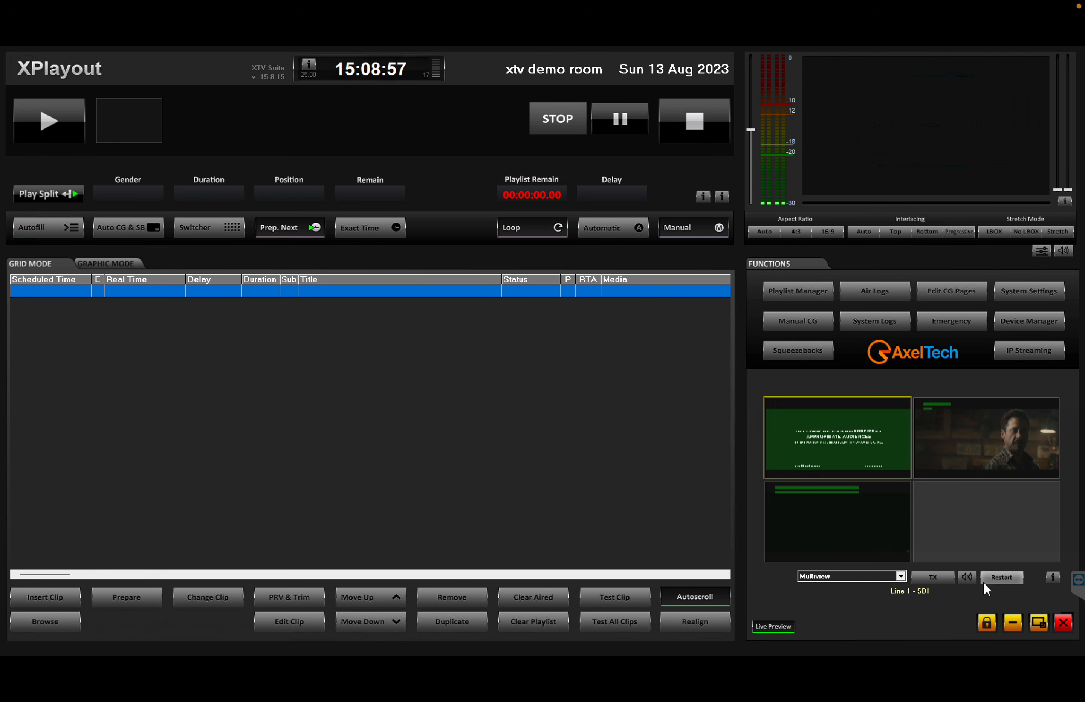
Toggle audio listening for Line 1 and check the default playback device in the Windows Sound settings.
{"action": "left_click", "coordinate": [969, 577]}
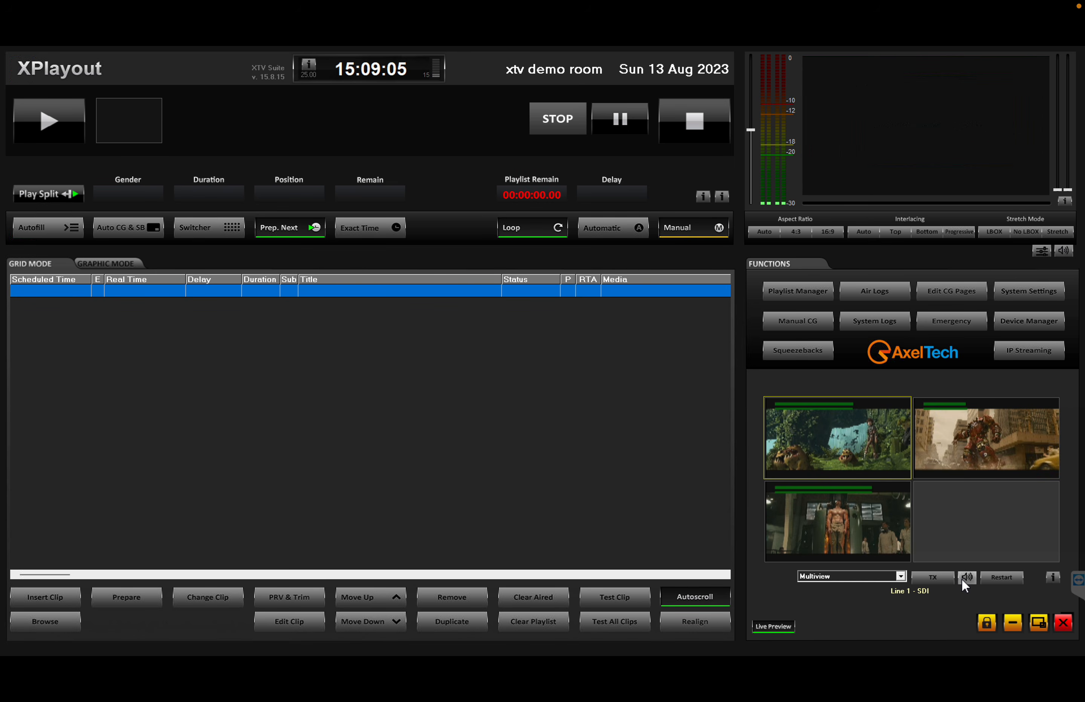
{"action": "key", "text": "super"}
{"action": "type", "text": "control"}
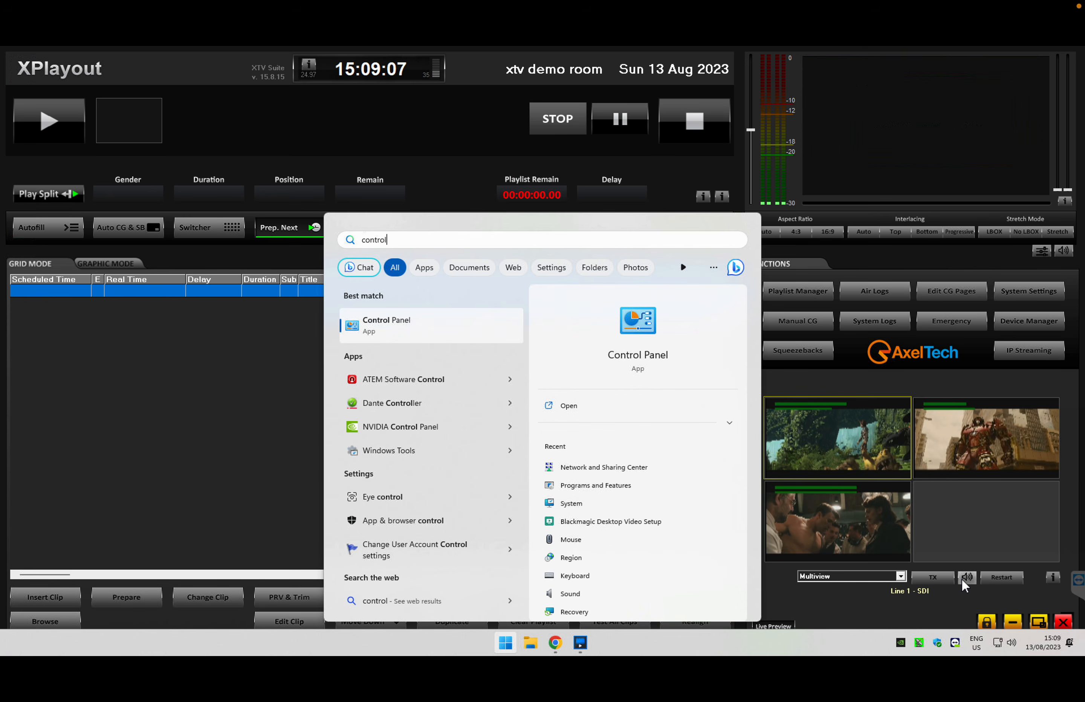
{"action": "key", "text": "Return"}
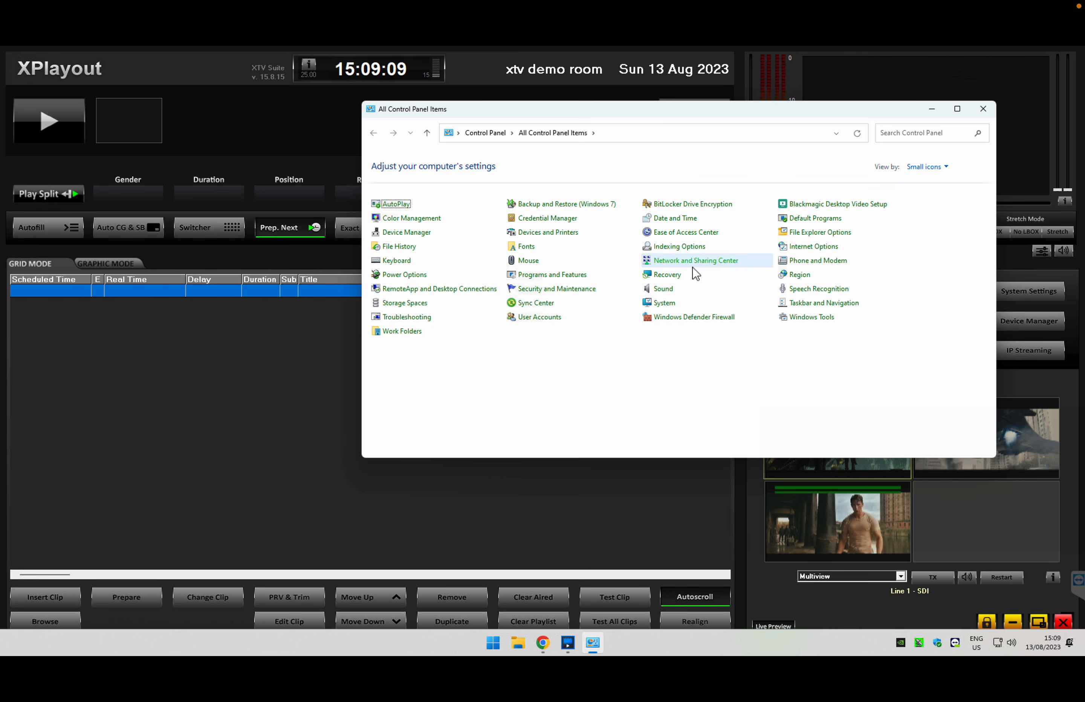
{"action": "left_click", "coordinate": [667, 291]}
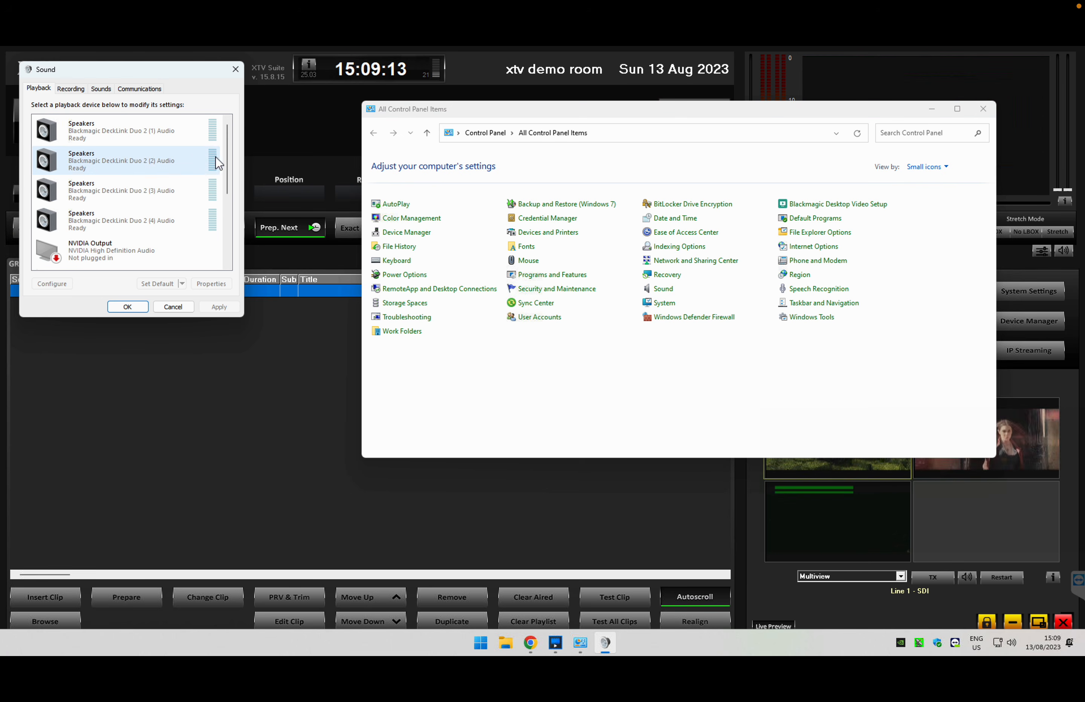
{"action": "left_click_drag", "start_coordinate": [227, 157], "coordinate": [228, 236]}
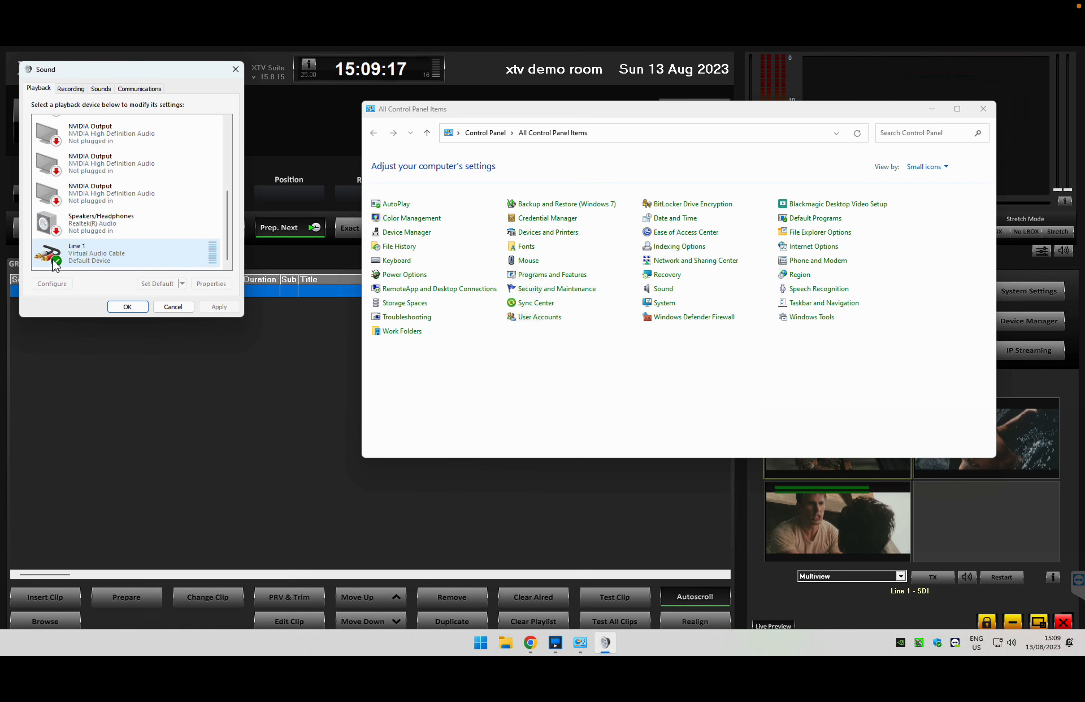
{"action": "left_click", "coordinate": [172, 306]}
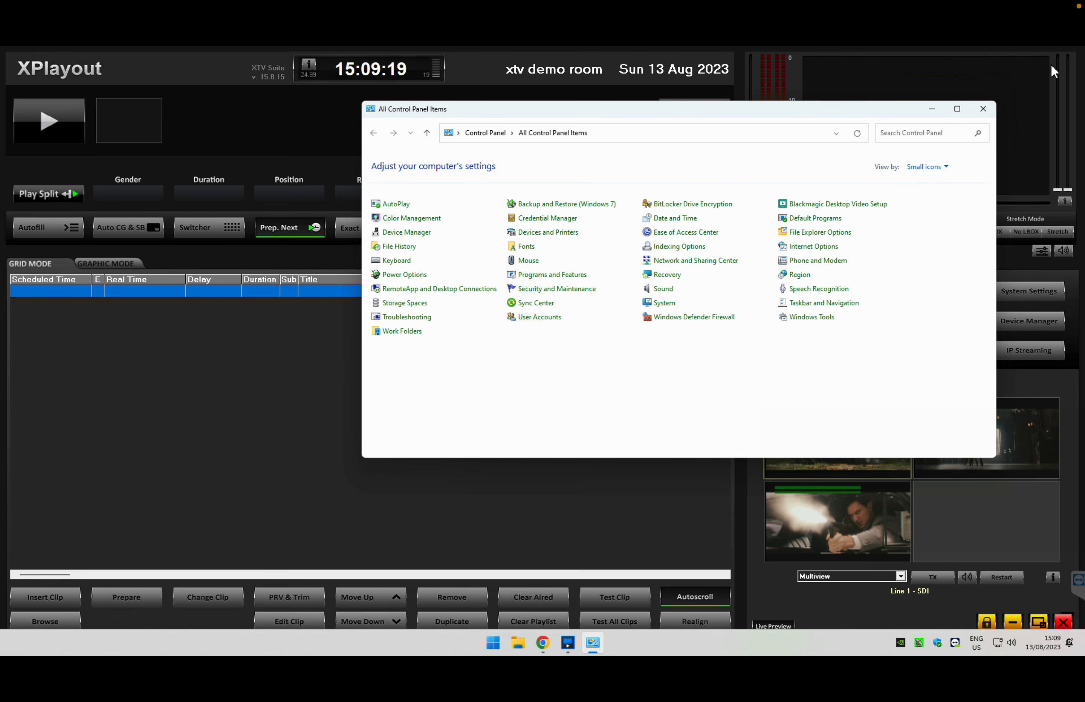
{"action": "left_click", "coordinate": [983, 109]}
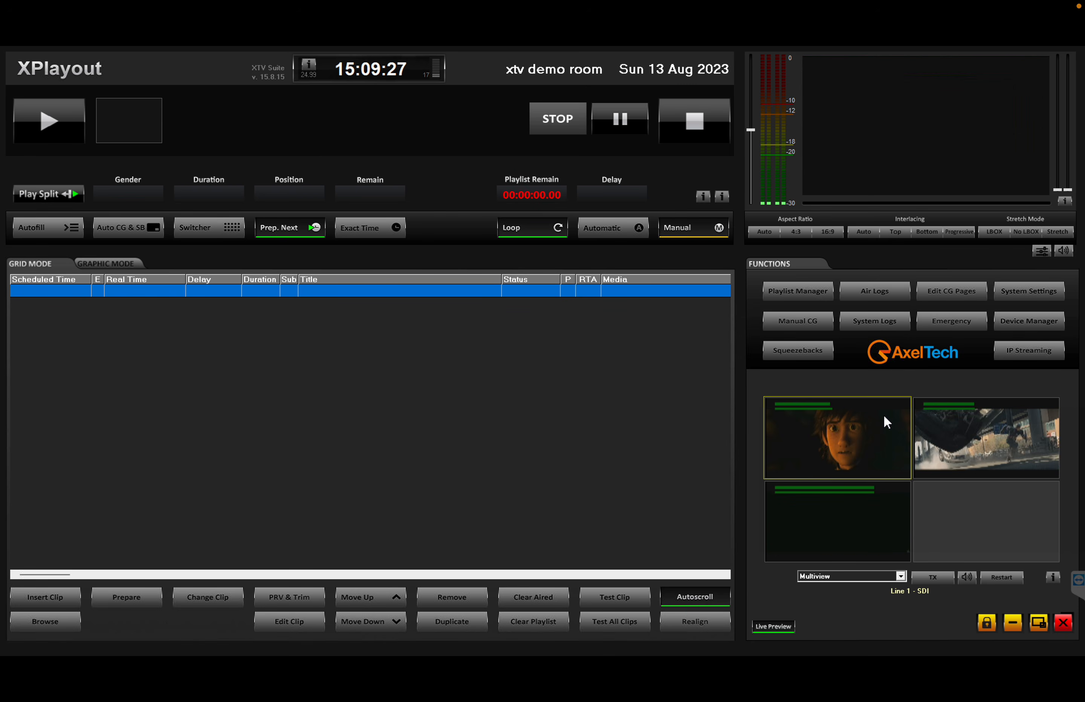
Put Line 1 - SDI on air, restart the Line 3 - WebRTC input and reselect Line 1 in the multiview.
{"action": "left_click", "coordinate": [938, 575]}
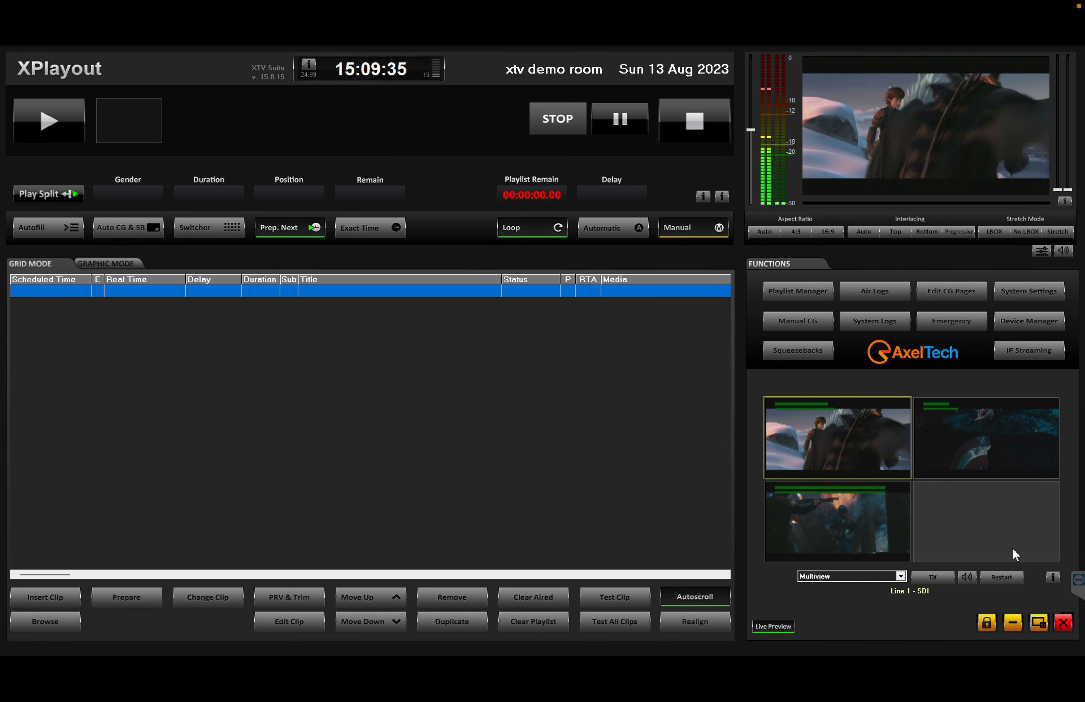
{"action": "left_click", "coordinate": [888, 508]}
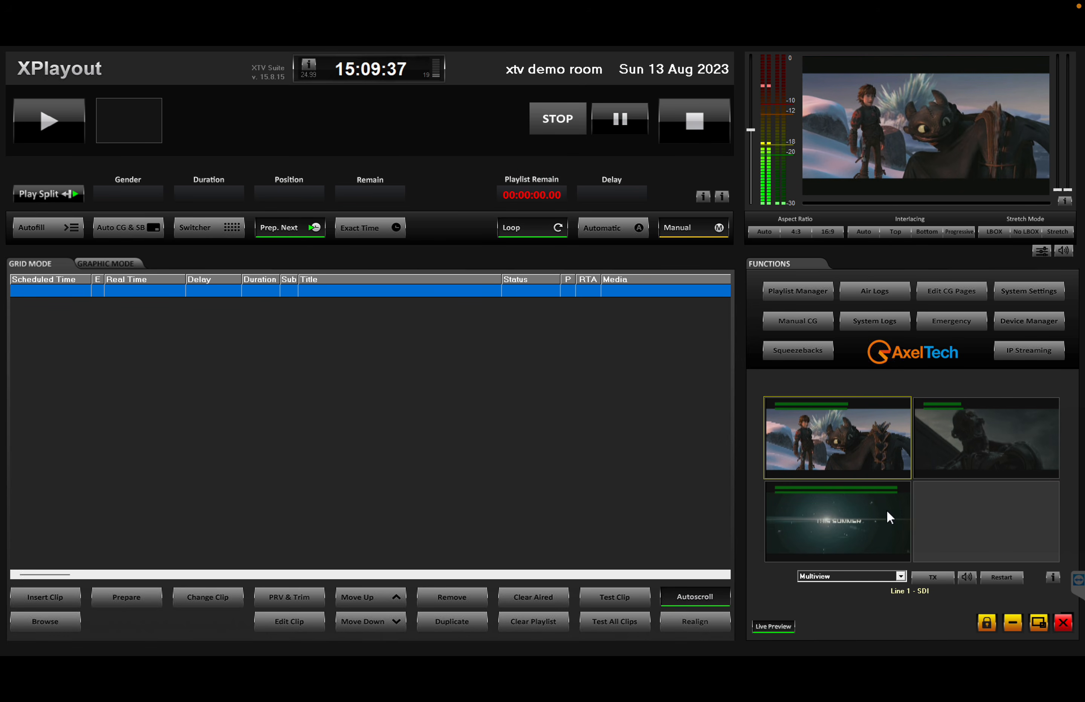
{"action": "left_click", "coordinate": [1003, 577]}
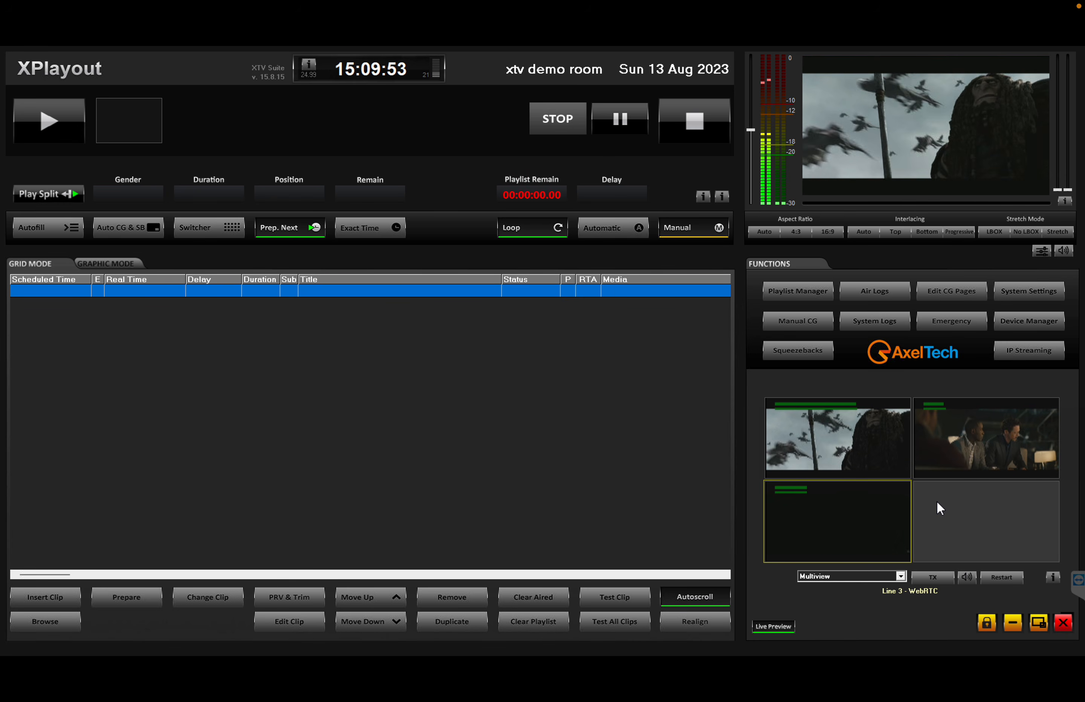
{"action": "left_click", "coordinate": [887, 468]}
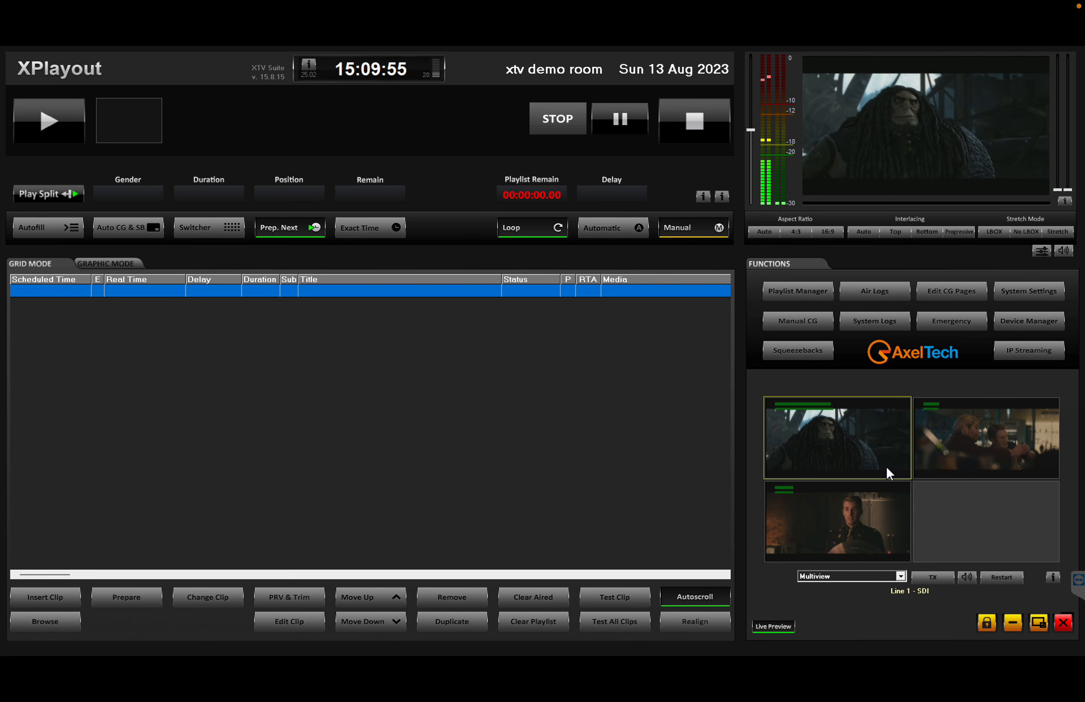
Open the Line page of the system settings and display Line1's configuration with its routing switch command.
{"action": "left_click", "coordinate": [1027, 295]}
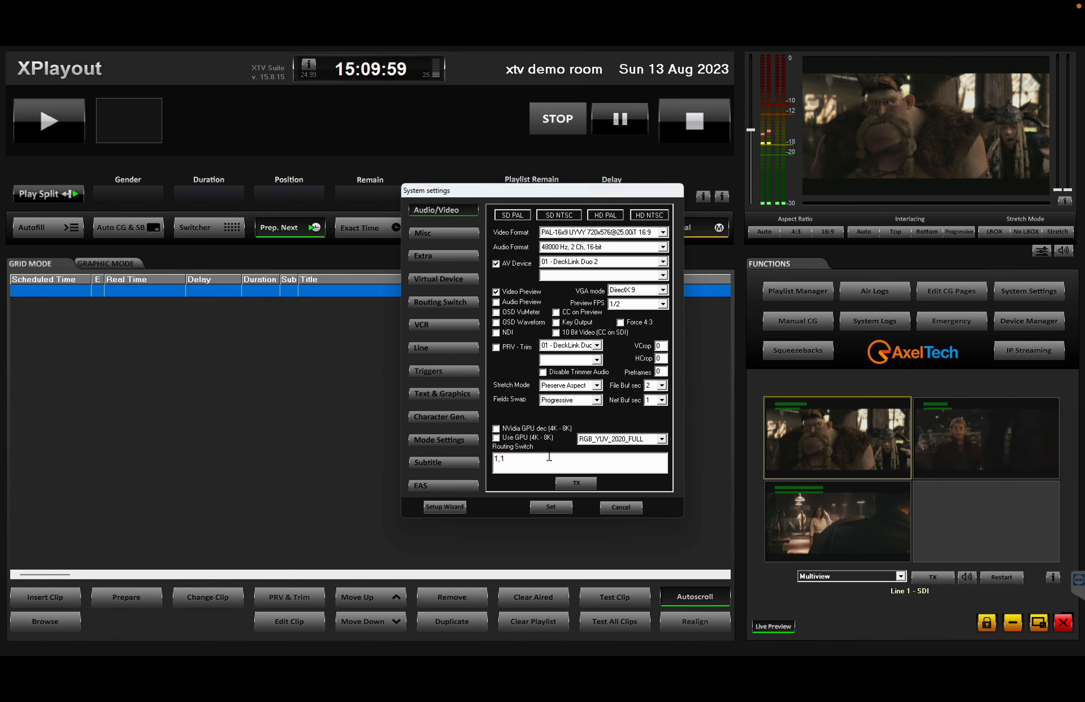
{"action": "left_click", "coordinate": [459, 351]}
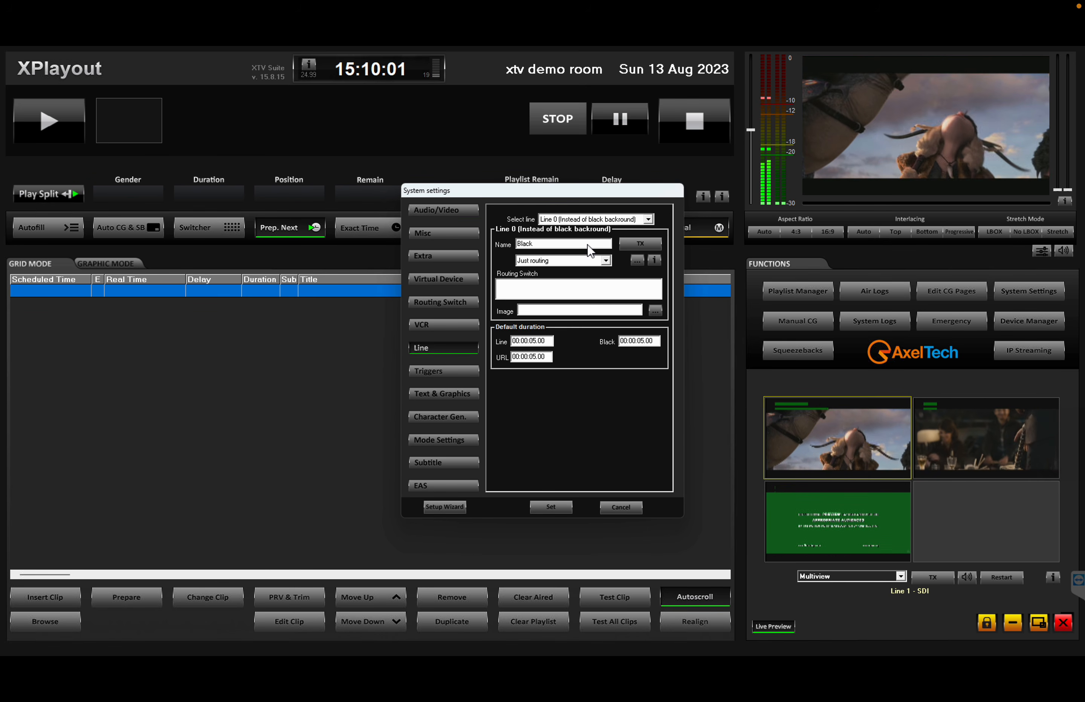
{"action": "left_click", "coordinate": [557, 220]}
{"action": "left_click", "coordinate": [557, 227]}
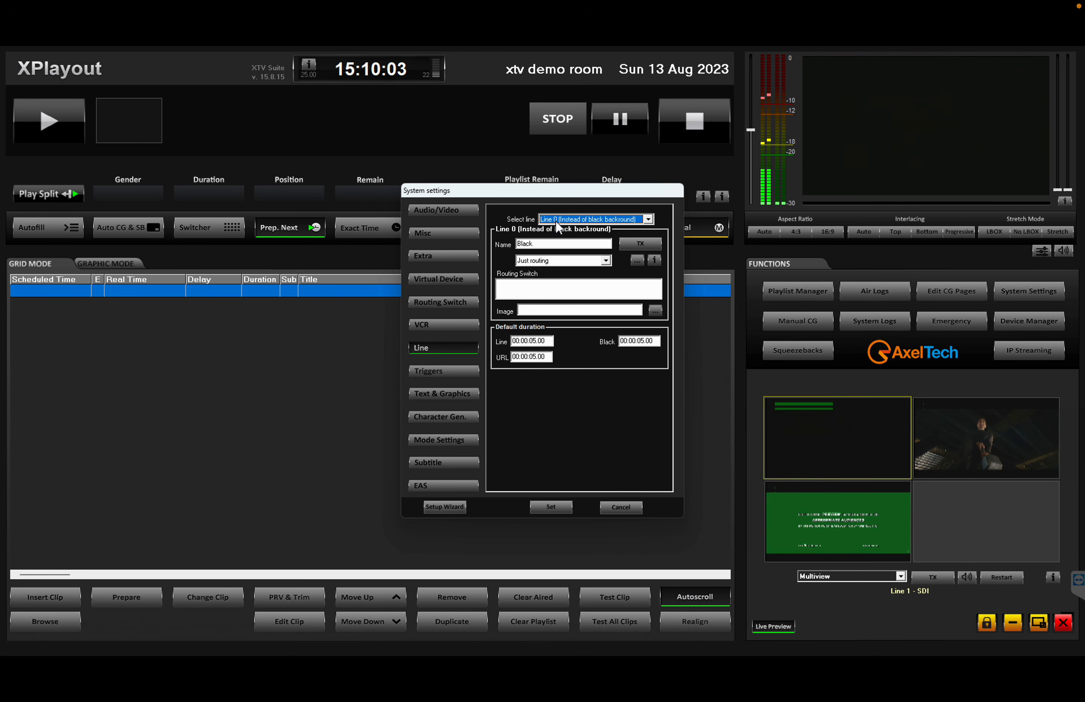
{"action": "left_click", "coordinate": [553, 245]}
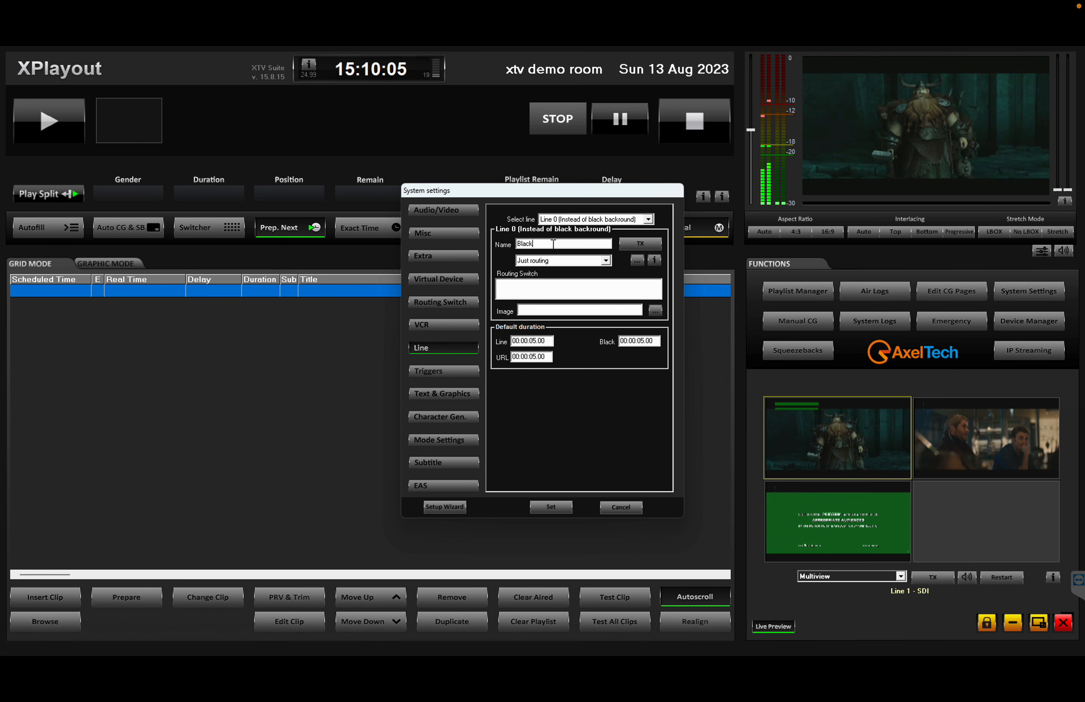
{"action": "left_click", "coordinate": [578, 220]}
{"action": "left_click", "coordinate": [565, 234]}
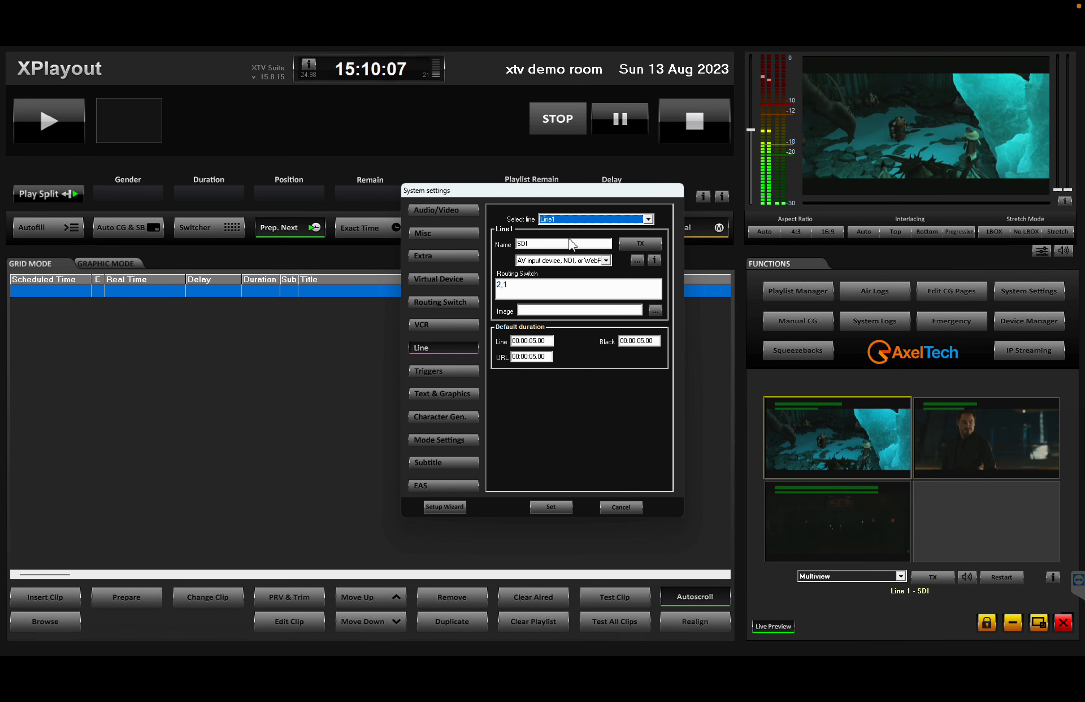
Review Line1's name, source type, device statistics and default durations in the system settings and leave without applying changes.
{"action": "double_click", "coordinate": [544, 245]}
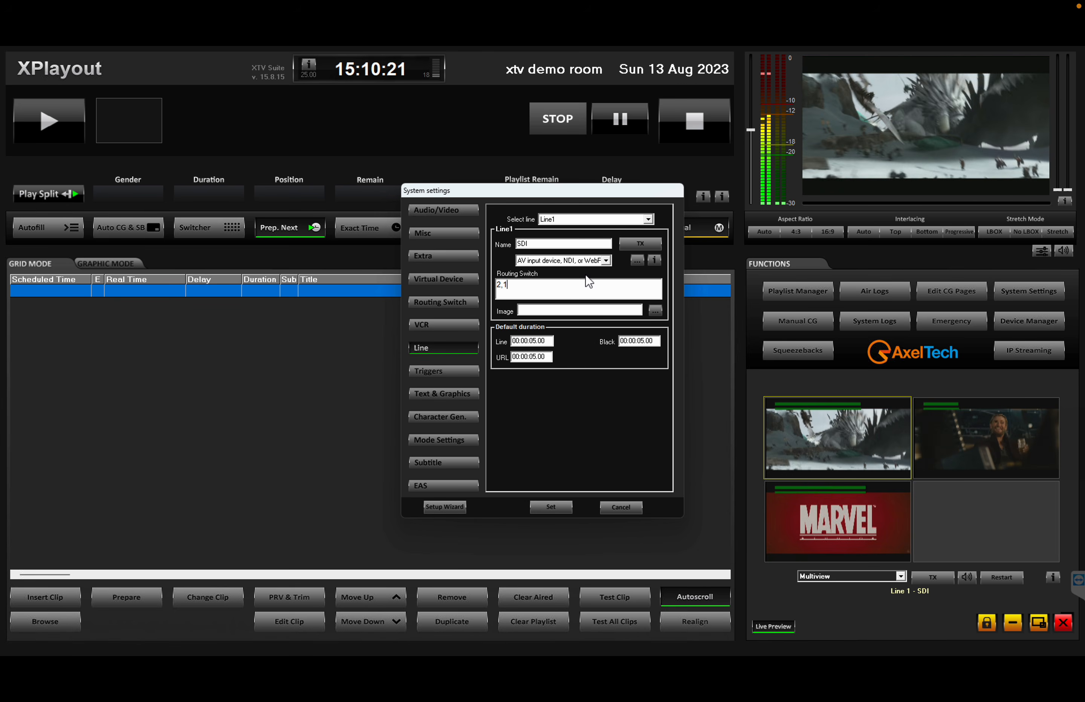
{"action": "left_click", "coordinate": [571, 261]}
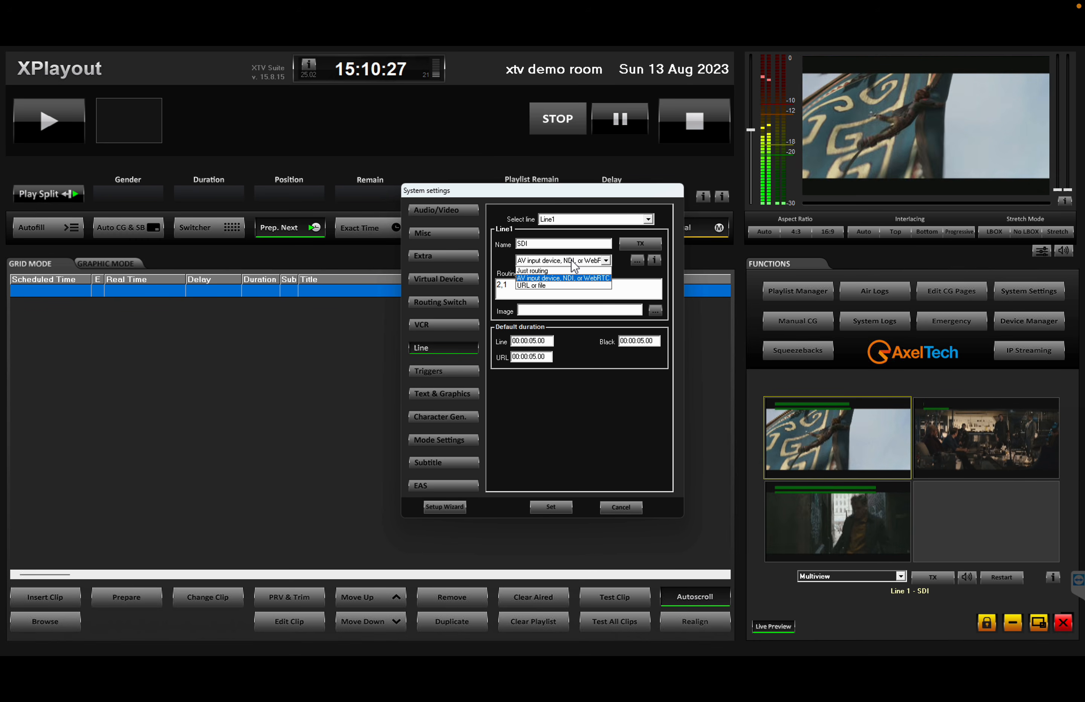
{"action": "left_click", "coordinate": [654, 260]}
{"action": "left_click_drag", "start_coordinate": [649, 255], "coordinate": [645, 405]}
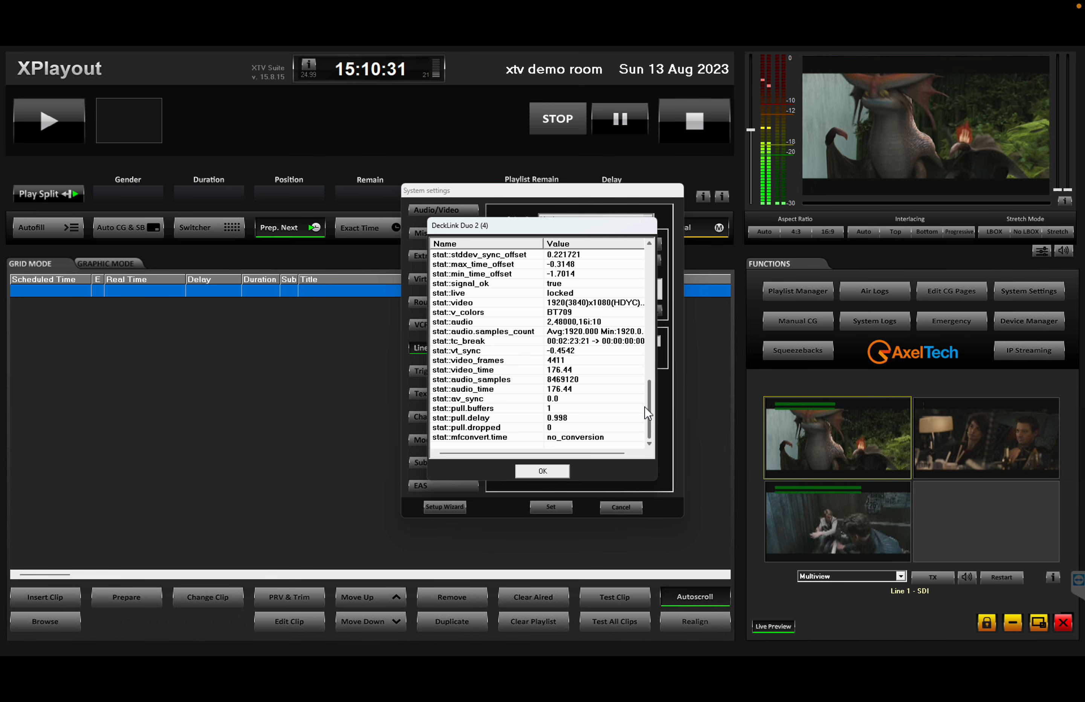
{"action": "left_click", "coordinate": [556, 471]}
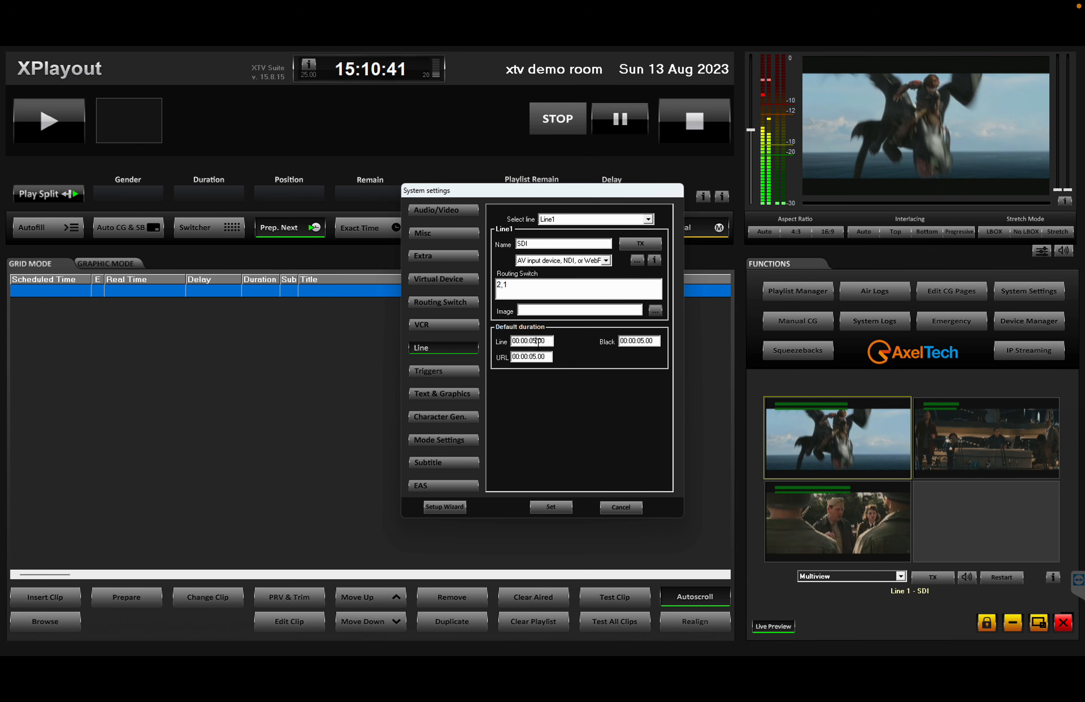
{"action": "left_click", "coordinate": [650, 341]}
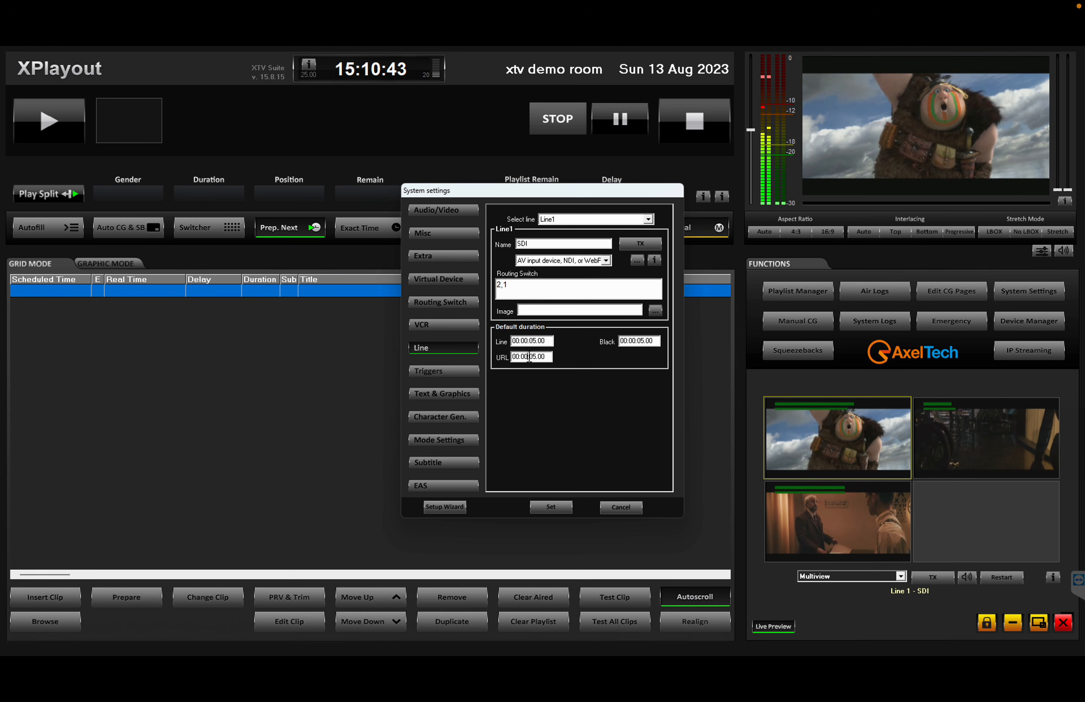
{"action": "left_click", "coordinate": [608, 509]}
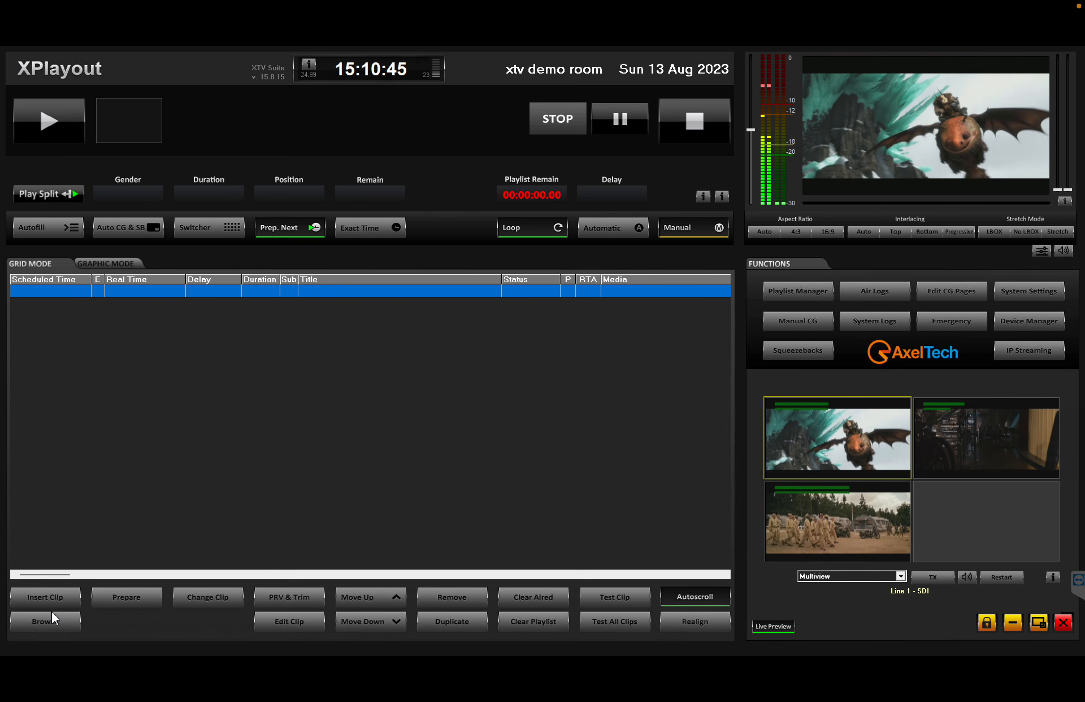
Review the available lines and the duration option for inserting a line into the playlist, and cancel the insertion.
{"action": "left_click", "coordinate": [45, 622]}
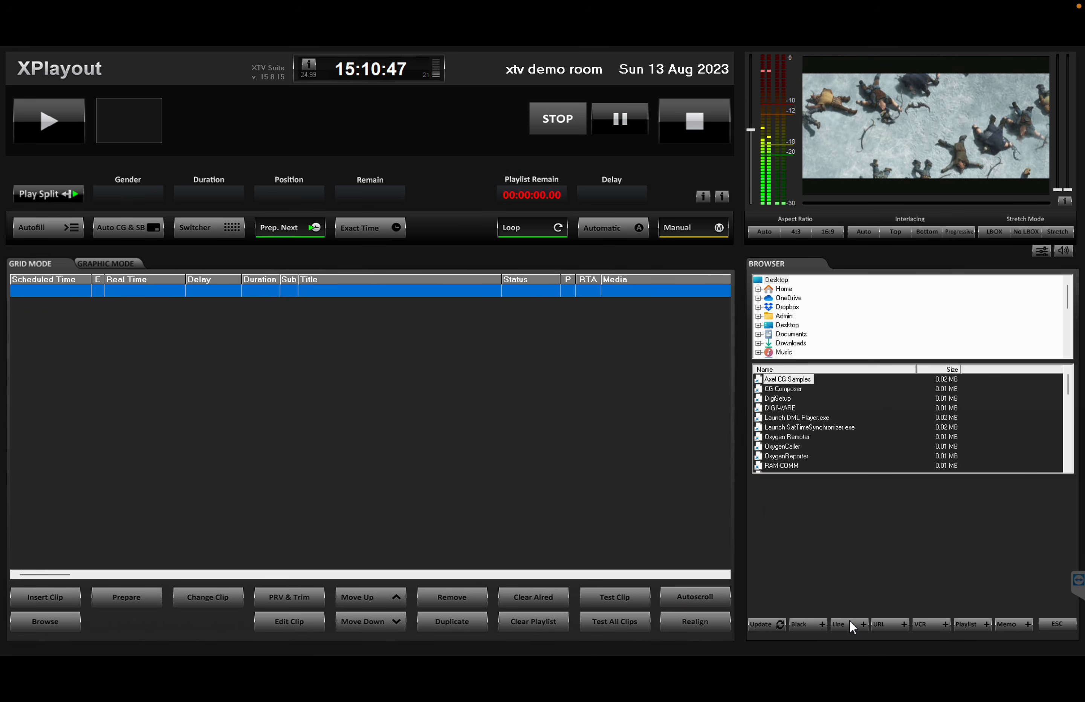
{"action": "left_click", "coordinate": [851, 622]}
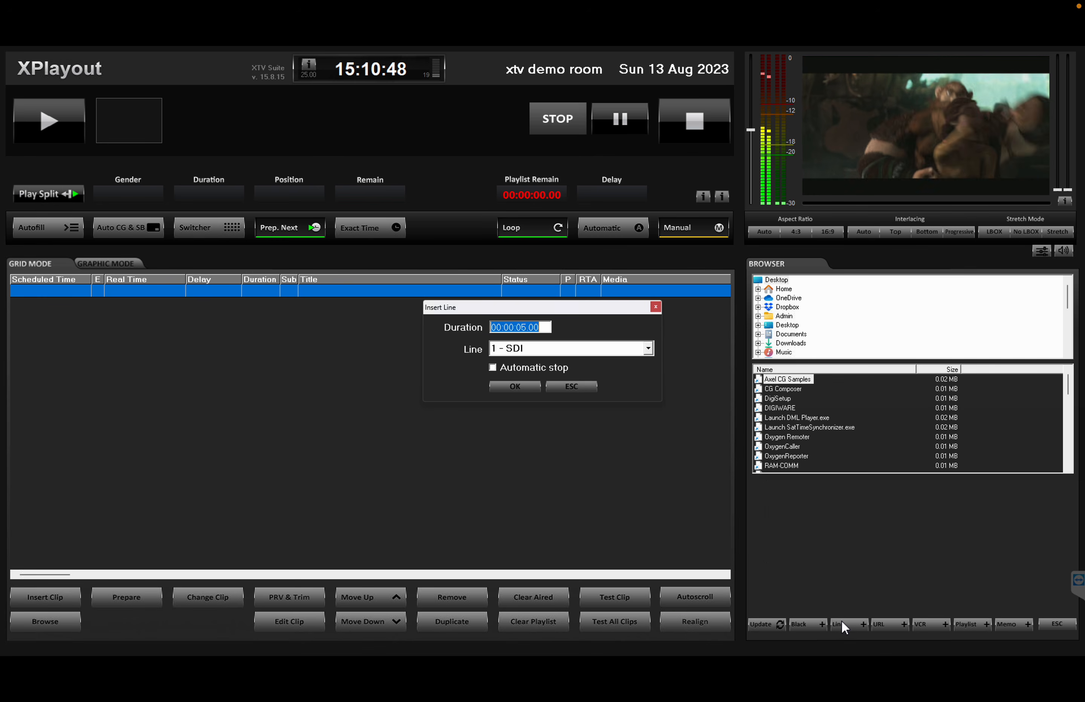
{"action": "left_click", "coordinate": [644, 350]}
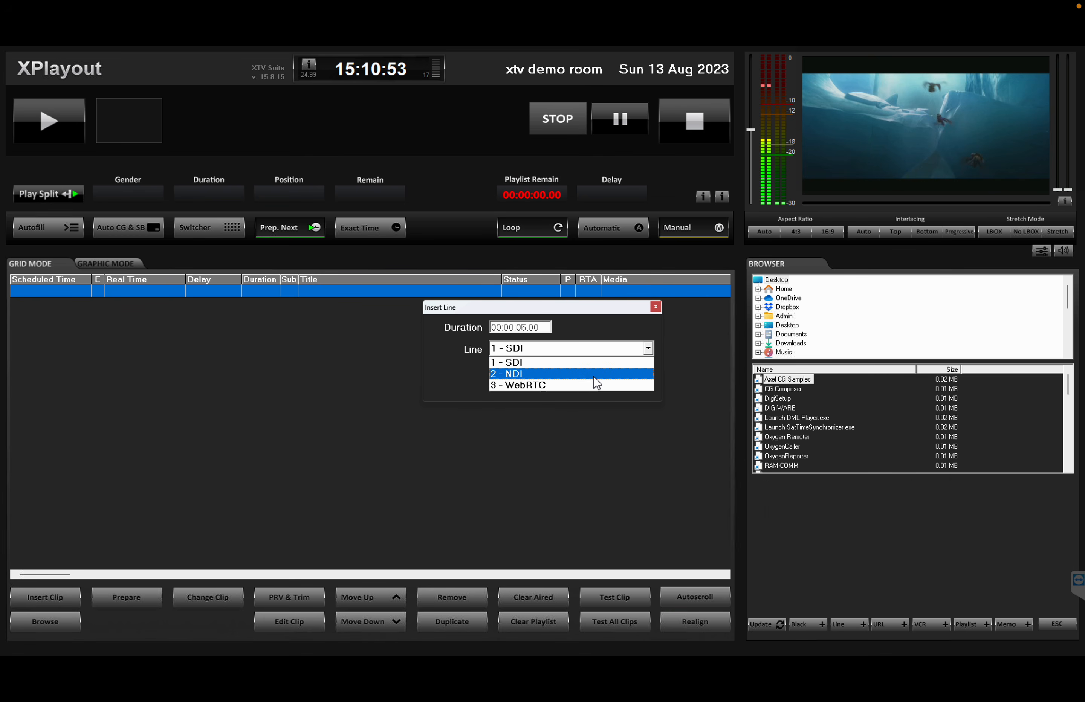
{"action": "left_click", "coordinate": [604, 327]}
{"action": "left_click", "coordinate": [539, 327]}
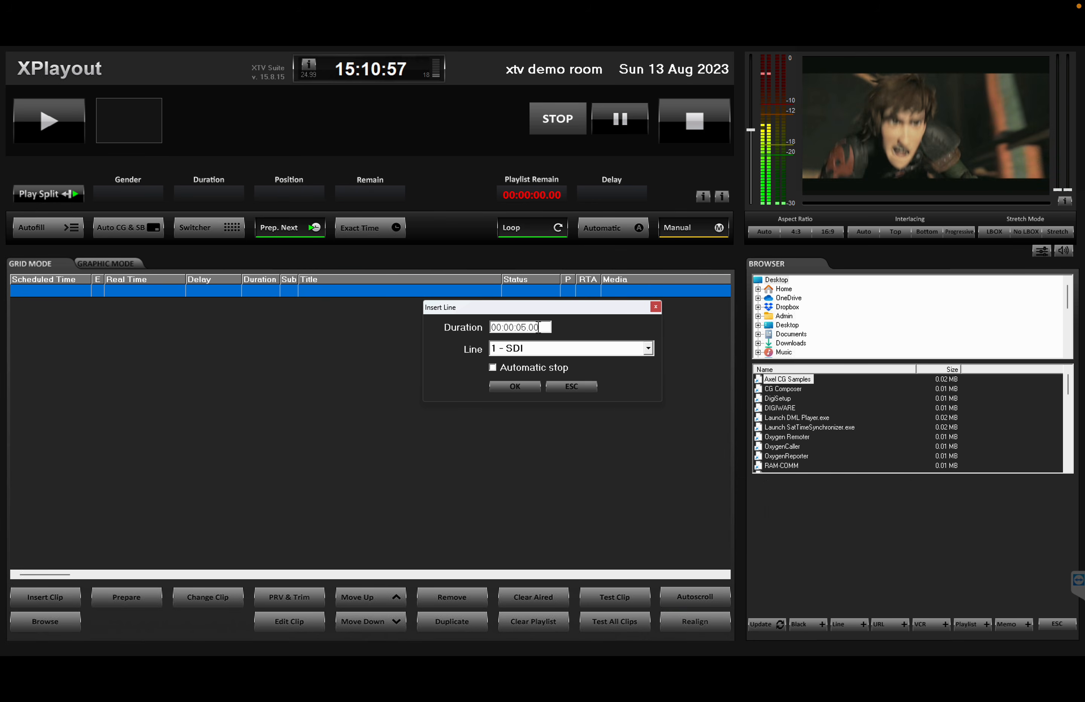
{"action": "left_click", "coordinate": [586, 386]}
{"action": "left_click", "coordinate": [66, 622]}
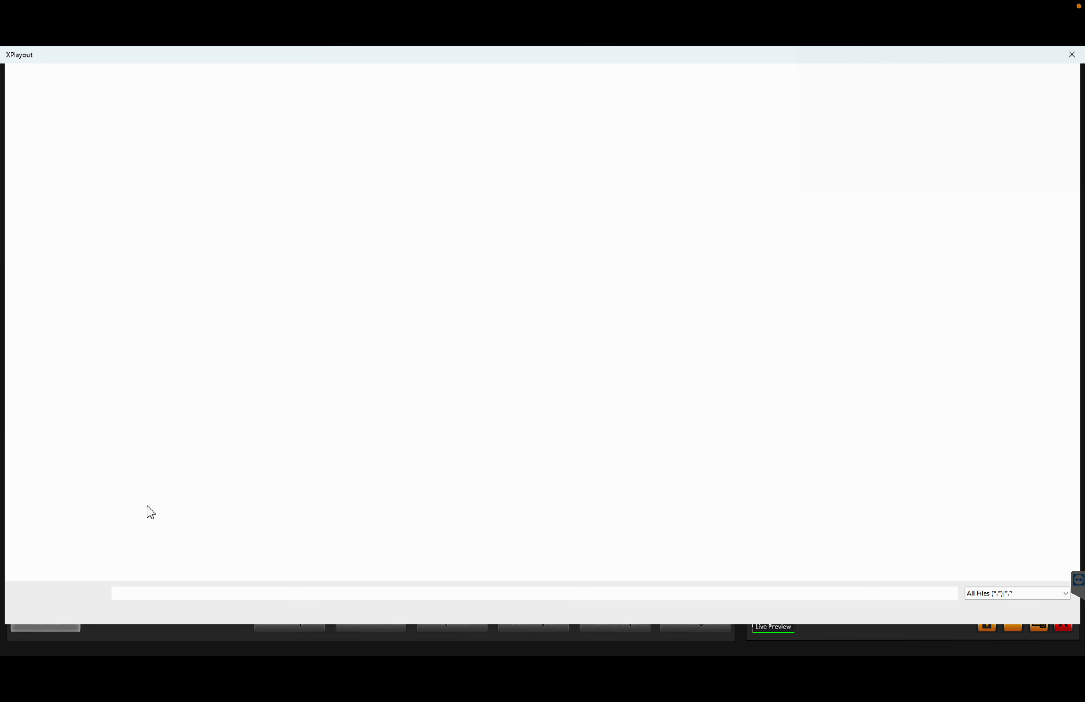
{"action": "double_click", "coordinate": [143, 178]}
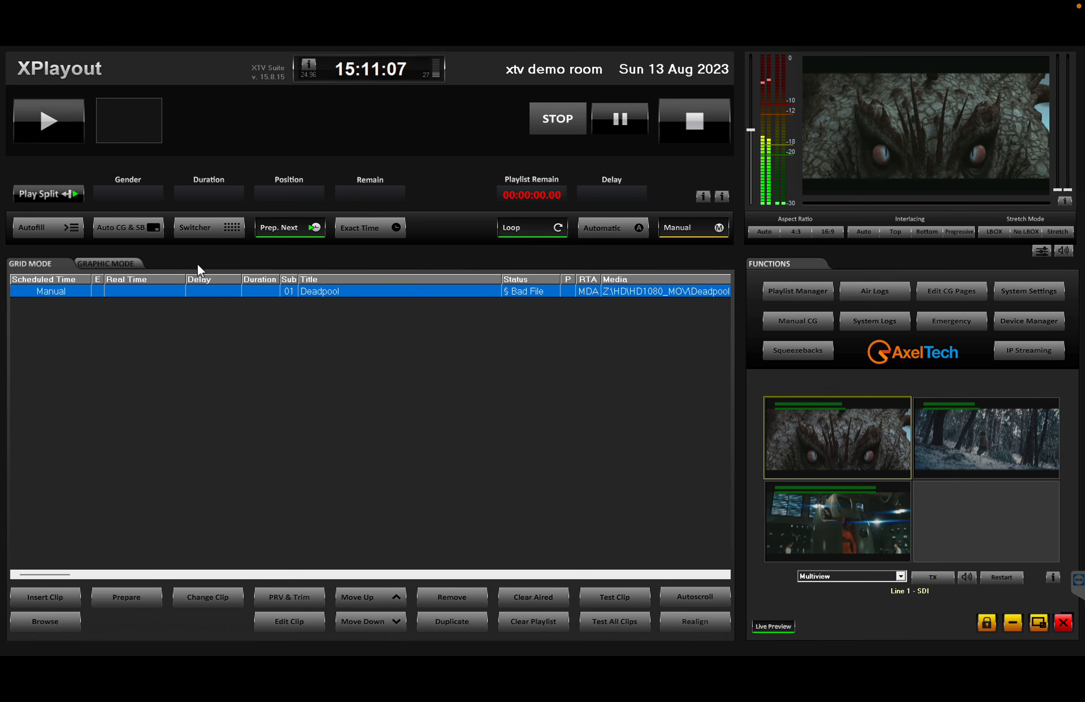
{"action": "left_click", "coordinate": [557, 622]}
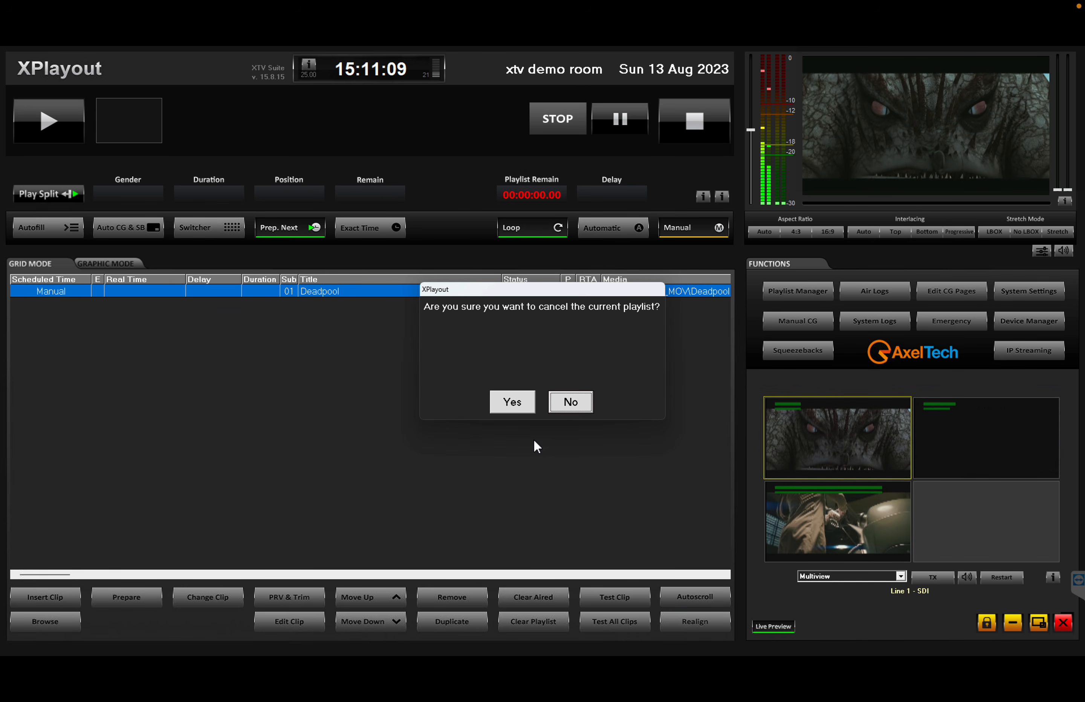
{"action": "left_click", "coordinate": [512, 393]}
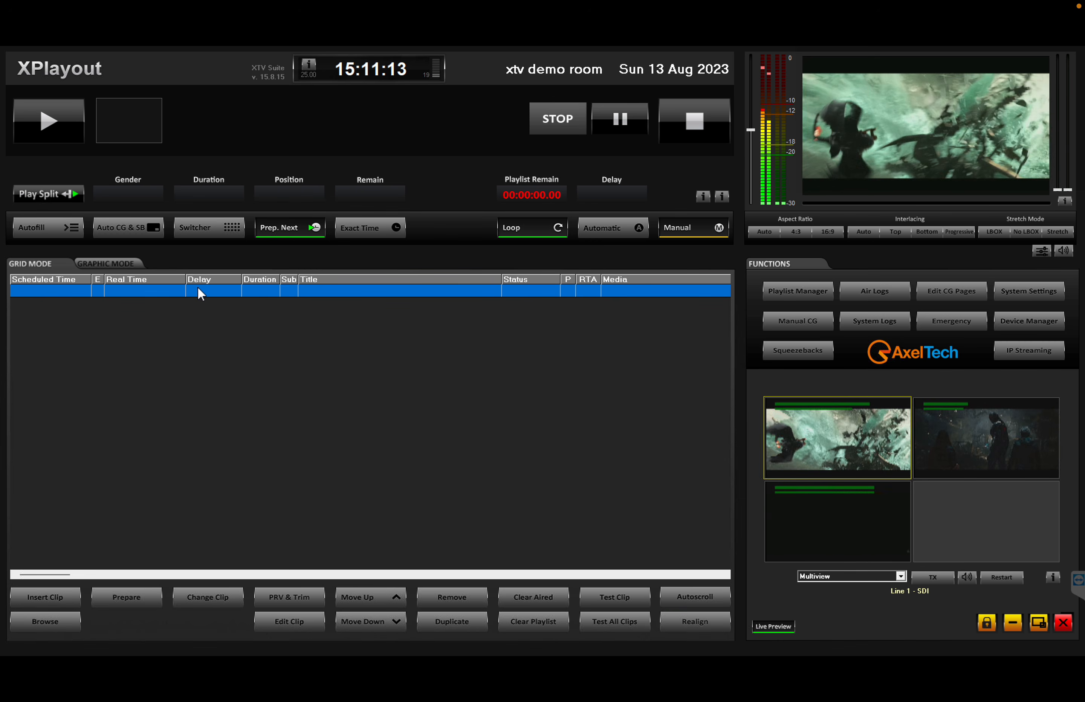
{"action": "left_click", "coordinate": [43, 627]}
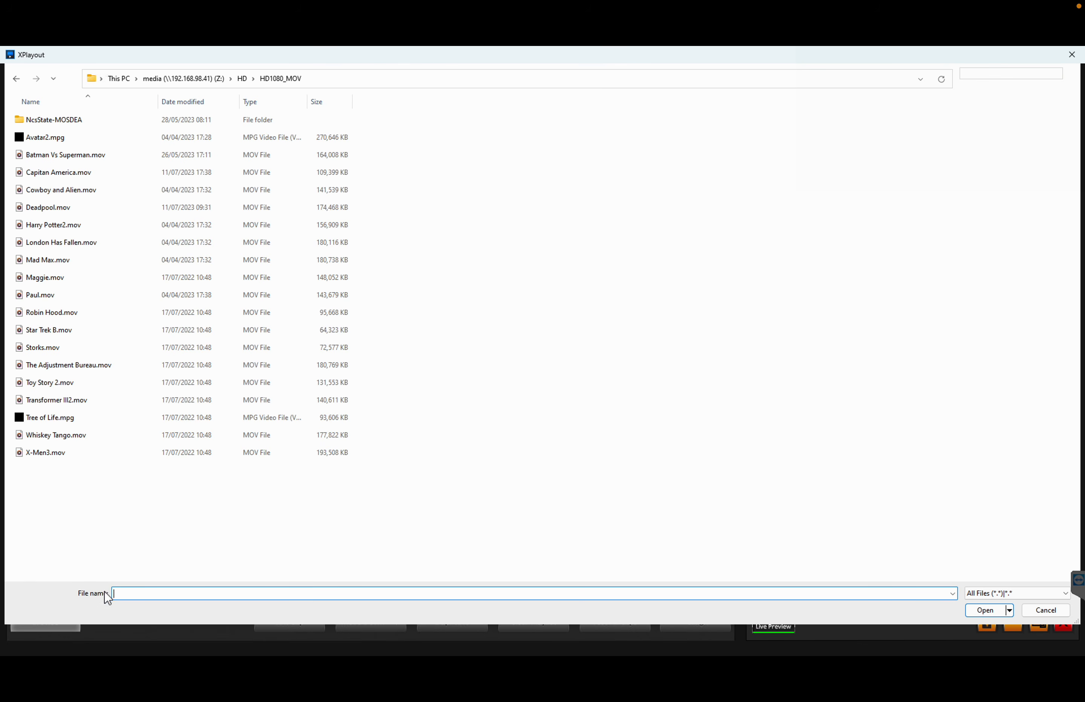
{"action": "double_click", "coordinate": [60, 137]}
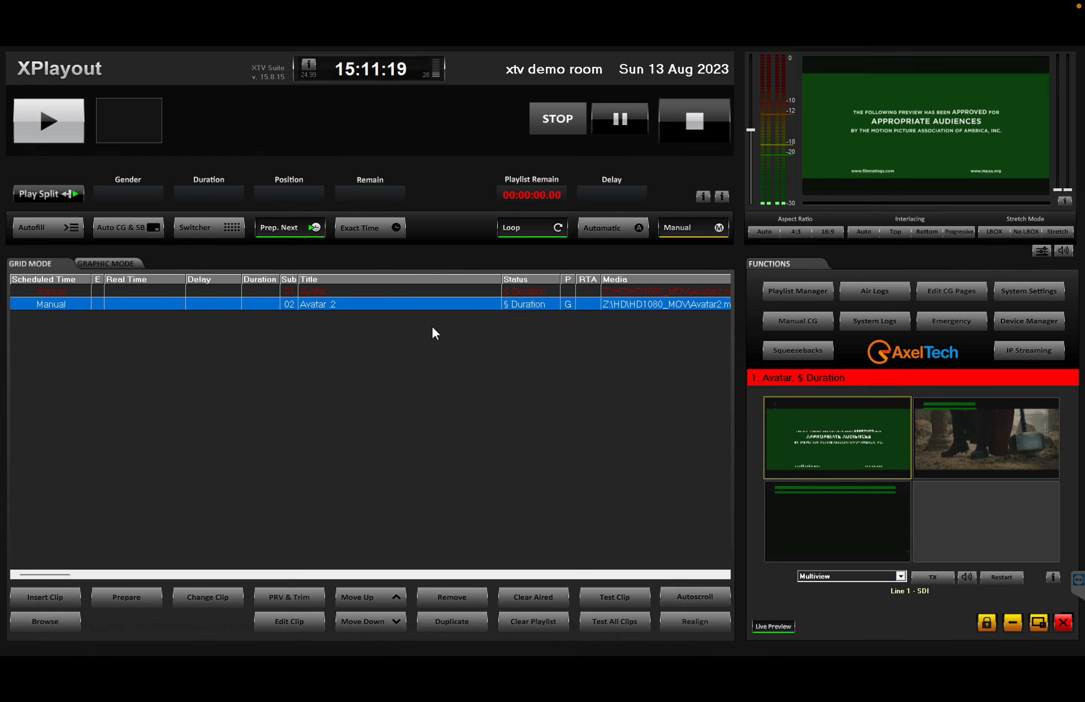
Exit XPlayout, confirm the exit and relaunch it from the desktop.
{"action": "left_click", "coordinate": [1064, 622]}
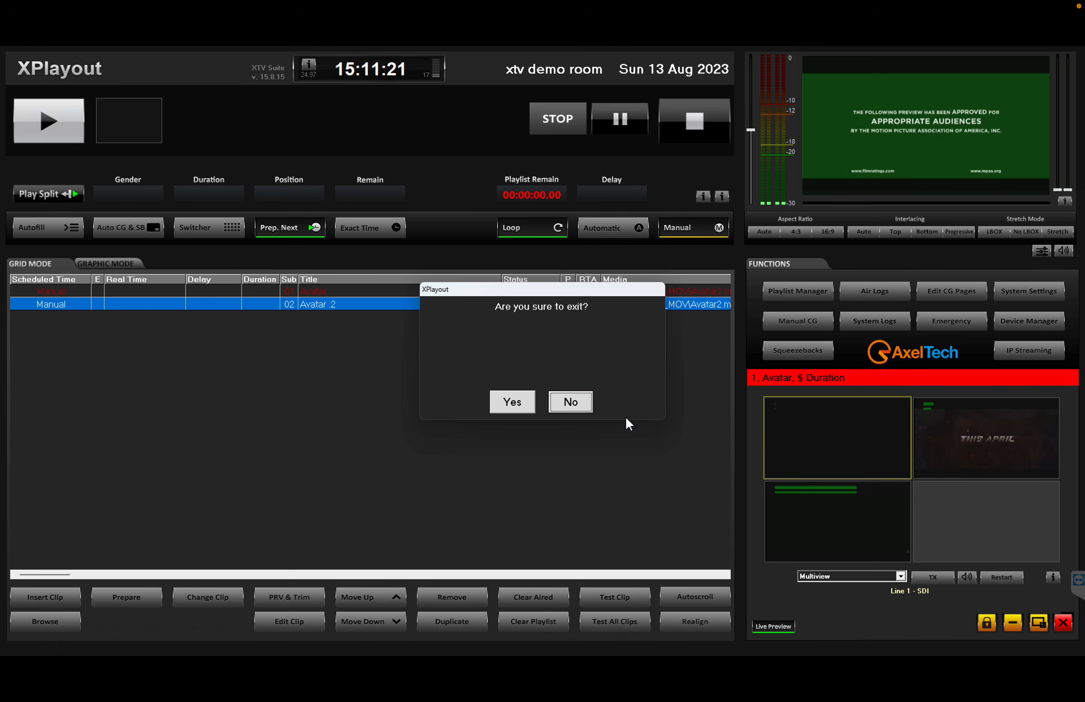
{"action": "left_click", "coordinate": [511, 403]}
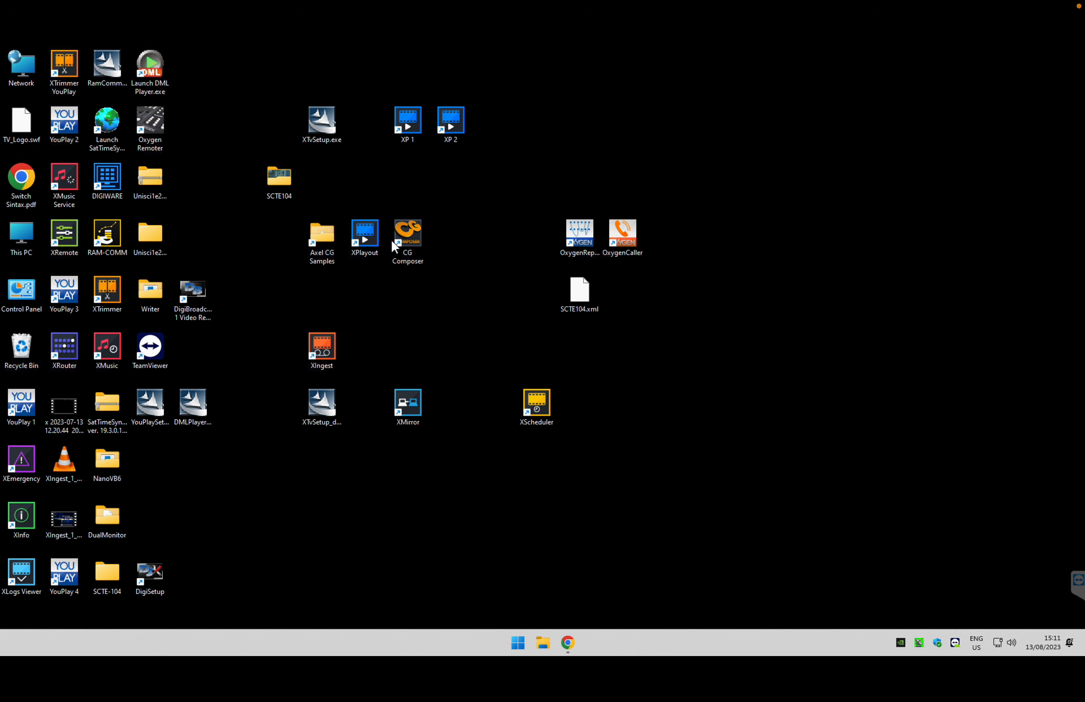
{"action": "double_click", "coordinate": [363, 227]}
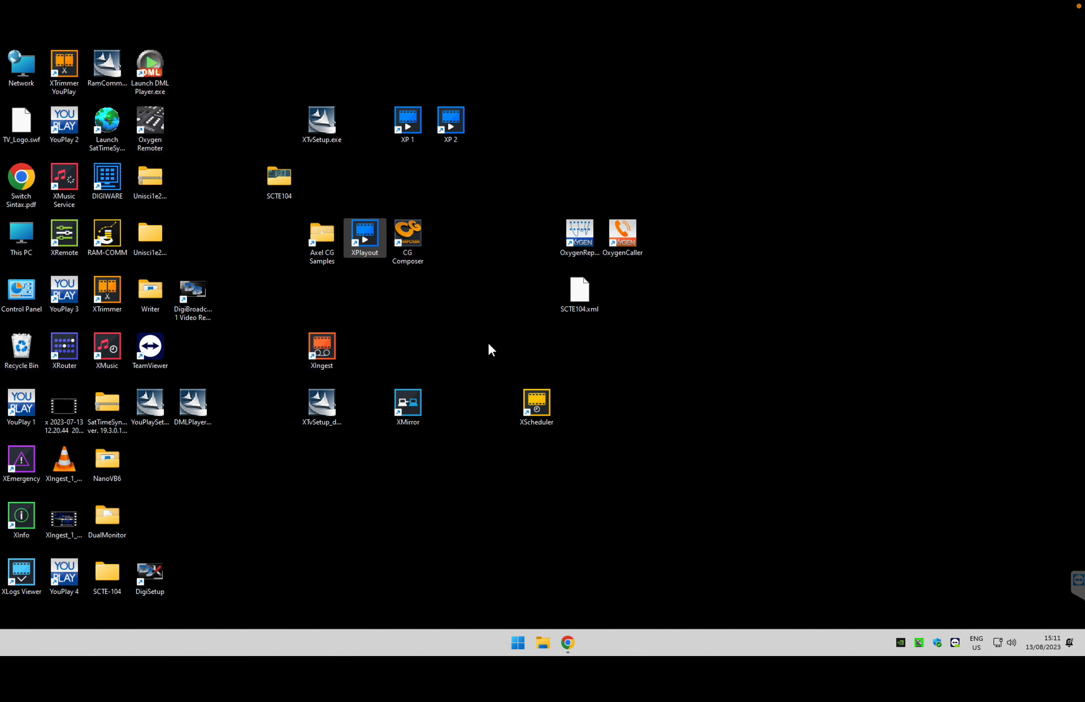
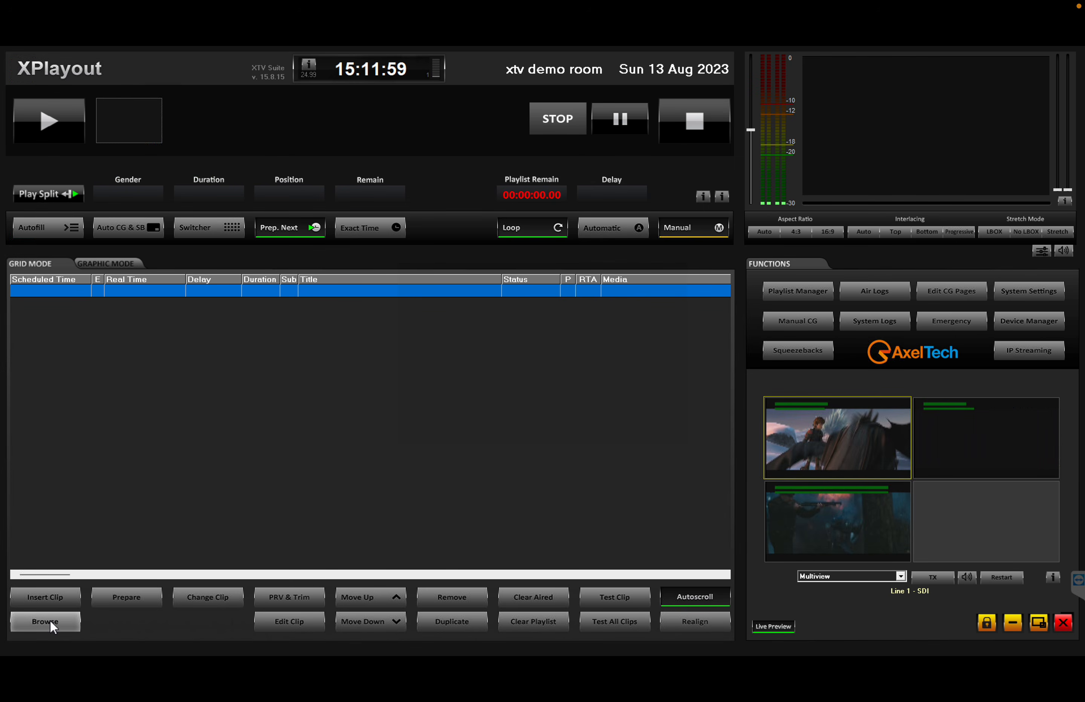
Add the Storks.mov clip to the playlist and put it on air.
{"action": "left_click", "coordinate": [49, 621]}
{"action": "double_click", "coordinate": [175, 364]}
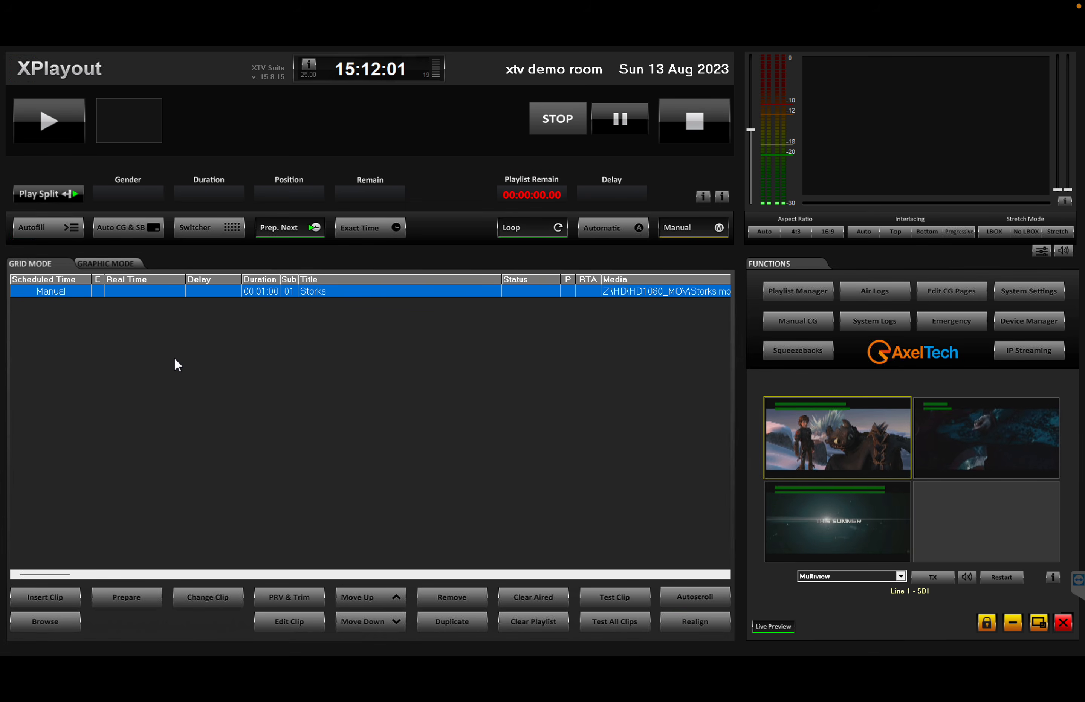
{"action": "left_click", "coordinate": [46, 118]}
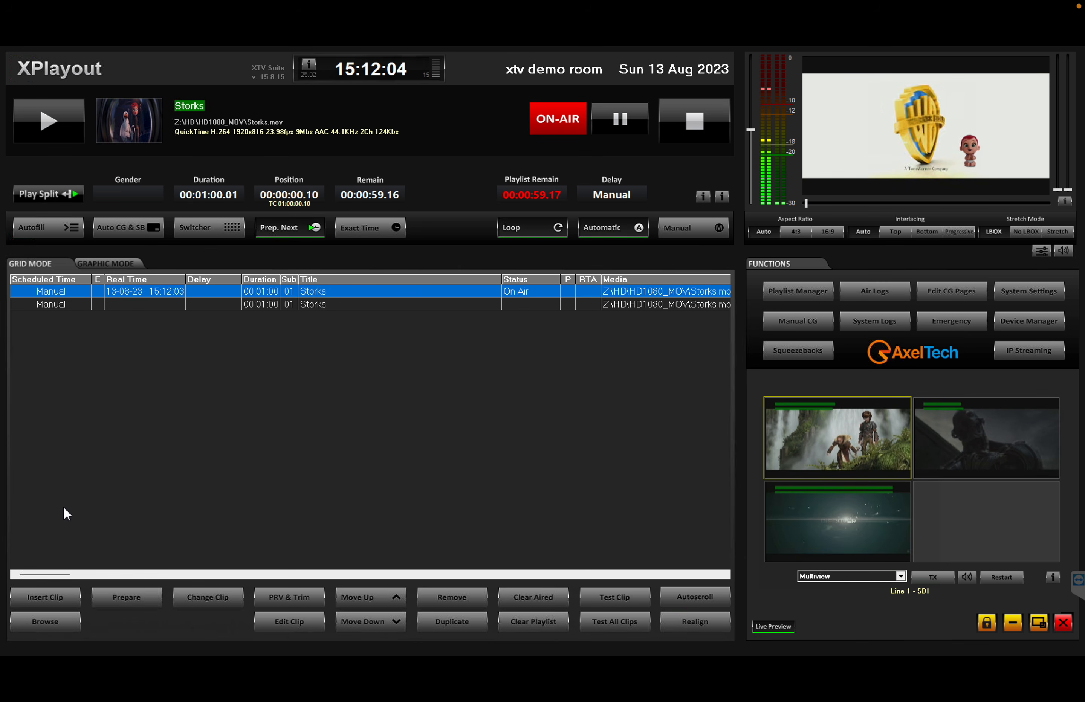
Turn off playlist looping and remove the second Storks entry.
{"action": "left_click", "coordinate": [526, 232]}
{"action": "left_click", "coordinate": [495, 306]}
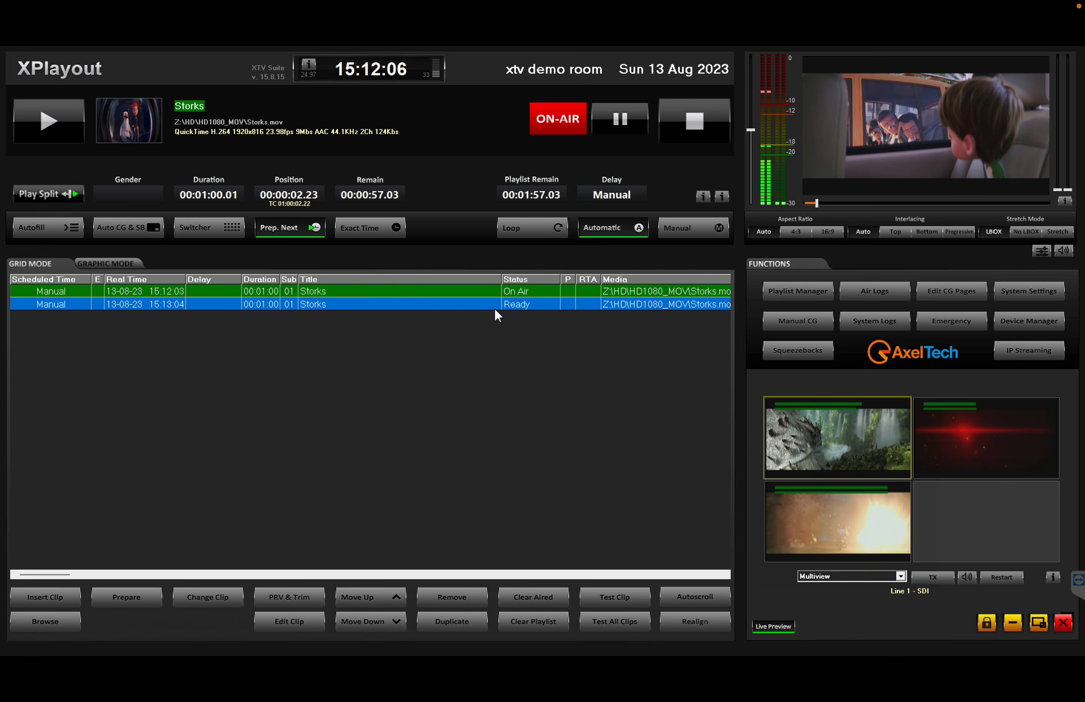
{"action": "left_click", "coordinate": [464, 598]}
Insert Line 1 - SDI with a 00:00:05.00 duration after Storks, and add the Robin Hood.mov clip to the playlist.
{"action": "left_click", "coordinate": [38, 601]}
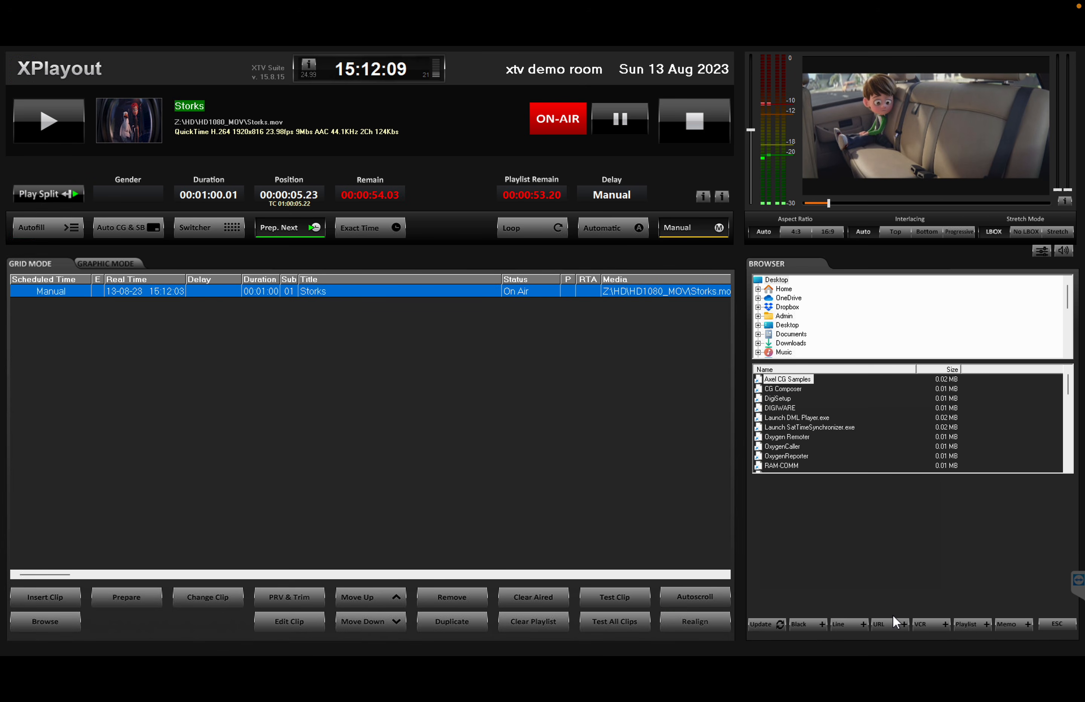
{"action": "left_click", "coordinate": [861, 625]}
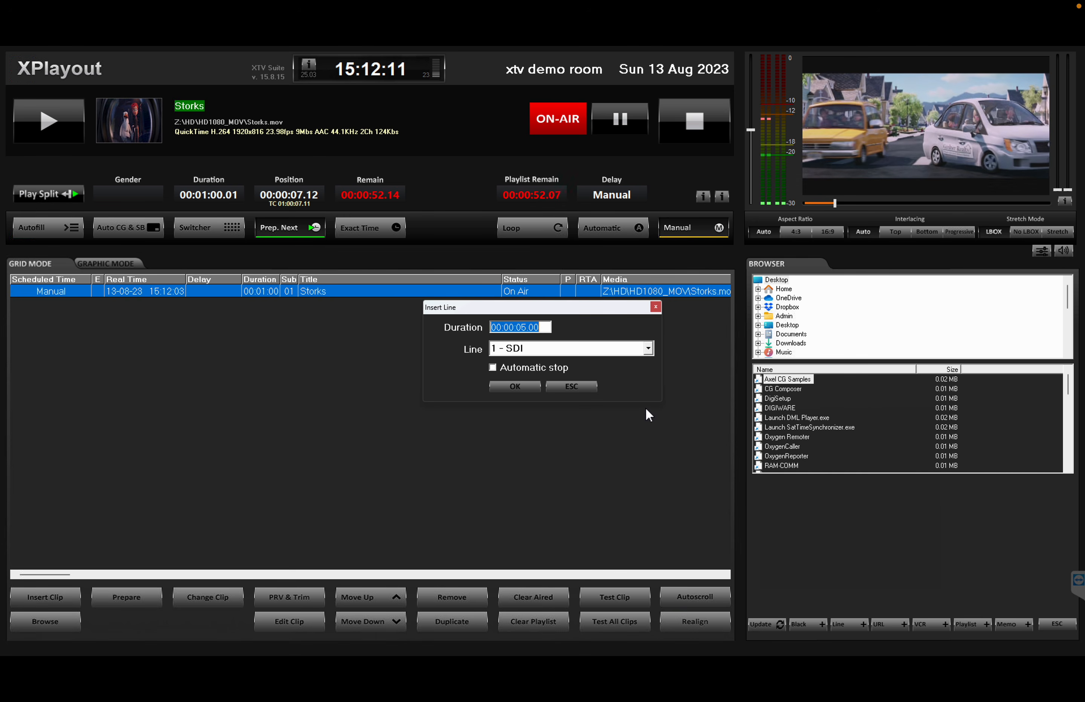
{"action": "left_click", "coordinate": [527, 385]}
{"action": "left_click", "coordinate": [48, 618]}
{"action": "double_click", "coordinate": [306, 328]}
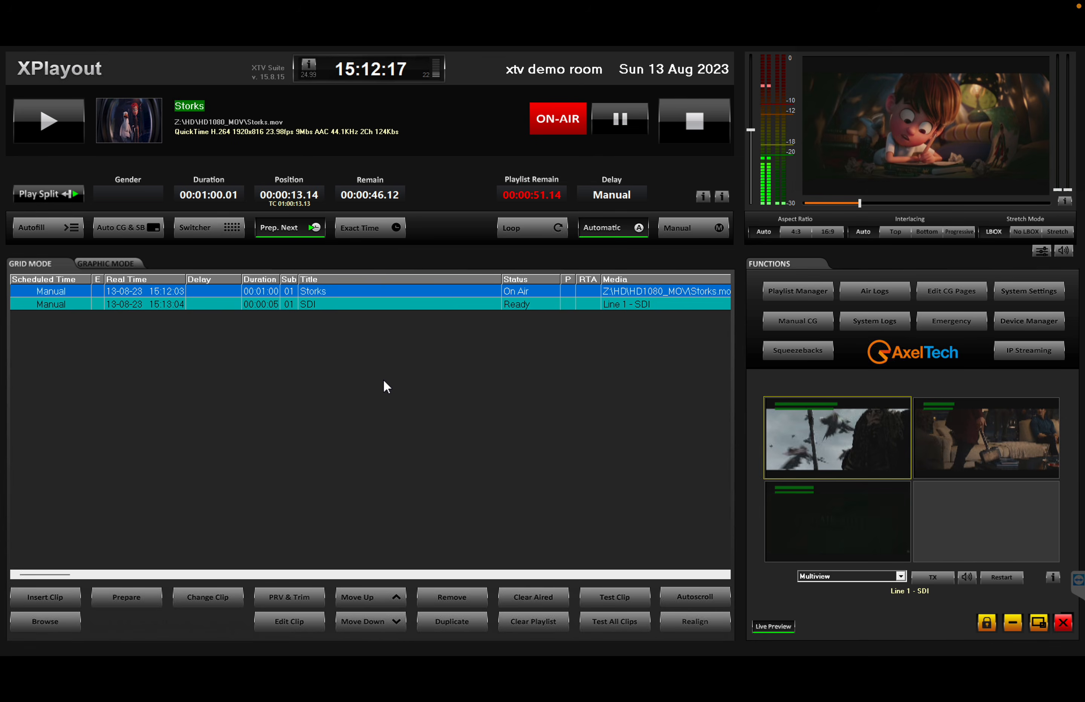
Advance playout from Storks to the SDI line and stop it once Robin Hood is on air.
{"action": "left_click", "coordinate": [70, 136]}
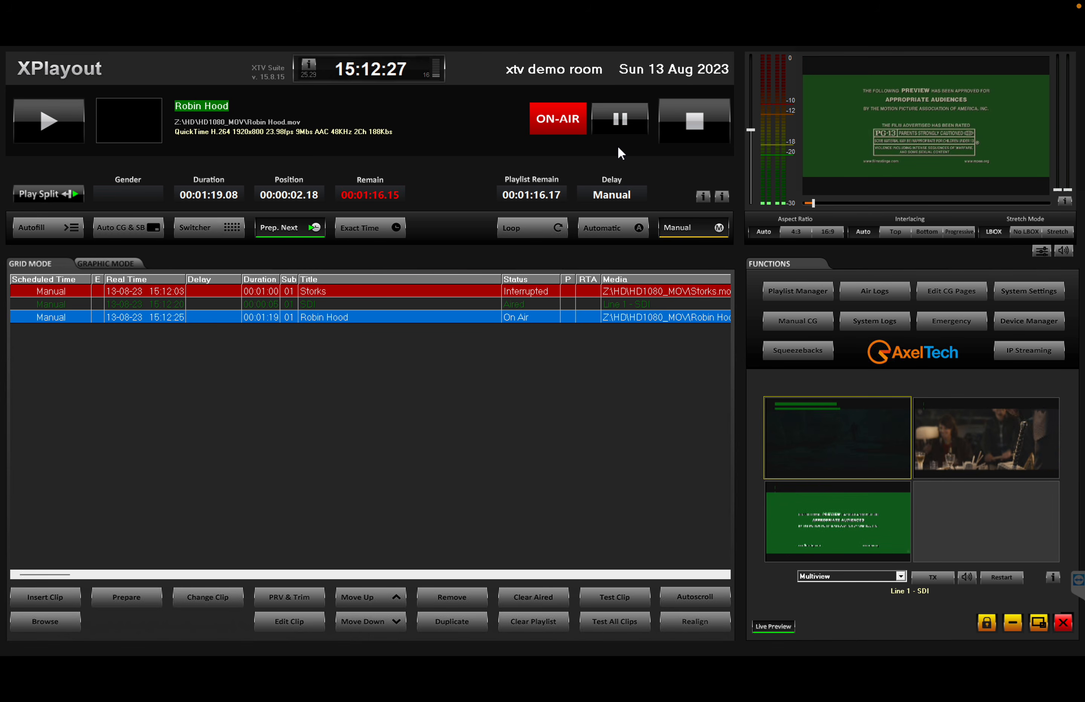
{"action": "left_click", "coordinate": [682, 143]}
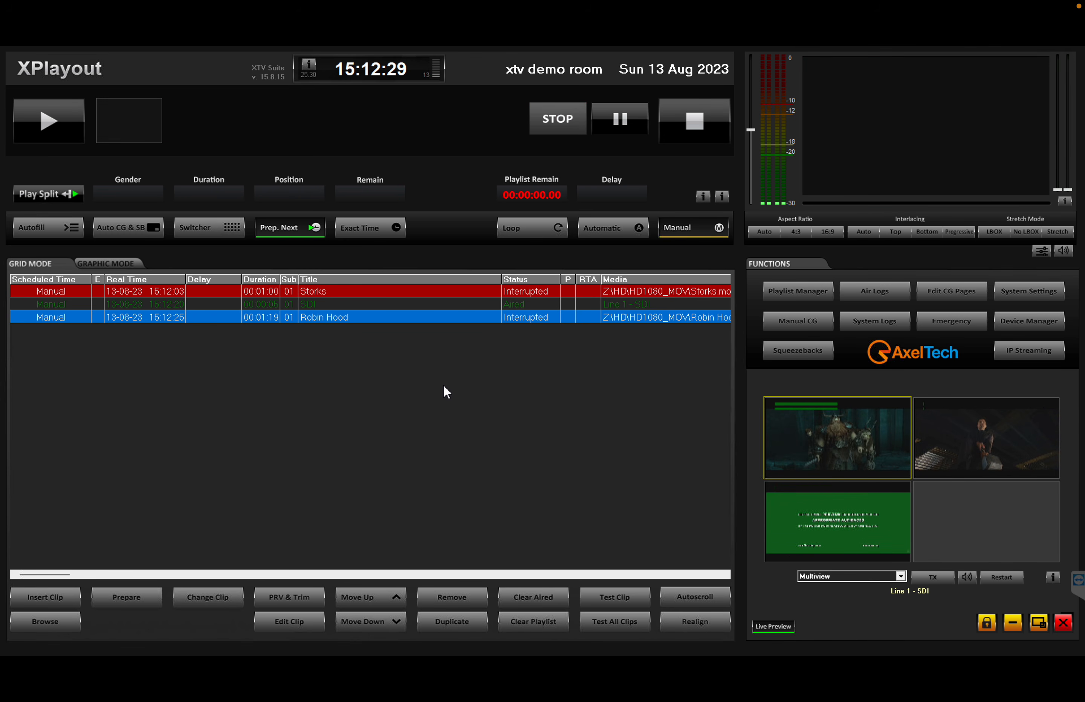
Remove the Robin Hood and SDI entries, and reinsert Line 1 - SDI after Storks with a 00:00:05.00 duration.
{"action": "left_click", "coordinate": [454, 596]}
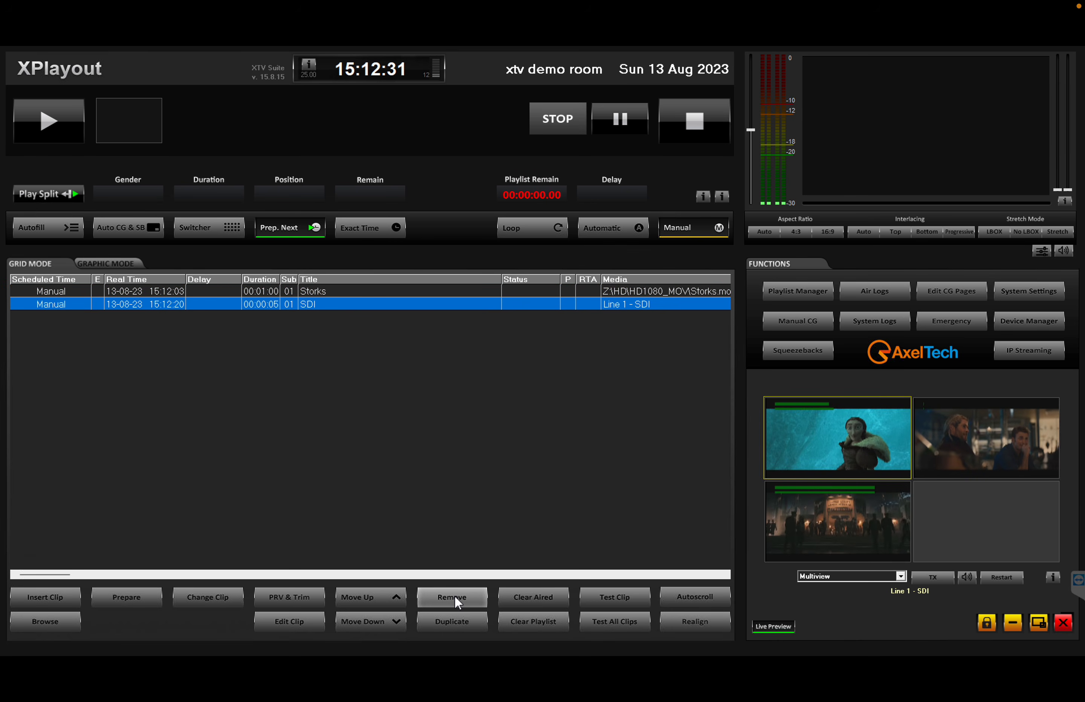
{"action": "left_click", "coordinate": [455, 597]}
{"action": "left_click", "coordinate": [63, 598]}
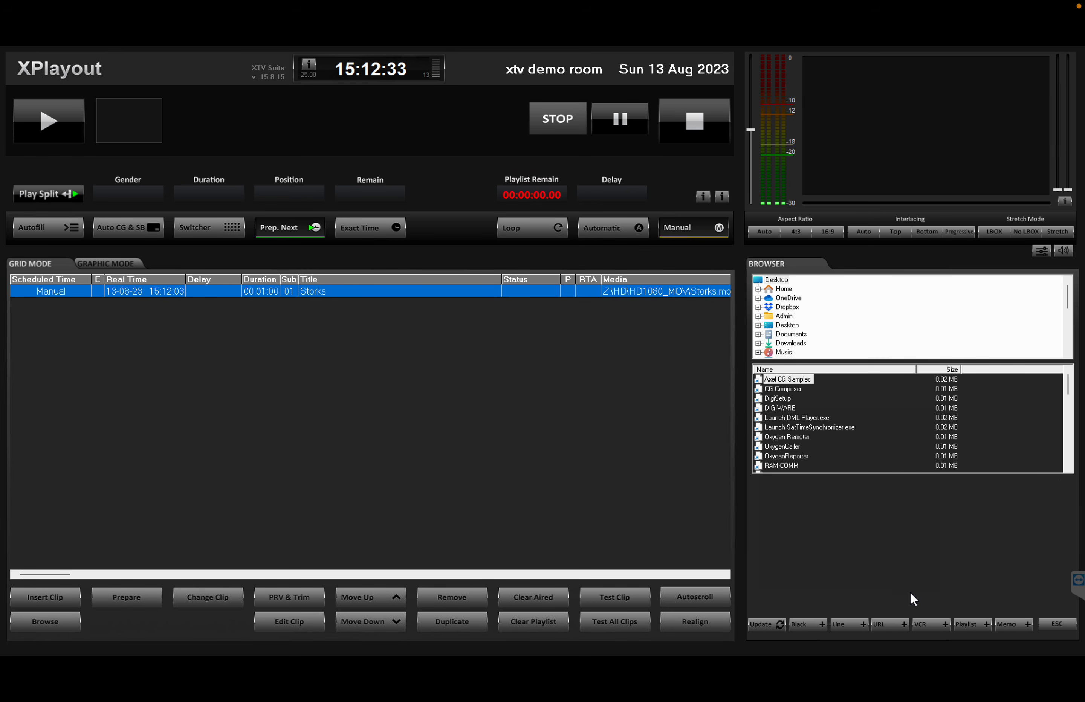
{"action": "left_click", "coordinate": [857, 624]}
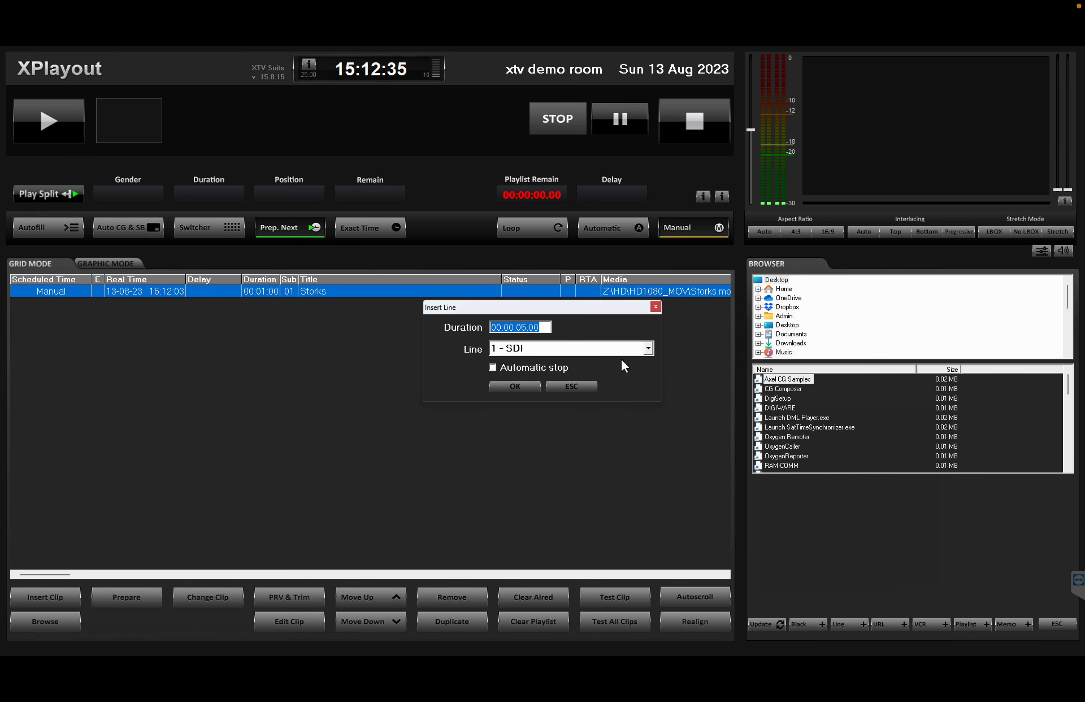
{"action": "left_click", "coordinate": [519, 388]}
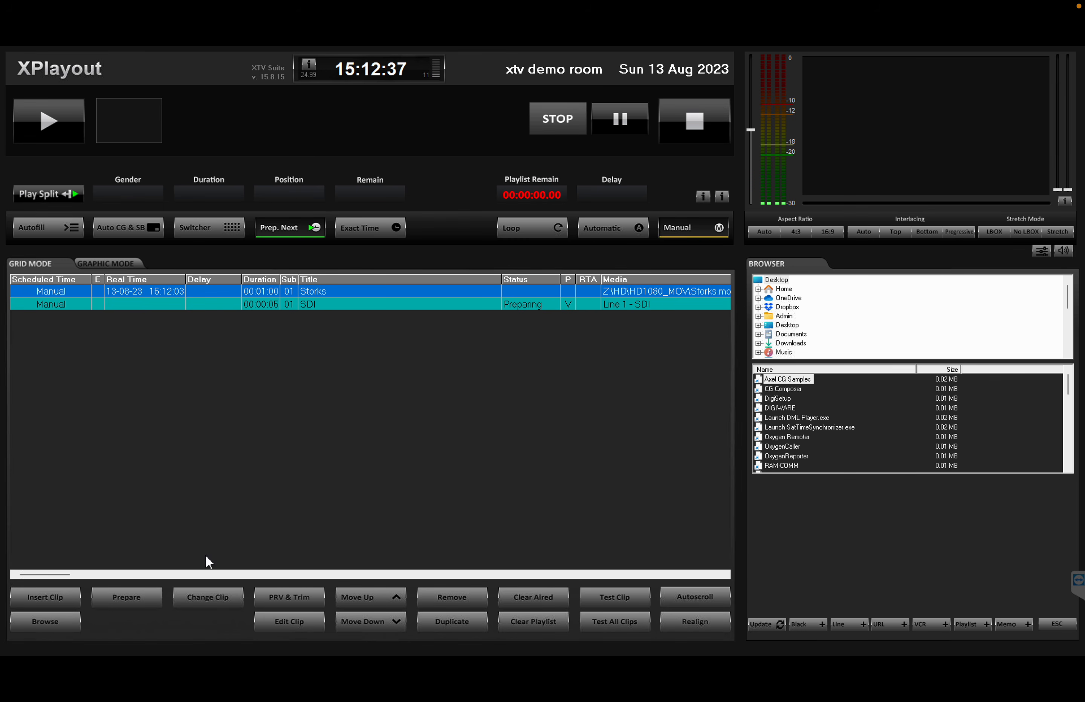
Add the Paul.mov clip, start playout and reorder the playlist so the SDI line comes directly before Storks.
{"action": "left_click", "coordinate": [69, 612]}
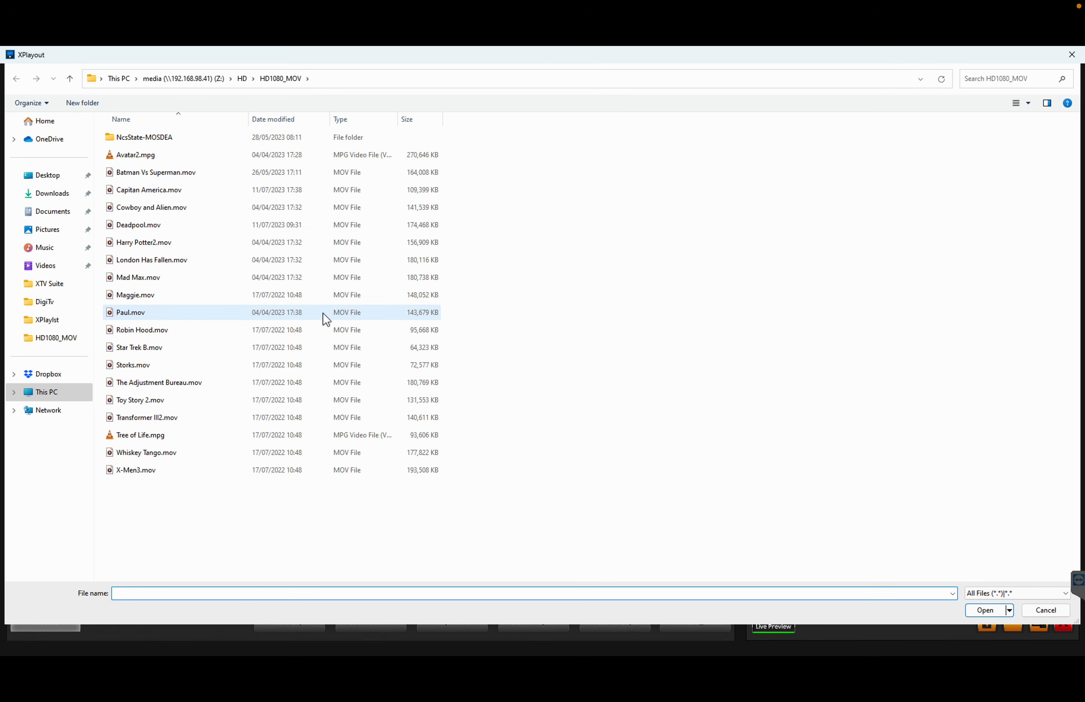
{"action": "double_click", "coordinate": [321, 313]}
{"action": "left_click", "coordinate": [79, 131]}
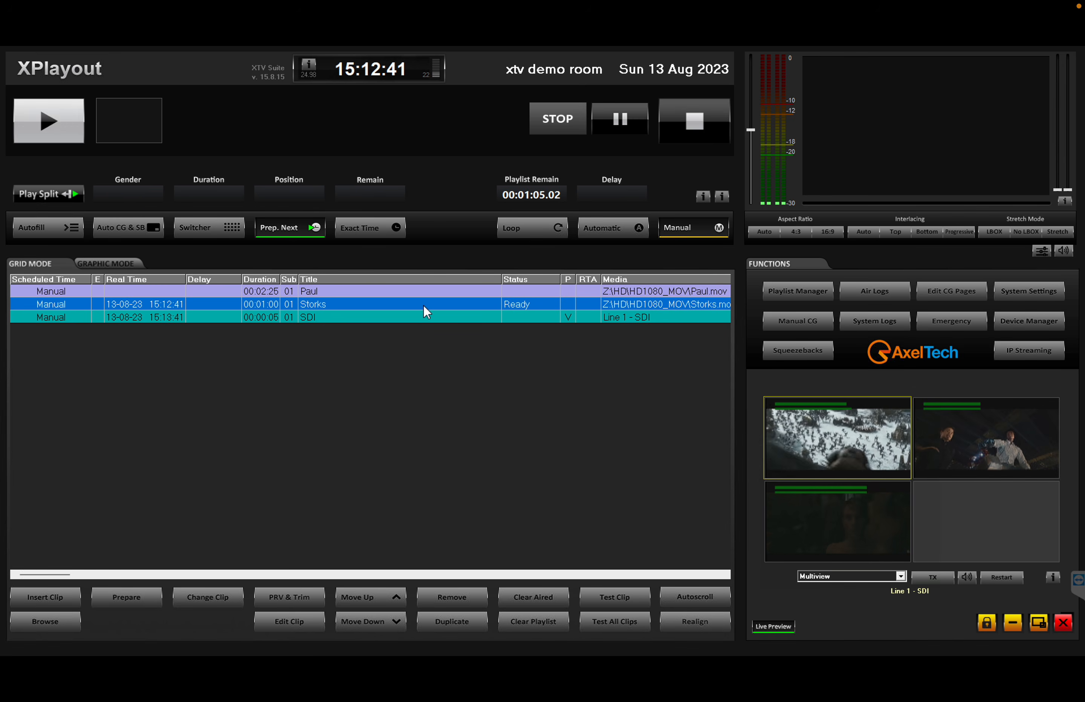
{"action": "left_click", "coordinate": [364, 598]}
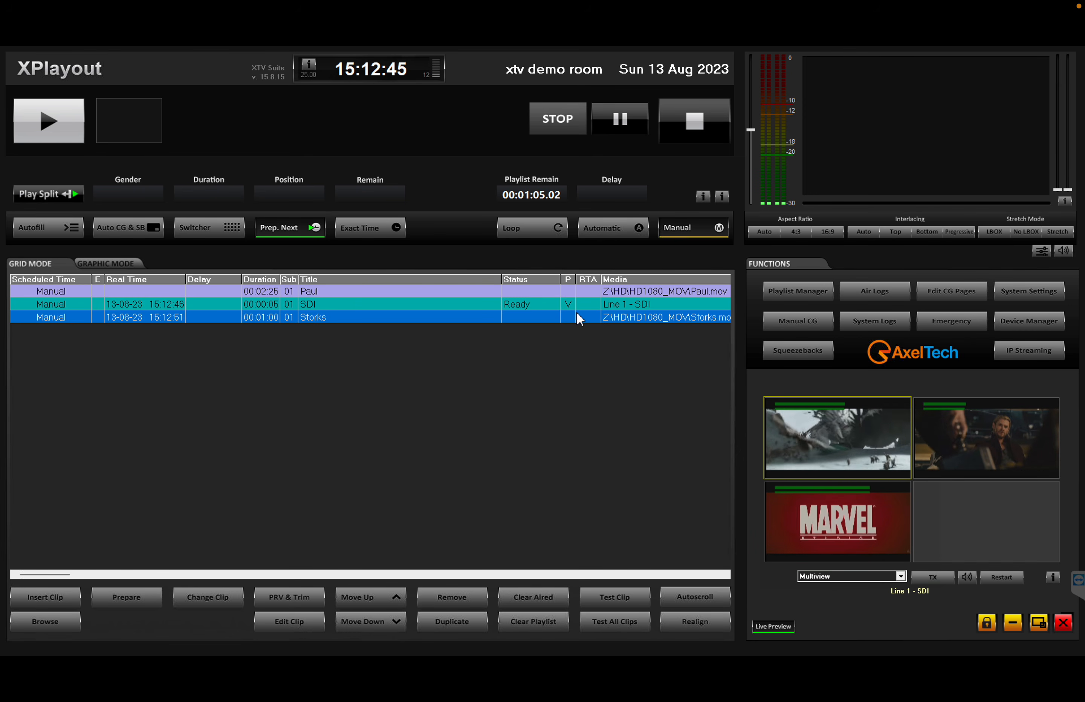
Cue the Paul clip, run playout from it through the SDI line to Storks, and stop playout.
{"action": "left_click", "coordinate": [537, 291]}
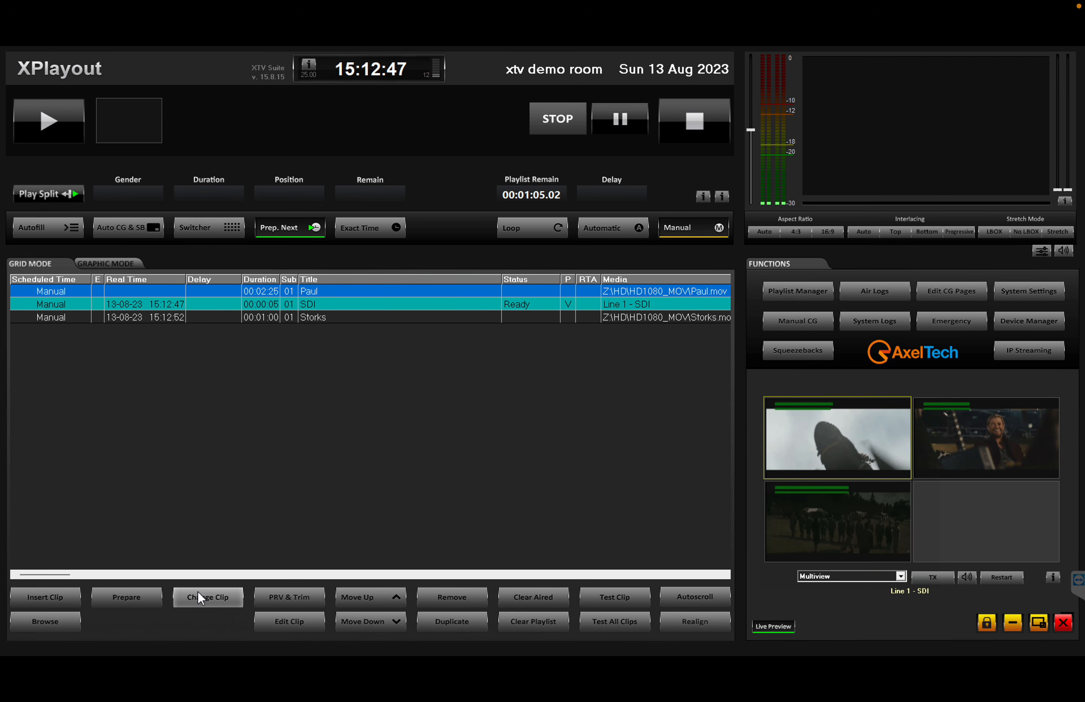
{"action": "left_click", "coordinate": [145, 595]}
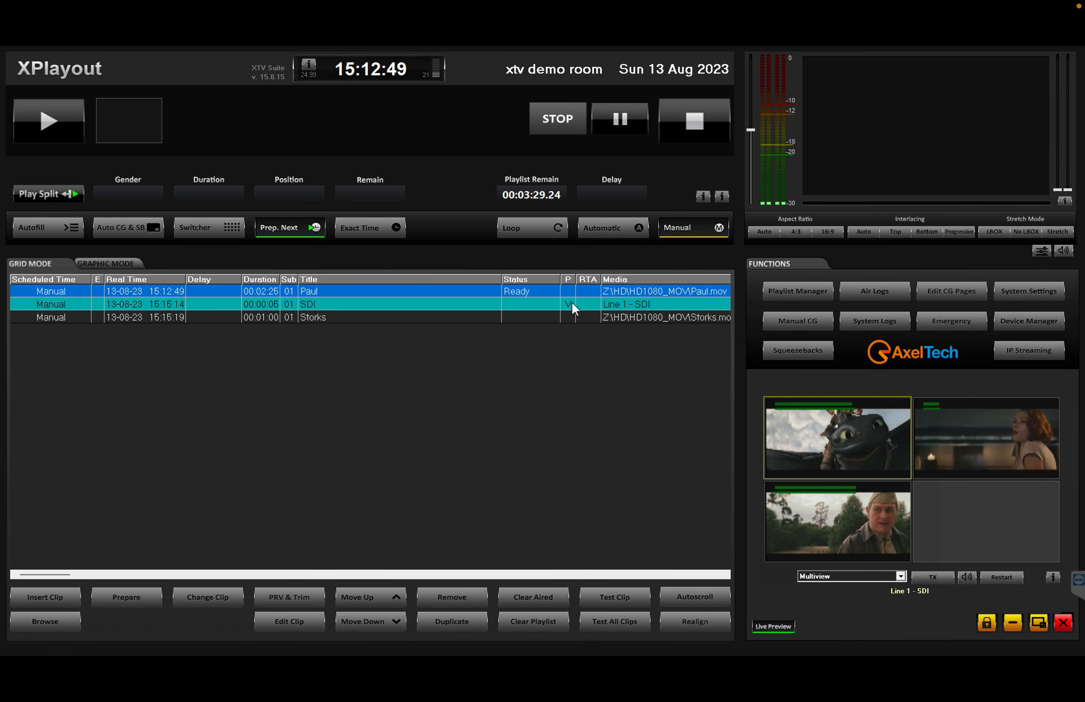
{"action": "left_click", "coordinate": [63, 122]}
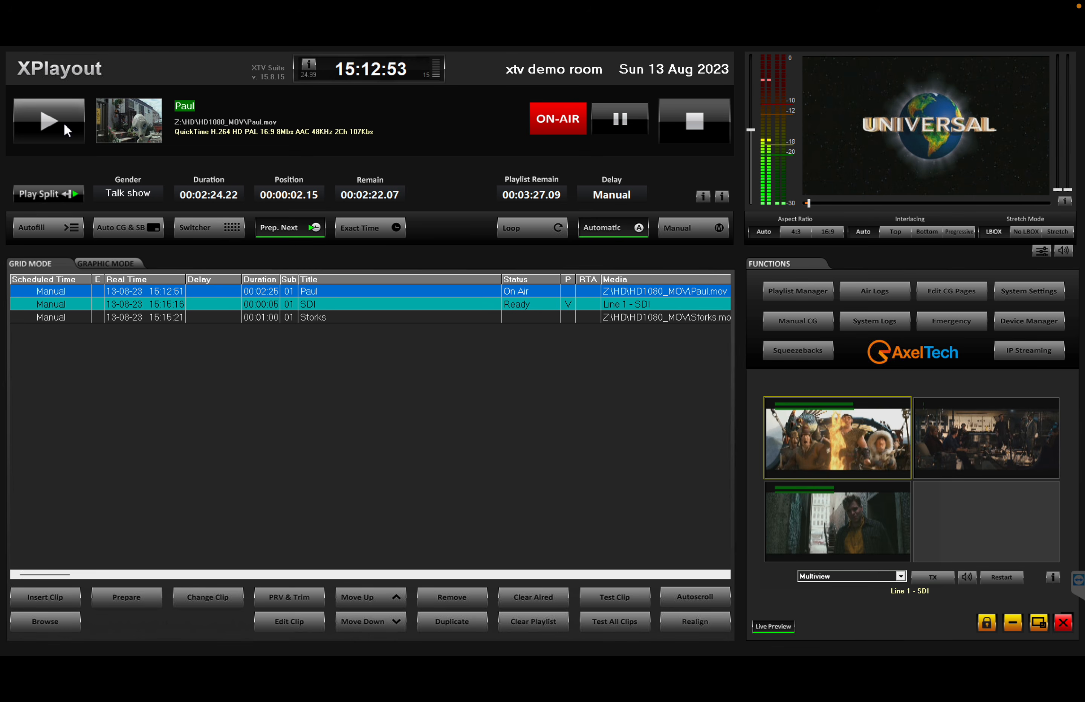
{"action": "left_click", "coordinate": [63, 122]}
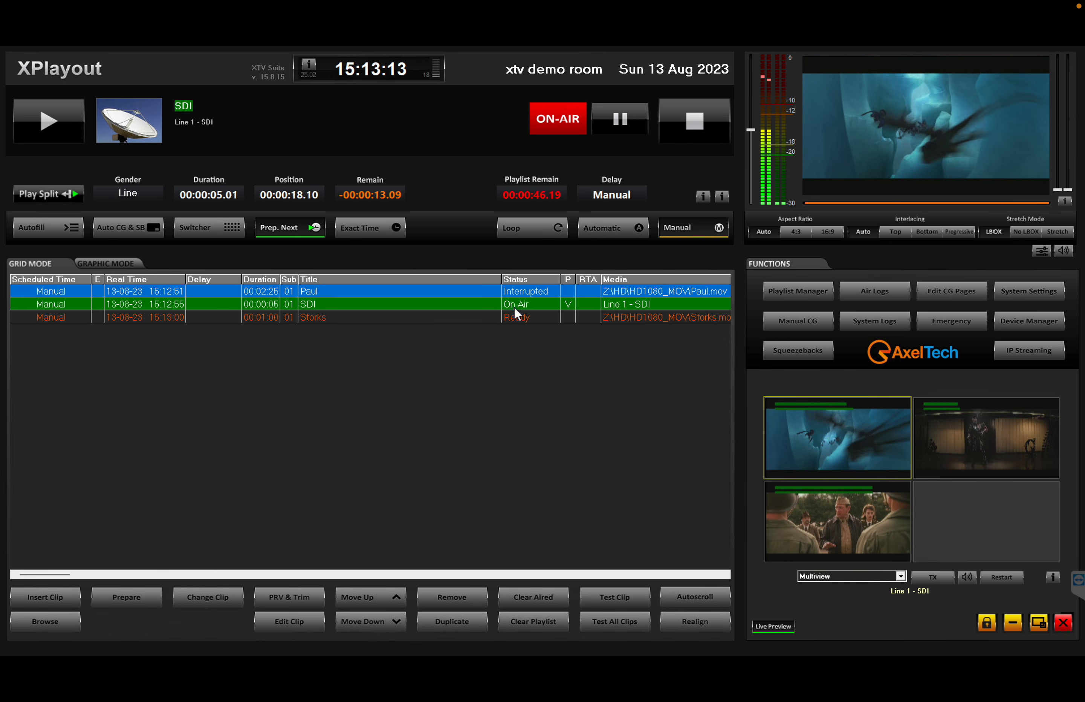
{"action": "left_click", "coordinate": [56, 129]}
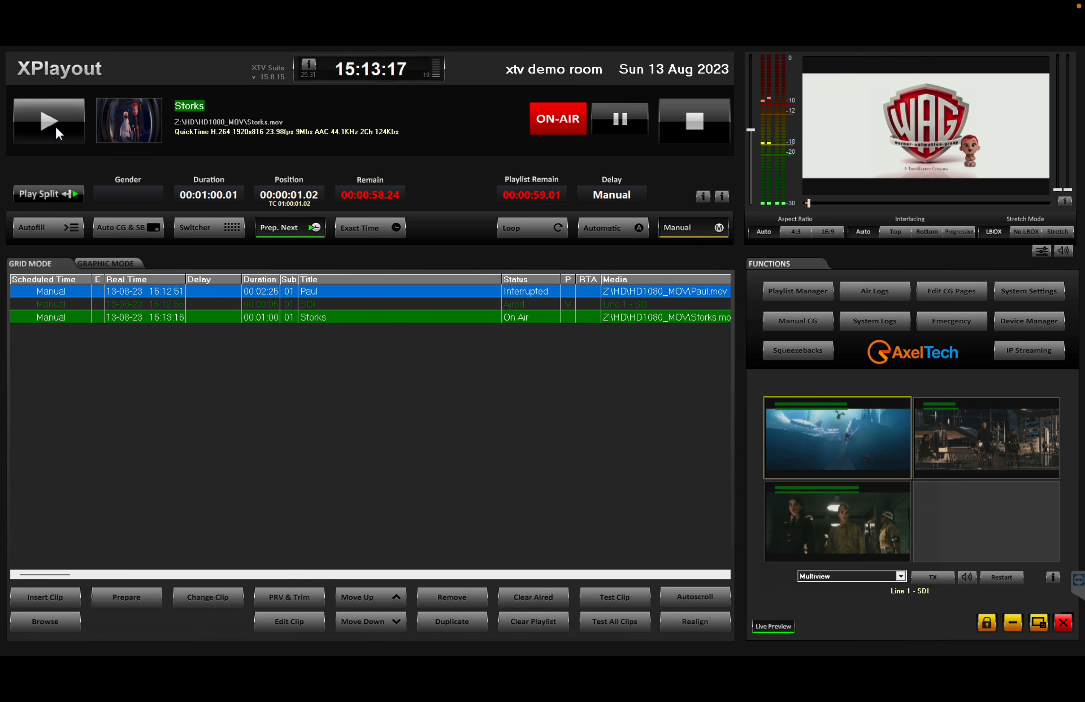
{"action": "left_click", "coordinate": [701, 120]}
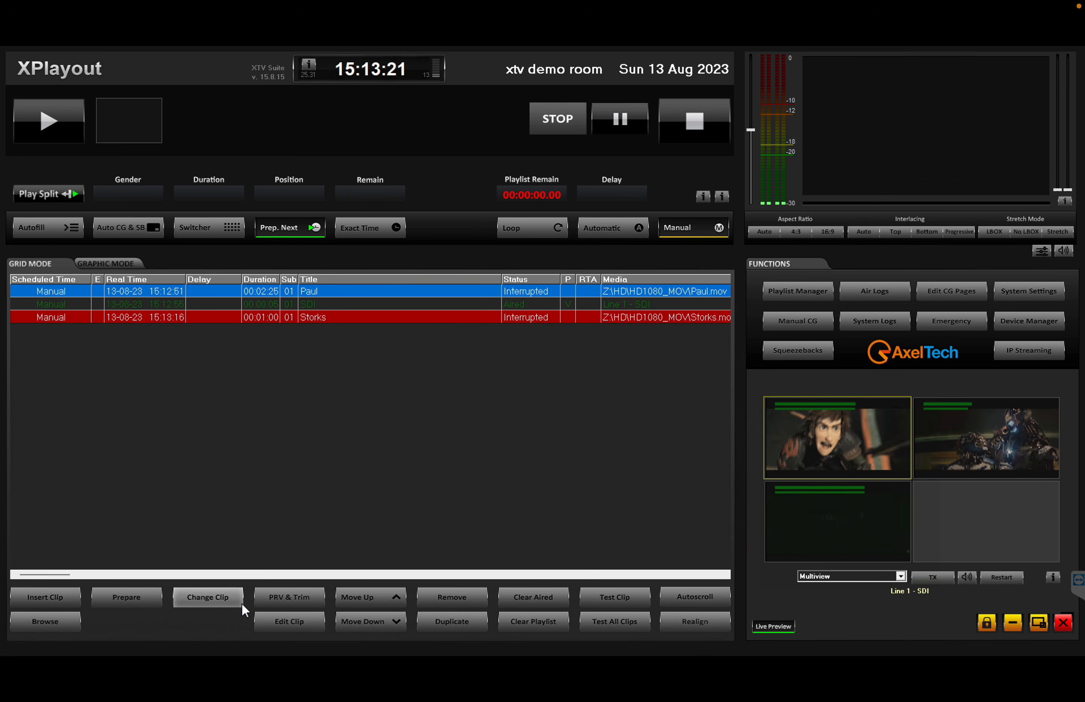
Cue Paul for playout again and review the SDI entry's clip properties.
{"action": "left_click", "coordinate": [141, 597]}
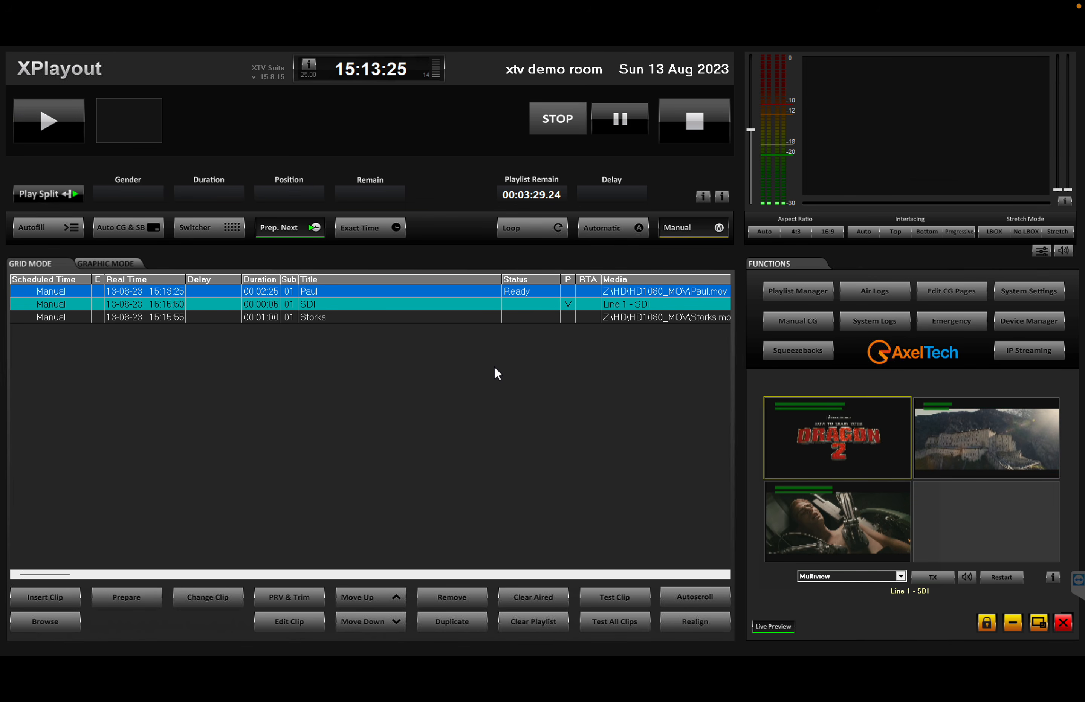
{"action": "left_click", "coordinate": [425, 307]}
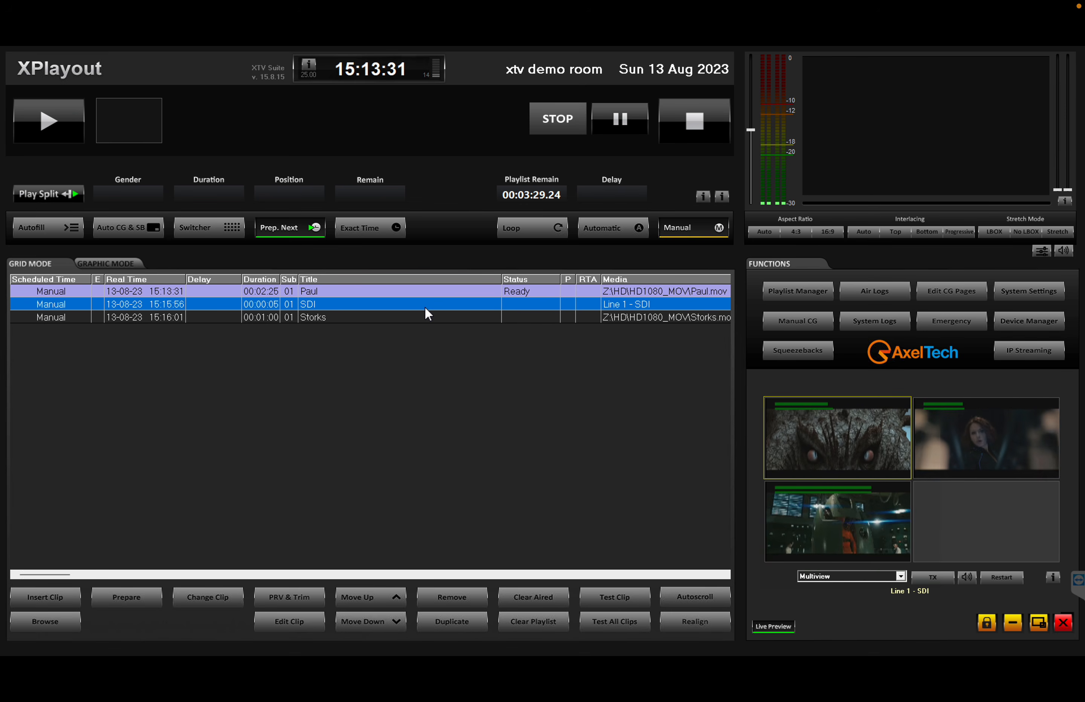
{"action": "left_click", "coordinate": [269, 620]}
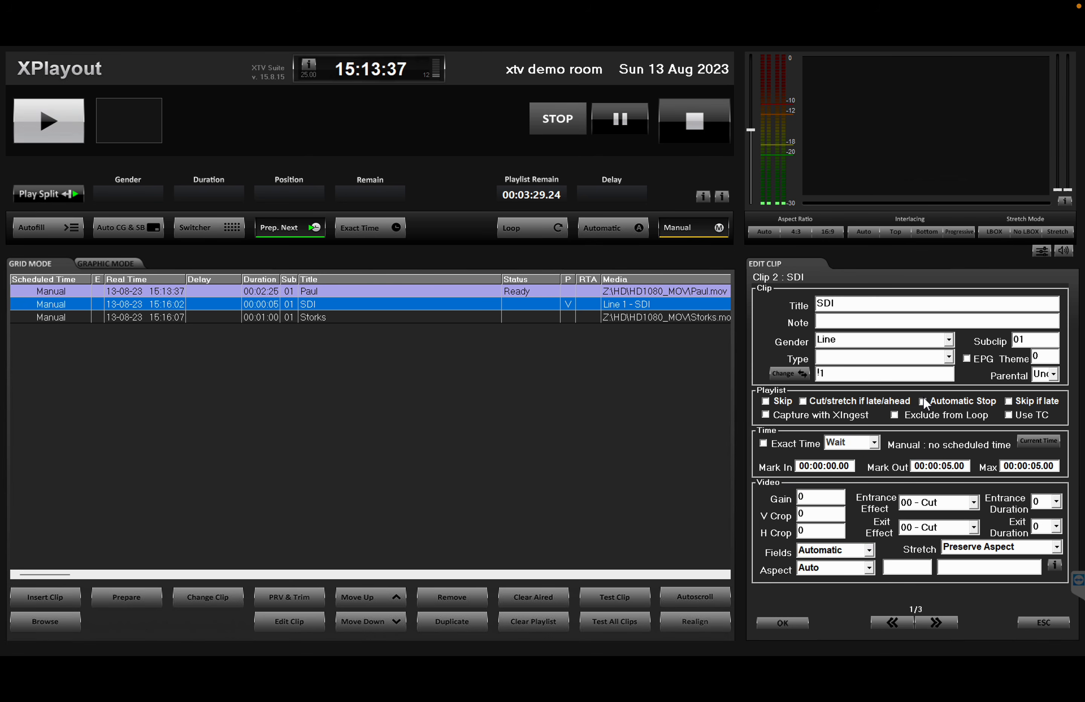
{"action": "left_click", "coordinate": [774, 622]}
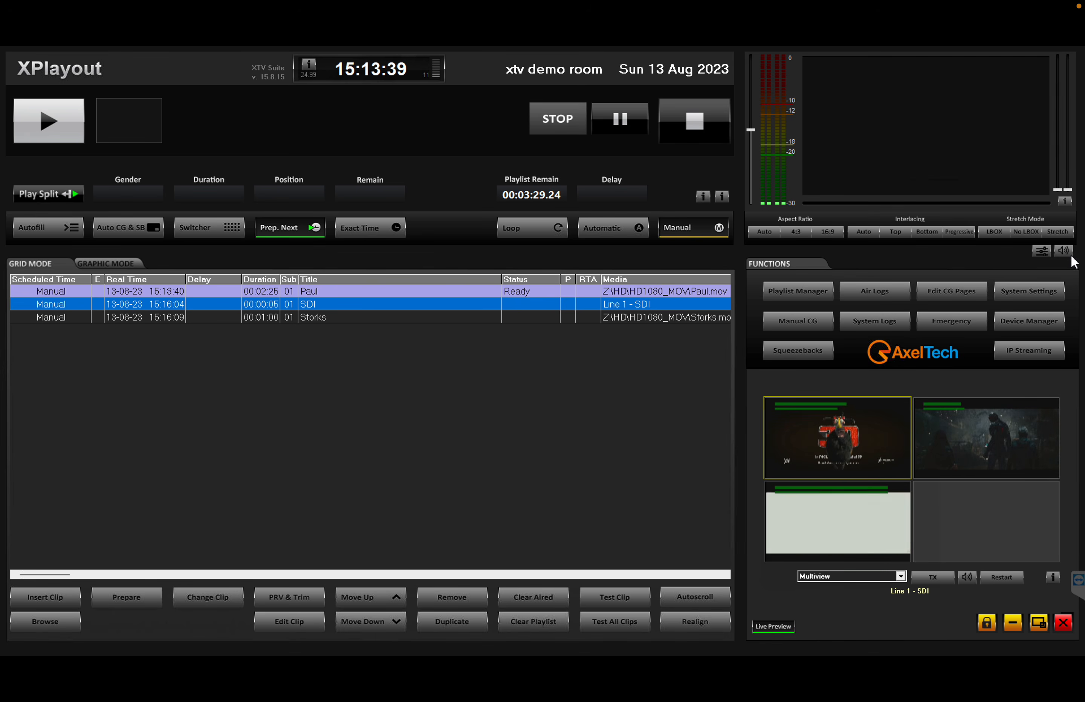
Open the line section of the system settings and inspect Line1's routing switch command.
{"action": "left_click", "coordinate": [1022, 290]}
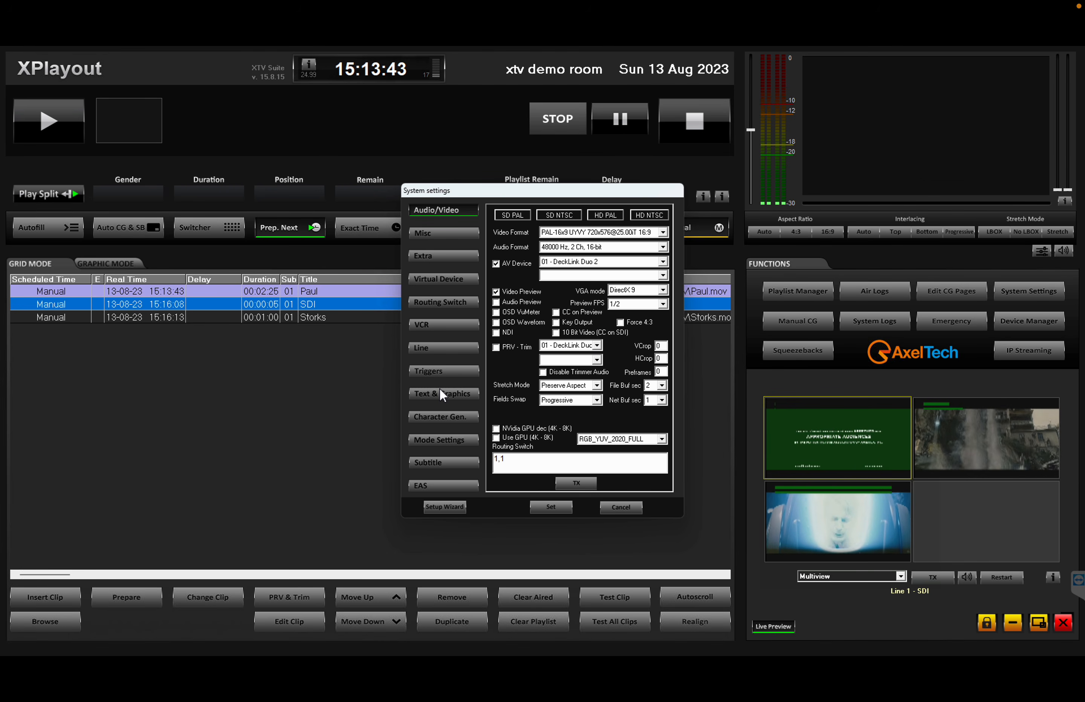
{"action": "left_click", "coordinate": [433, 347]}
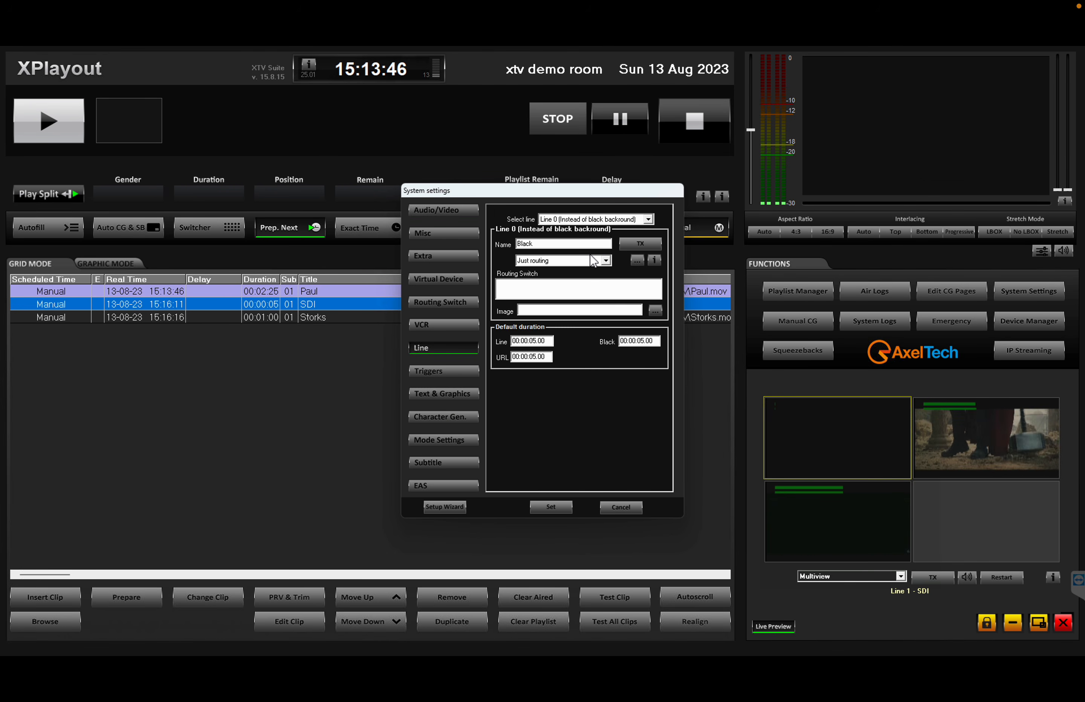
{"action": "left_click", "coordinate": [568, 219]}
{"action": "left_click", "coordinate": [567, 235]}
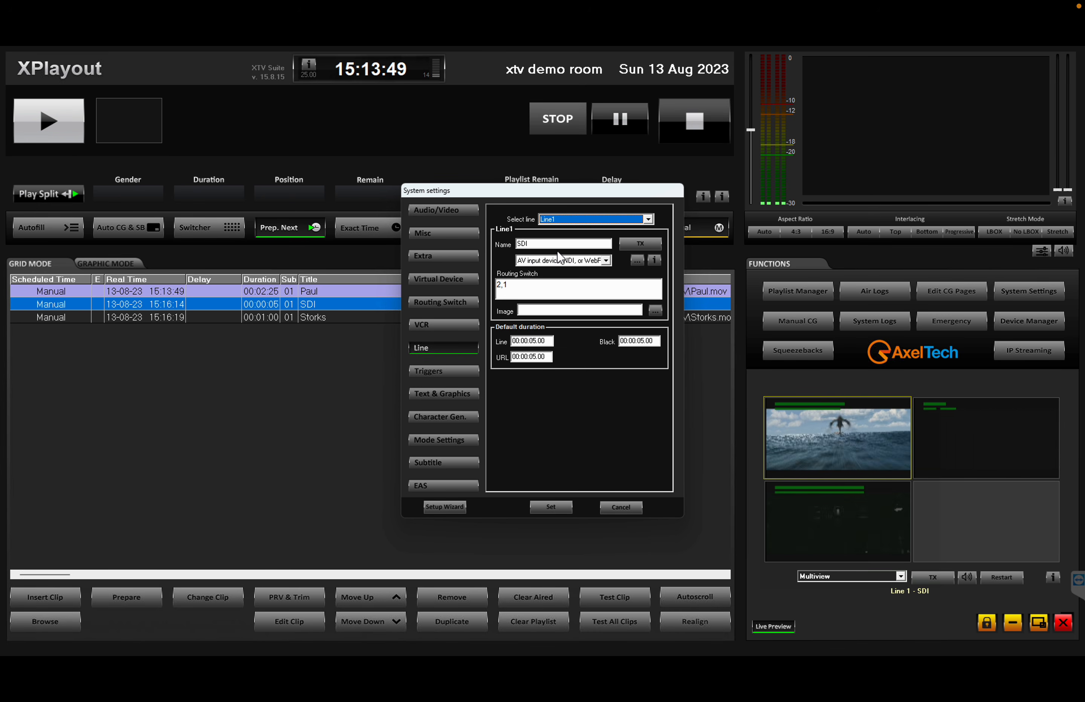
{"action": "left_click", "coordinate": [522, 285]}
{"action": "left_click_drag", "start_coordinate": [522, 285], "coordinate": [496, 290]}
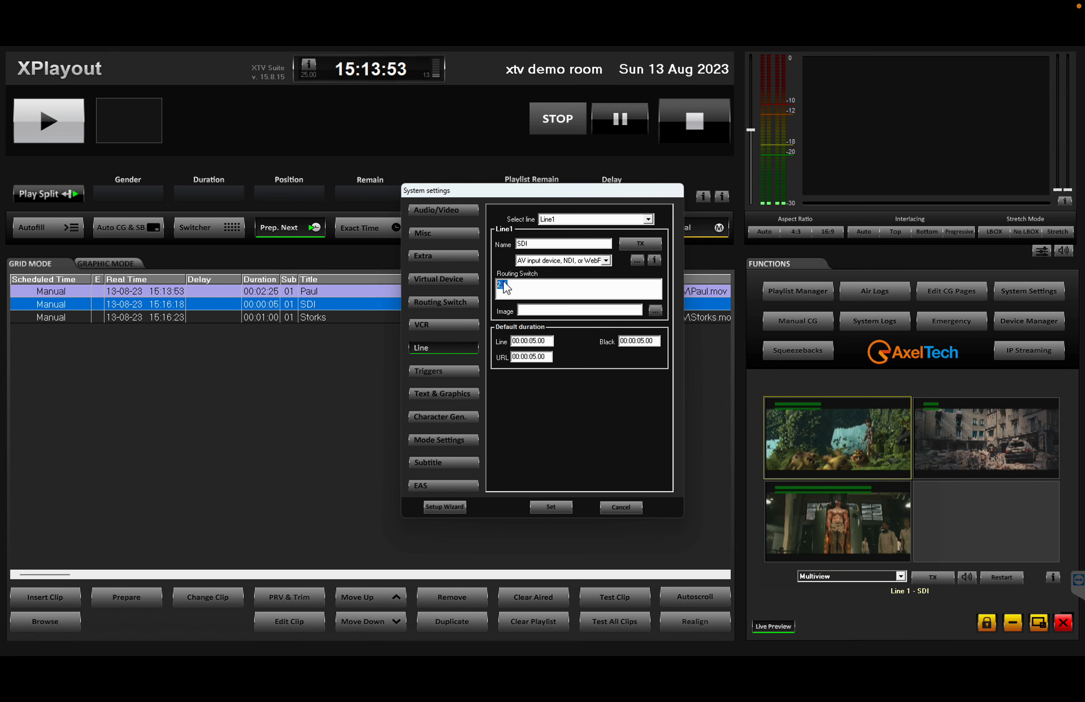
Examine Line1's live configuration, including the available video devices, video formats and aspect setting, and close it without saving.
{"action": "left_click", "coordinate": [634, 260]}
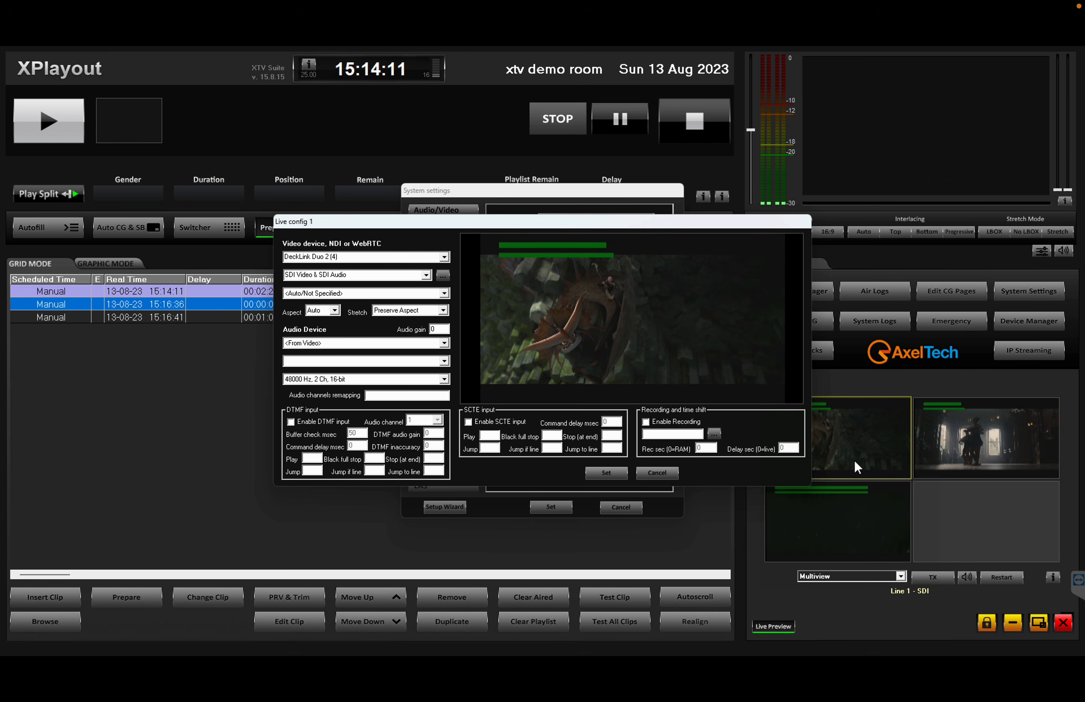
{"action": "left_click", "coordinate": [444, 258]}
{"action": "left_click", "coordinate": [445, 258]}
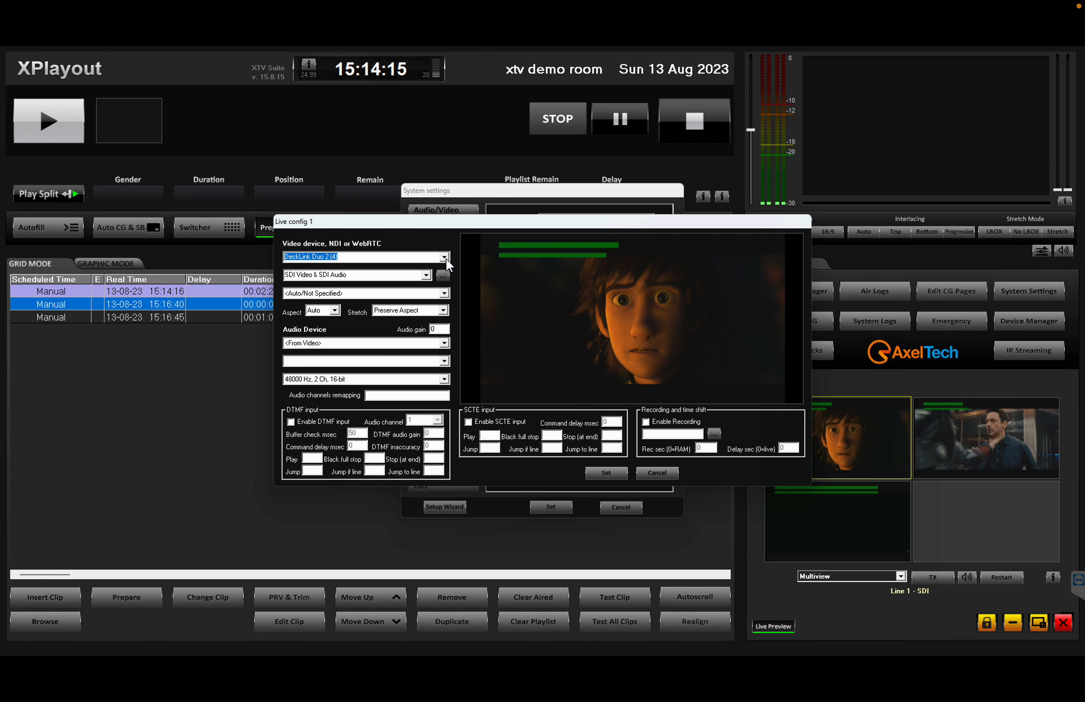
{"action": "left_click", "coordinate": [445, 258]}
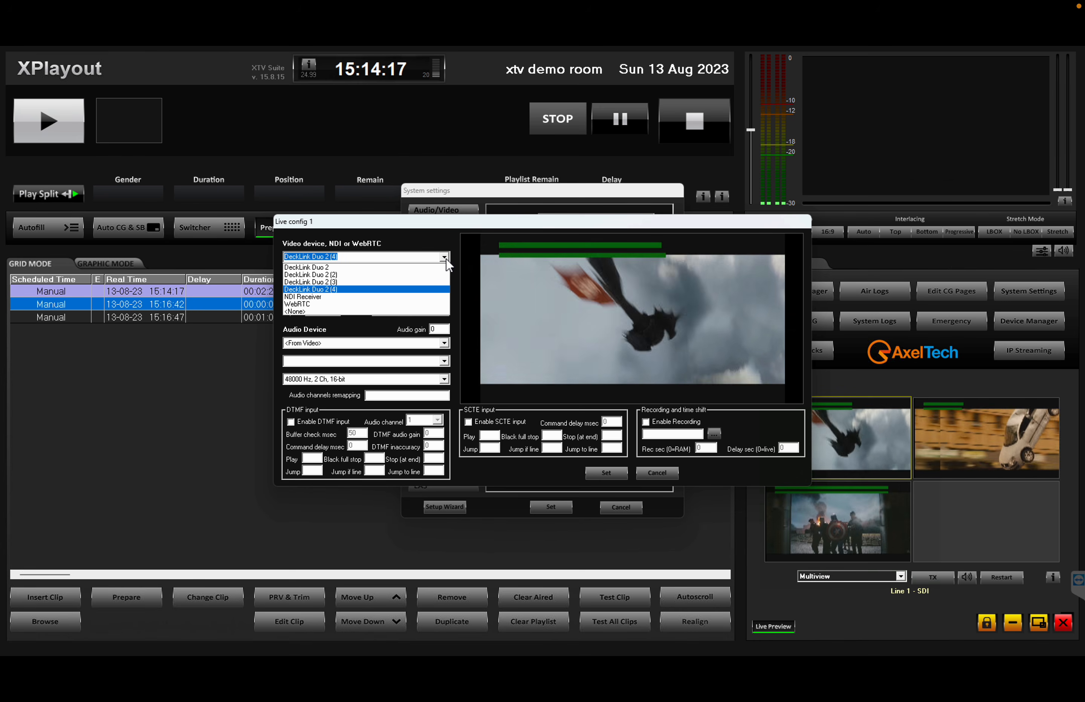
{"action": "left_click", "coordinate": [445, 258]}
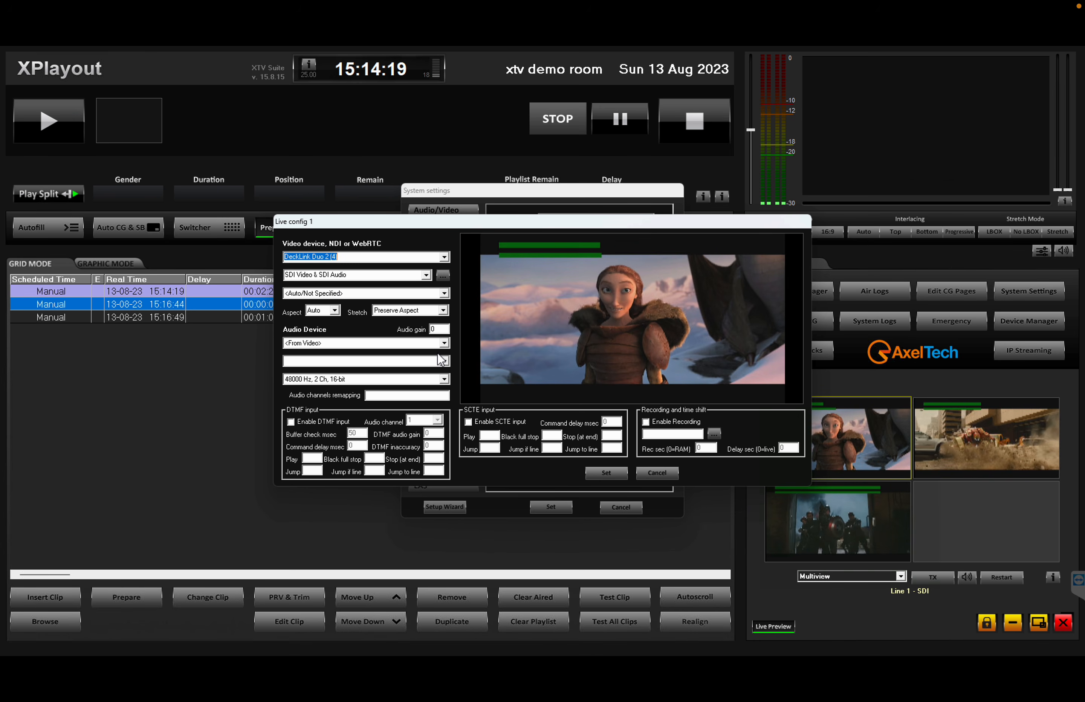
{"action": "left_click", "coordinate": [444, 294]}
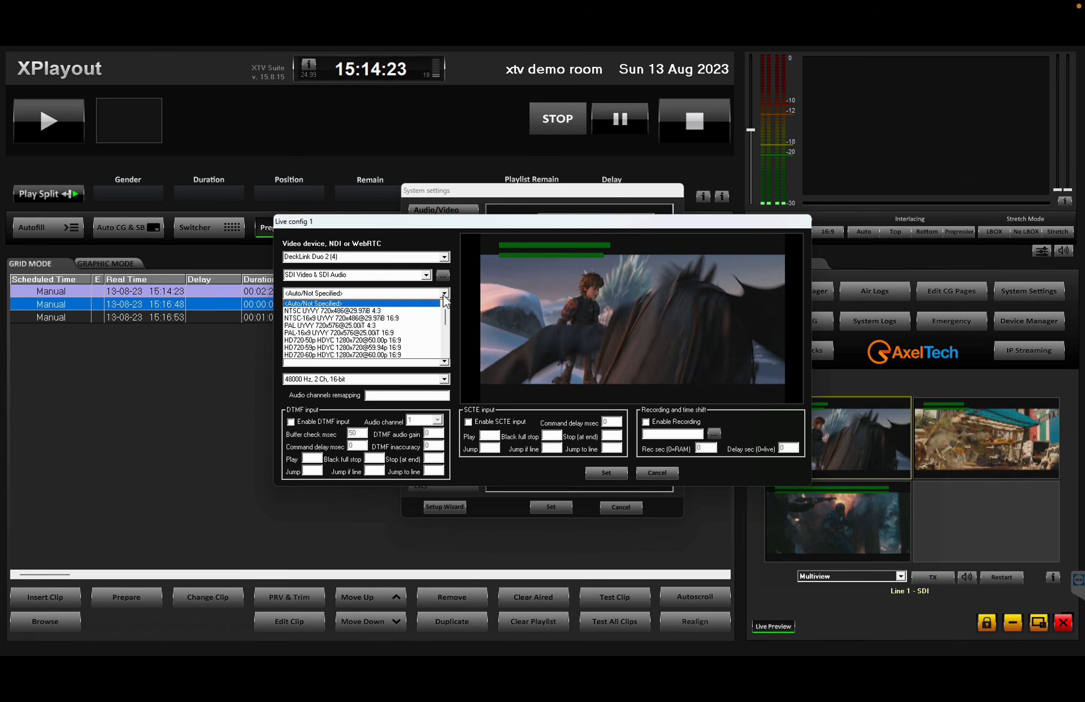
{"action": "left_click", "coordinate": [442, 295]}
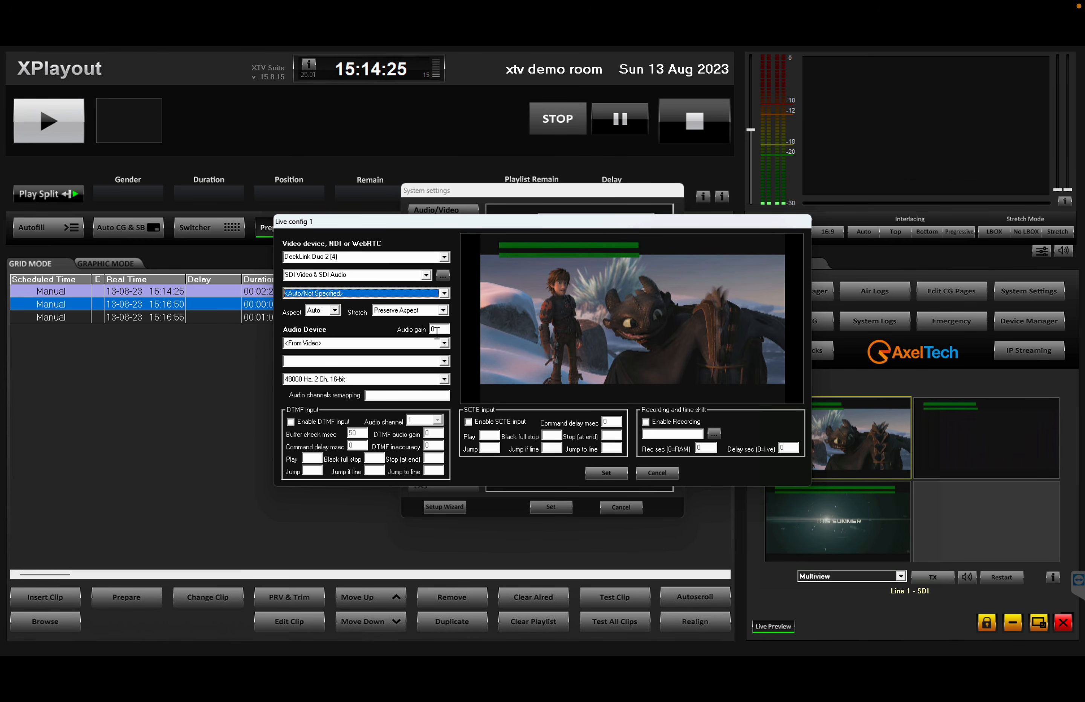
{"action": "left_click", "coordinate": [335, 311]}
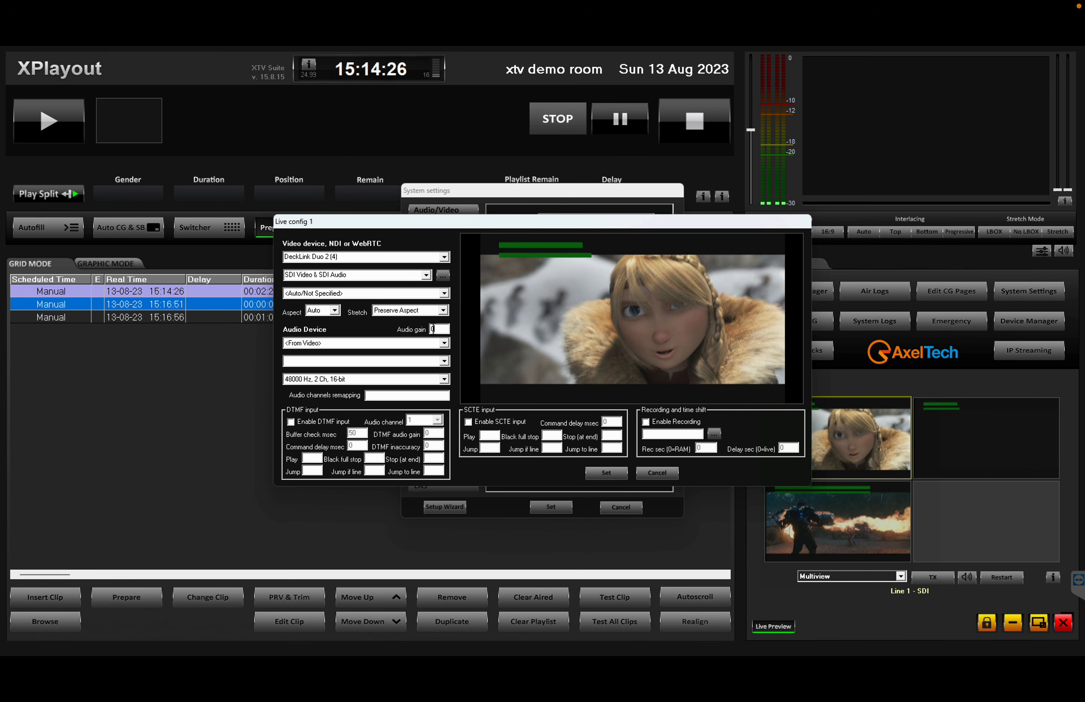
{"action": "left_click", "coordinate": [337, 311]}
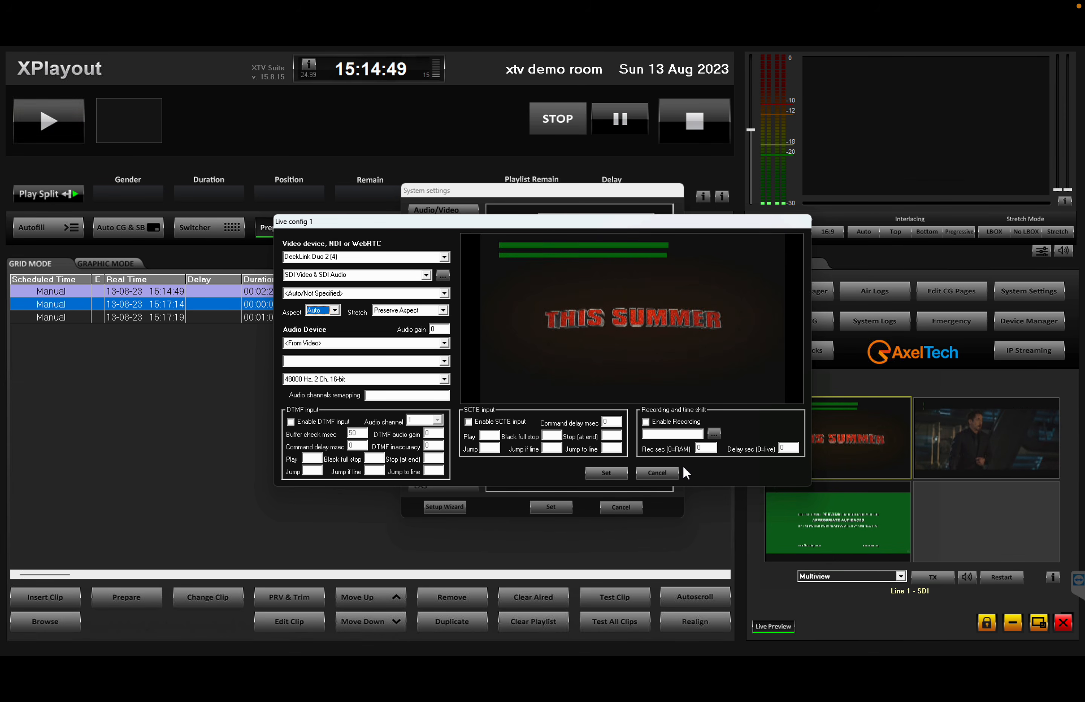
{"action": "left_click", "coordinate": [670, 472]}
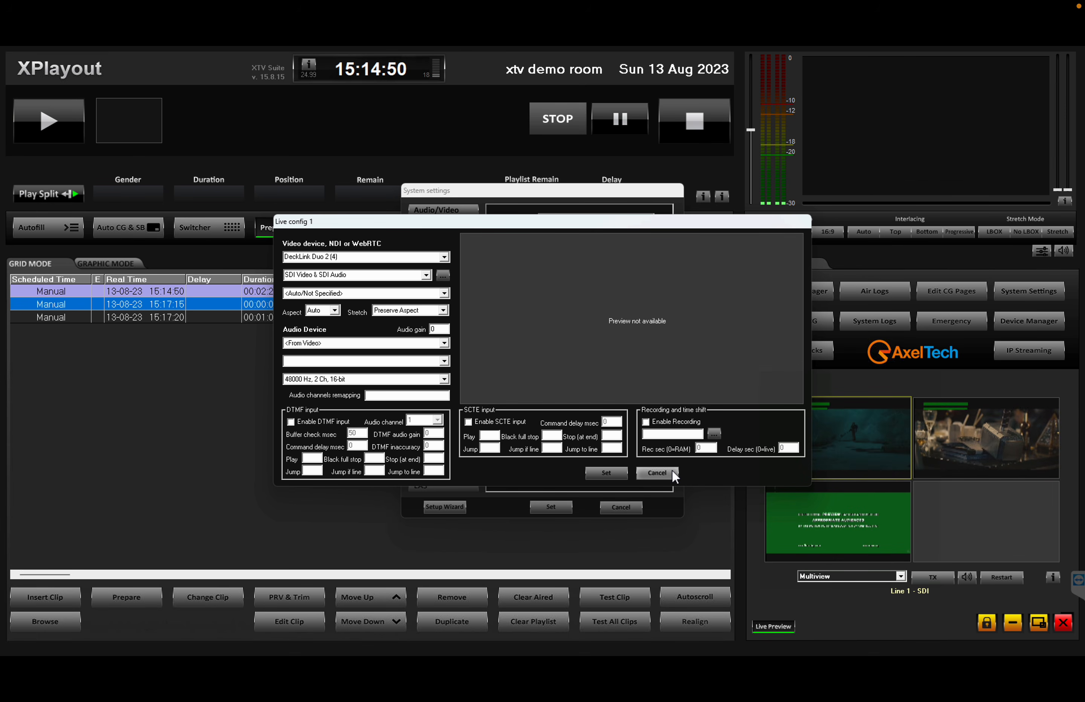
Examine Line2's live configuration and the sources available to its NDI Receiver, and close it.
{"action": "left_click", "coordinate": [647, 219]}
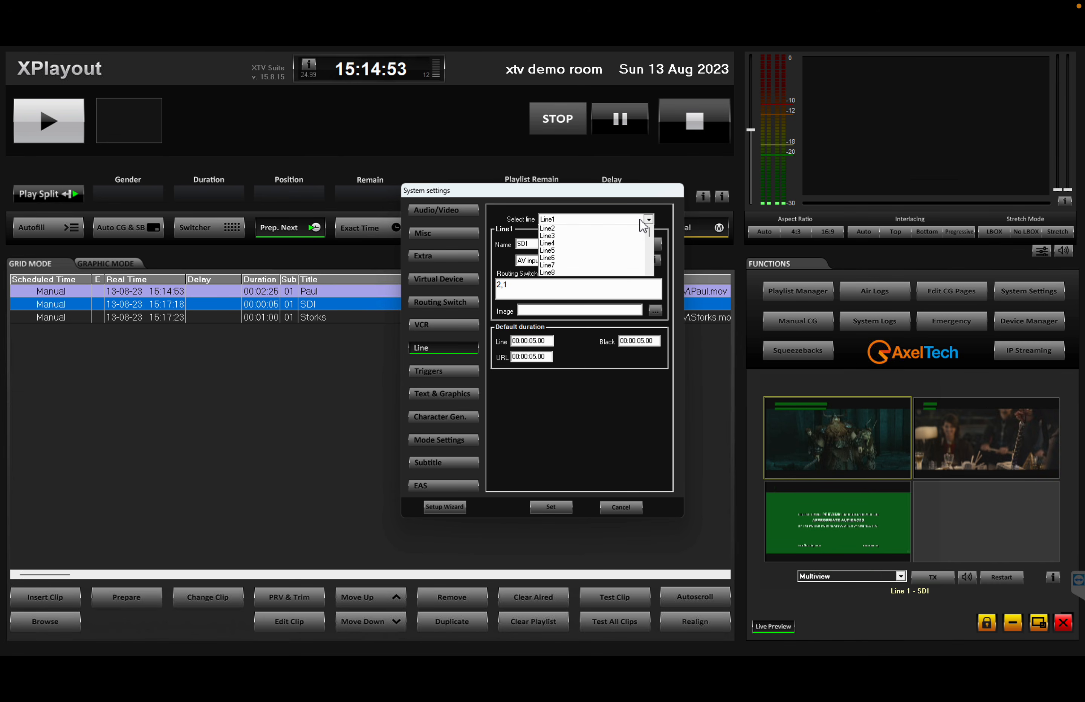
{"action": "left_click", "coordinate": [626, 236]}
{"action": "left_click", "coordinate": [637, 260]}
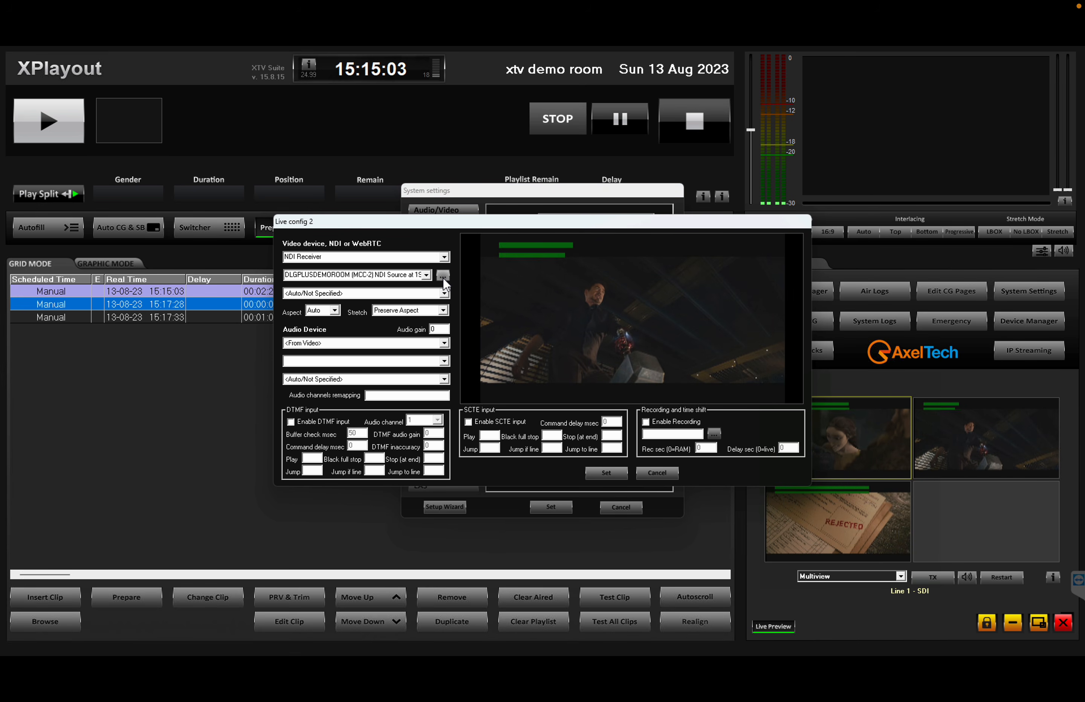
{"action": "left_click", "coordinate": [427, 276]}
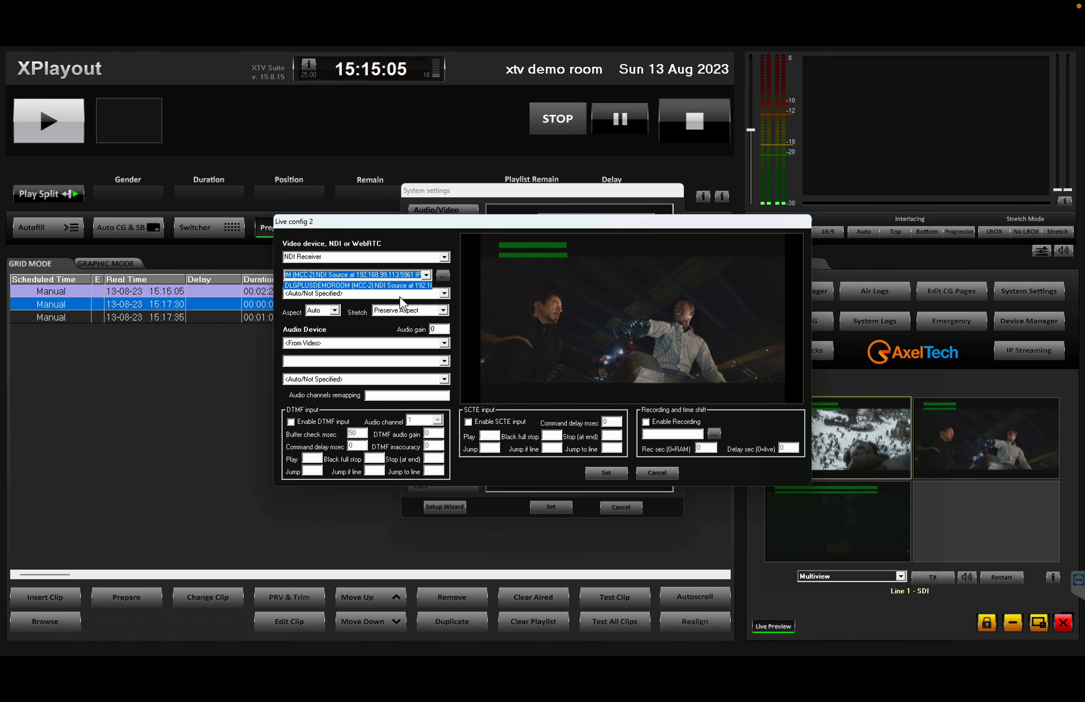
{"action": "left_click", "coordinate": [411, 236]}
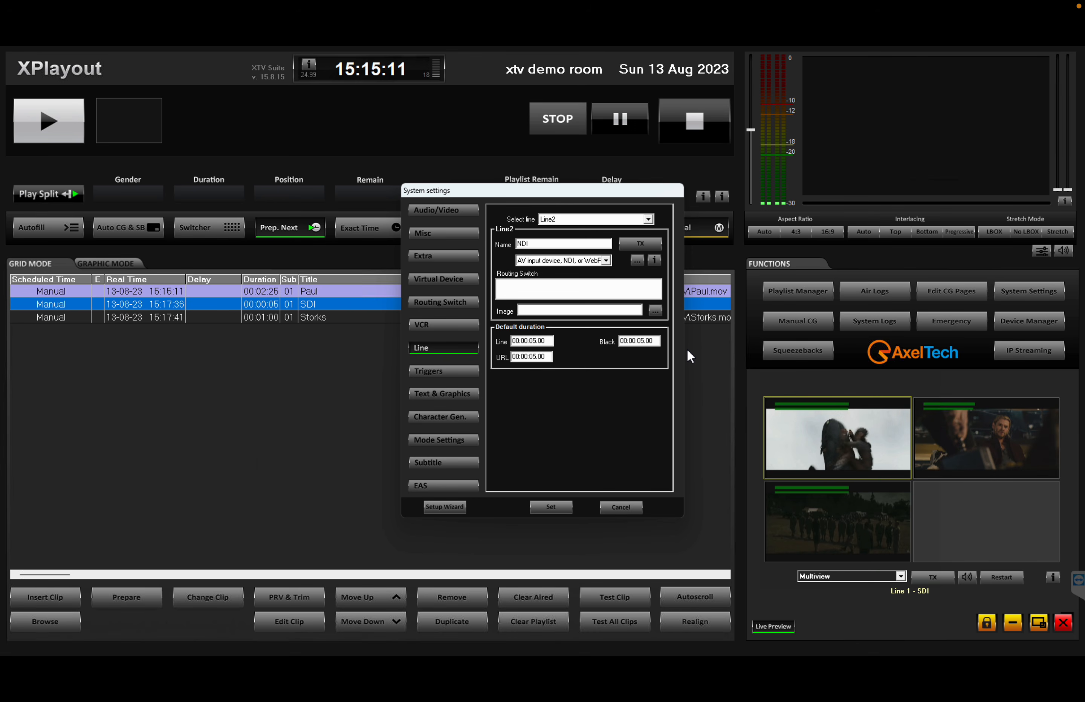
Examine Line3's WebRTC device and stream identifier in its live configuration, and close the system settings without saving.
{"action": "left_click", "coordinate": [647, 220]}
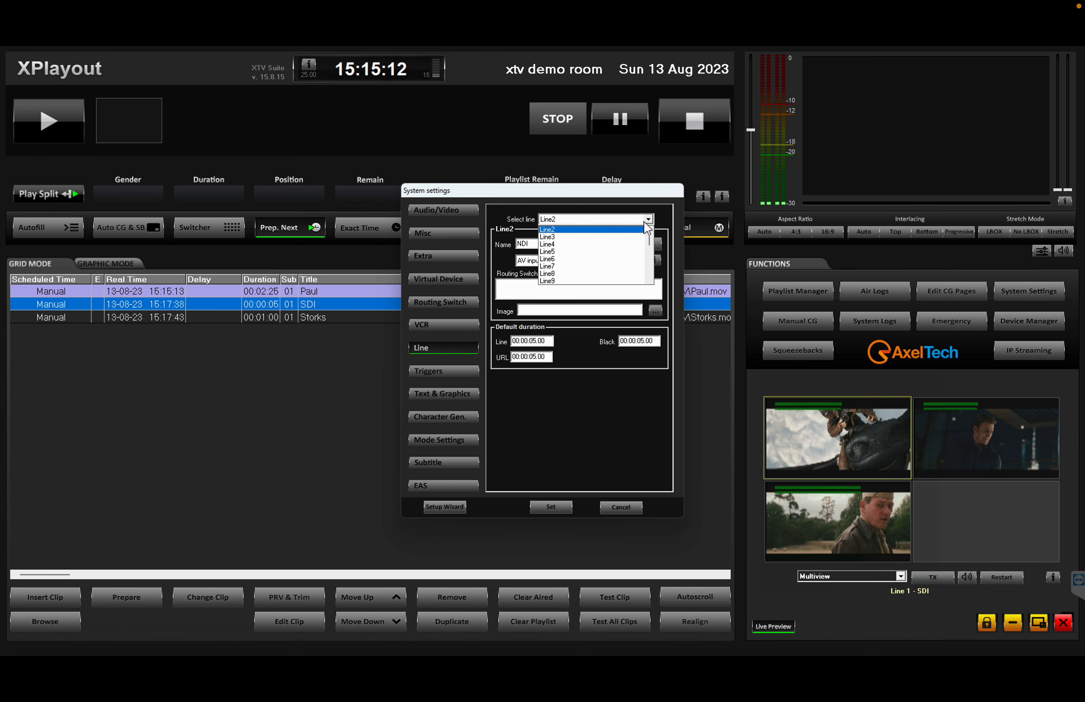
{"action": "left_click", "coordinate": [634, 242]}
{"action": "left_click", "coordinate": [636, 259]}
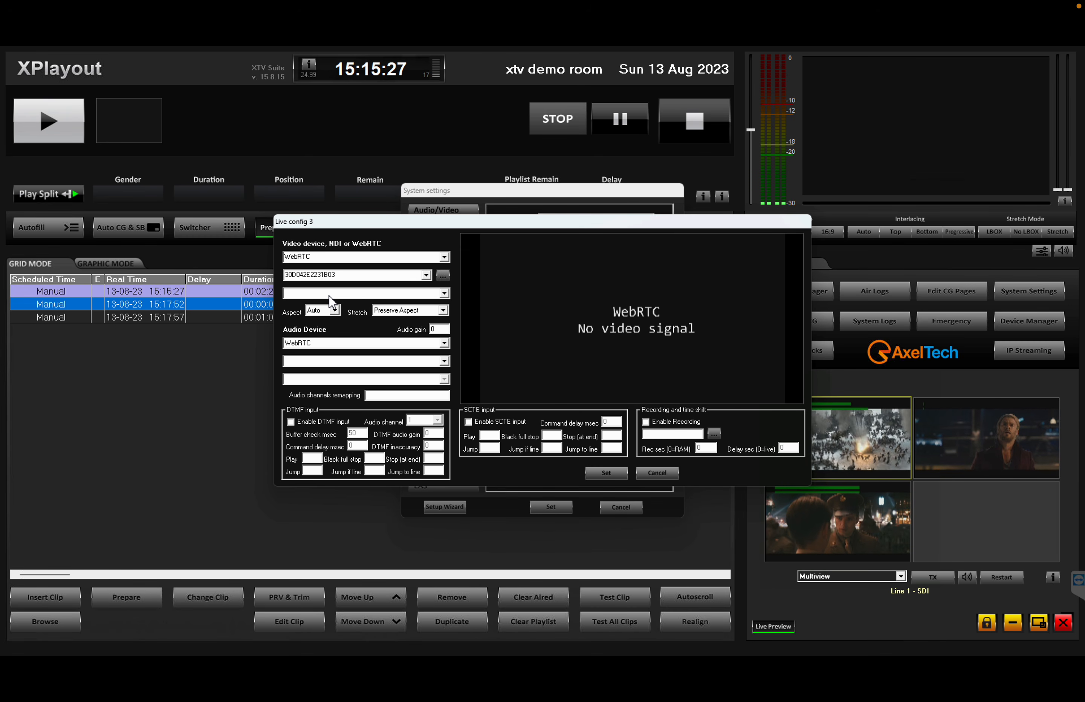
{"action": "left_click", "coordinate": [445, 254]}
{"action": "left_click", "coordinate": [445, 253]}
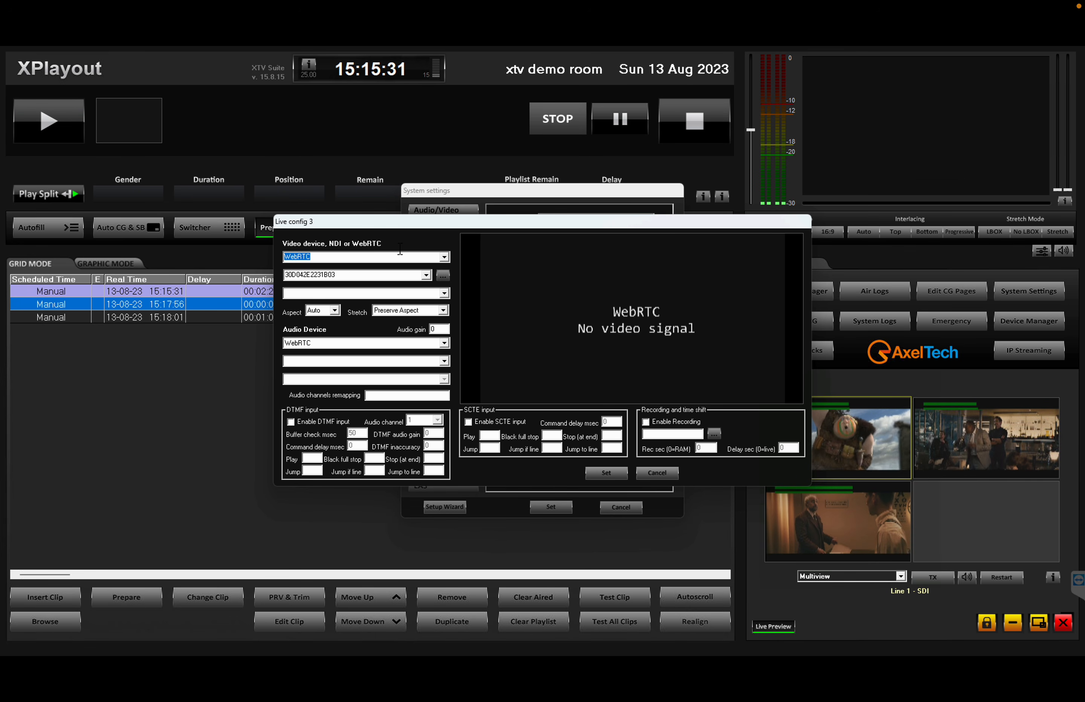
{"action": "double_click", "coordinate": [359, 272]}
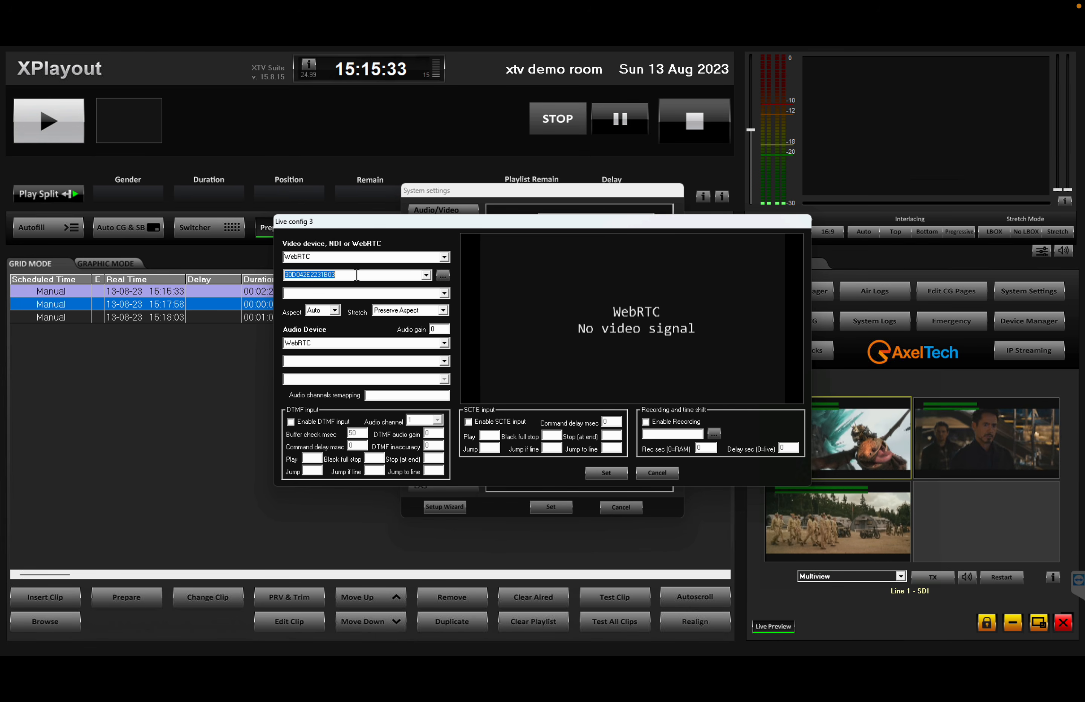
{"action": "left_click", "coordinate": [646, 471]}
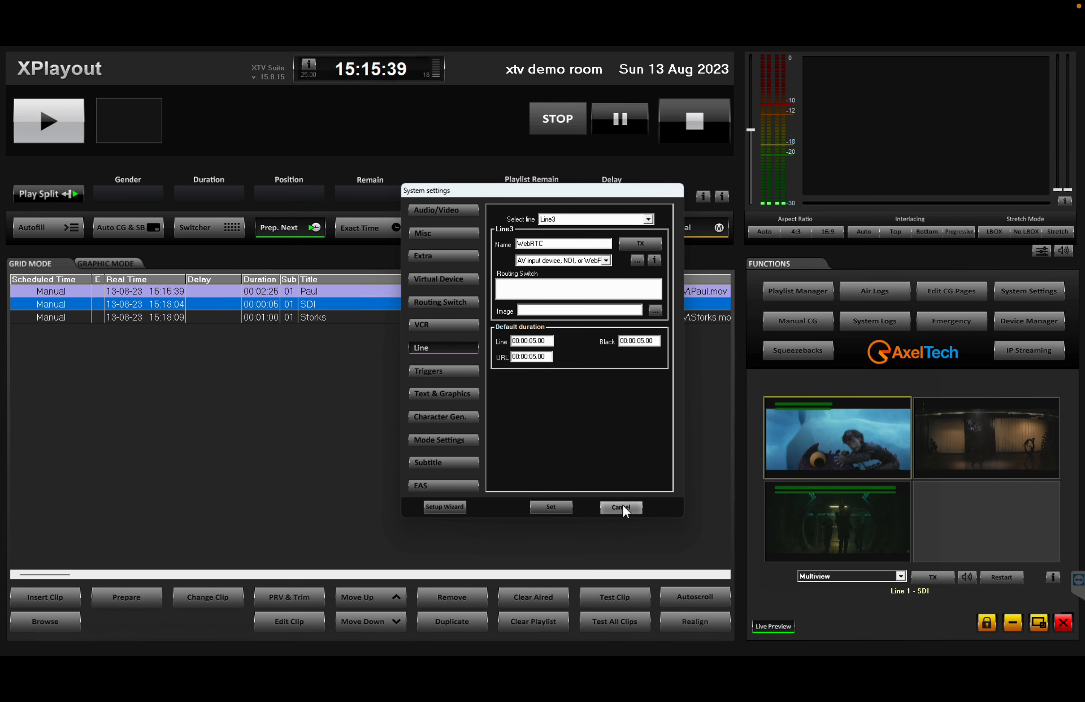
{"action": "left_click", "coordinate": [622, 507]}
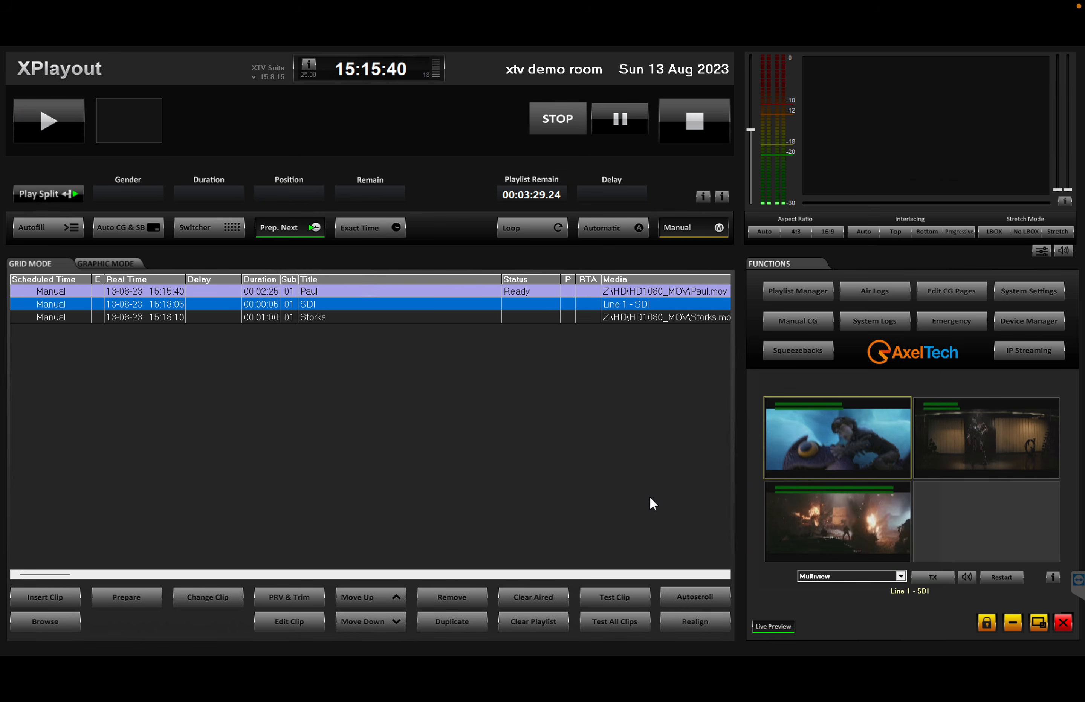
Open the IP streaming settings and inspect the WebRTC stream's server and room configuration.
{"action": "left_click", "coordinate": [1017, 358]}
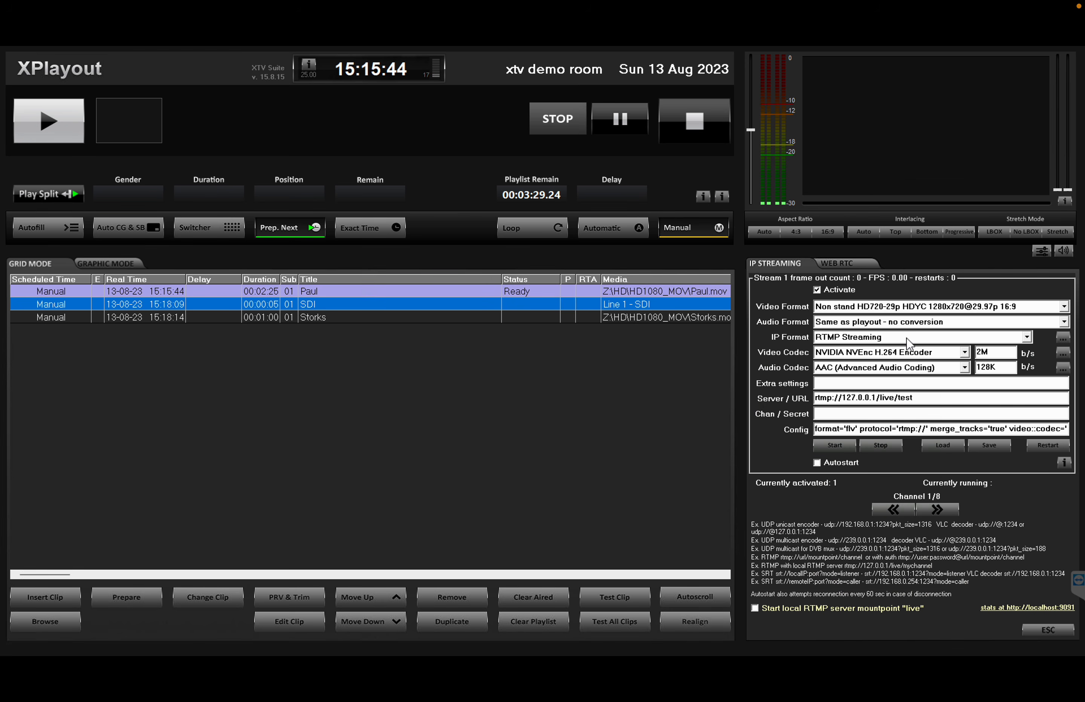
{"action": "left_click", "coordinate": [839, 261]}
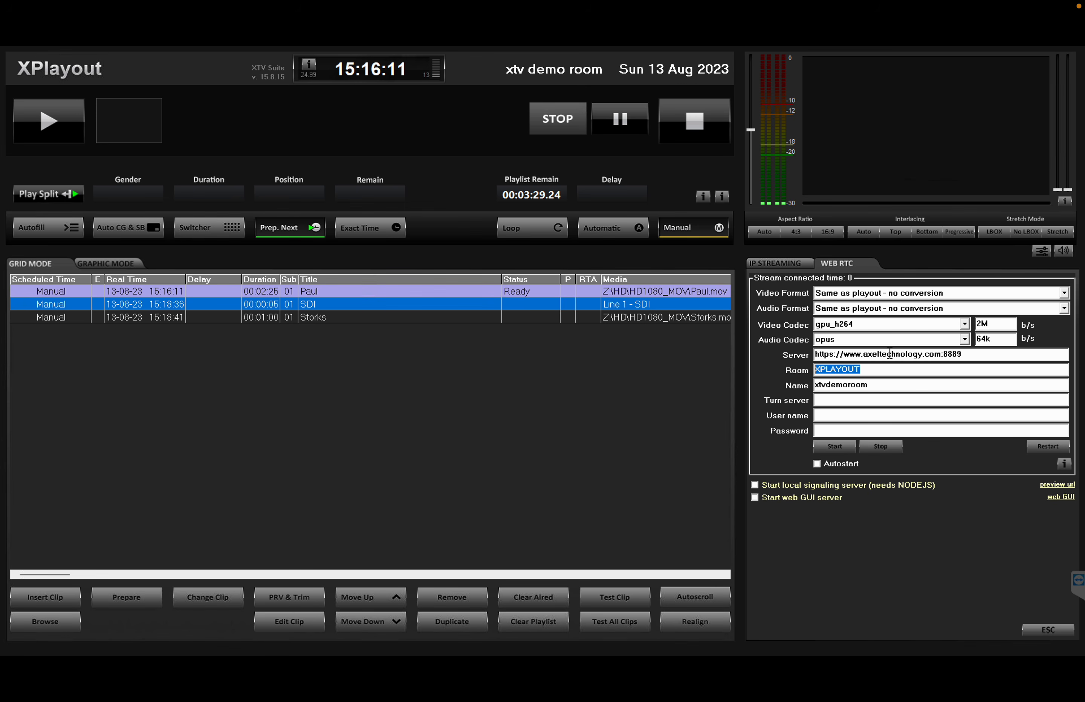
Switch to MultiCrossConverter to check its WebRTC server and room settings, close them without saving, and close the IP streaming settings in XPlayout.
{"action": "key", "text": "ctrl+Left"}
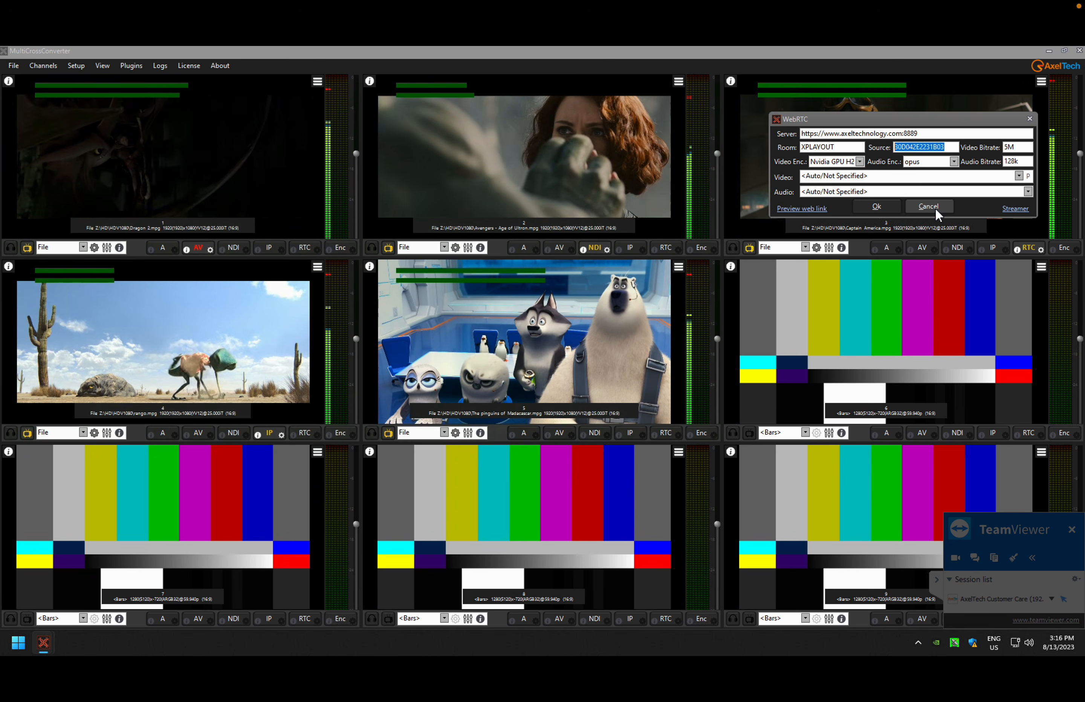
{"action": "left_click", "coordinate": [935, 208]}
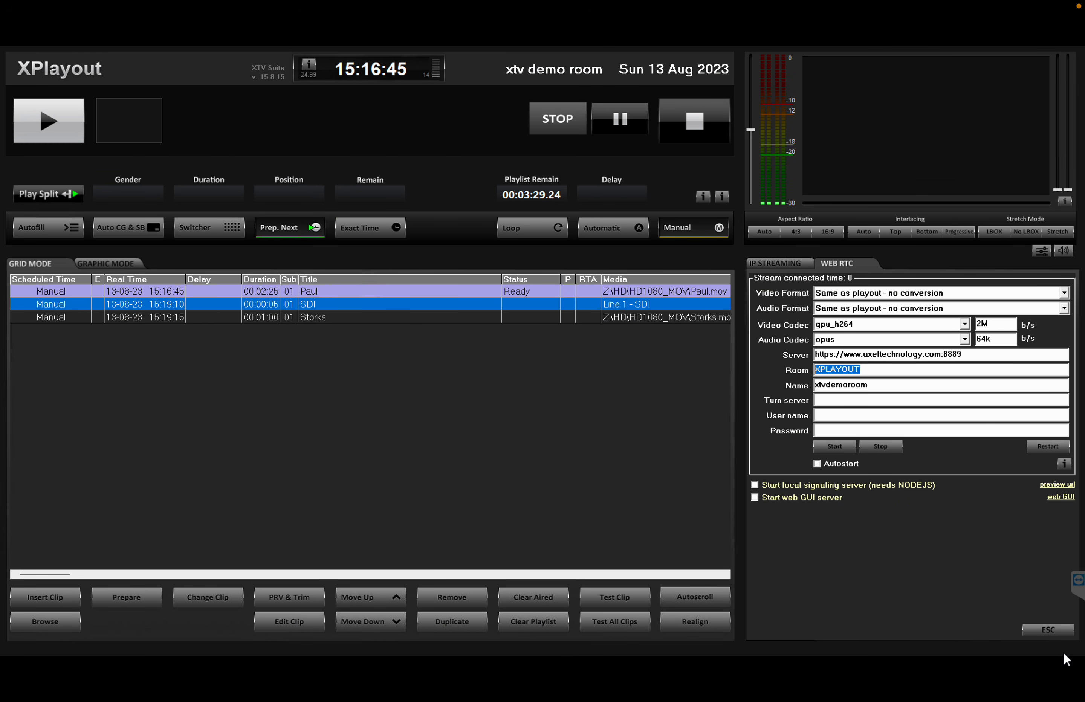
{"action": "left_click", "coordinate": [1055, 629]}
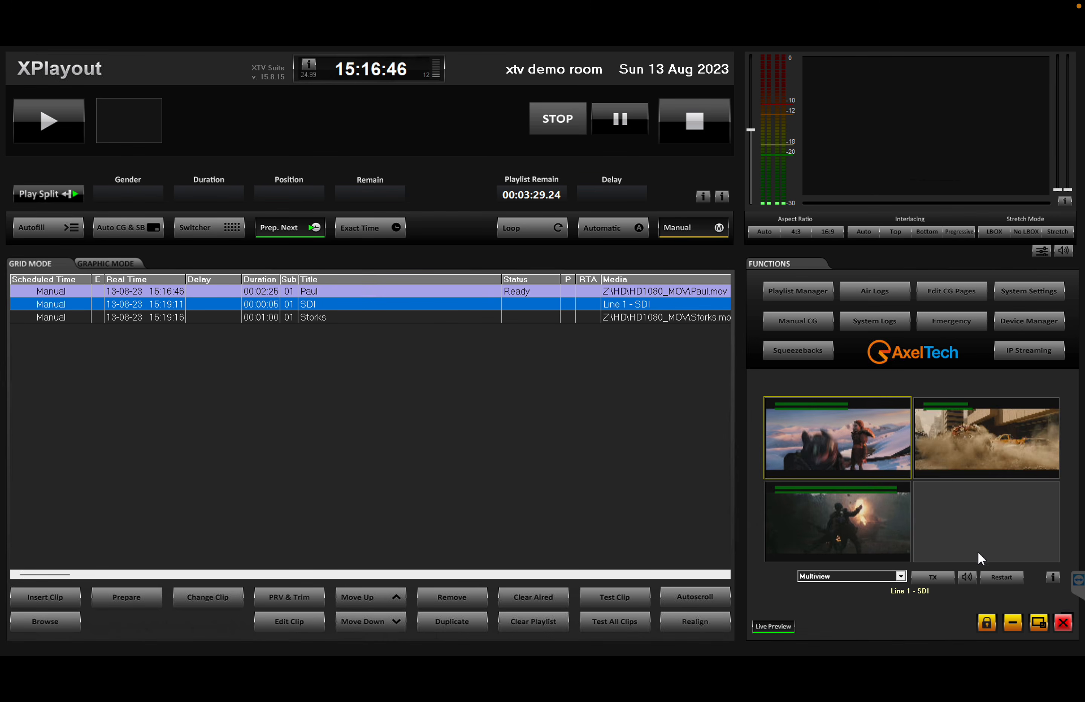
Select the WebRTC, SDI and NDI lines one after another in the live preview's multiview.
{"action": "left_click", "coordinate": [877, 532]}
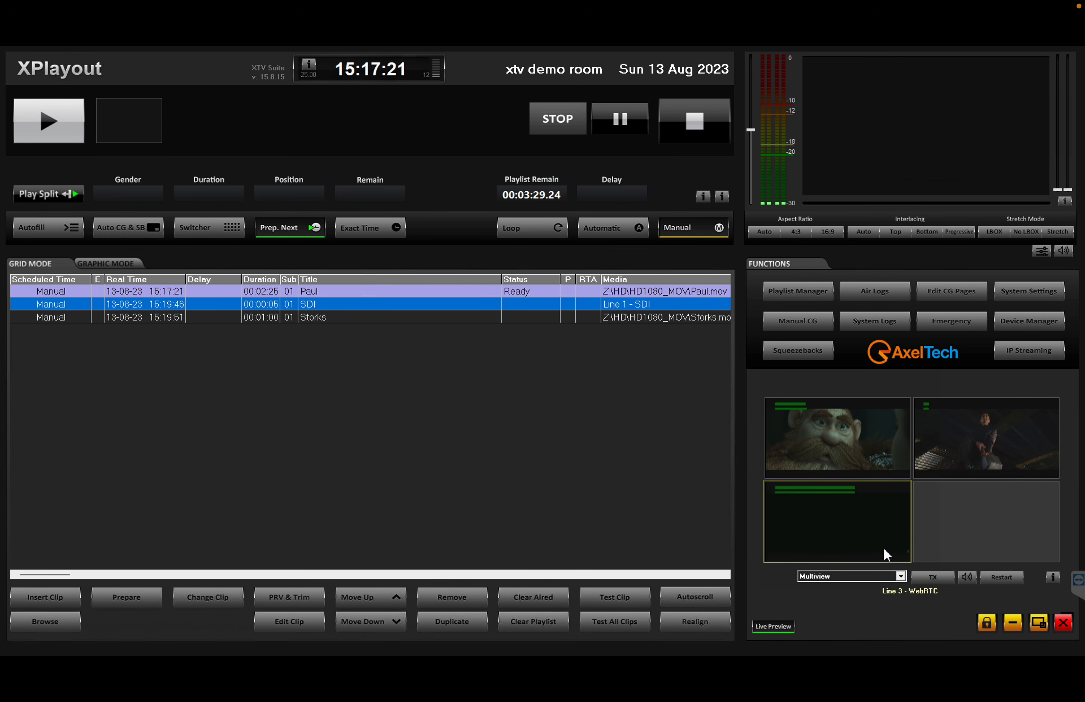
{"action": "left_click", "coordinate": [883, 438]}
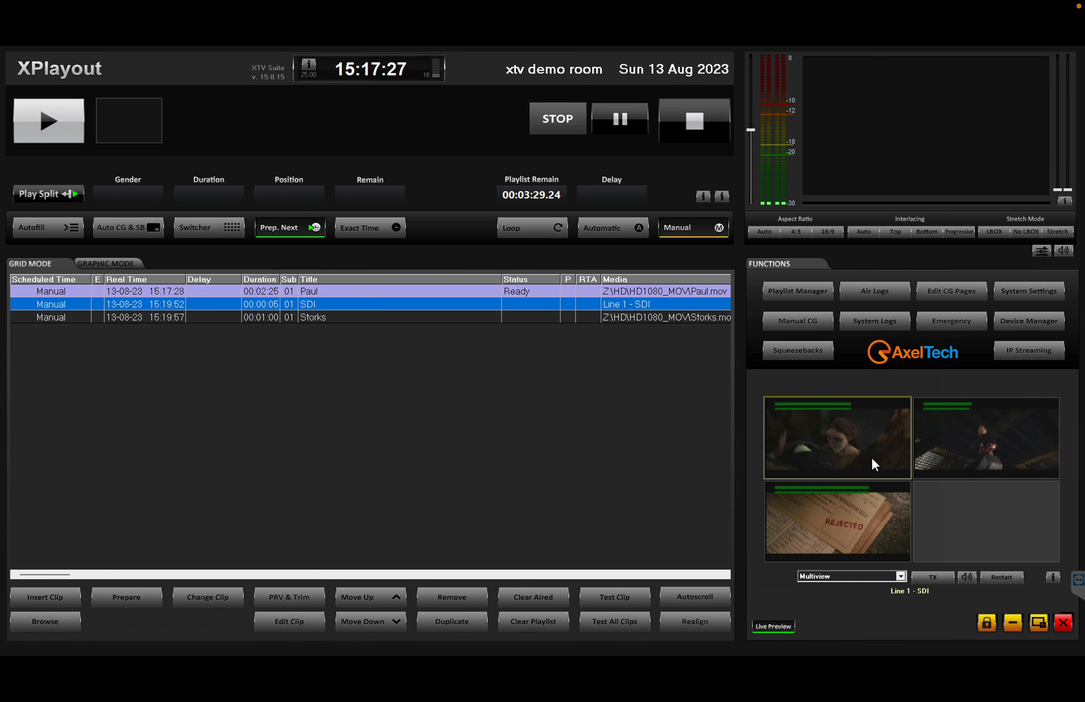
{"action": "left_click", "coordinate": [1026, 455]}
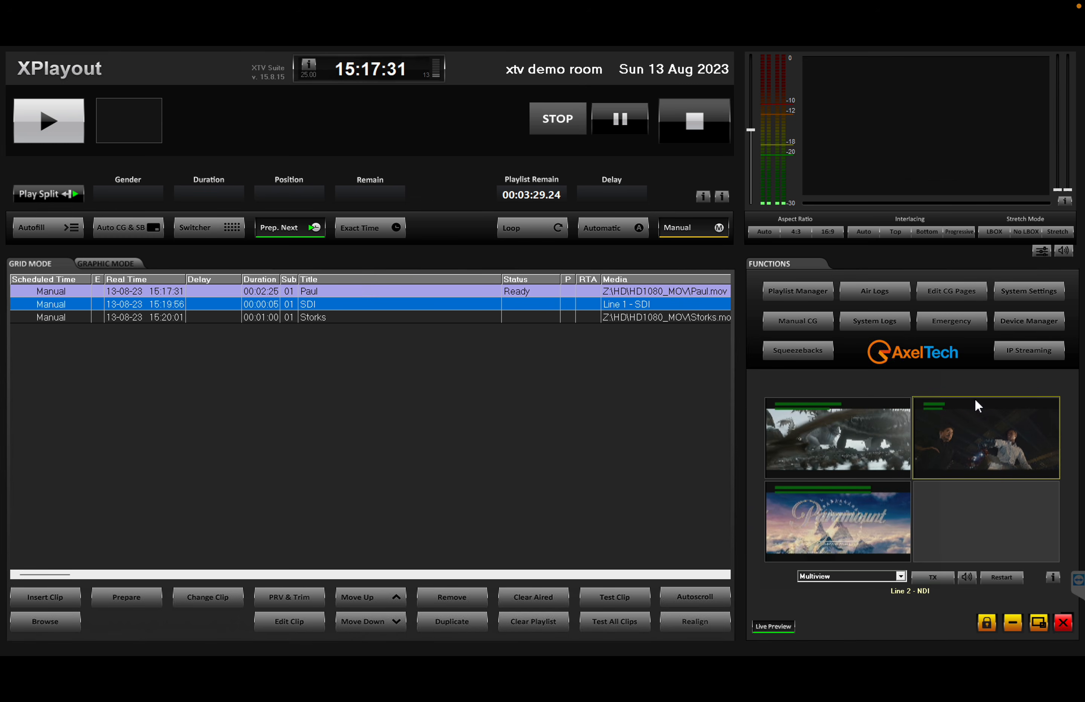
In the system settings, change Line2's source type to URL or file and rename the line UDP.
{"action": "left_click", "coordinate": [1018, 295]}
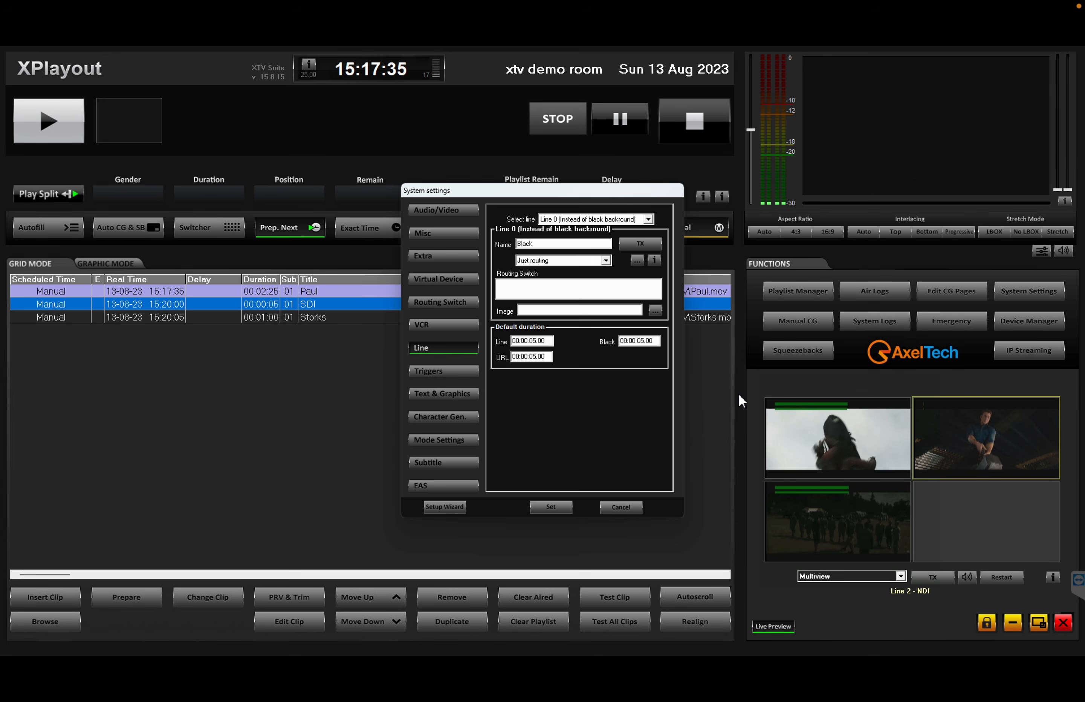
{"action": "left_click", "coordinate": [547, 220]}
{"action": "left_click", "coordinate": [547, 244]}
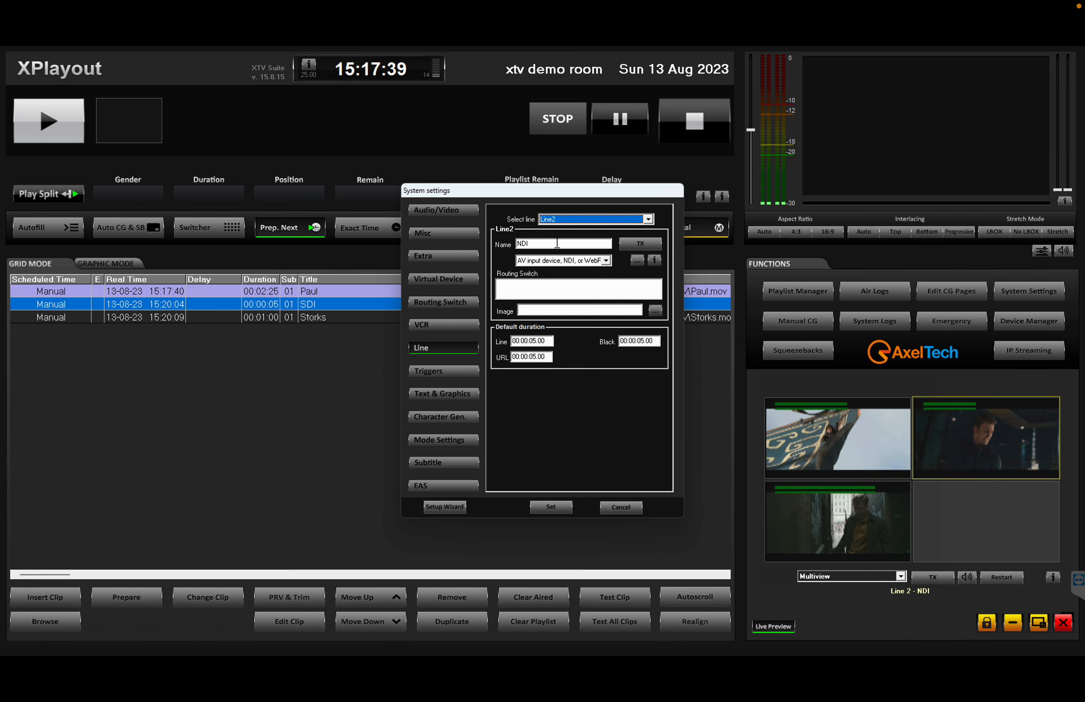
{"action": "left_click", "coordinate": [564, 261]}
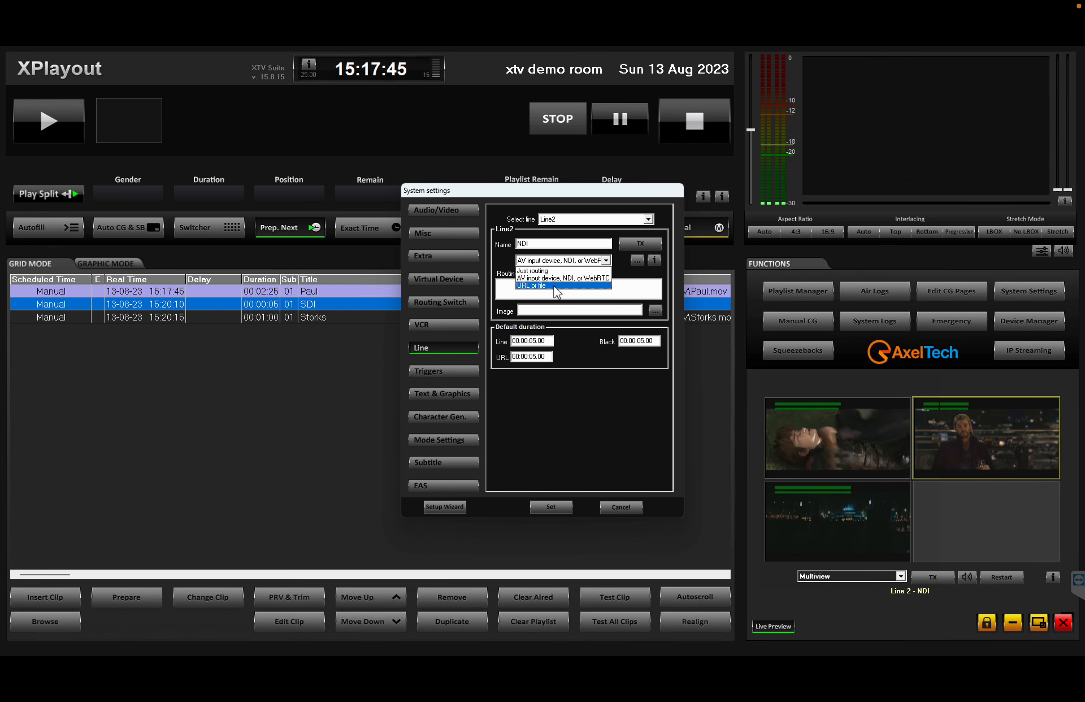
{"action": "left_click", "coordinate": [558, 286]}
{"action": "left_click", "coordinate": [636, 261]}
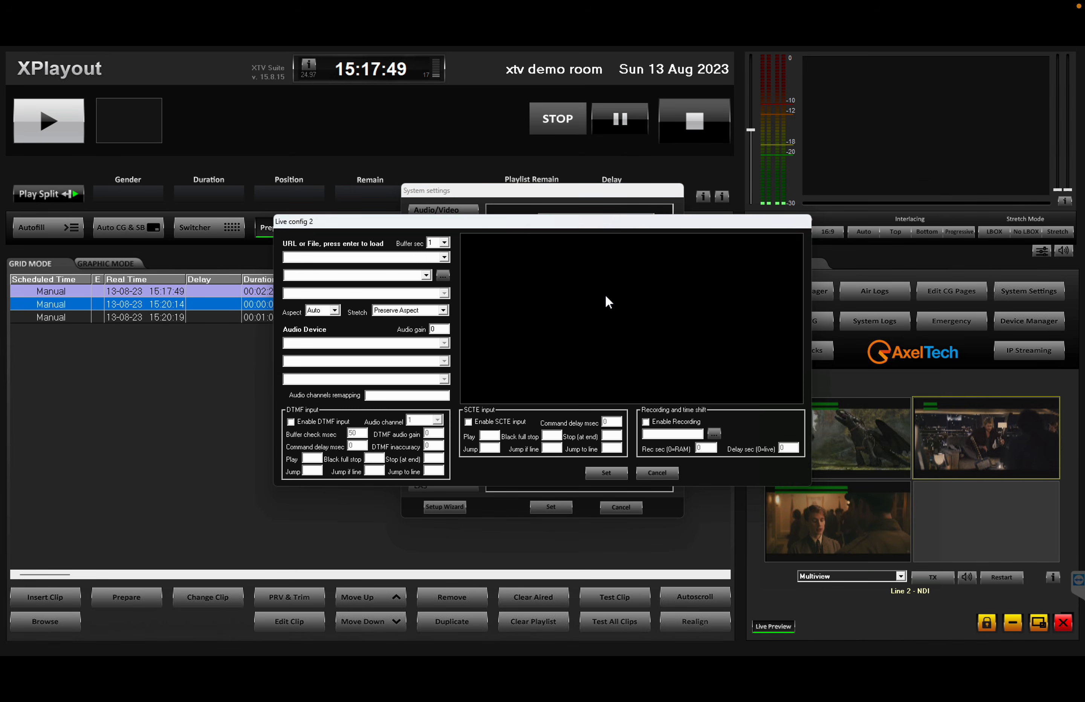
{"action": "left_click", "coordinate": [658, 474]}
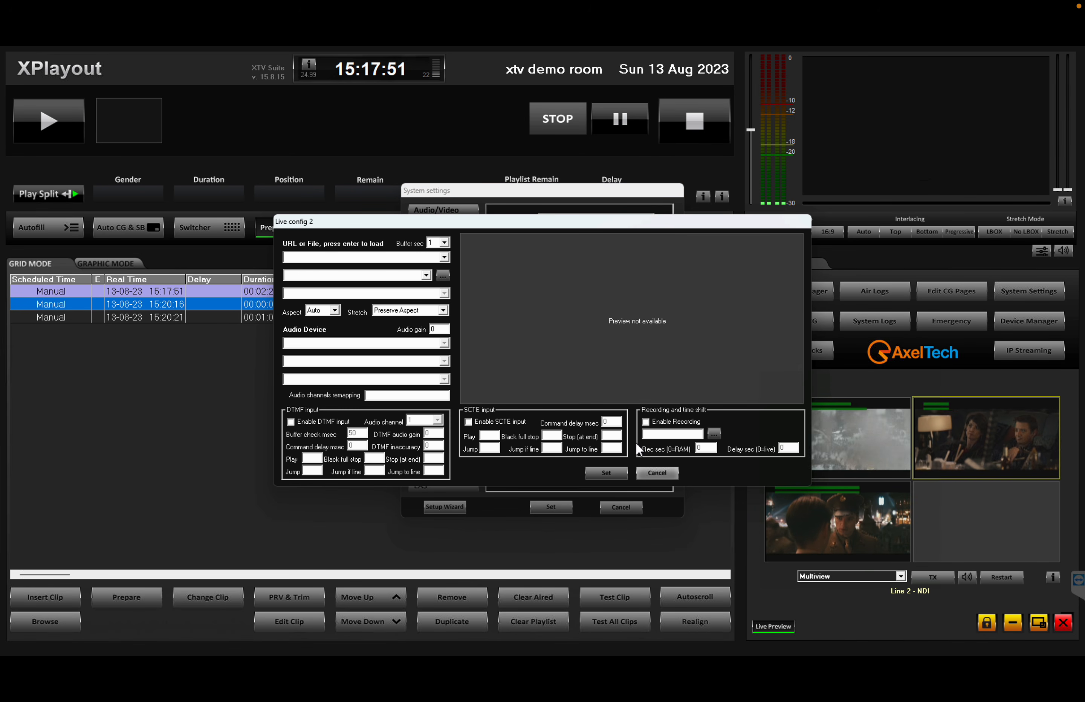
{"action": "left_click_drag", "start_coordinate": [533, 244], "coordinate": [492, 239]}
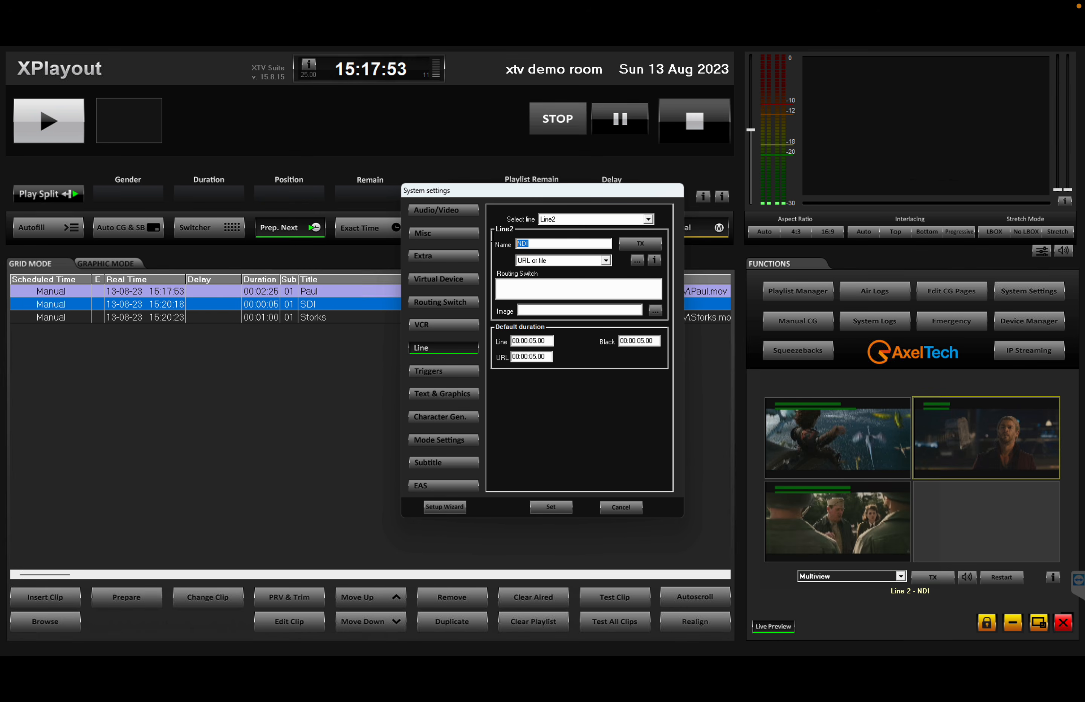
{"action": "type", "text": "UDP"}
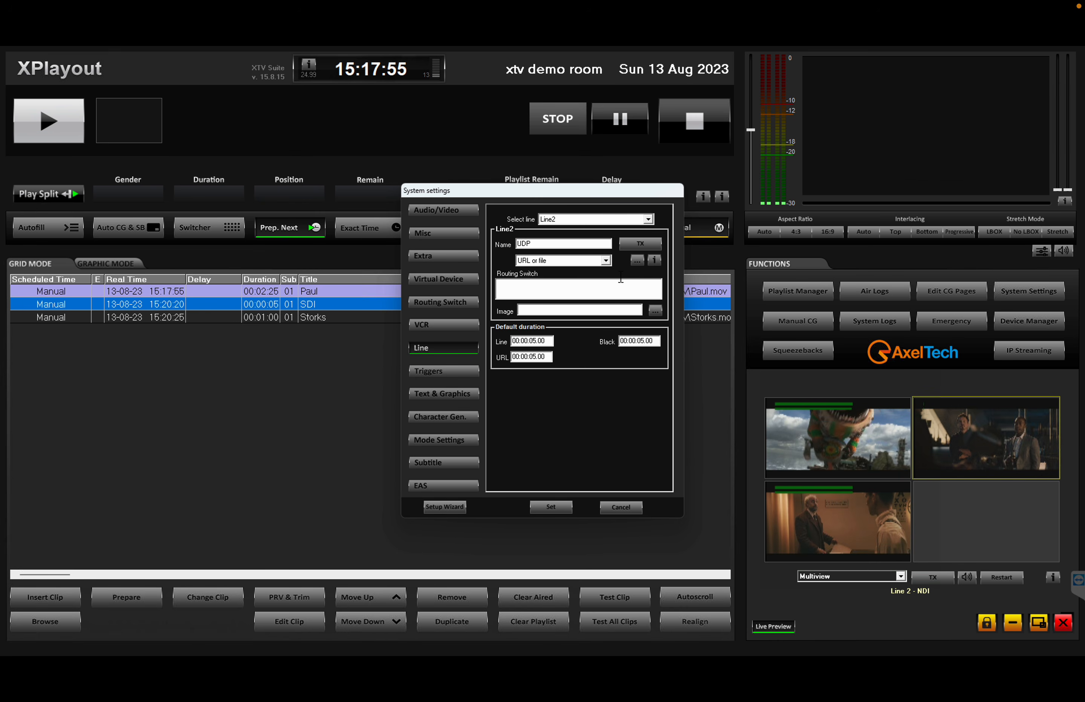
Load udp://127.0.0.1:1234 as the source URL in Line2's live configuration.
{"action": "left_click", "coordinate": [637, 260]}
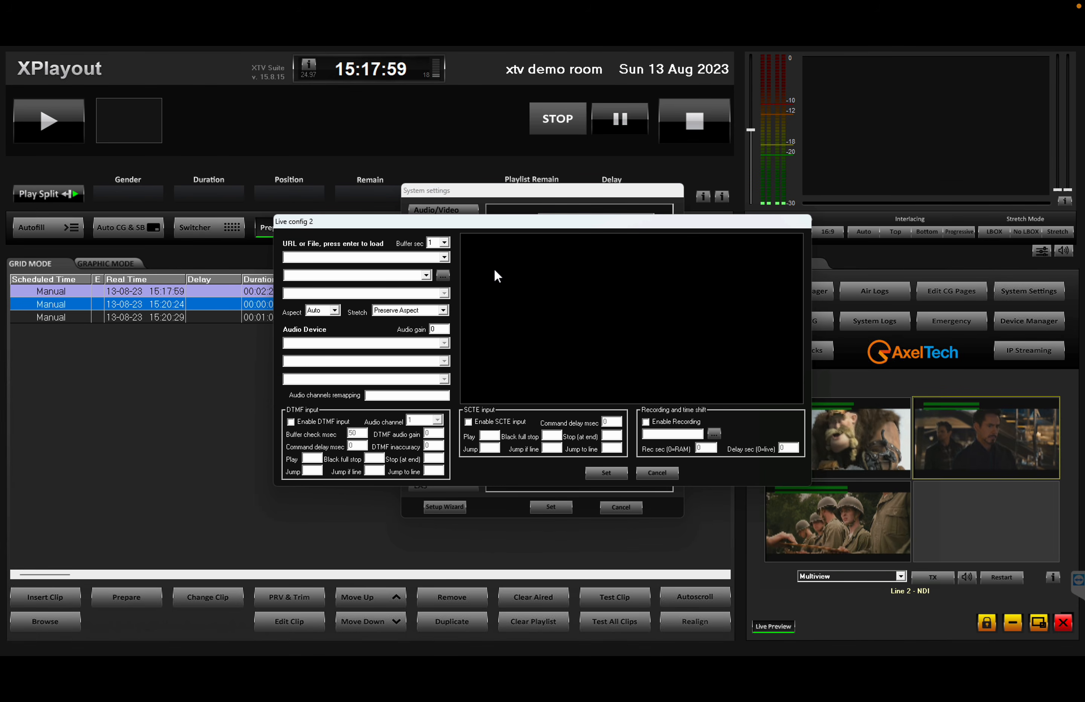
{"action": "left_click", "coordinate": [380, 259]}
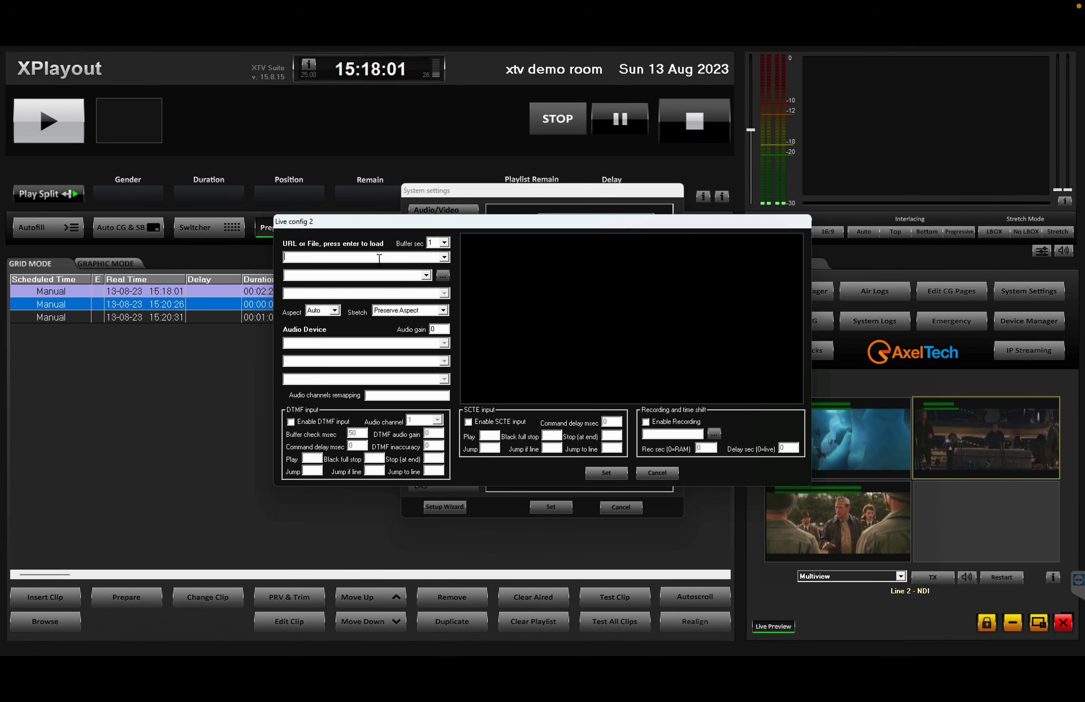
{"action": "type", "text": "udp://"}
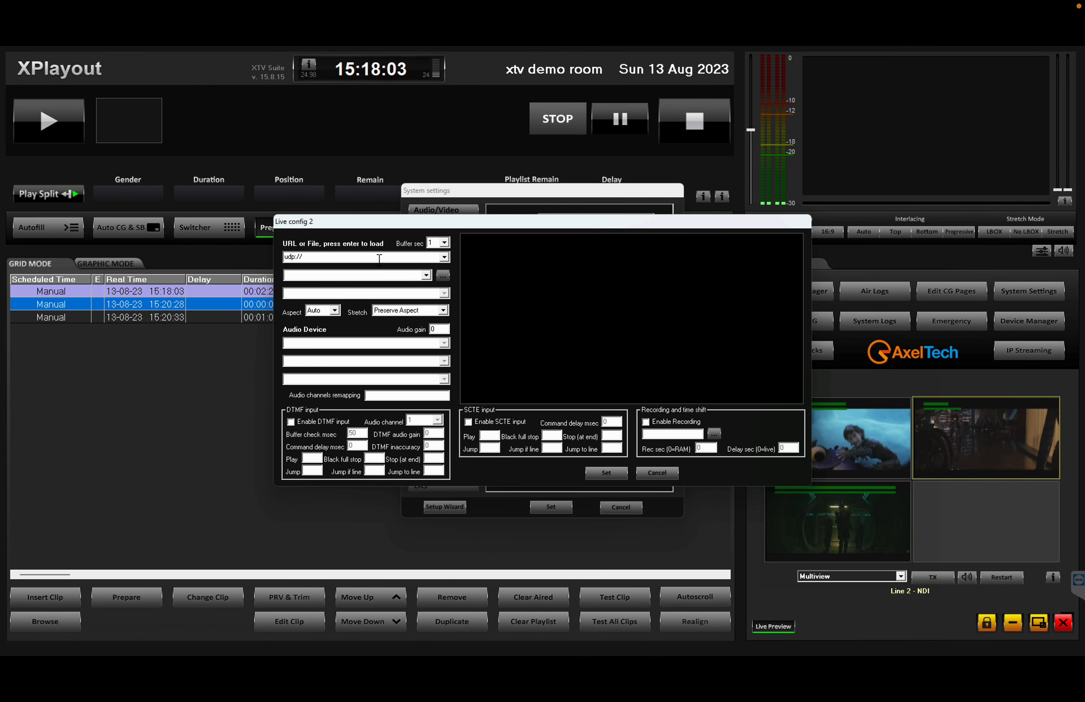
{"action": "type", "text": "127.0"}
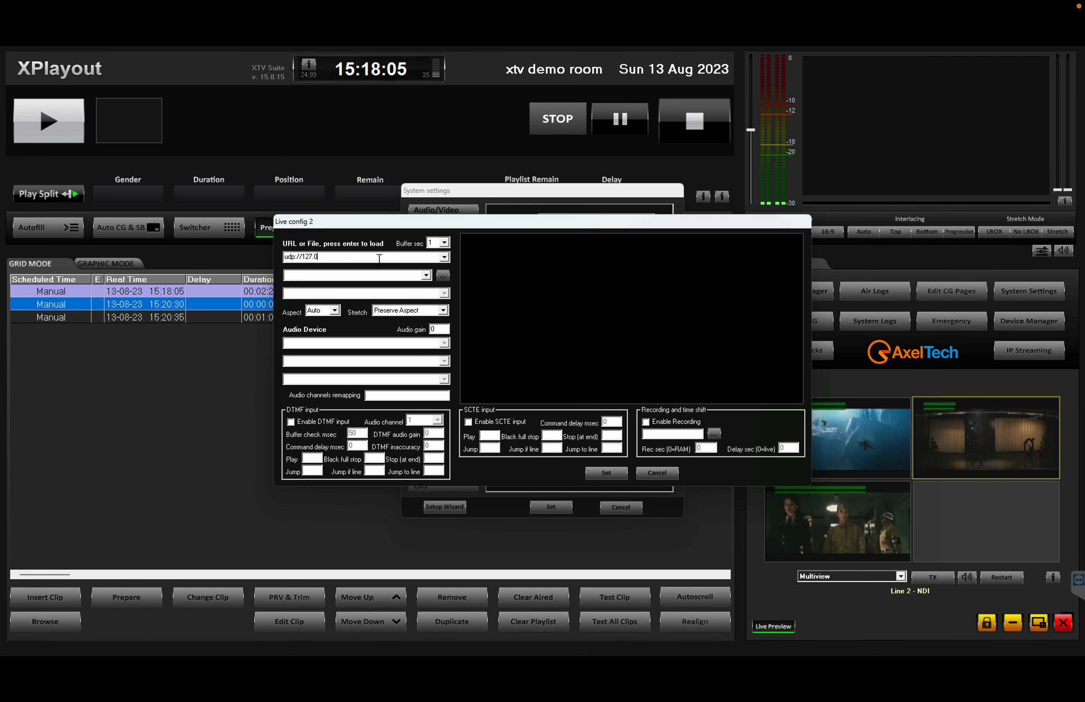
{"action": "type", "text": ".0.1:1234"}
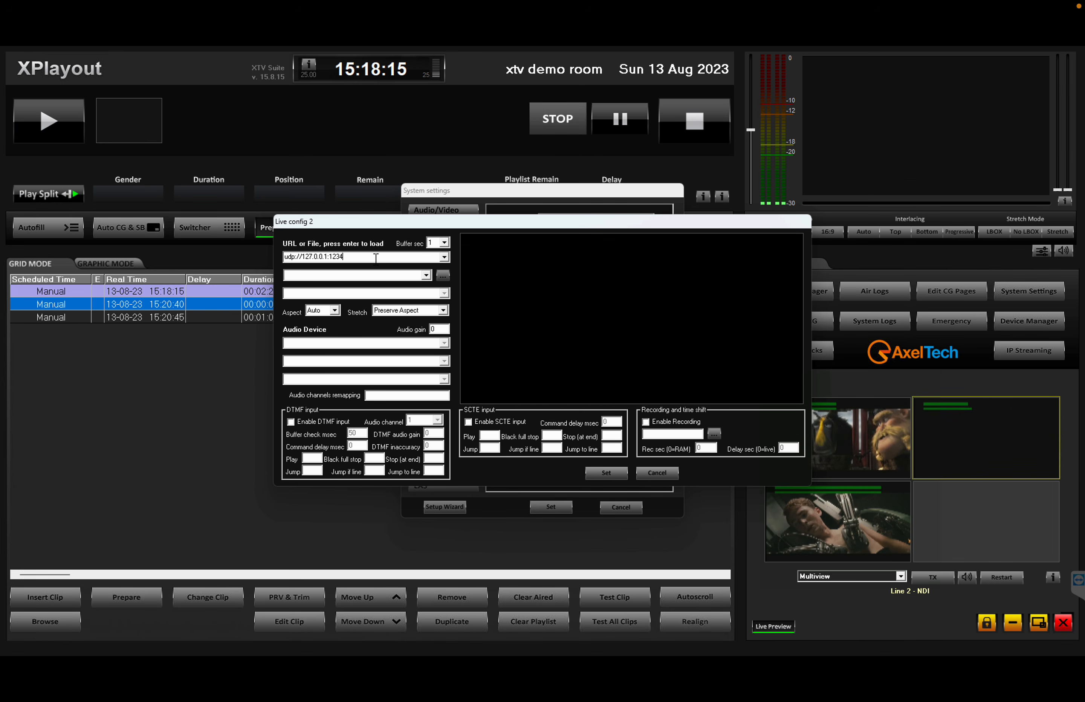
{"action": "key", "text": "Return"}
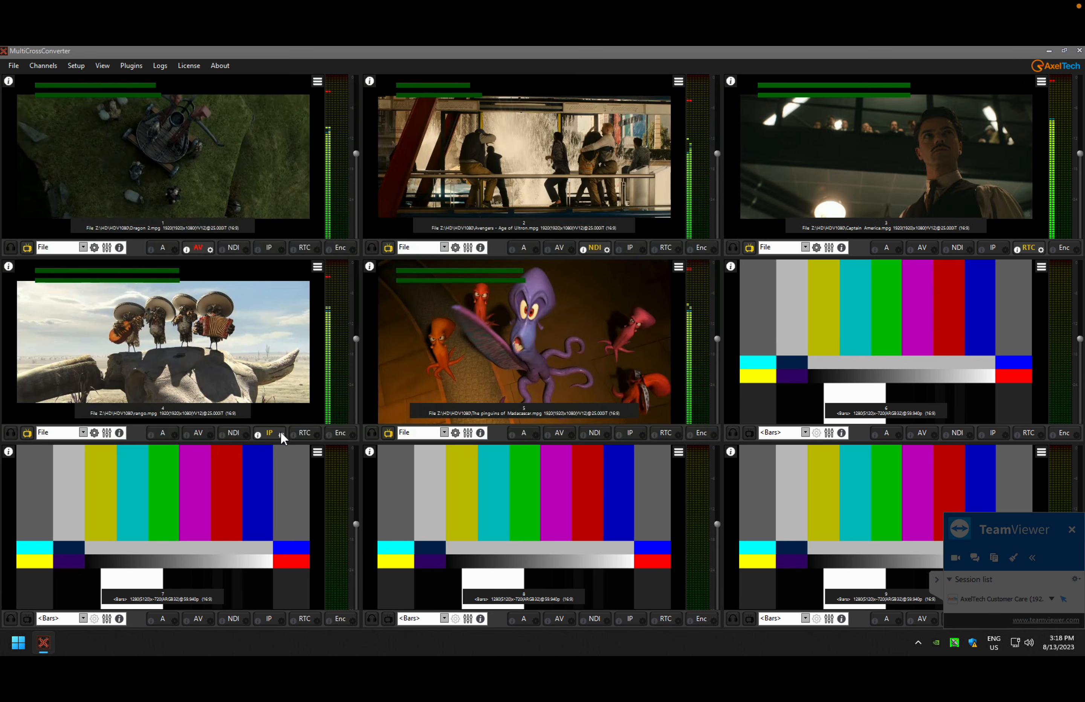
Check the fourth channel's UDP streaming settings in MultiCrossConverter, close them without saving, and save Line2's live configuration in XPlayout.
{"action": "left_click", "coordinate": [282, 433]}
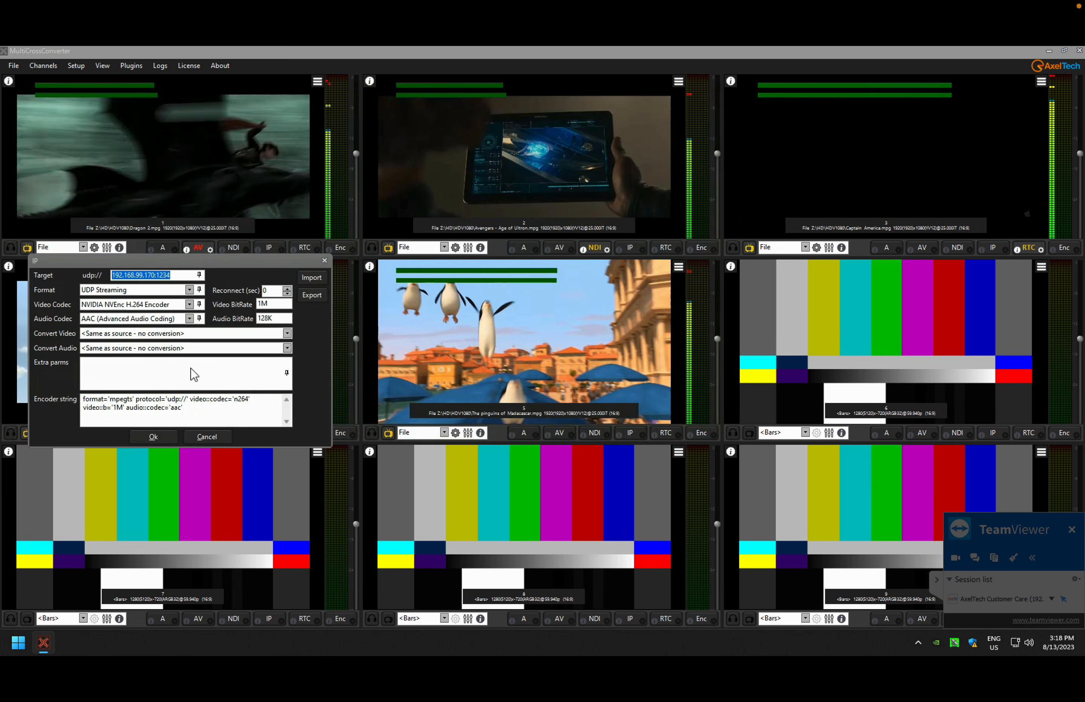
{"action": "left_click", "coordinate": [208, 437]}
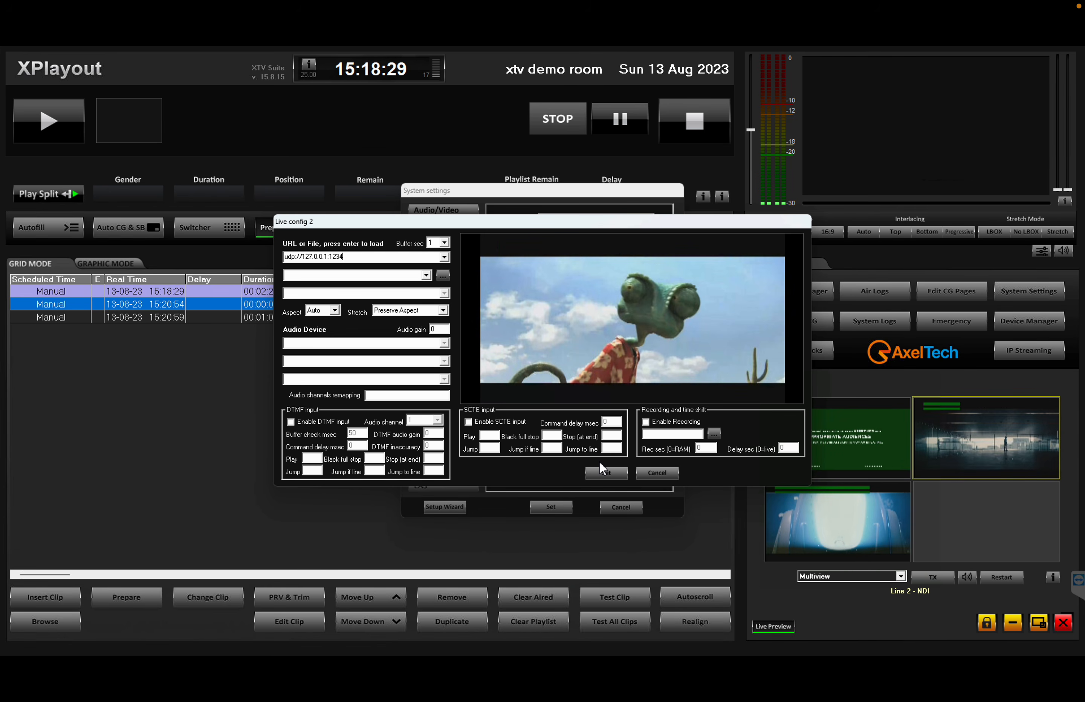
{"action": "left_click", "coordinate": [605, 473]}
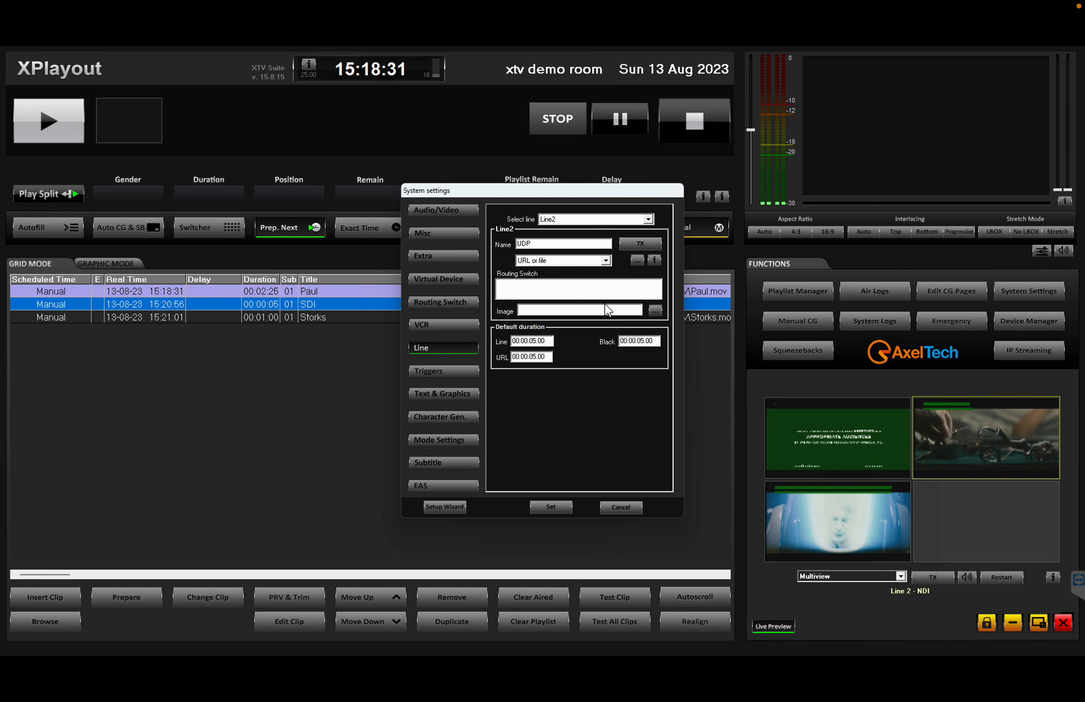
Rename Line3 as RTMP and set its source type to URL or file.
{"action": "left_click", "coordinate": [560, 223]}
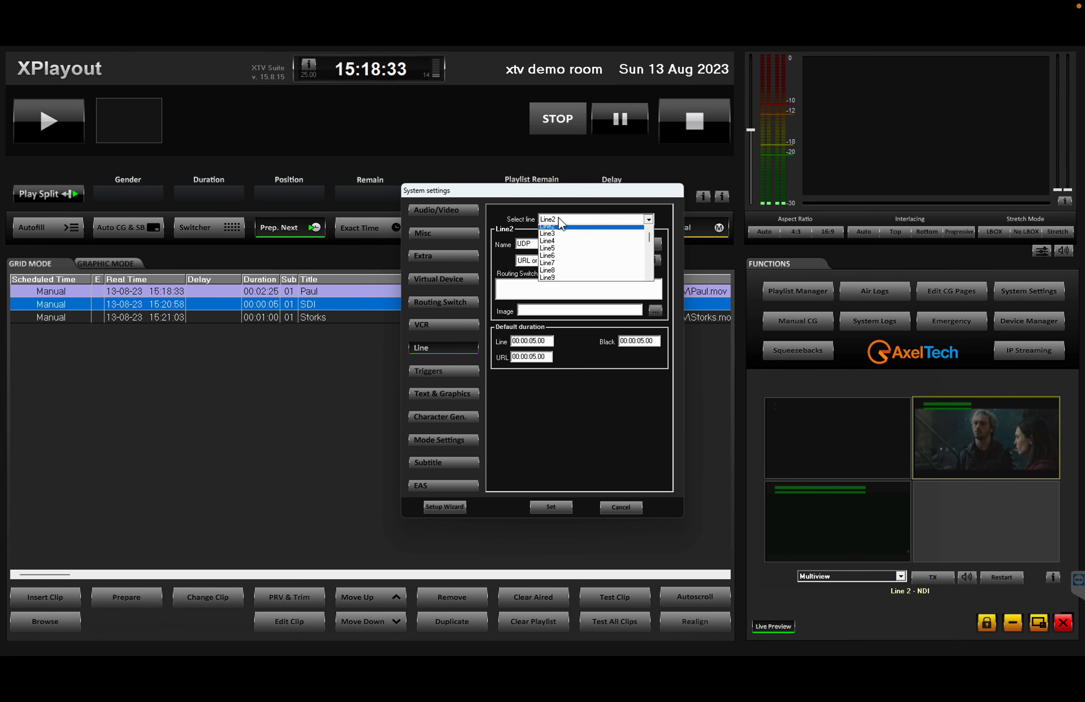
{"action": "left_click", "coordinate": [559, 237]}
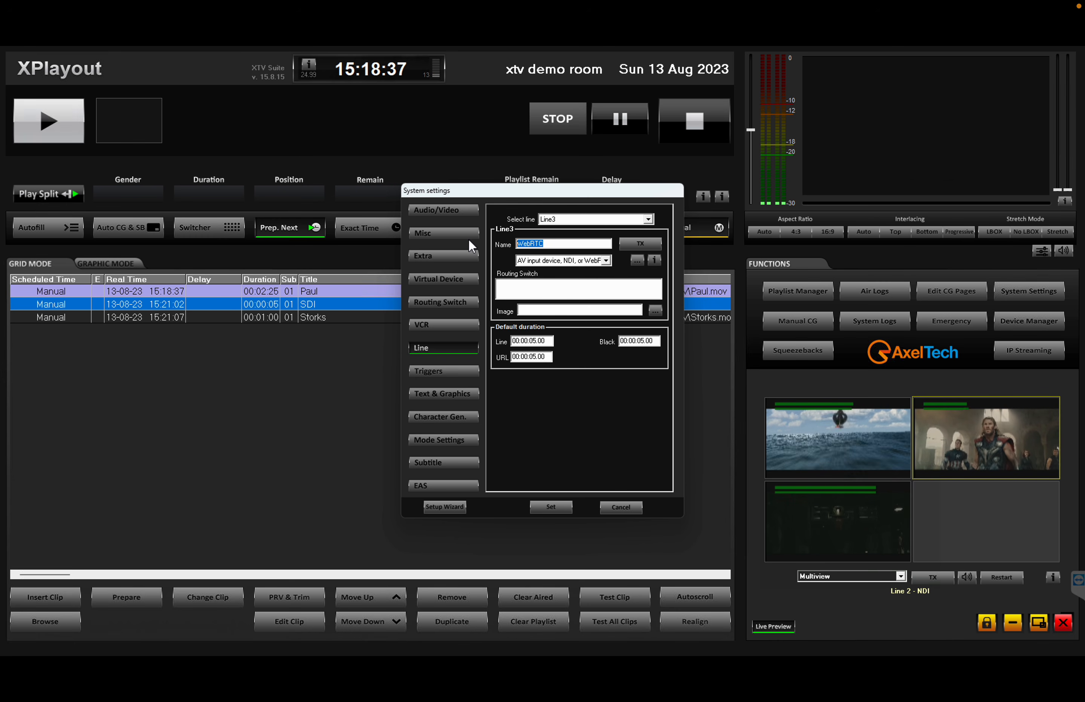
{"action": "type", "text": "RTMP"}
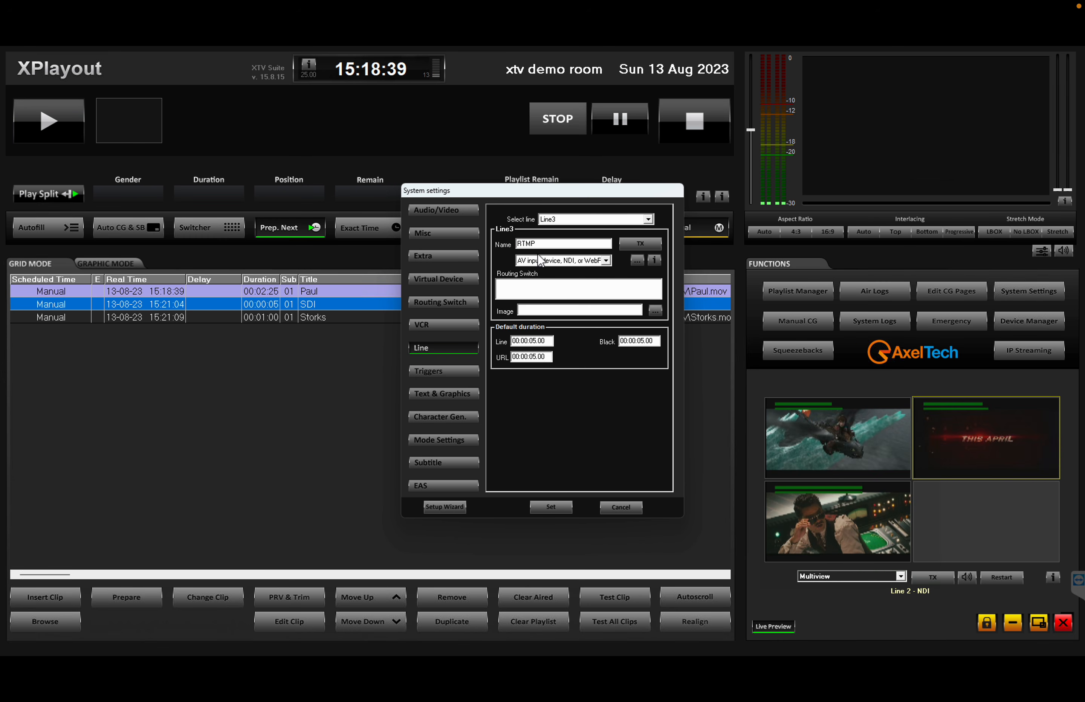
{"action": "left_click", "coordinate": [540, 285]}
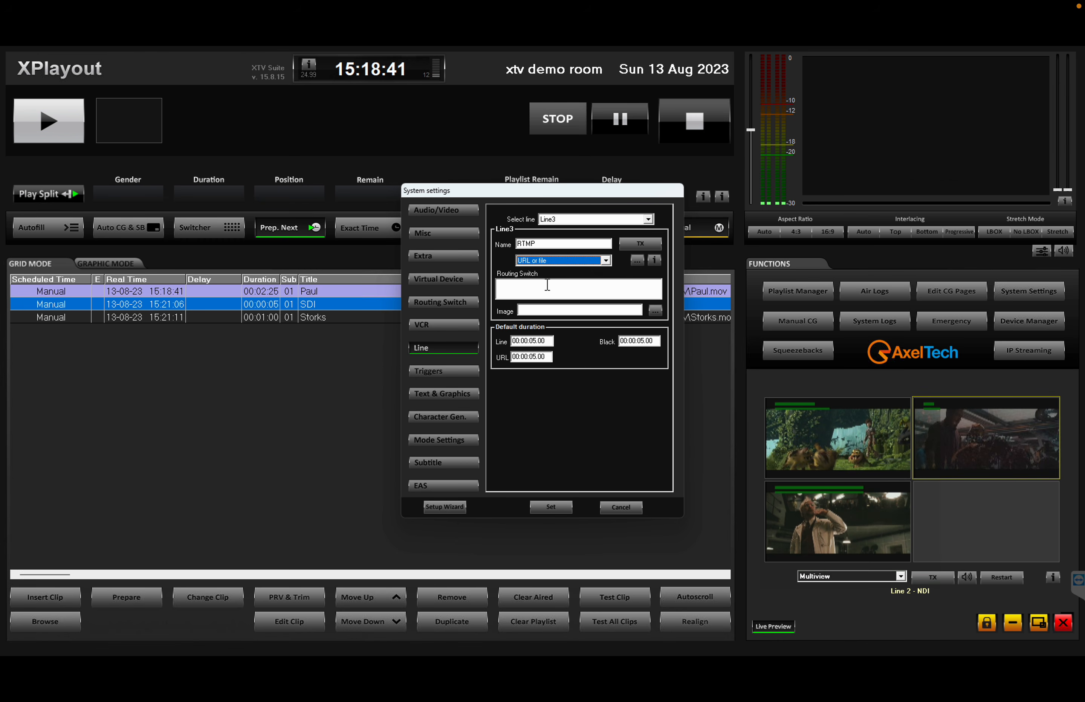
Name Line4 SRT with URL or file as its source type, and restart playout with the new settings.
{"action": "left_click", "coordinate": [576, 221]}
{"action": "left_click", "coordinate": [547, 244]}
{"action": "type", "text": "SRT"}
{"action": "left_click", "coordinate": [549, 262]}
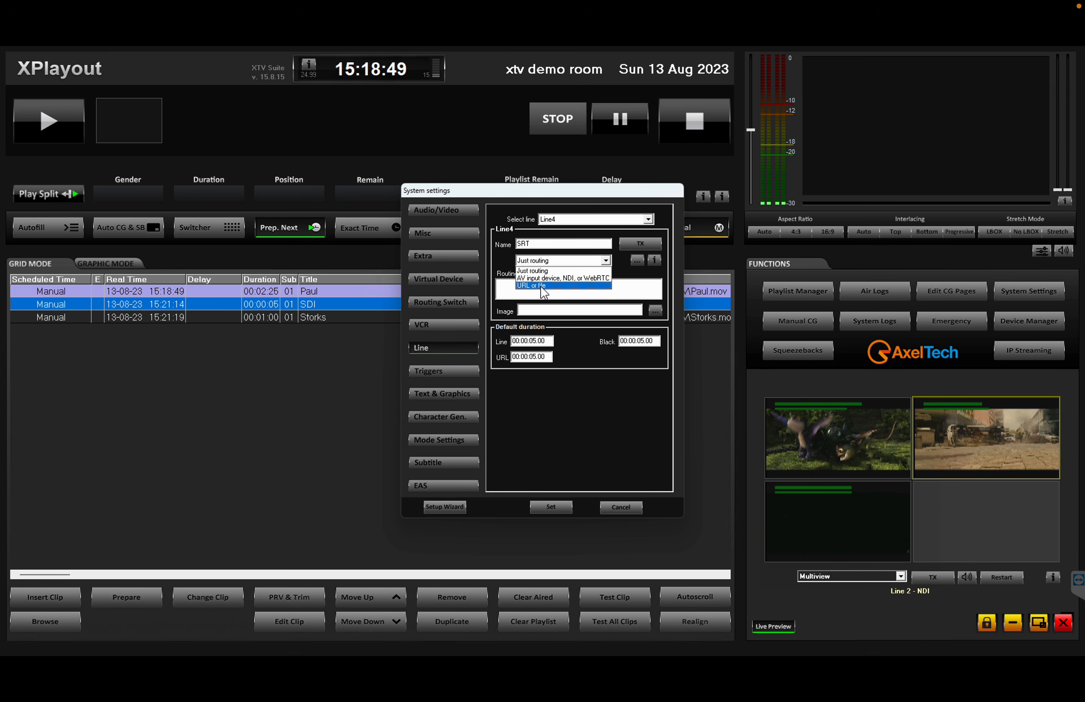
{"action": "left_click", "coordinate": [547, 286]}
{"action": "left_click", "coordinate": [560, 508]}
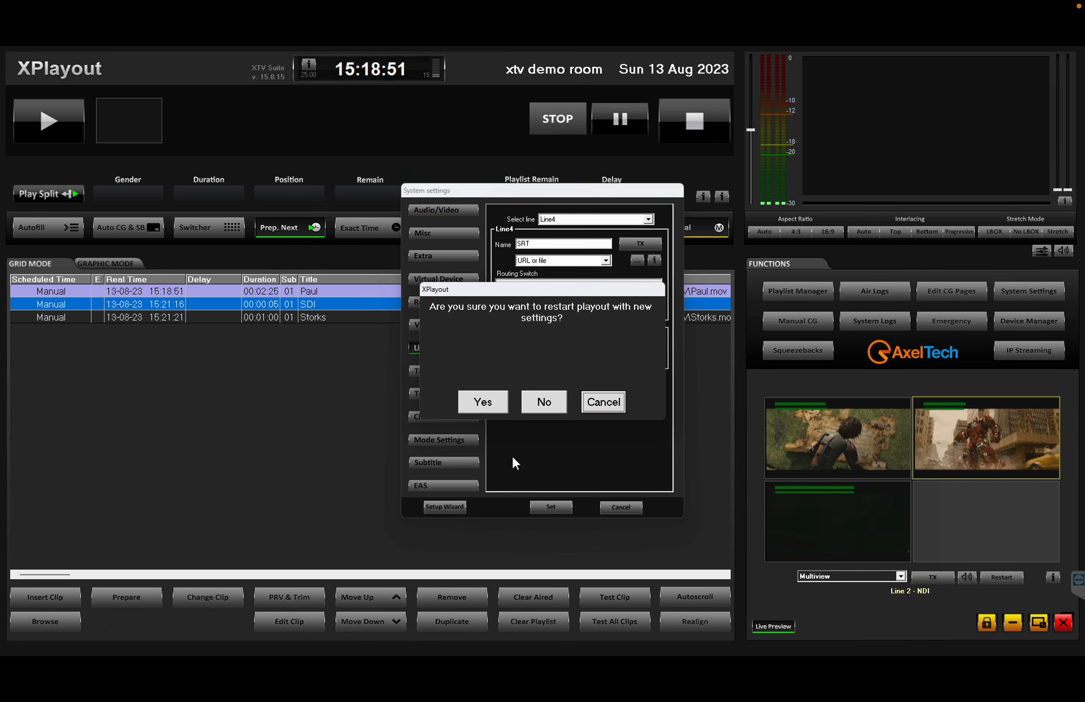
{"action": "left_click", "coordinate": [479, 403]}
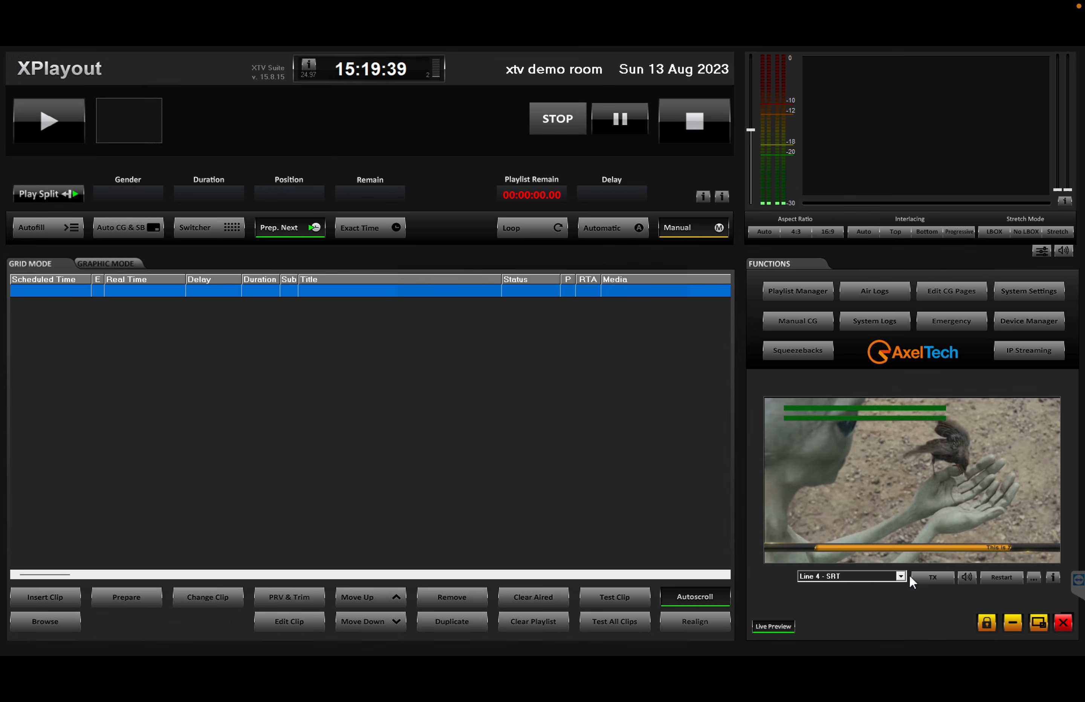
Switch the live preview to Multiview and compare the controls offered for the SDI line and the UDP line.
{"action": "left_click", "coordinate": [853, 576]}
{"action": "left_click", "coordinate": [838, 613]}
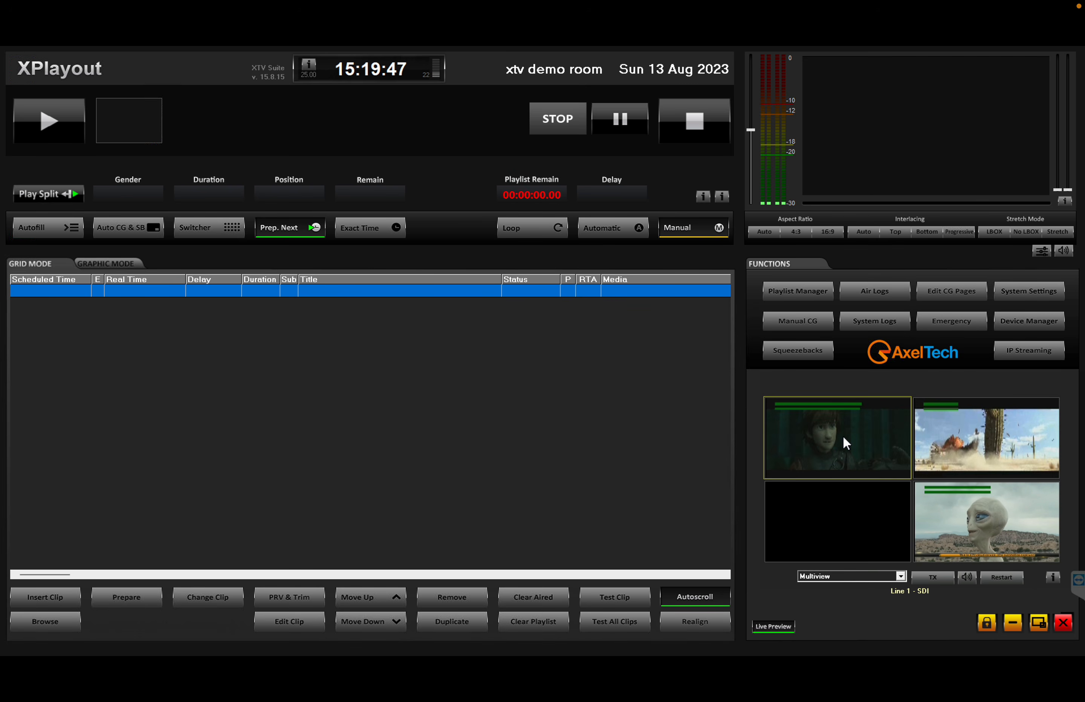
{"action": "left_click", "coordinate": [974, 453]}
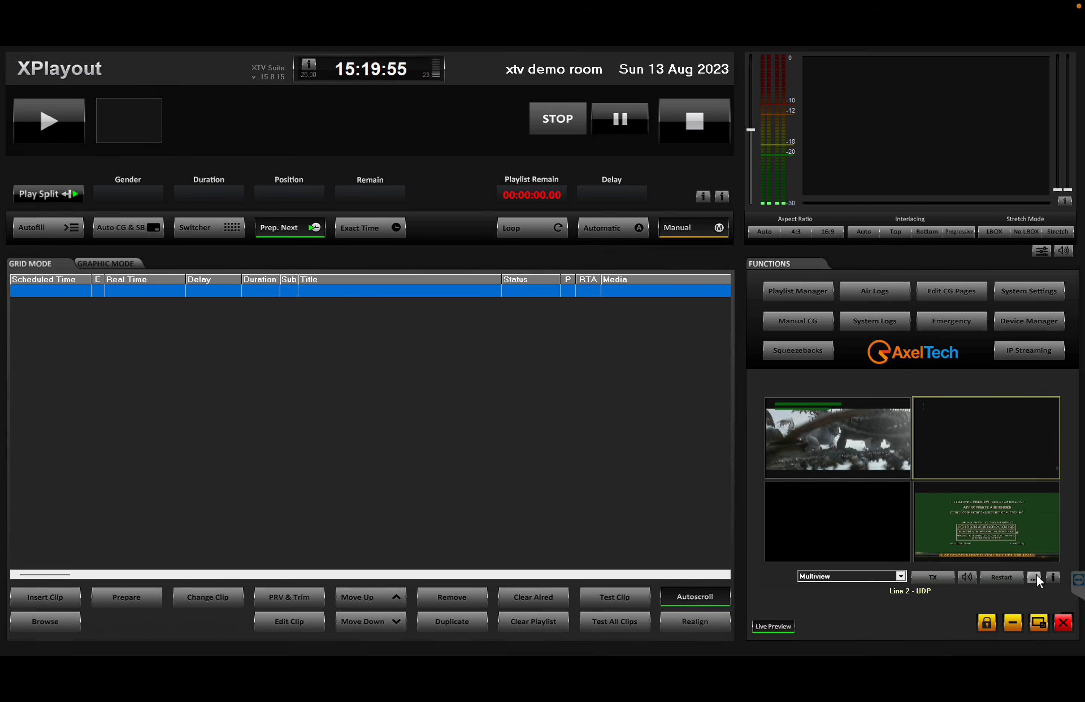
{"action": "left_click", "coordinate": [871, 464]}
{"action": "left_click", "coordinate": [963, 454]}
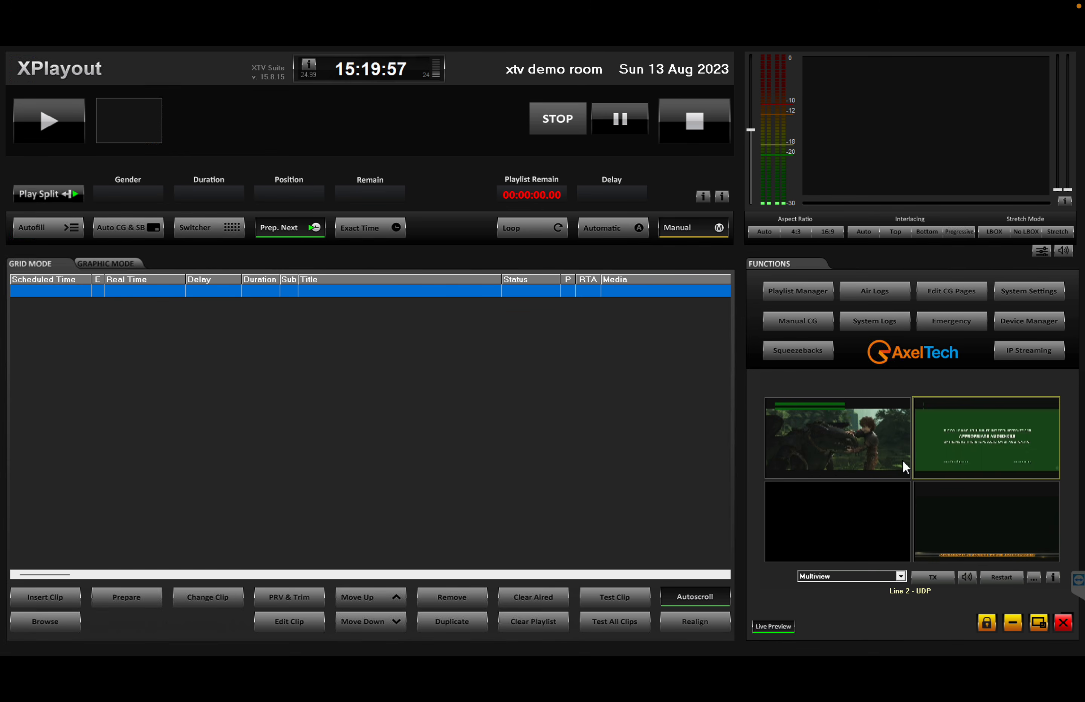
{"action": "left_click", "coordinate": [884, 461]}
{"action": "left_click", "coordinate": [997, 468]}
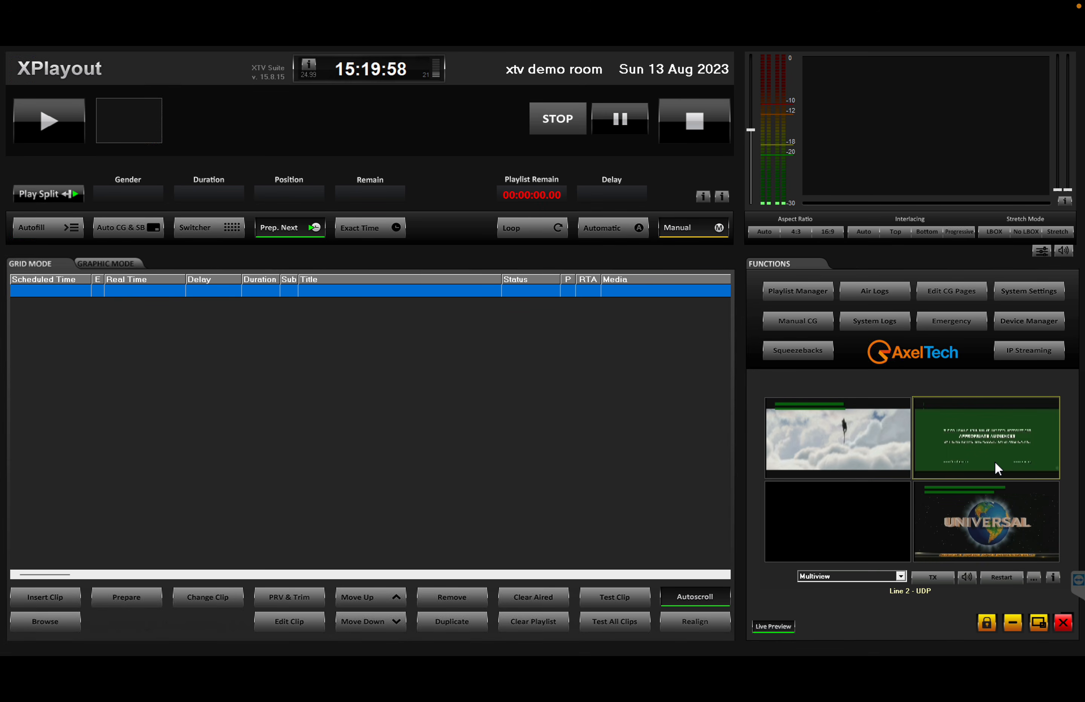
Change the UDP line's URL to udp://127.0.0.1:123 and apply it.
{"action": "left_click", "coordinate": [1033, 577]}
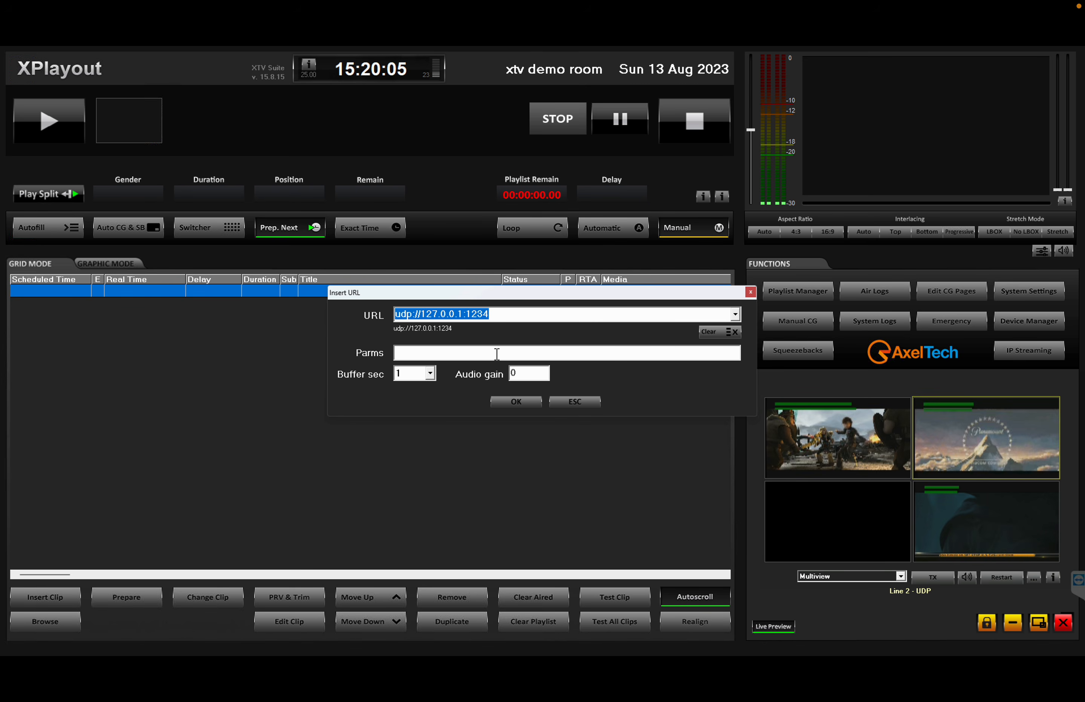
{"action": "left_click", "coordinate": [517, 315]}
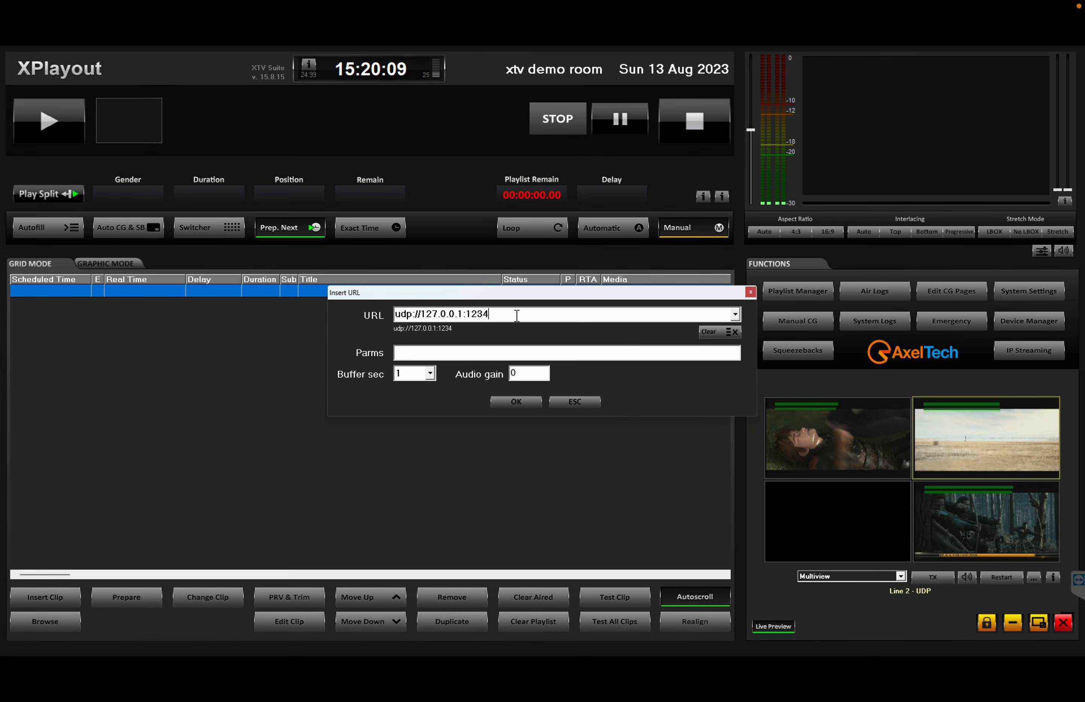
{"action": "key", "text": "BackSpace"}
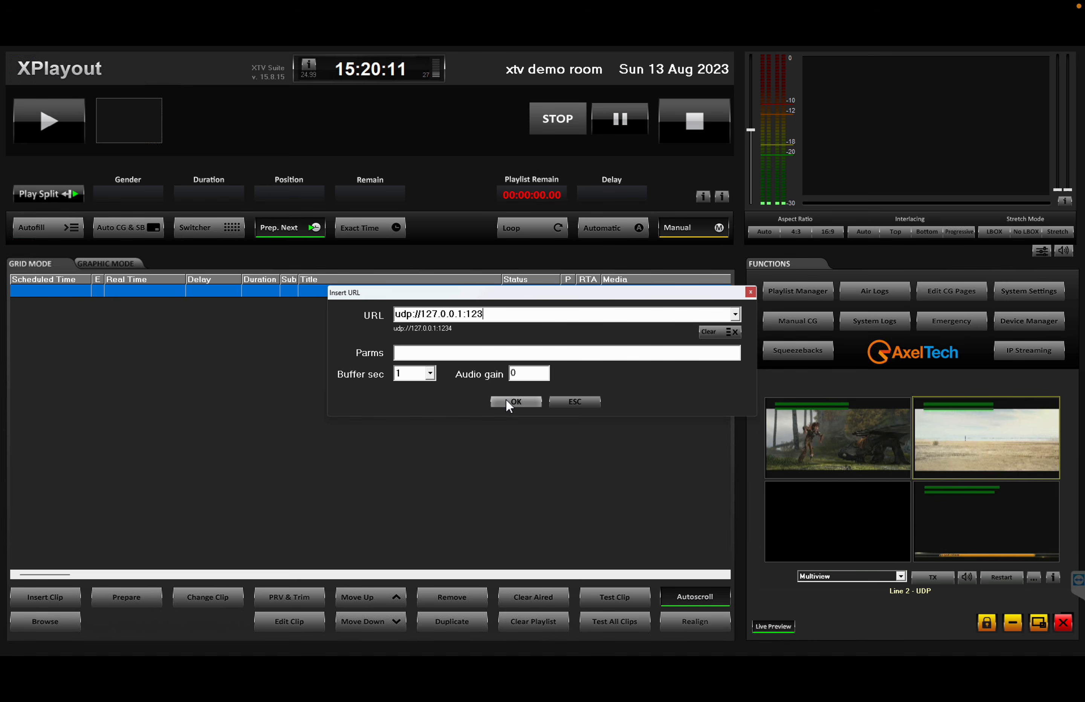
{"action": "left_click", "coordinate": [505, 400]}
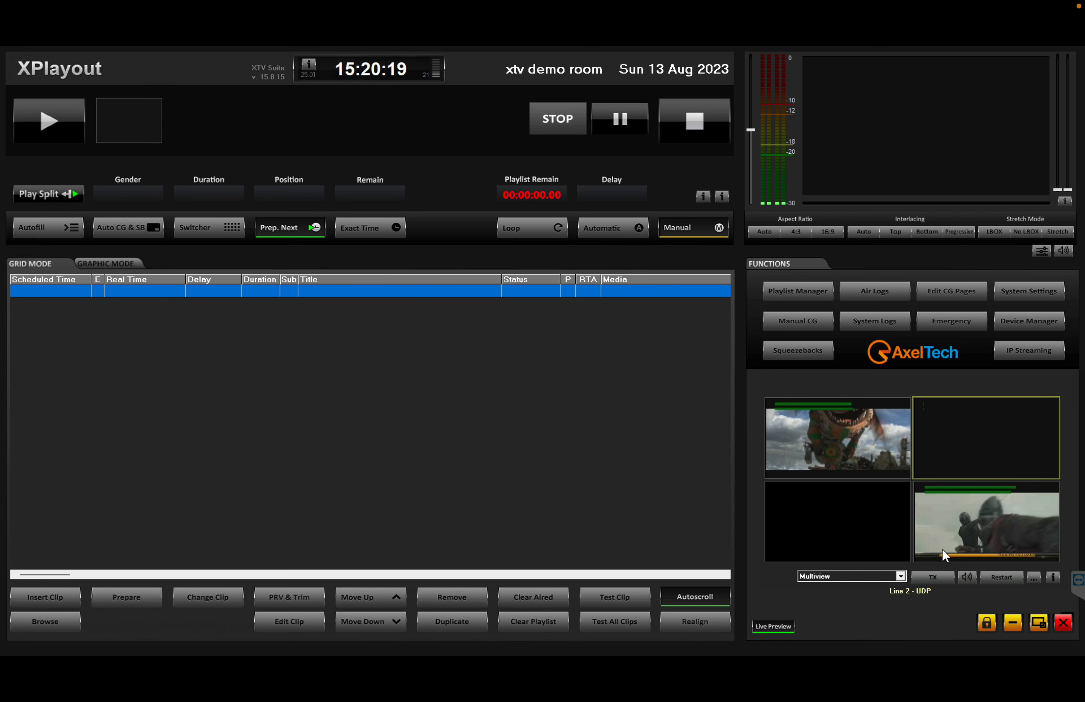
Correct the UDP line's URL to udp://127.0.0.1:1234 and apply it.
{"action": "left_click", "coordinate": [1031, 578]}
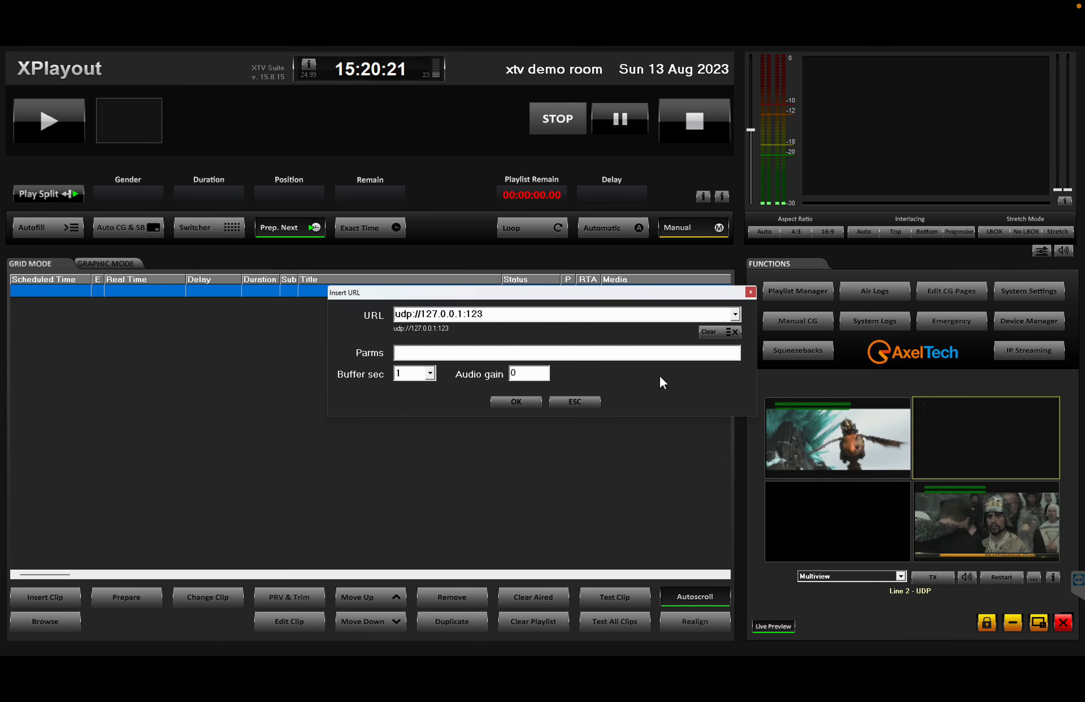
{"action": "double_click", "coordinate": [523, 313]}
{"action": "left_click", "coordinate": [522, 313]}
{"action": "type", "text": "4"}
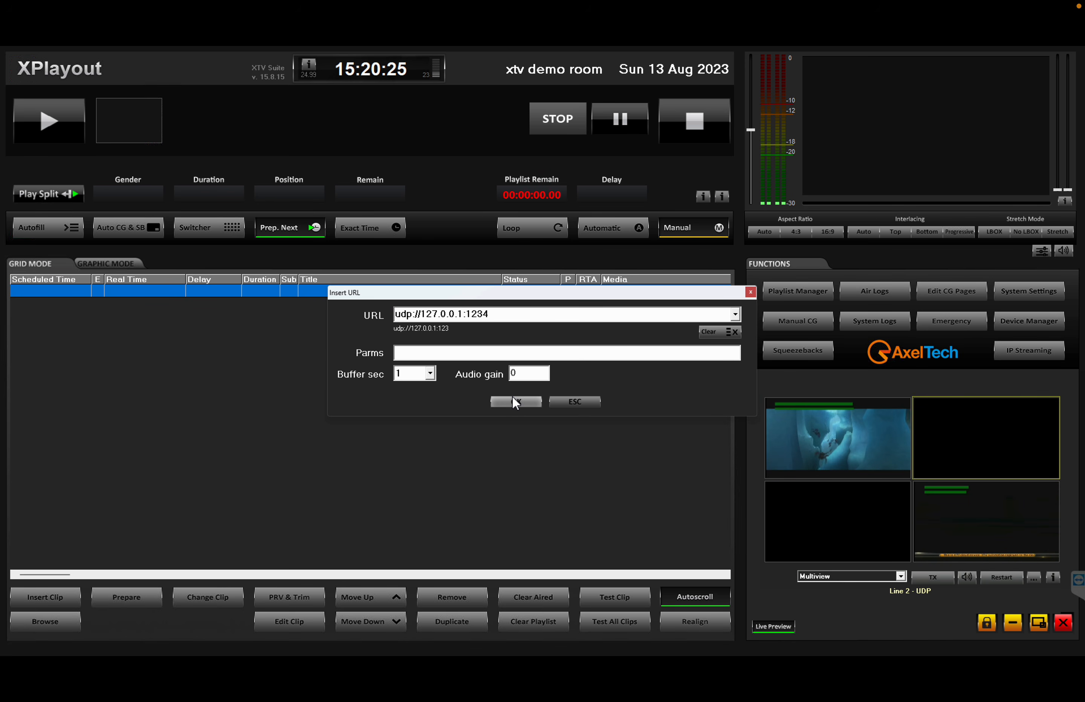
{"action": "left_click", "coordinate": [515, 401]}
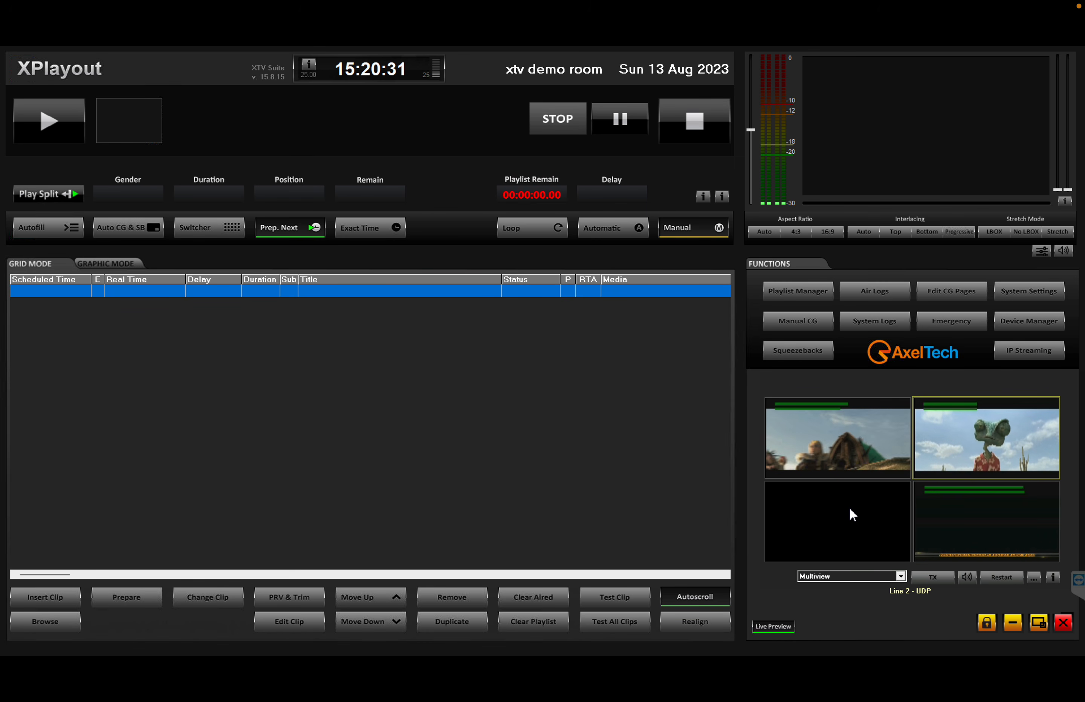
Review the UDP line's URL settings: the list of stored URLs, the extra parameters field and the buffer-seconds choices.
{"action": "left_click", "coordinate": [1033, 578]}
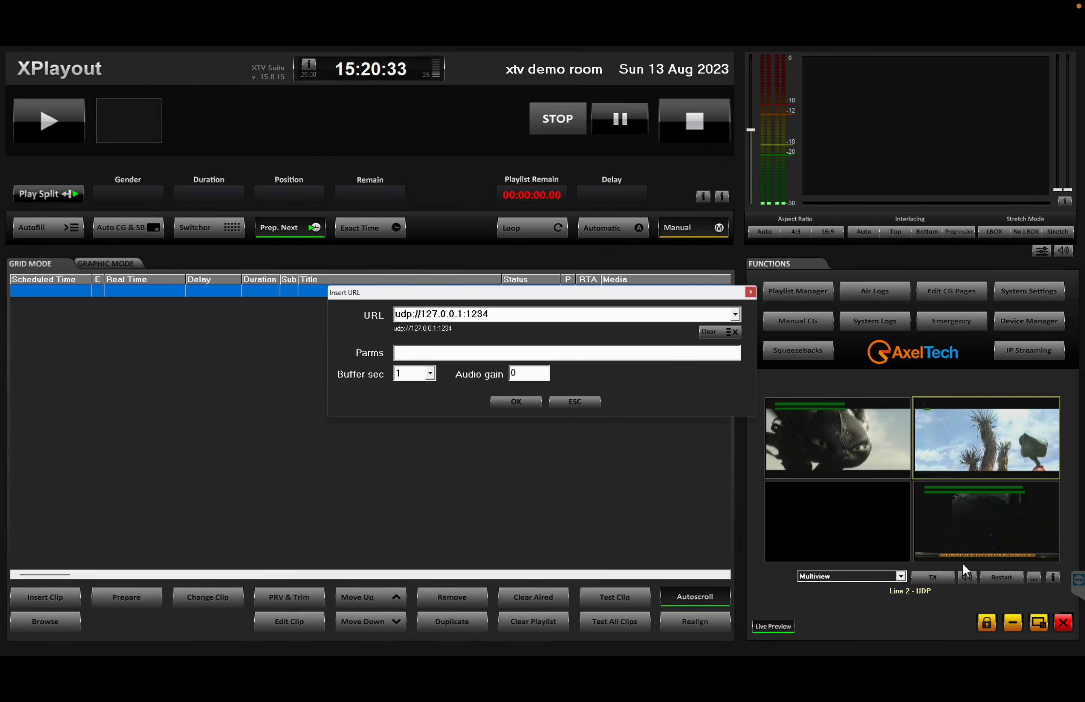
{"action": "left_click", "coordinate": [736, 314]}
{"action": "left_click", "coordinate": [740, 315]}
{"action": "left_click", "coordinate": [740, 315]}
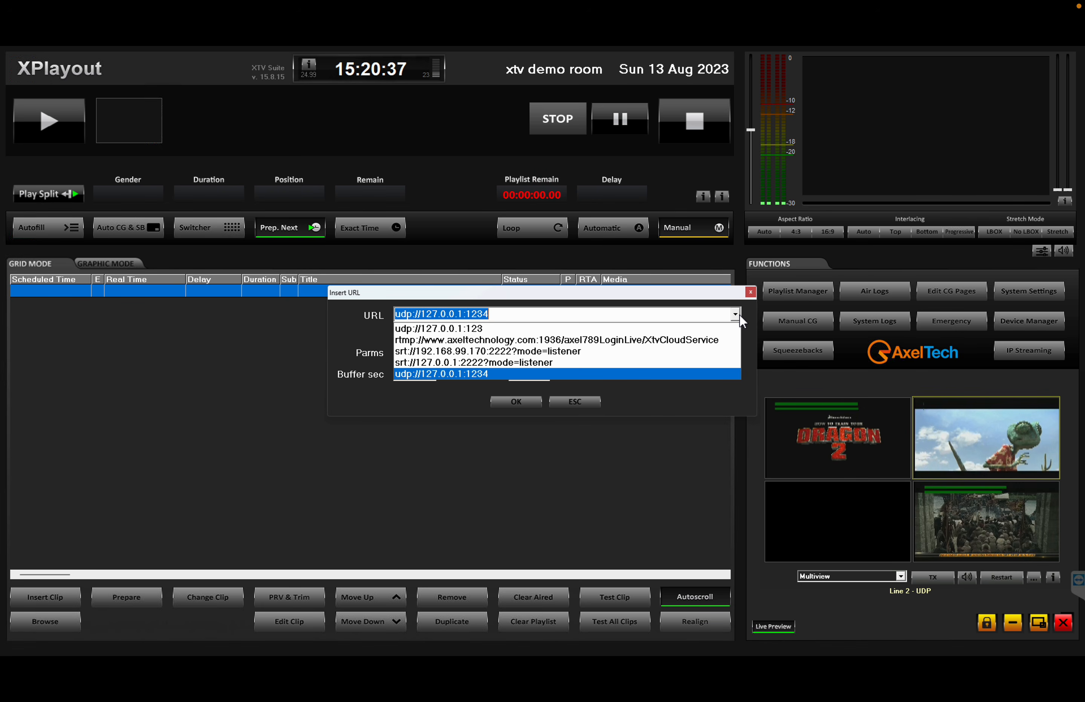
{"action": "left_click", "coordinate": [739, 315]}
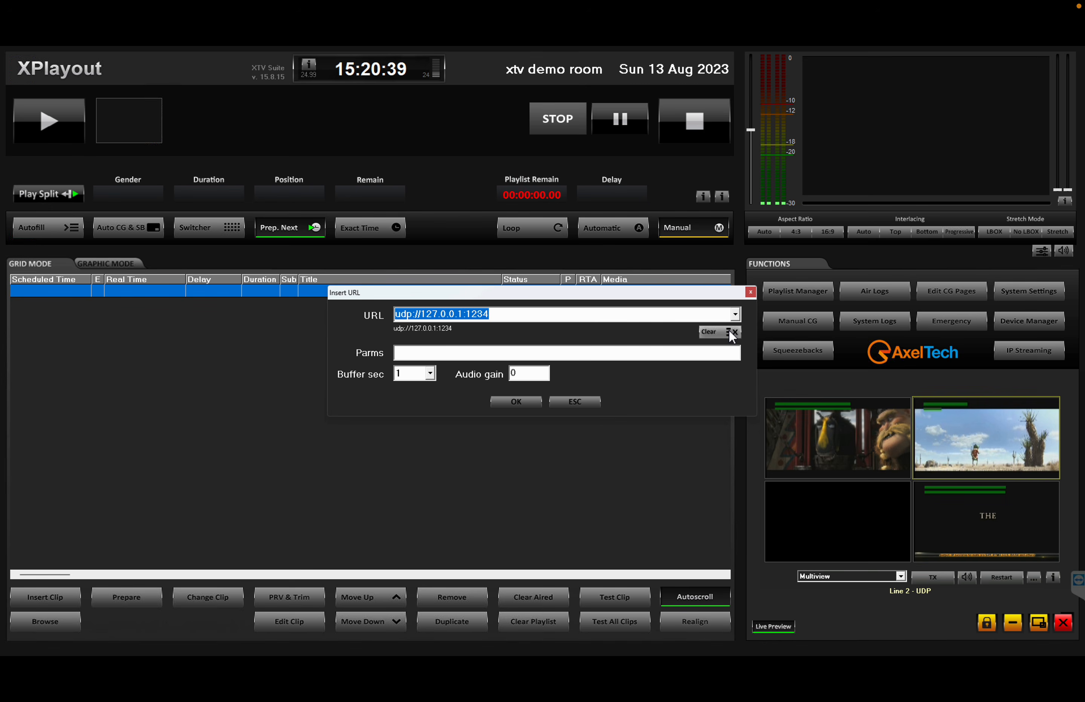
{"action": "left_click", "coordinate": [449, 354]}
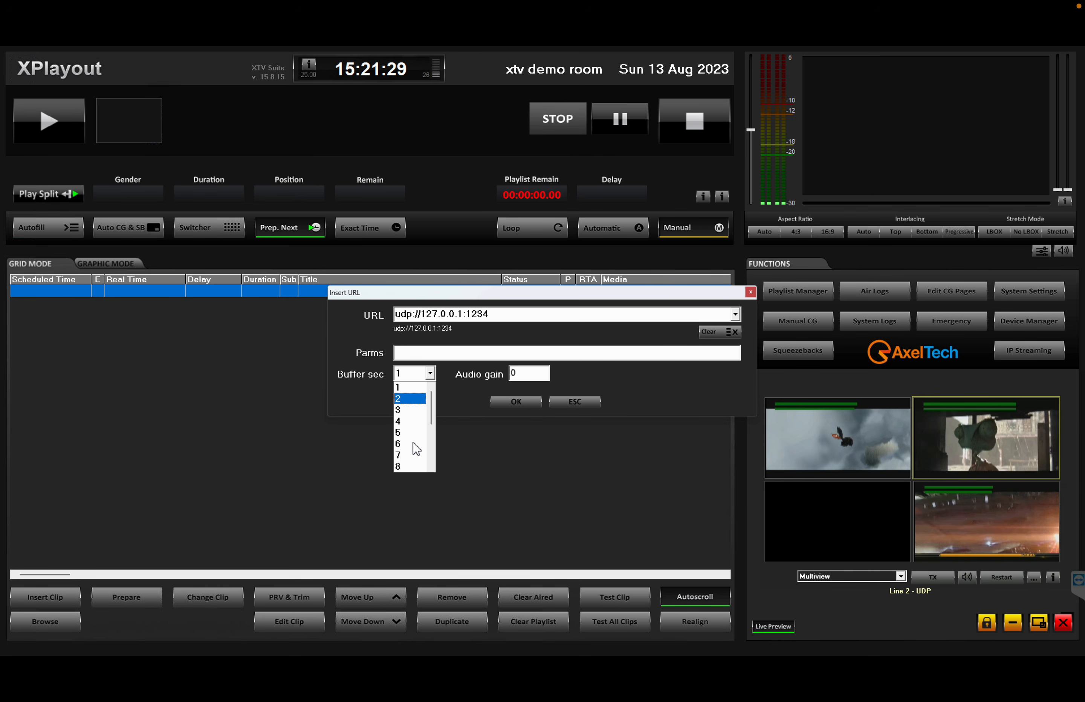
Try an audio gain of -10 on the UDP line and replace it with a gain of 20.
{"action": "left_click", "coordinate": [524, 375]}
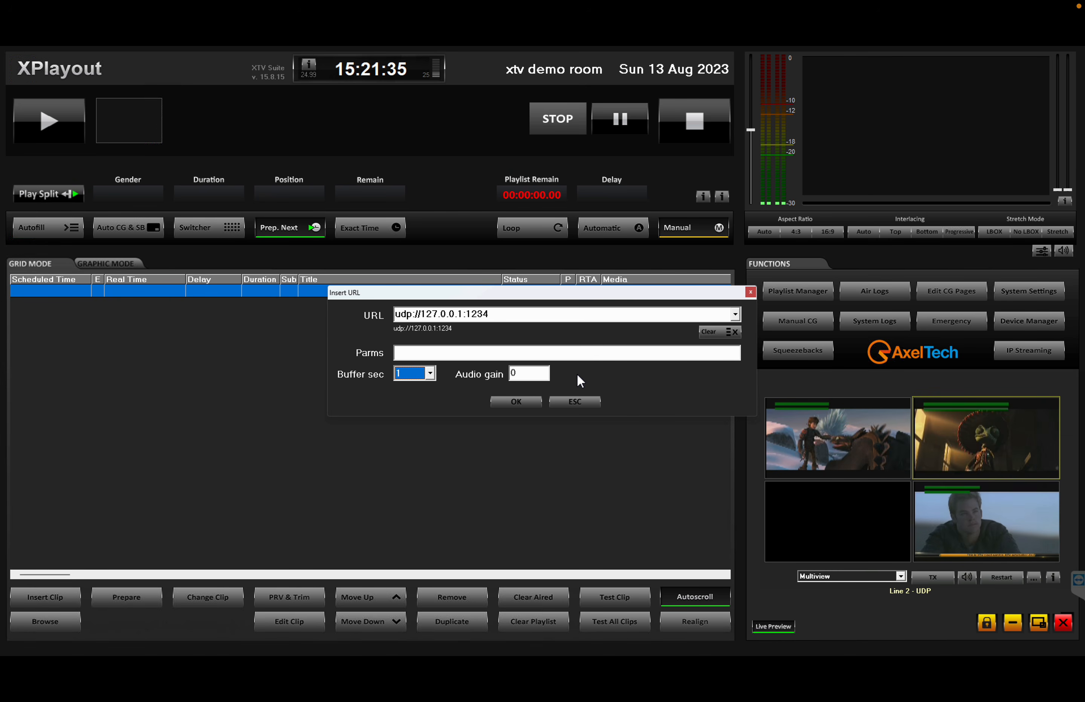
{"action": "left_click_drag", "start_coordinate": [525, 373], "coordinate": [489, 373]}
{"action": "type", "text": "-"}
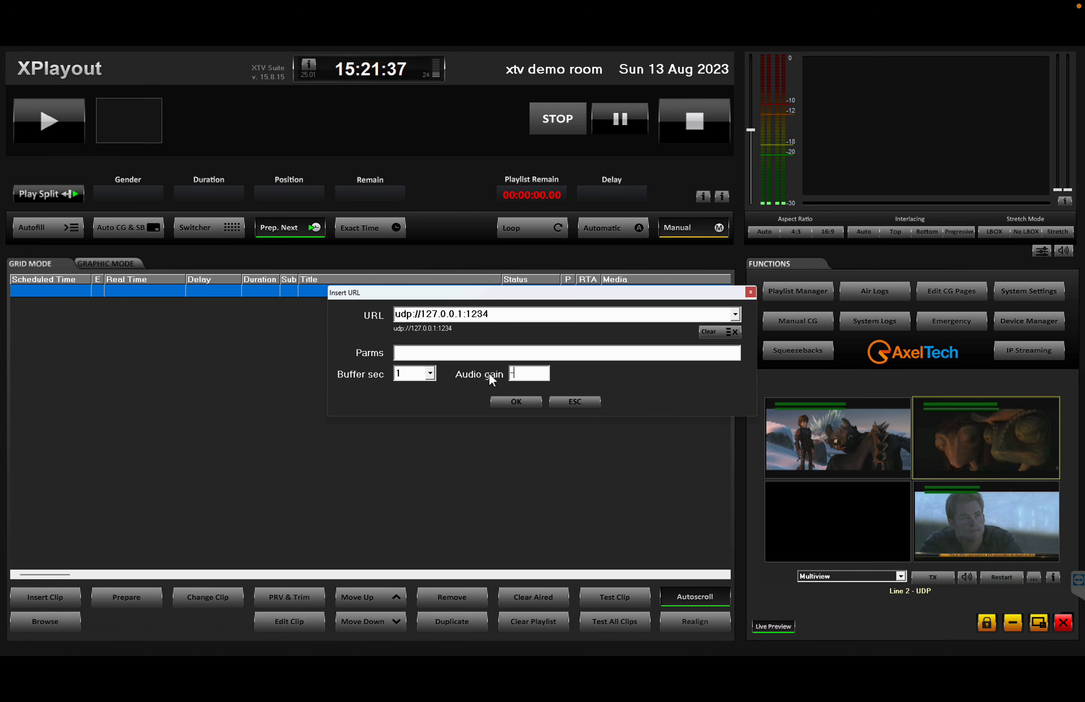
{"action": "type", "text": "10"}
{"action": "left_click", "coordinate": [511, 401]}
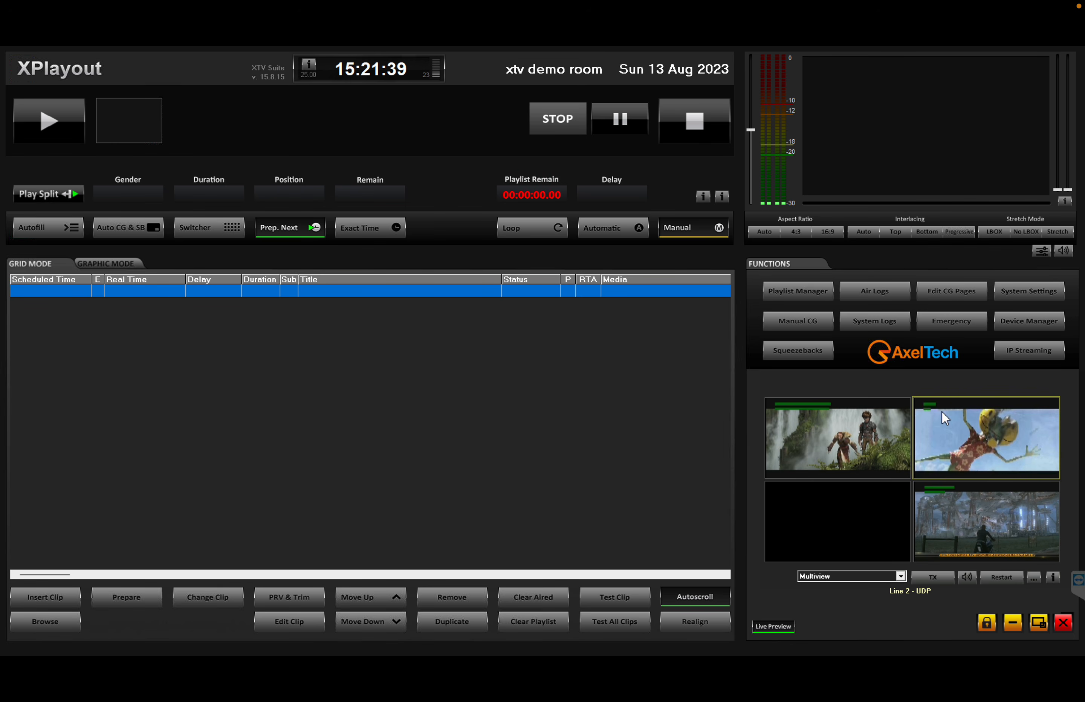
{"action": "left_click", "coordinate": [1033, 579]}
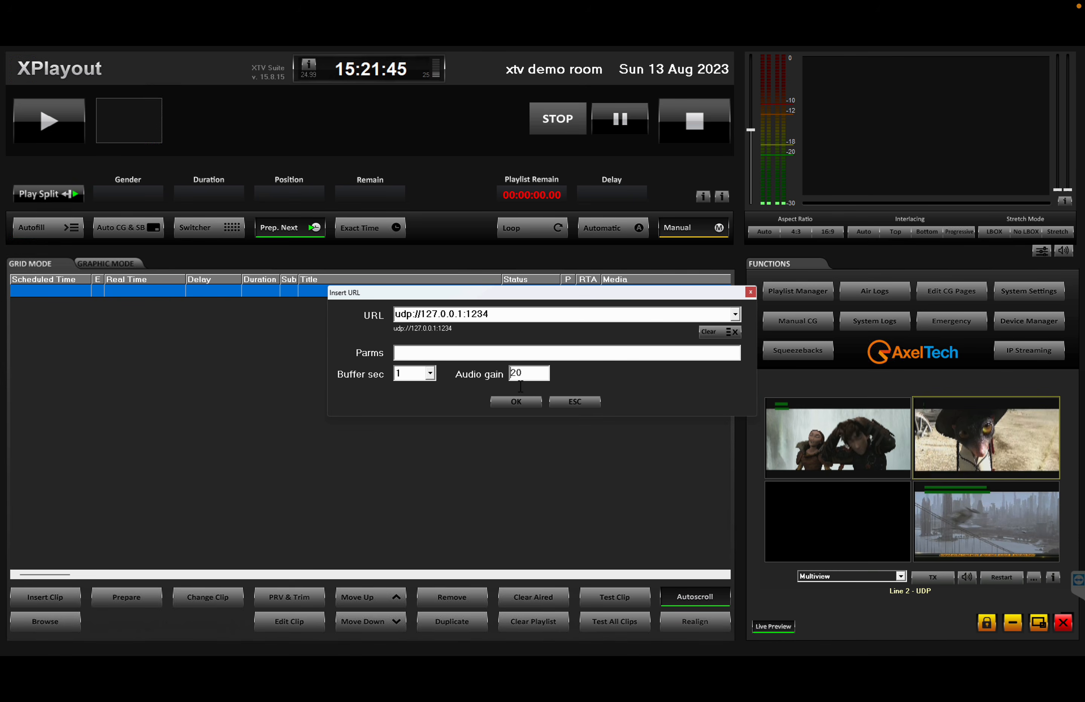
{"action": "left_click", "coordinate": [514, 400]}
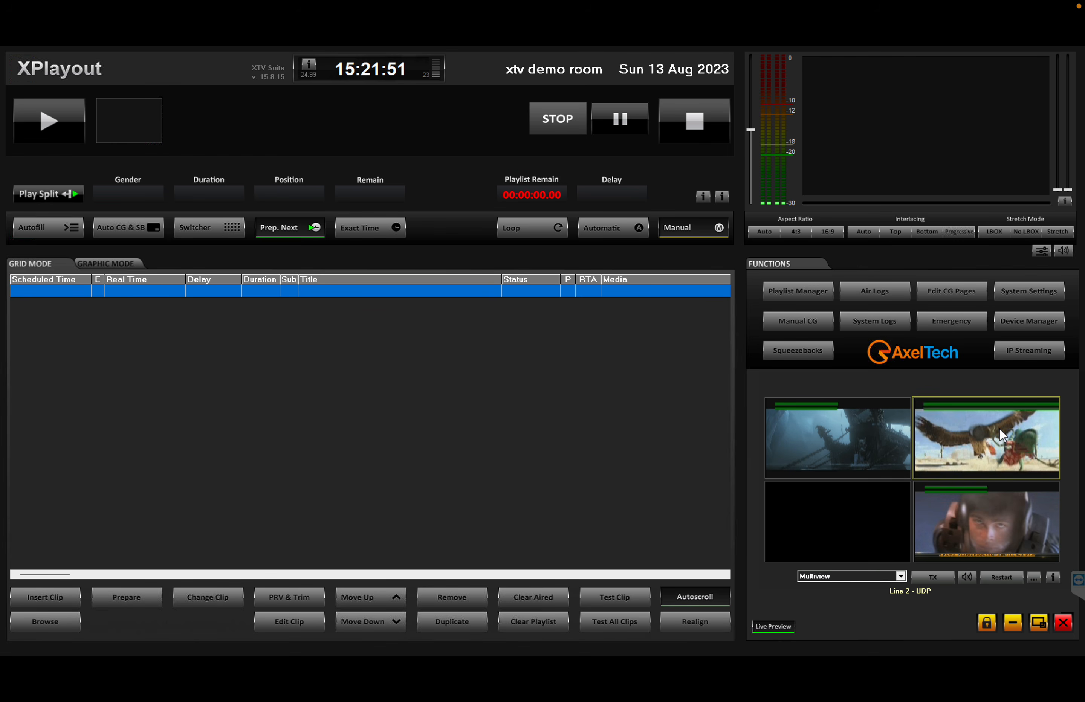
{"action": "left_click", "coordinate": [891, 505]}
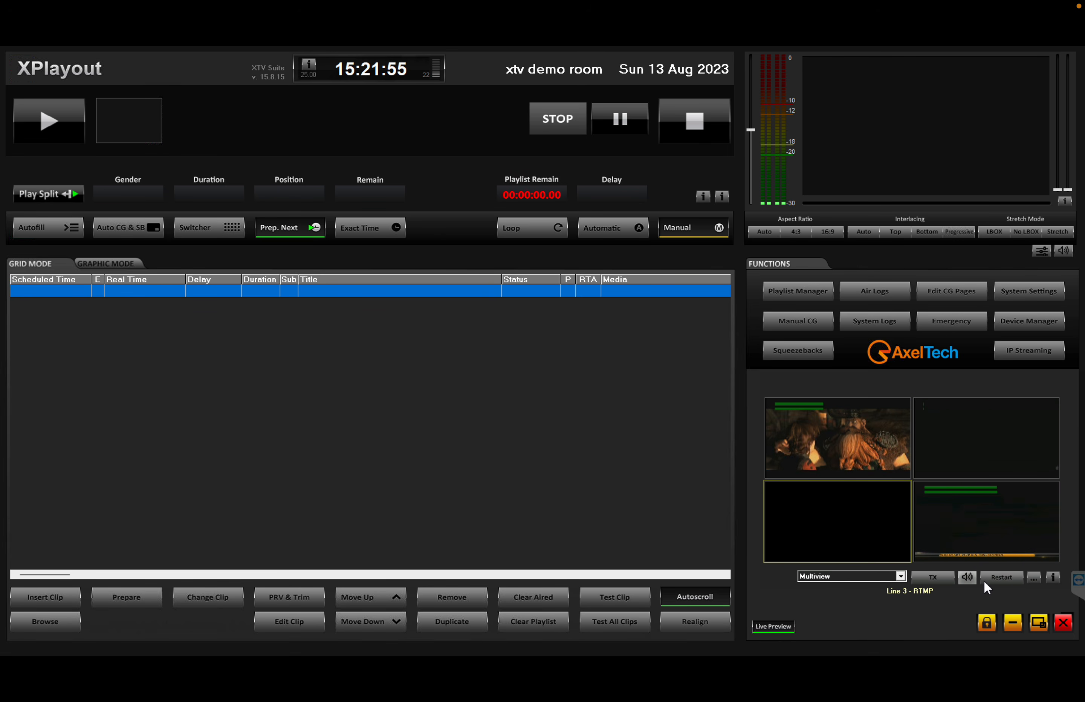
{"action": "left_click", "coordinate": [1032, 578]}
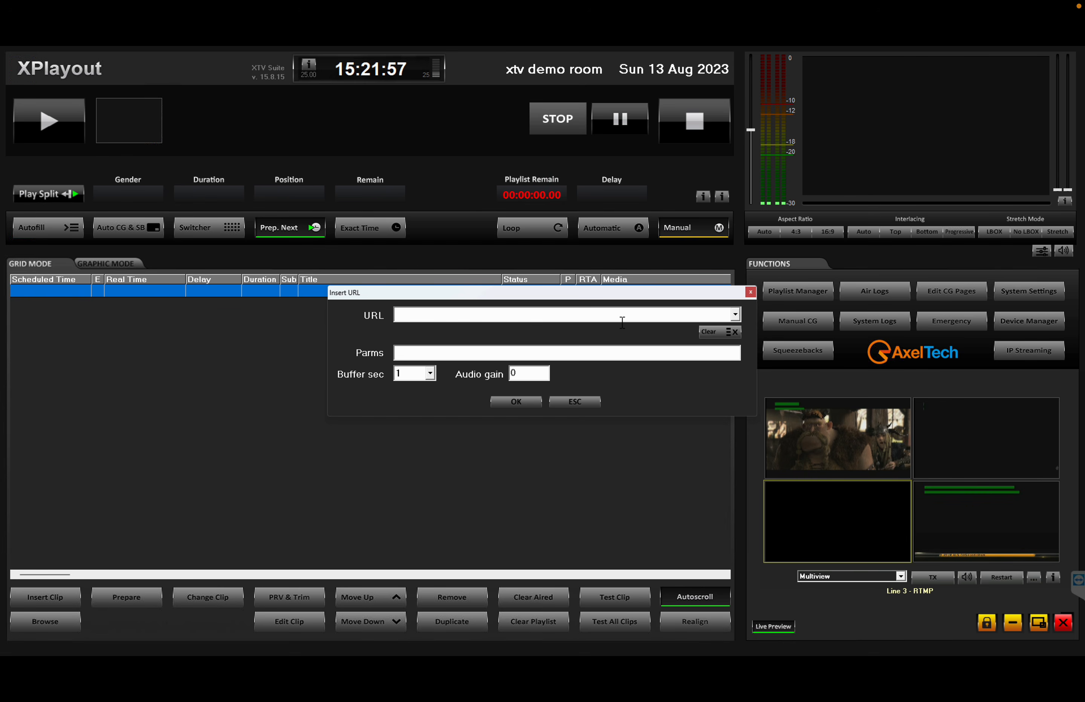
{"action": "left_click", "coordinate": [735, 314]}
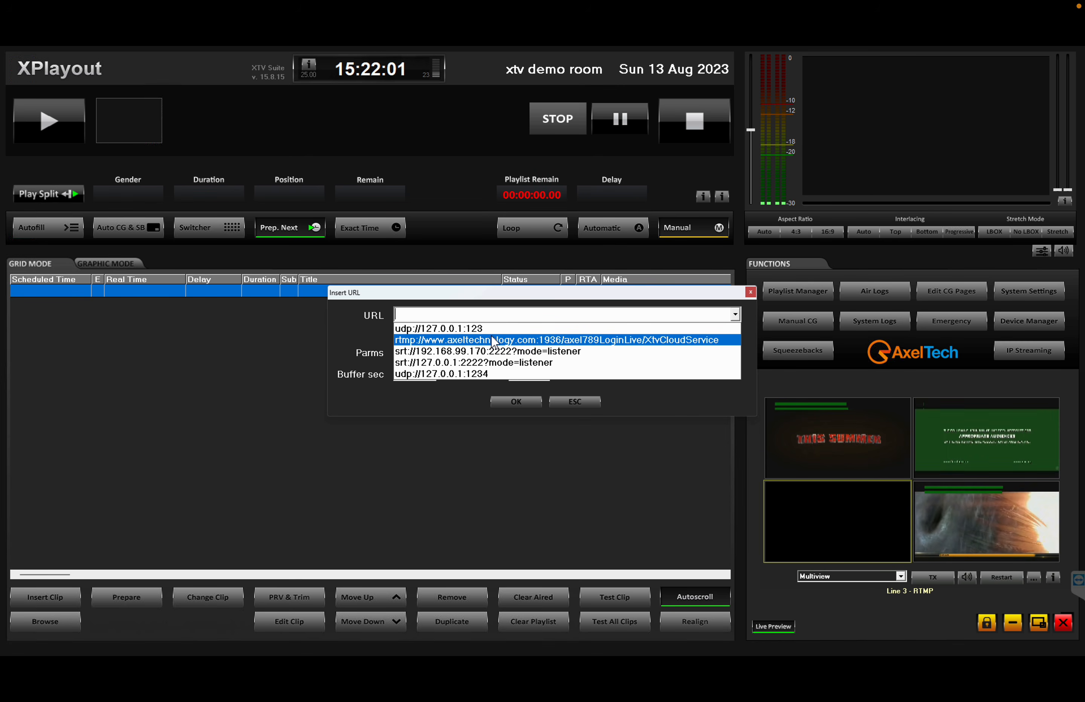
{"action": "left_click", "coordinate": [571, 345]}
{"action": "left_click", "coordinate": [431, 376]}
{"action": "left_click", "coordinate": [509, 402]}
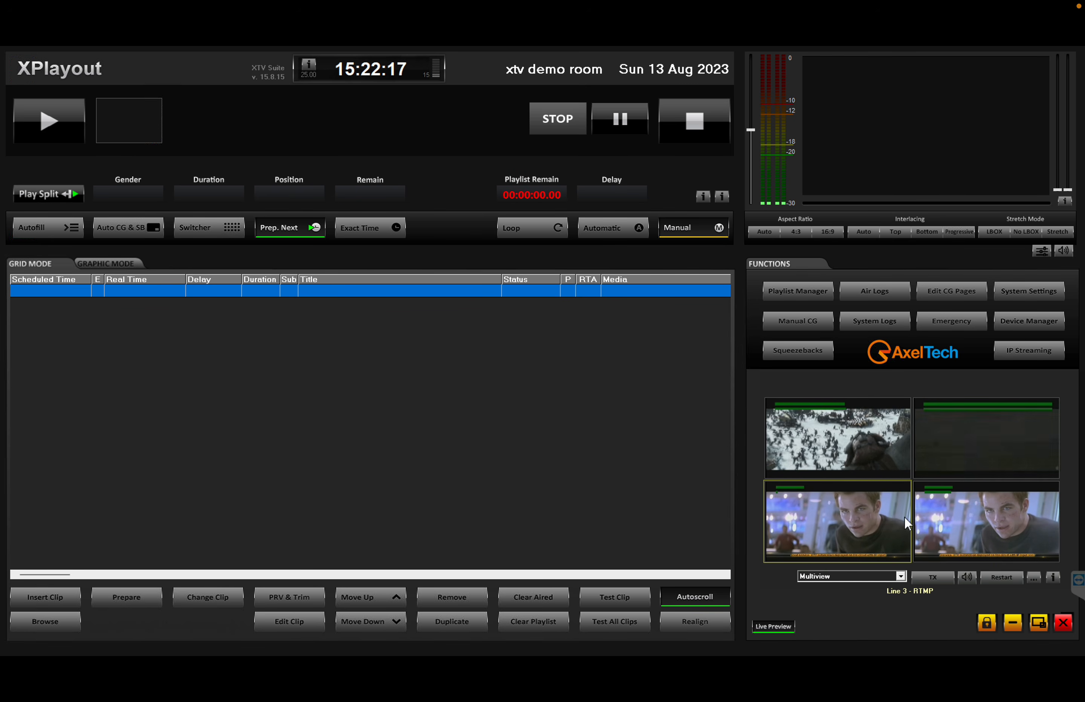
Set the URL of Line 4 - SRT to the stored srt://192.168.99.170:2222?mode=listener and apply it.
{"action": "left_click", "coordinate": [1002, 554]}
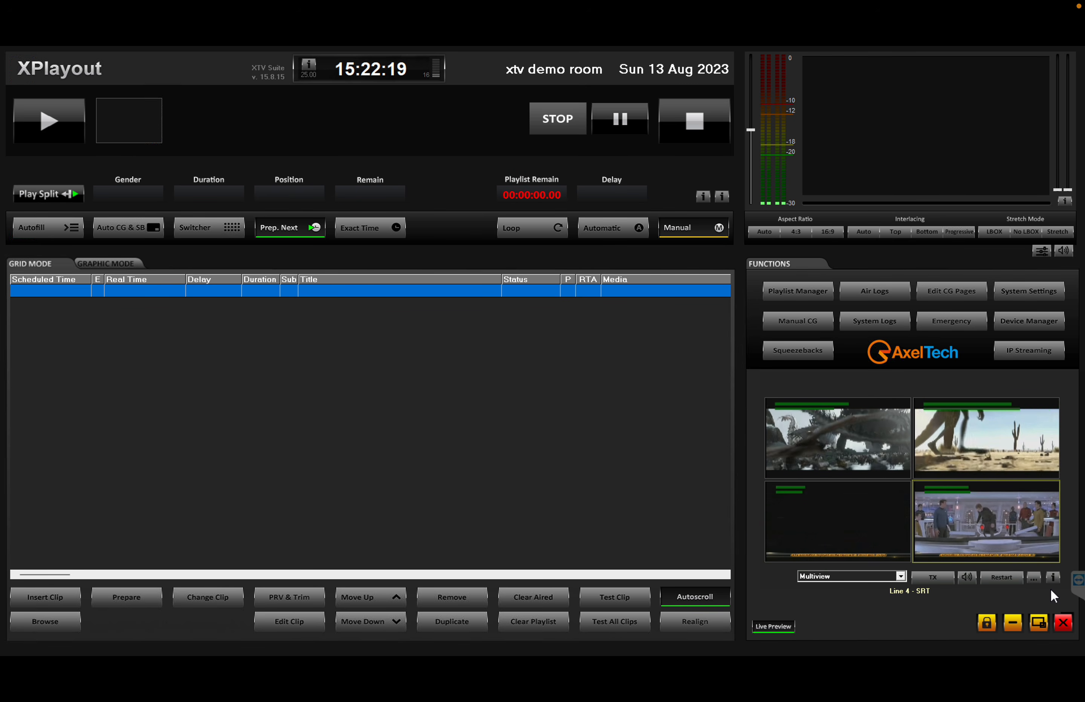
{"action": "left_click", "coordinate": [1034, 578]}
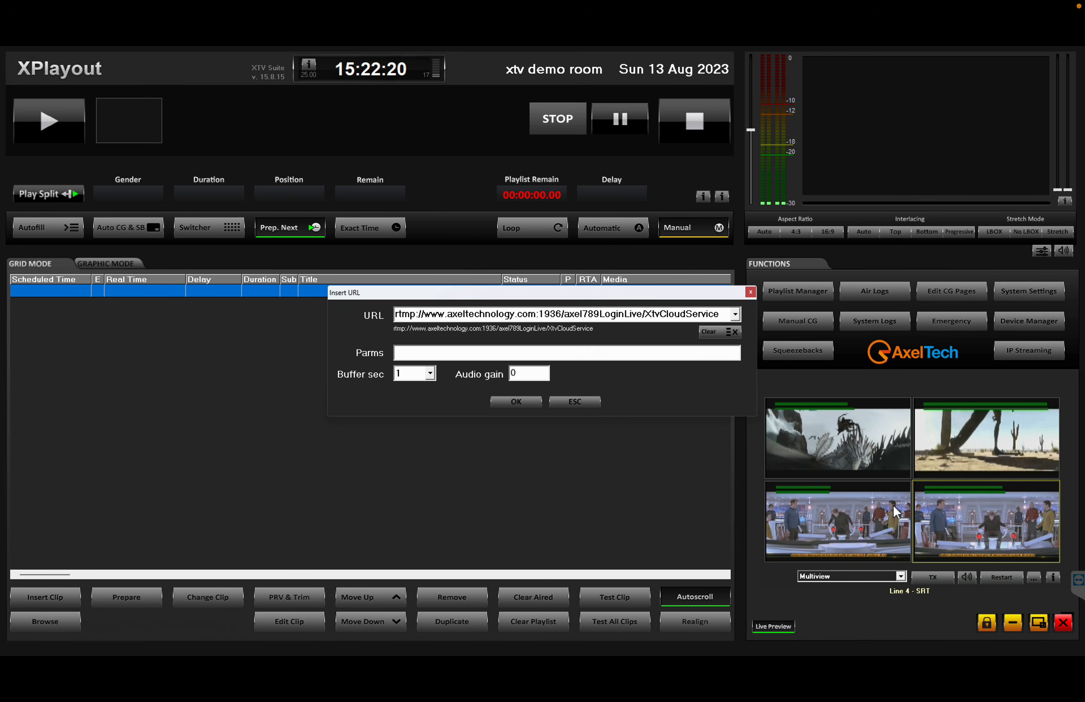
{"action": "left_click", "coordinate": [735, 314]}
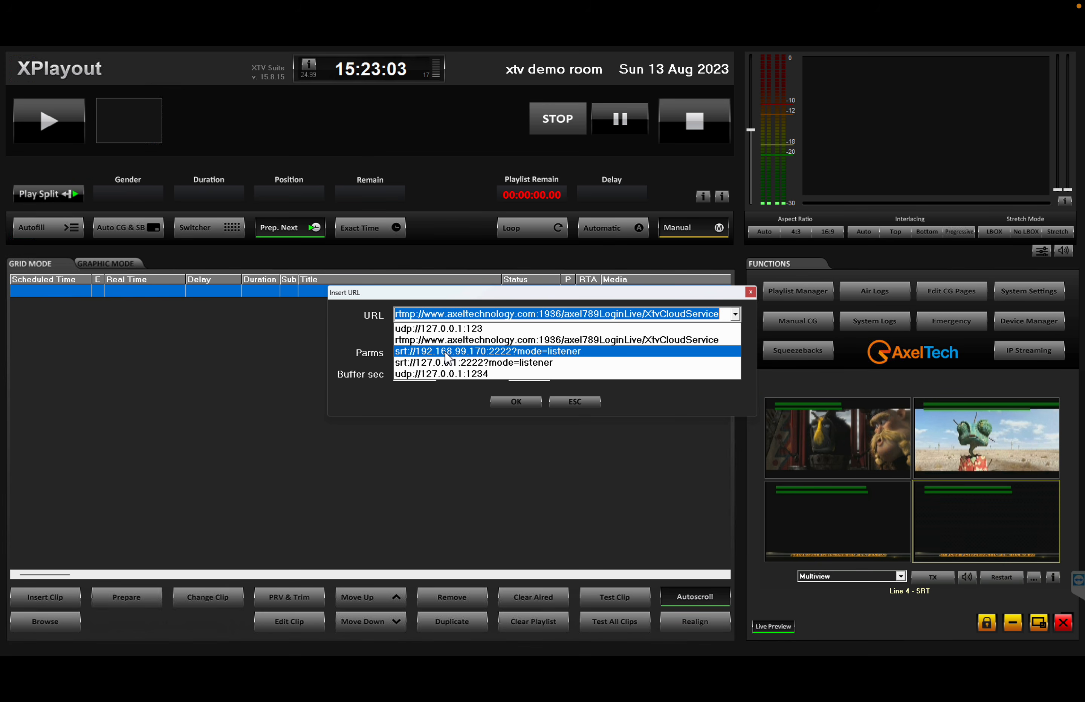
{"action": "key", "text": "Escape"}
{"action": "left_click", "coordinate": [446, 353]}
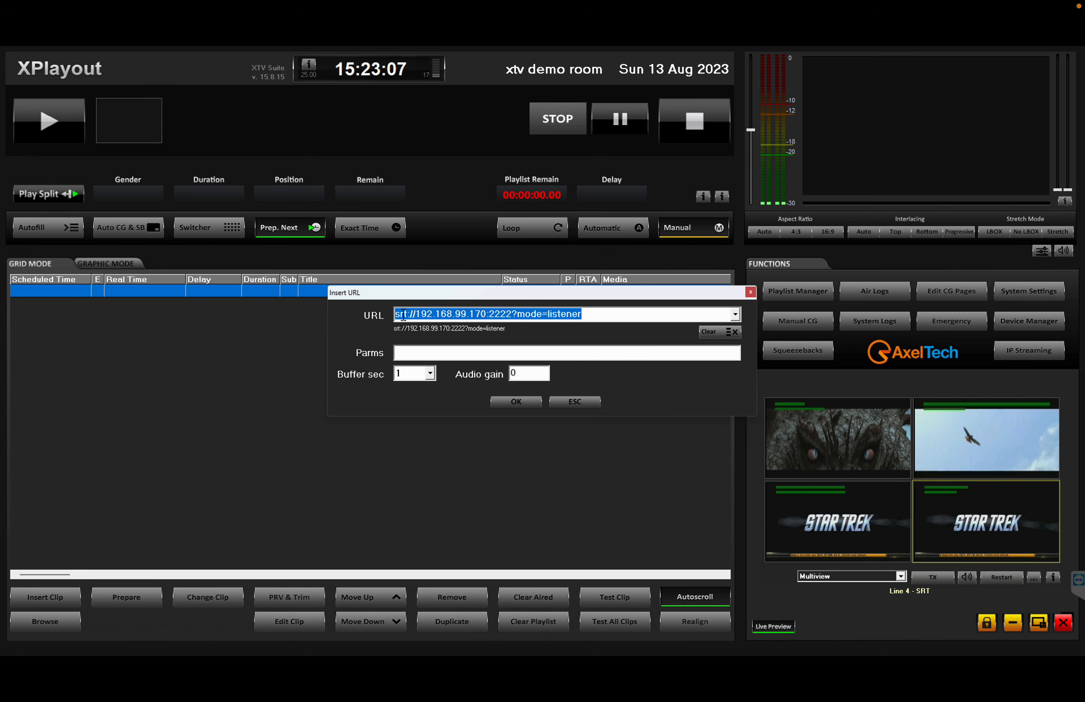
{"action": "left_click", "coordinate": [507, 405]}
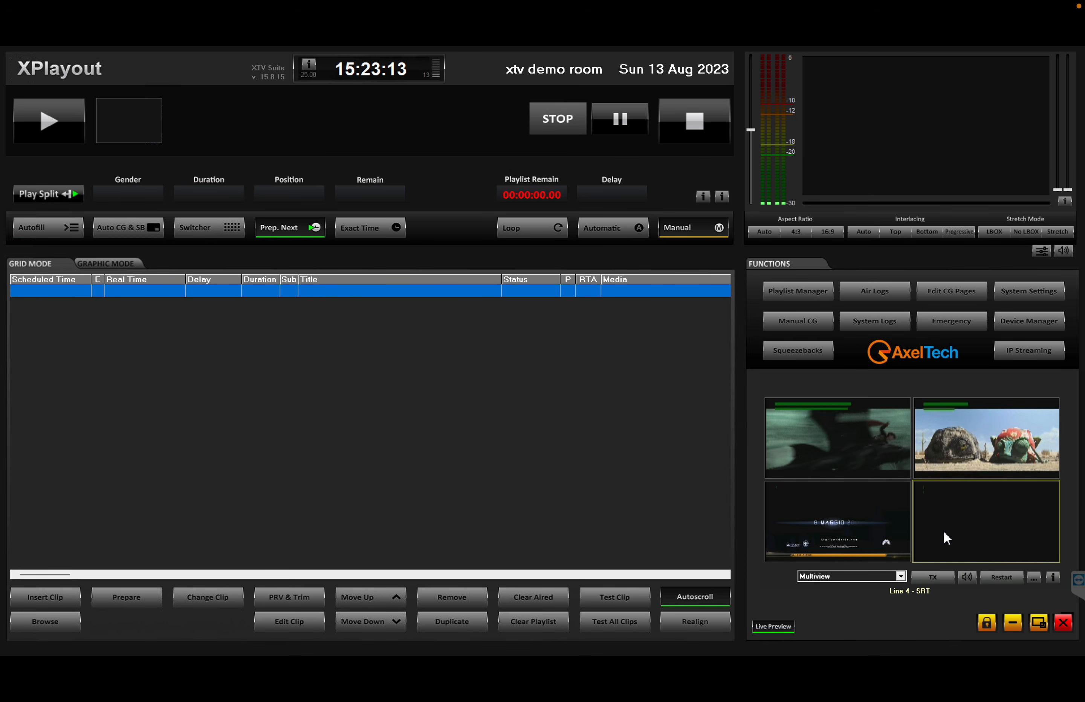
In MultiCrossConverter, check the fifth channel's SRT caller settings, close them without saving, and start that channel's IP output.
{"action": "key", "text": "ctrl+Left"}
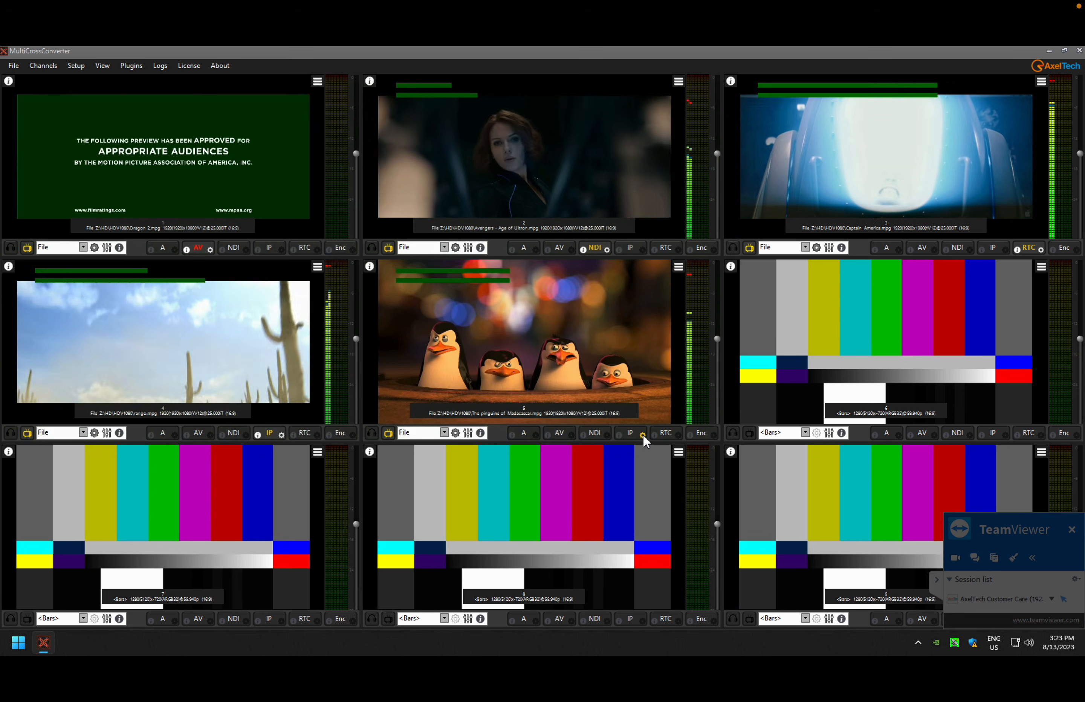
{"action": "left_click", "coordinate": [643, 434]}
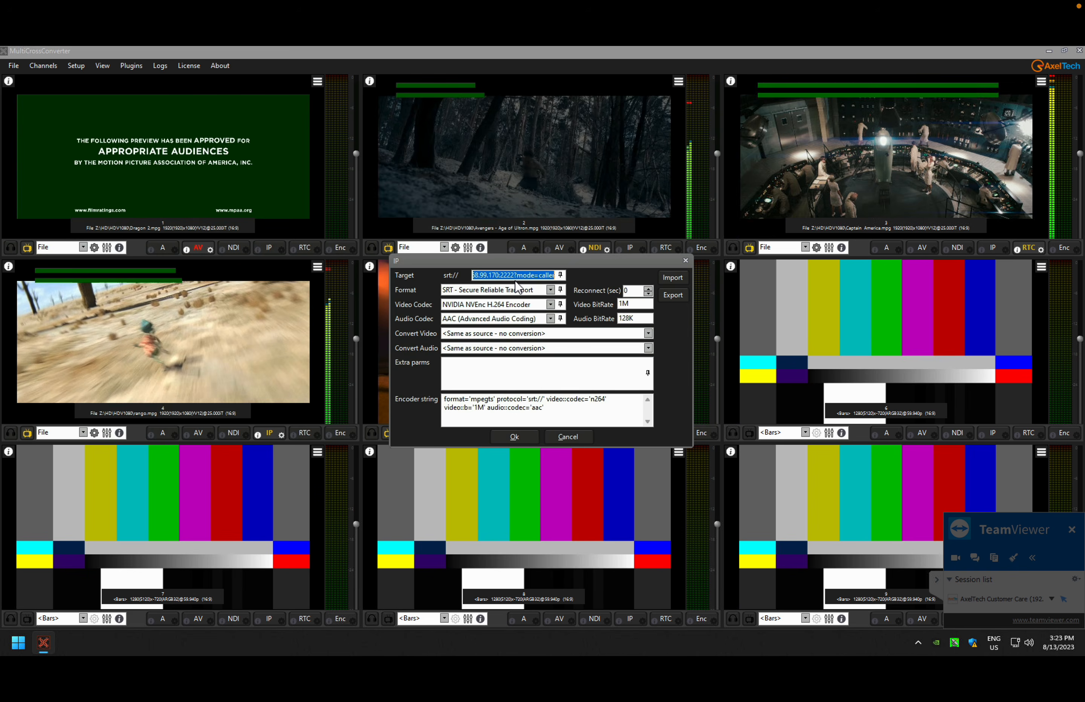
{"action": "left_click", "coordinate": [575, 434]}
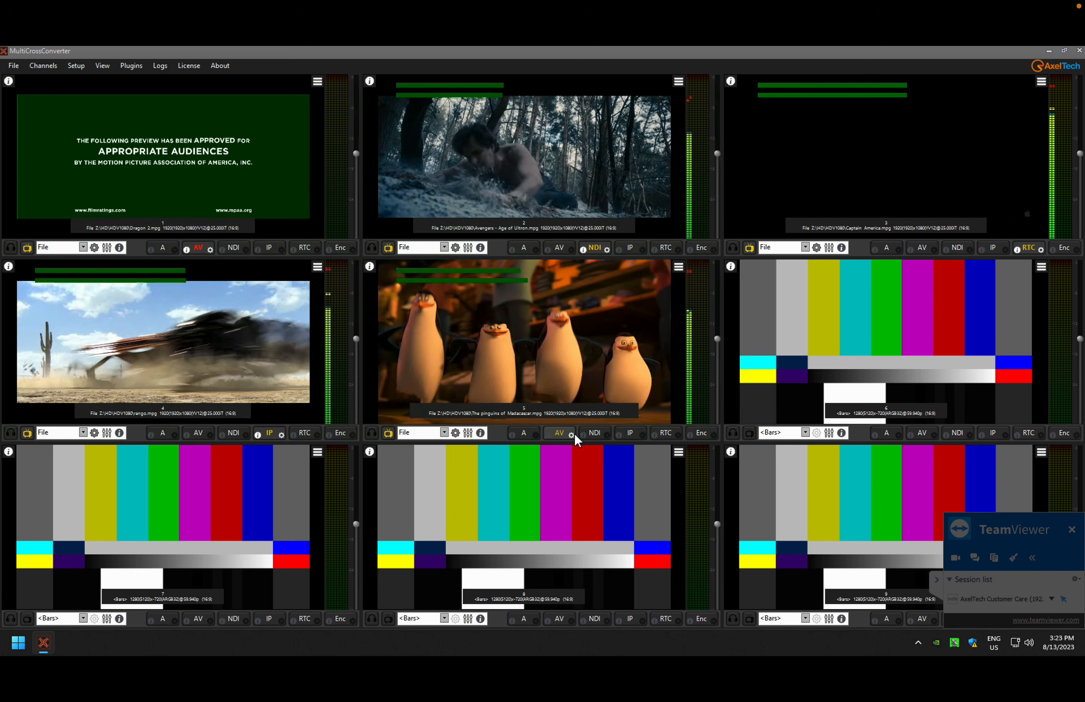
{"action": "left_click", "coordinate": [629, 434]}
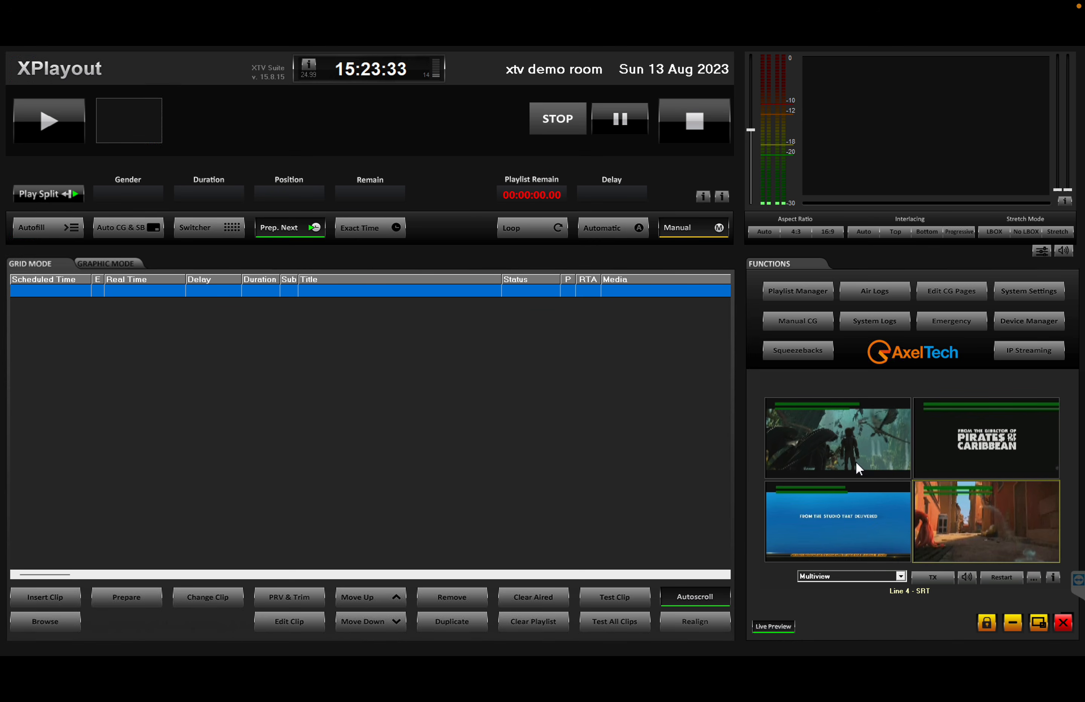
Select the UDP, SDI, RTMP and SRT lines in turn in XPlayout's multiview to check their previews.
{"action": "left_click", "coordinate": [960, 440]}
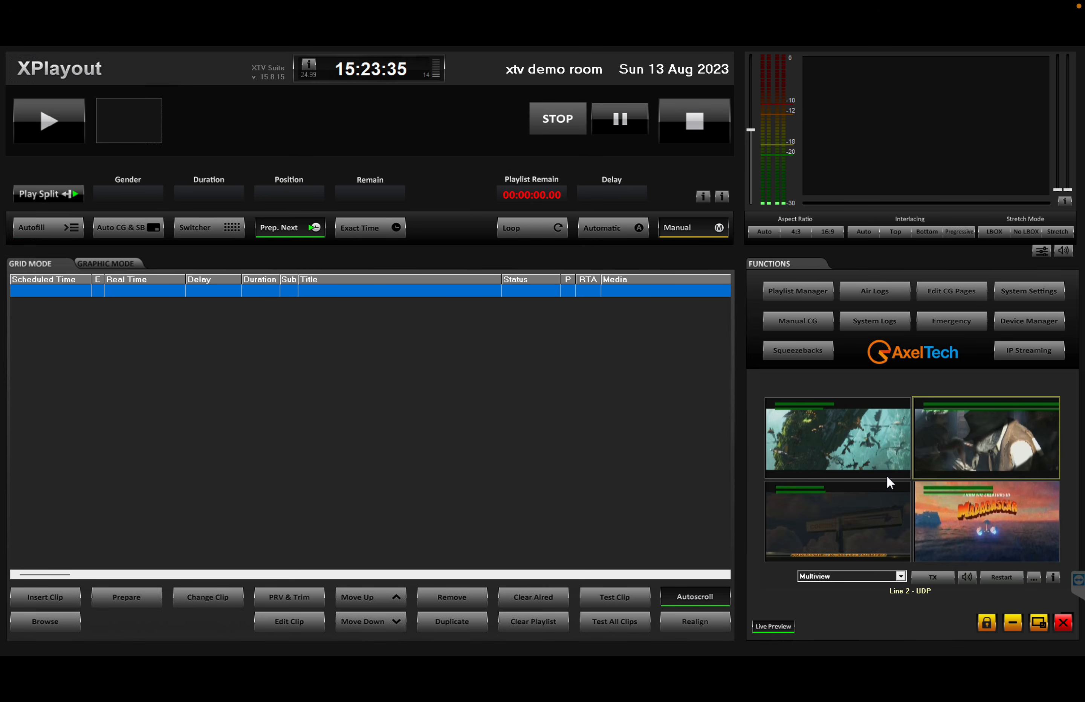
{"action": "left_click", "coordinate": [858, 456]}
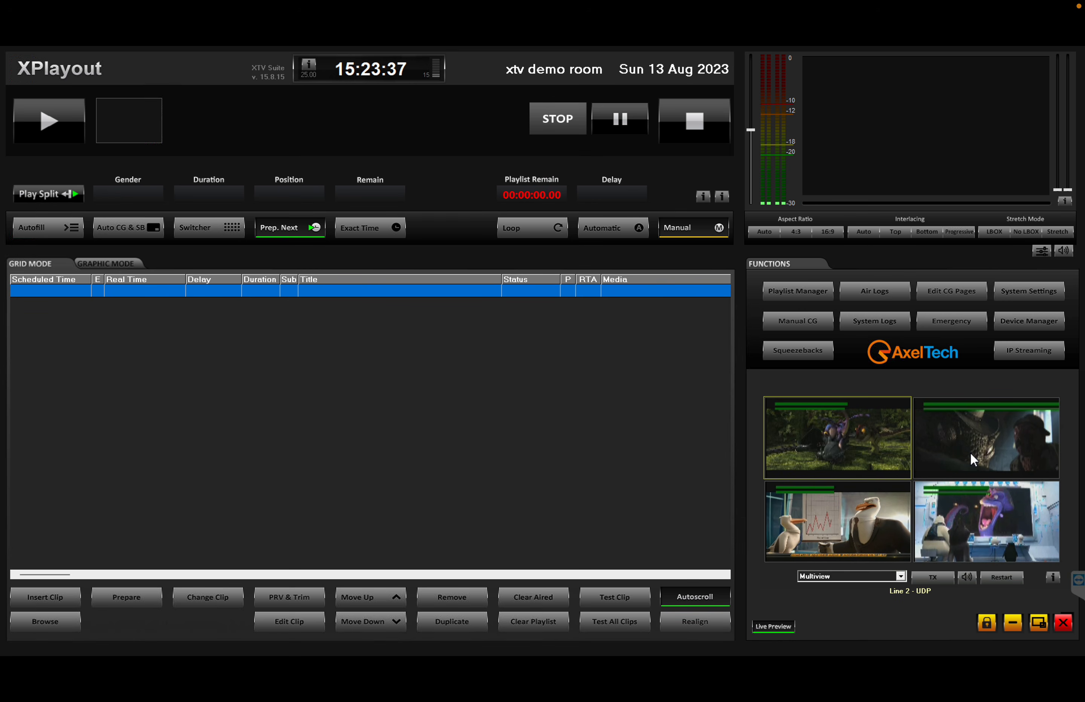
{"action": "left_click", "coordinate": [871, 518]}
{"action": "left_click", "coordinate": [986, 518]}
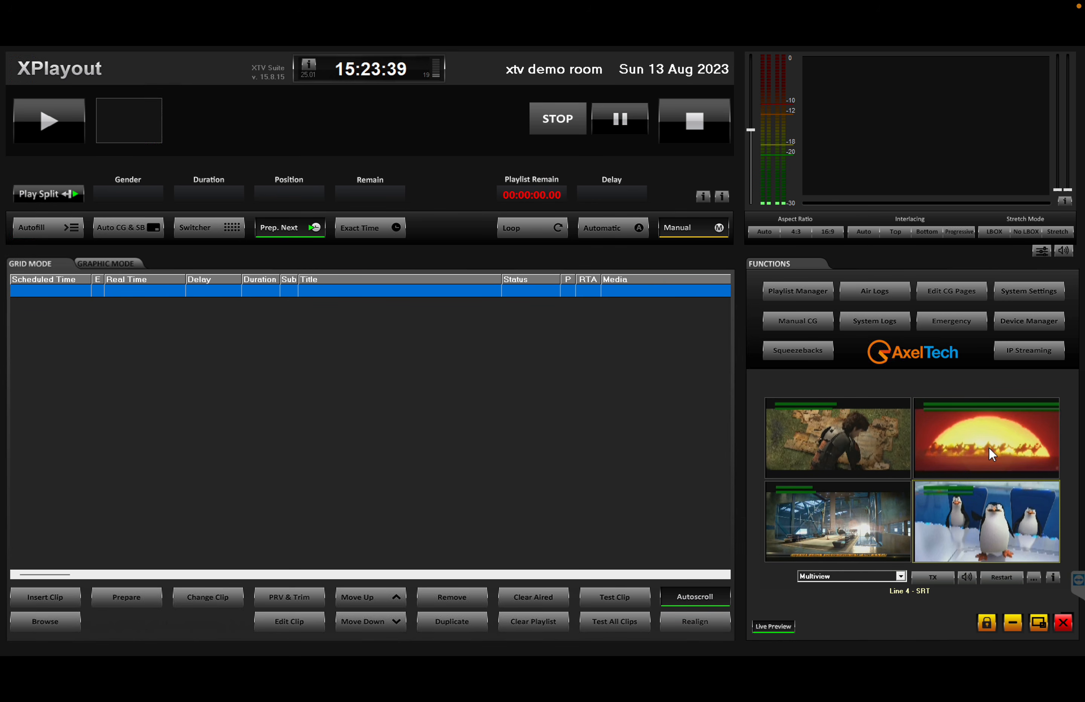
Set the buffer of Line 3 - RTMP to 5 seconds and apply the change.
{"action": "left_click", "coordinate": [871, 515]}
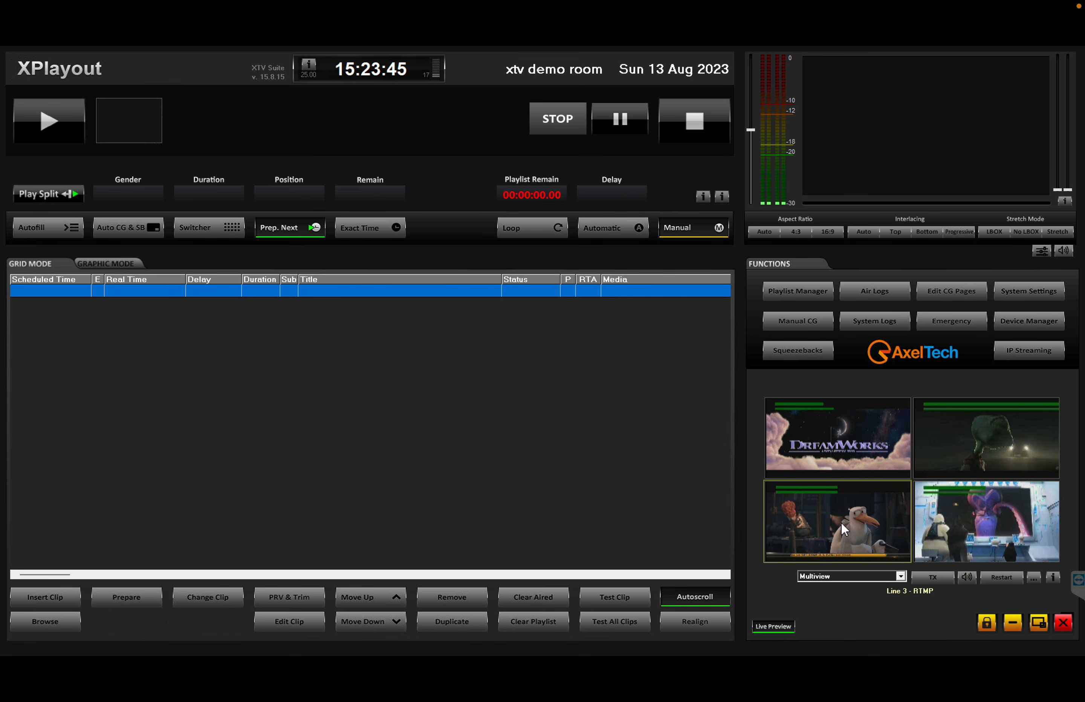
{"action": "left_click", "coordinate": [1033, 579]}
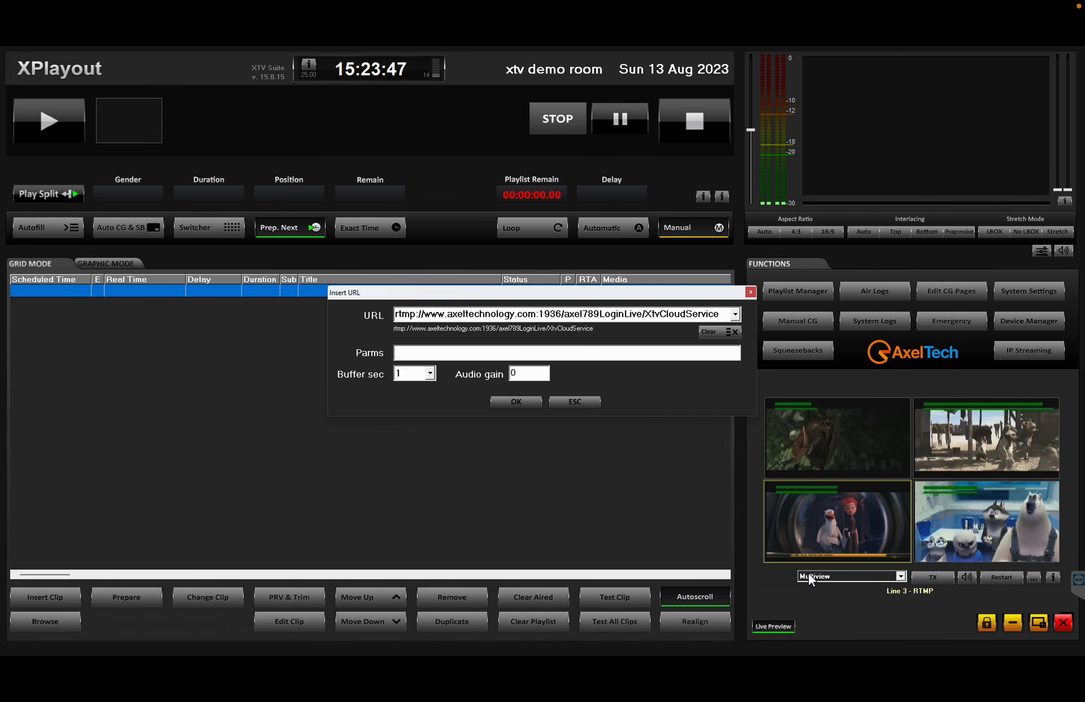
{"action": "left_click", "coordinate": [431, 377]}
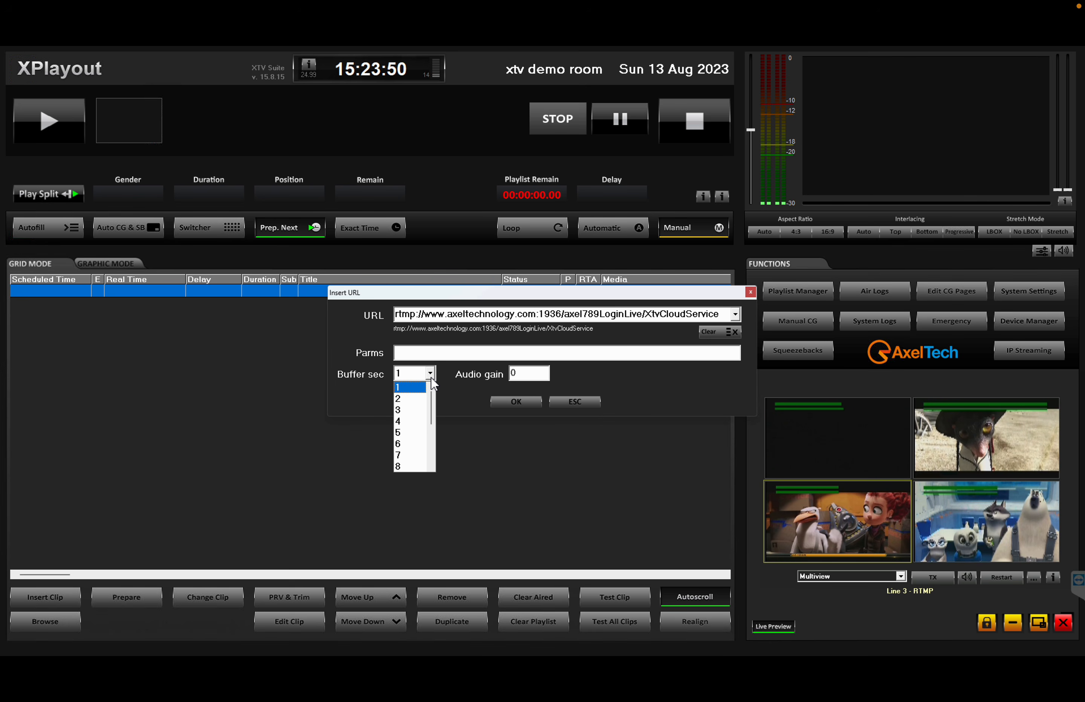
{"action": "left_click", "coordinate": [410, 433]}
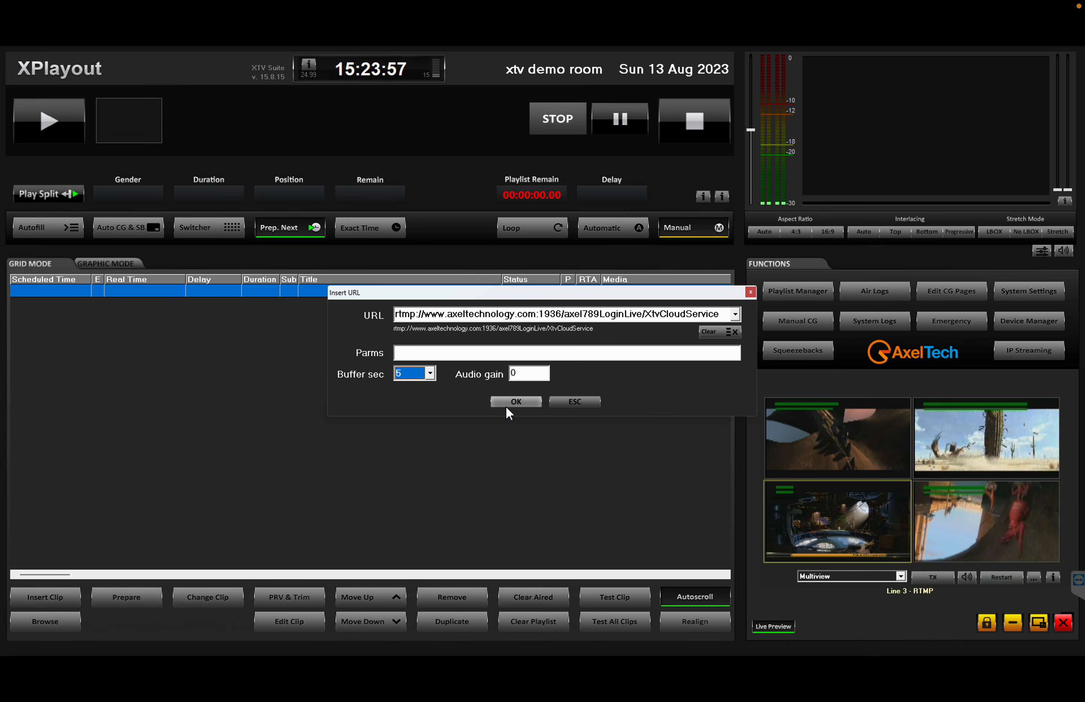
{"action": "left_click", "coordinate": [501, 403]}
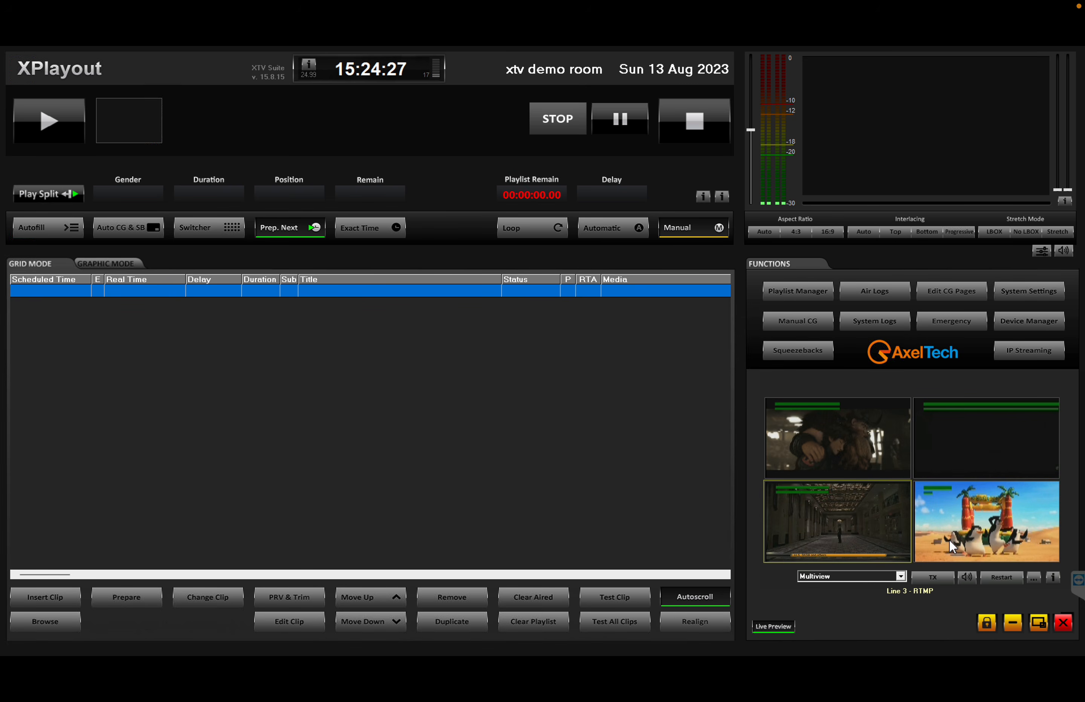
Check the URL and buffer settings of Line 4 - SRT, close them without saving, and select Line 1 - SDI in the multiview.
{"action": "left_click", "coordinate": [1004, 533]}
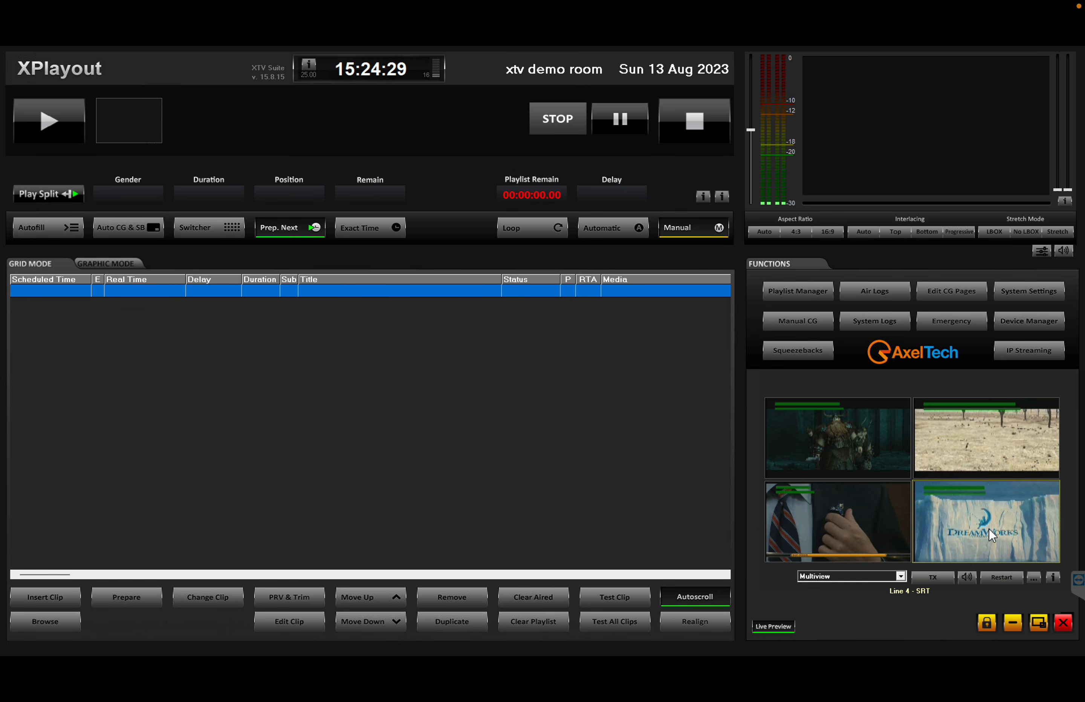
{"action": "left_click", "coordinate": [1033, 577]}
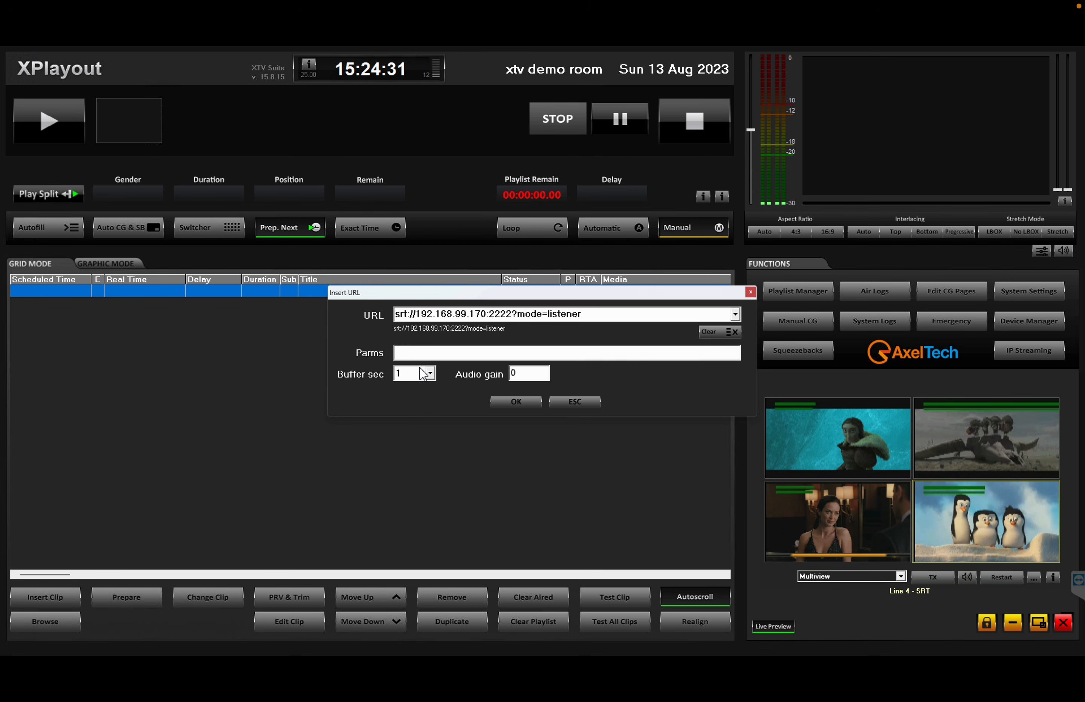
{"action": "left_click", "coordinate": [575, 401]}
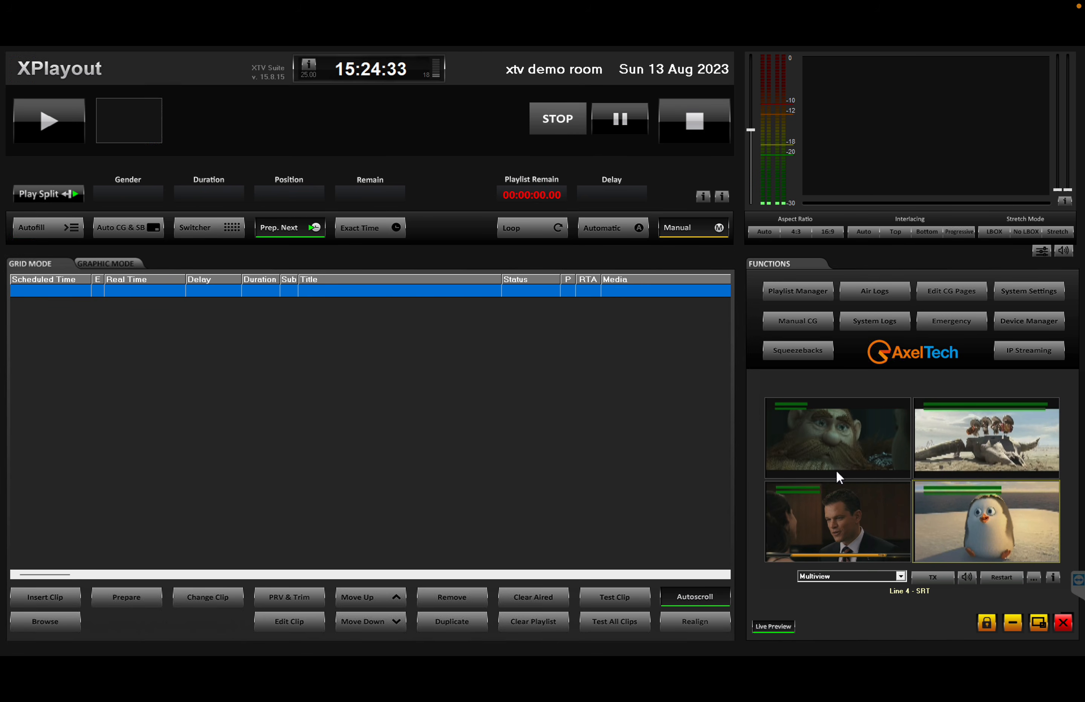
{"action": "left_click", "coordinate": [853, 442]}
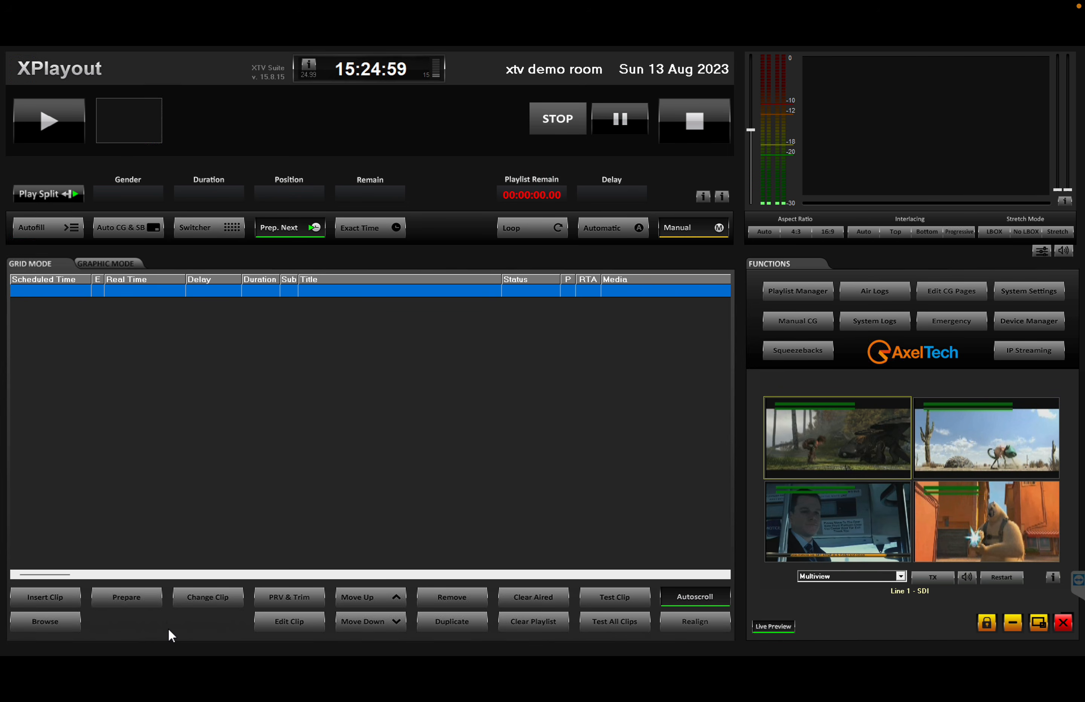
Insert a live line event using line 4 - SRT into the empty playlist and play it on air.
{"action": "left_click", "coordinate": [58, 598]}
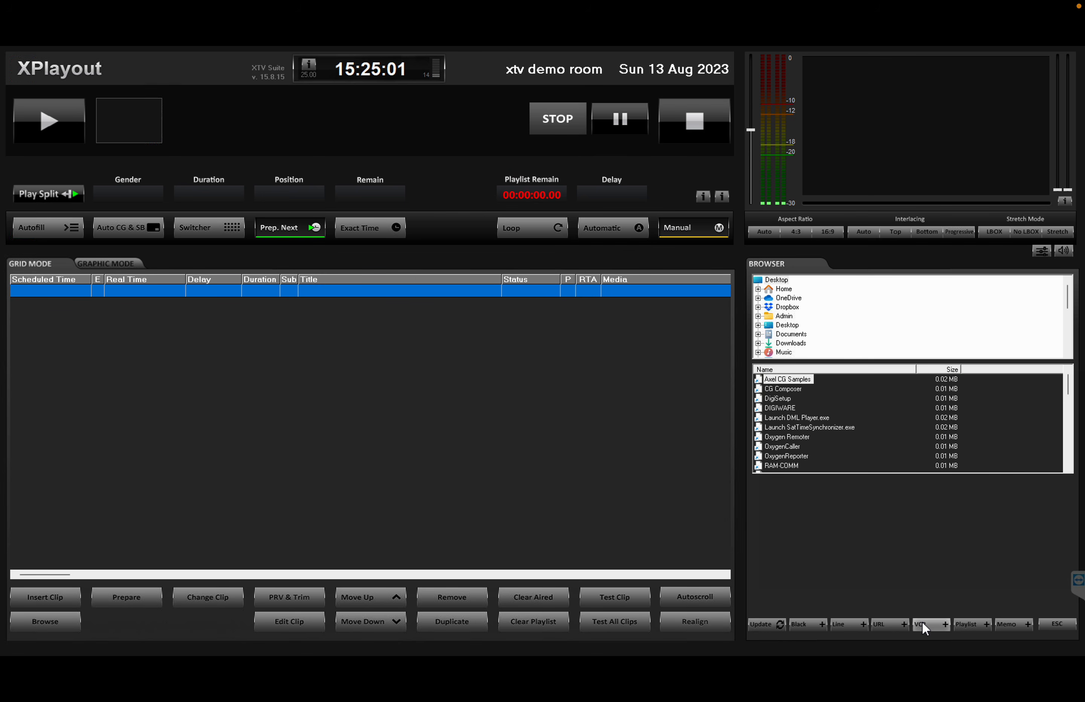
{"action": "left_click", "coordinate": [858, 624]}
{"action": "left_click", "coordinate": [648, 347]}
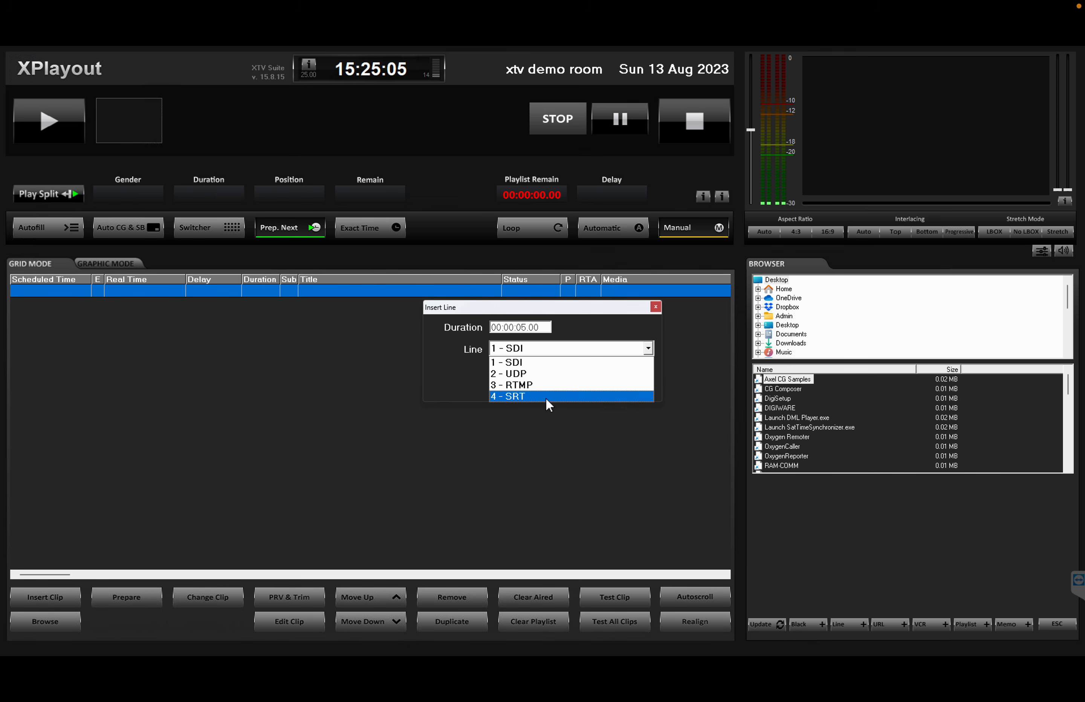
{"action": "left_click", "coordinate": [545, 396]}
{"action": "left_click", "coordinate": [513, 386]}
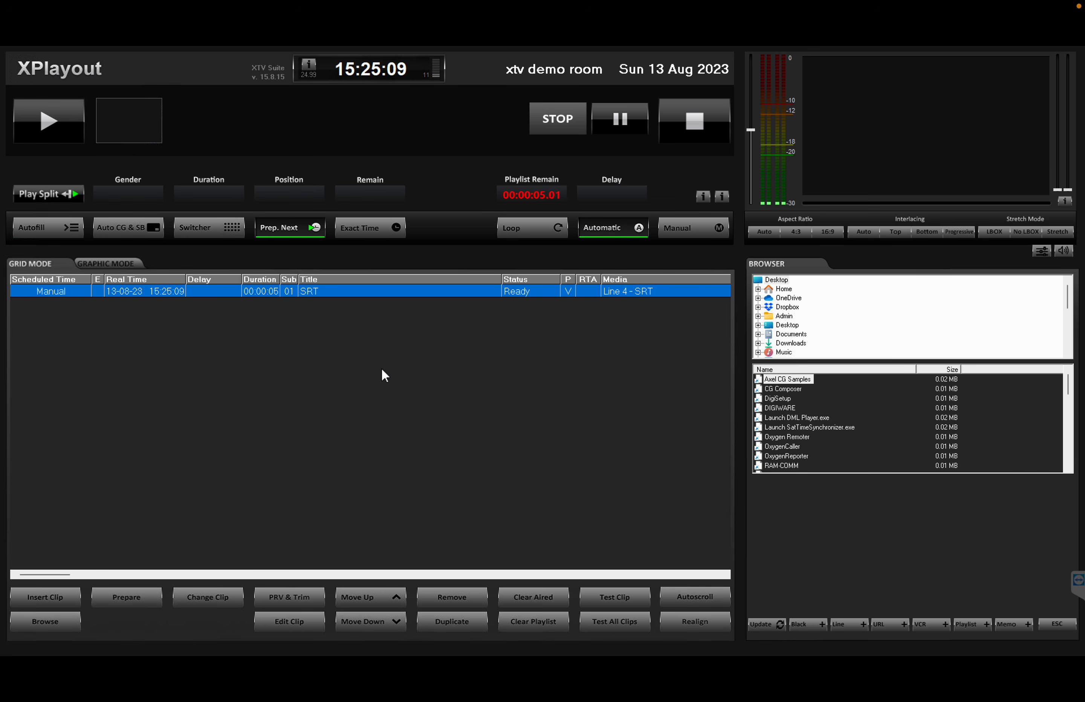
{"action": "left_click", "coordinate": [57, 140]}
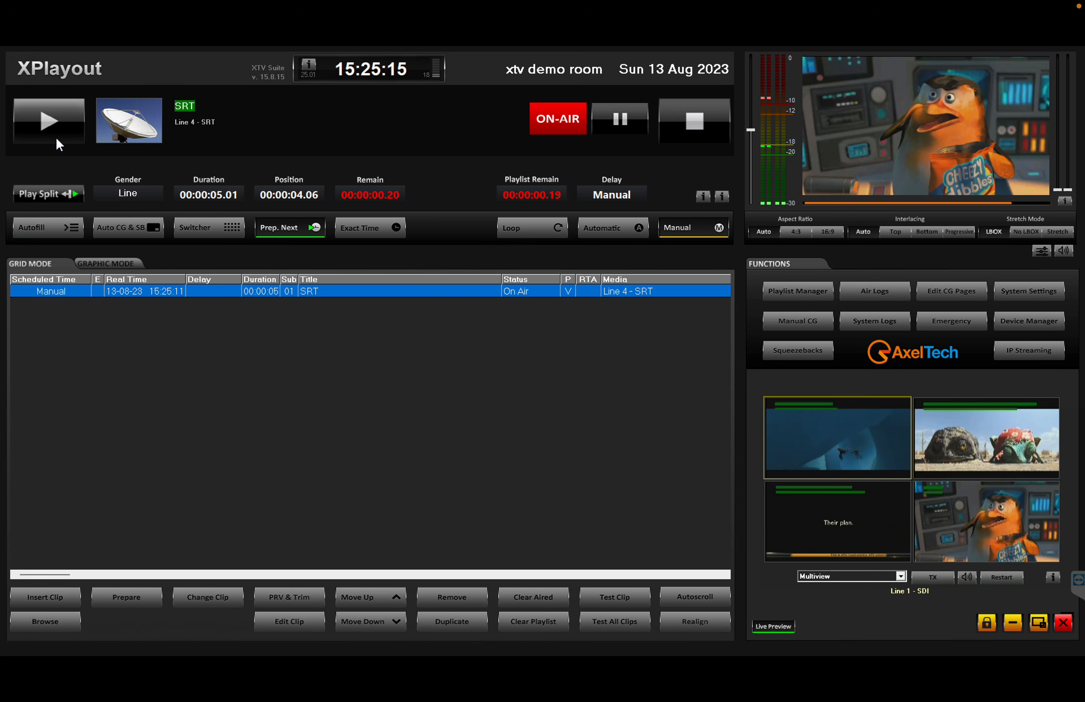
Examine the listener address of Line 4 - SRT while it is on air, and close its URL settings without saving.
{"action": "left_click", "coordinate": [978, 549]}
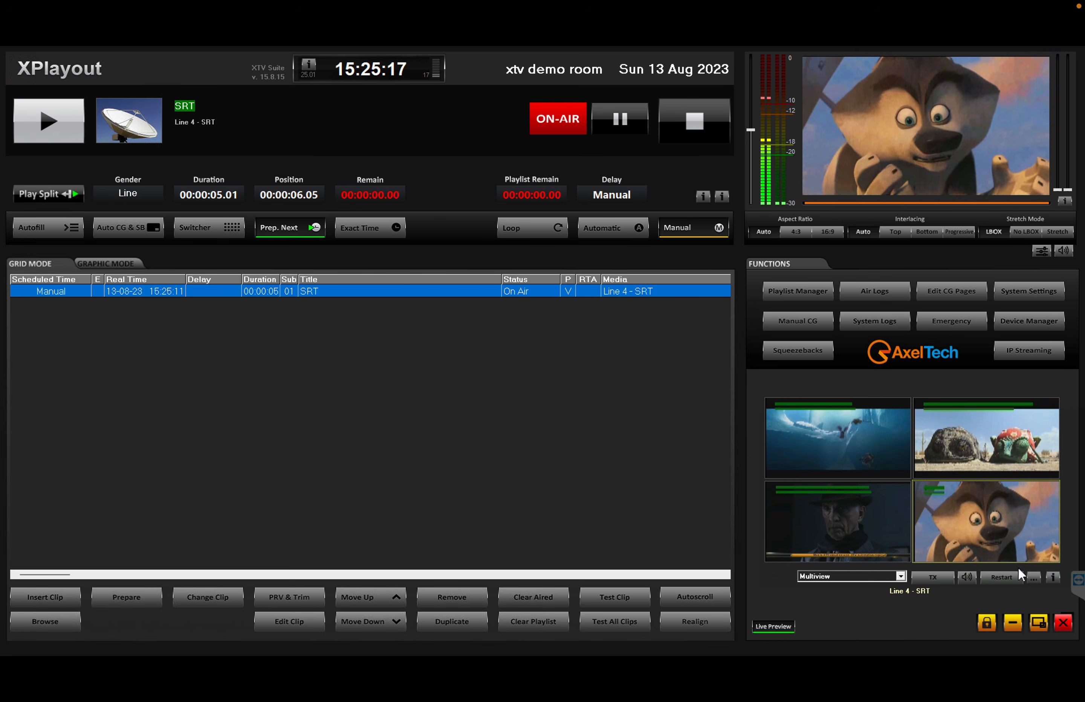
{"action": "left_click", "coordinate": [1033, 577]}
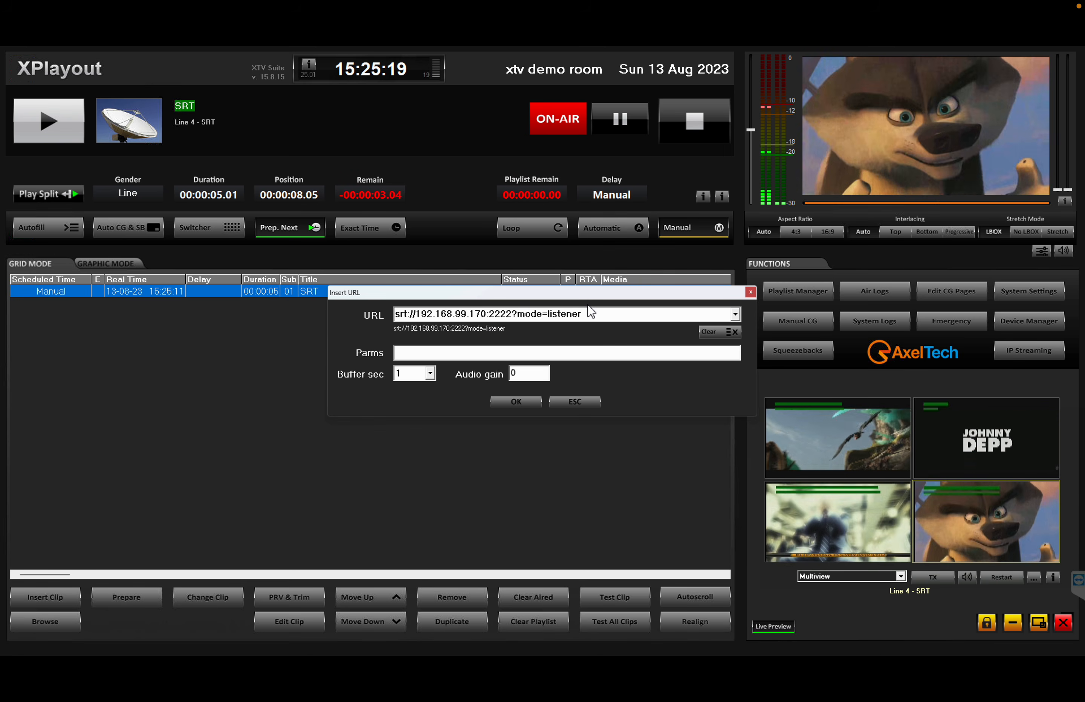
{"action": "left_click_drag", "start_coordinate": [593, 314], "coordinate": [372, 295]}
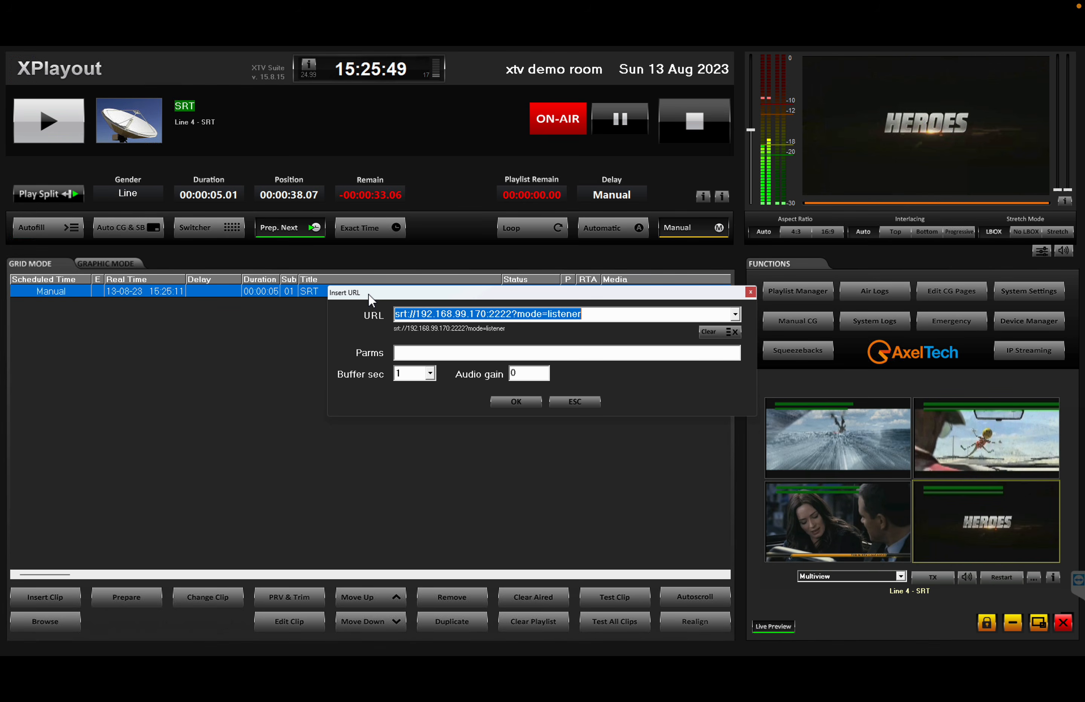
{"action": "left_click", "coordinate": [576, 402]}
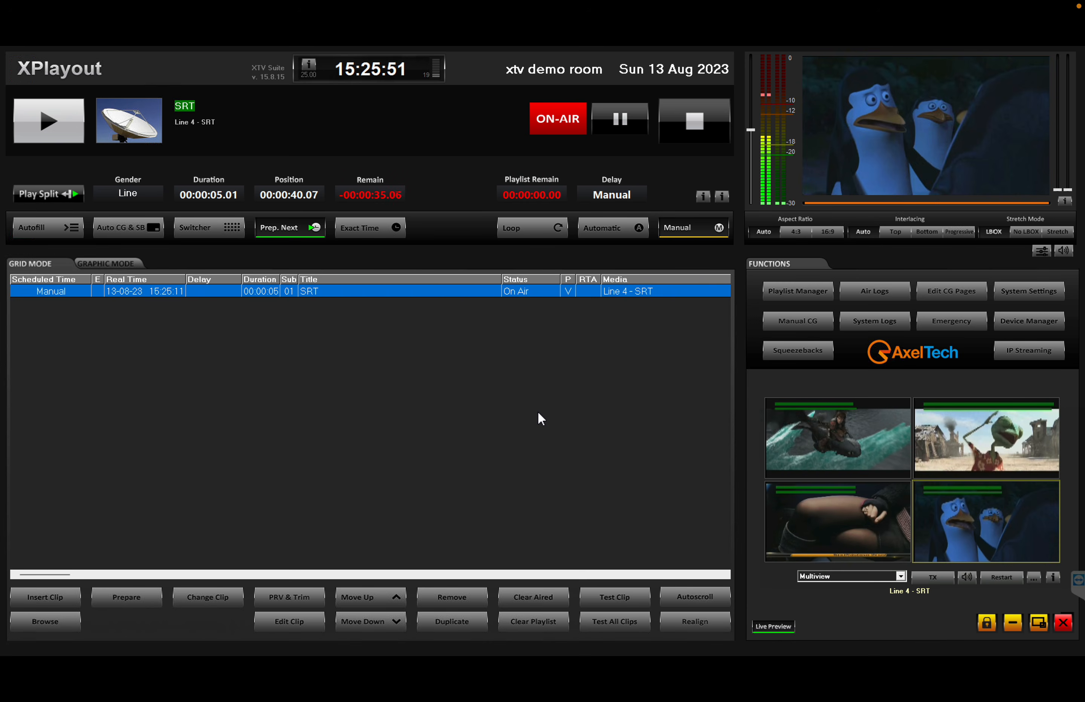